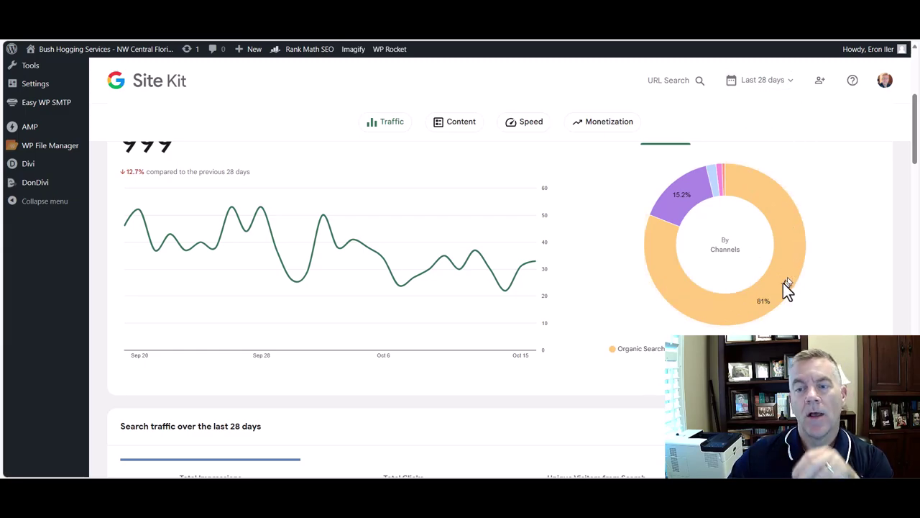
- Review the Site Kit traffic chart, channel breakdown and search traffic for the last 28 days
mouse_move(757, 296)
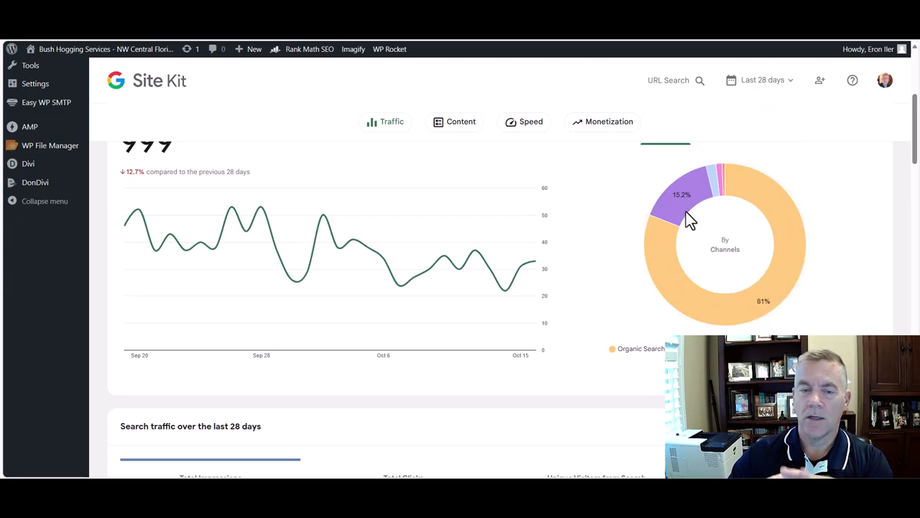
scroll(599, 248, down, 2)
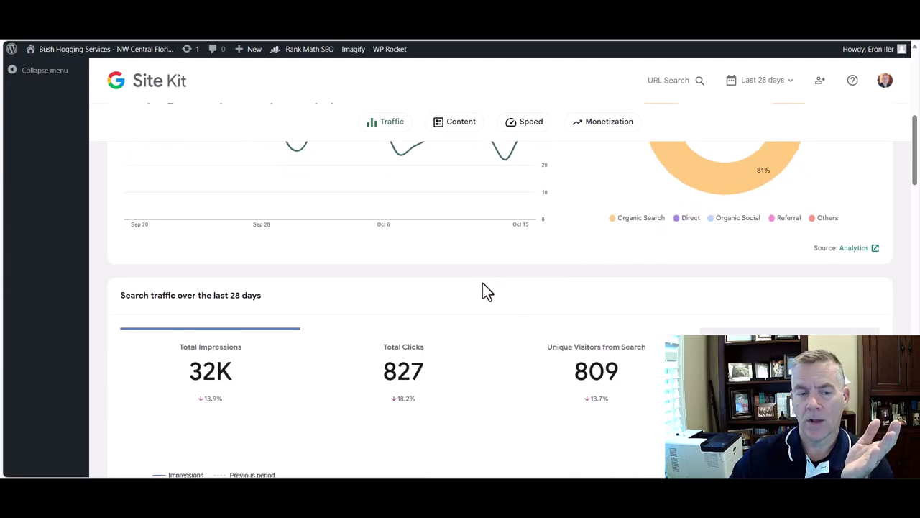
scroll(483, 283, down, 2)
scroll(483, 283, up, 8)
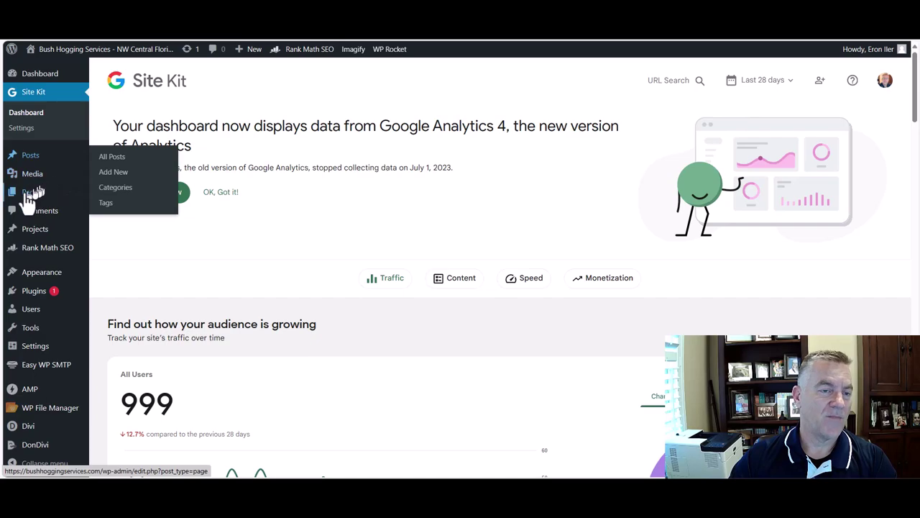
- Open the live website from the WordPress admin dashboard and browse the pages in its navigation, such as Blog and About
mouse_move(27, 204)
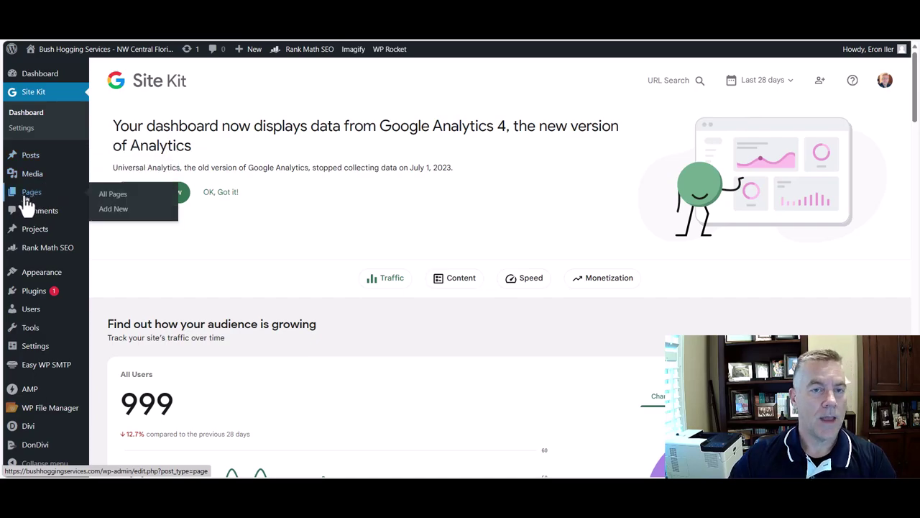
click(39, 73)
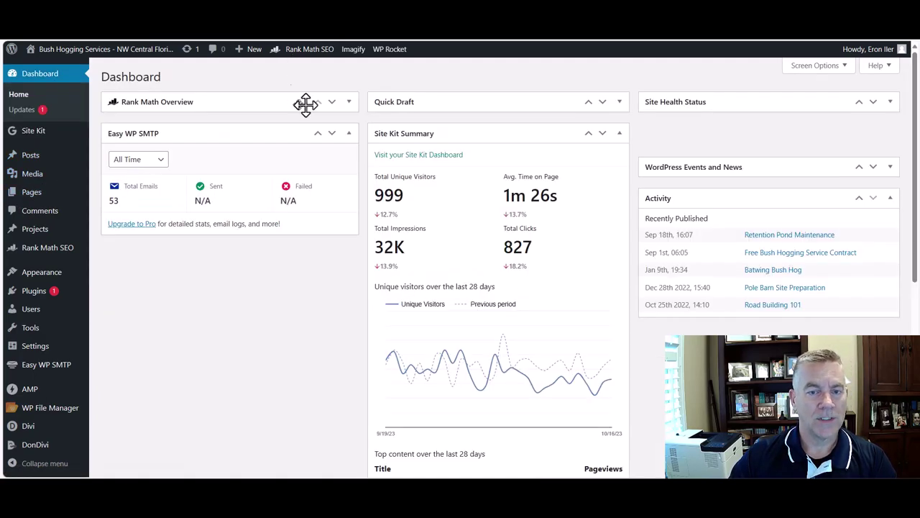
mouse_move(74, 56)
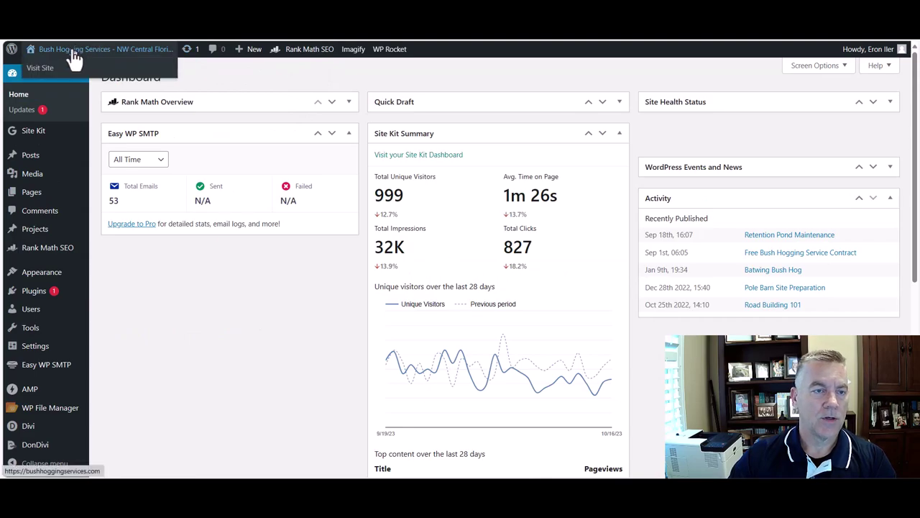
click(36, 72)
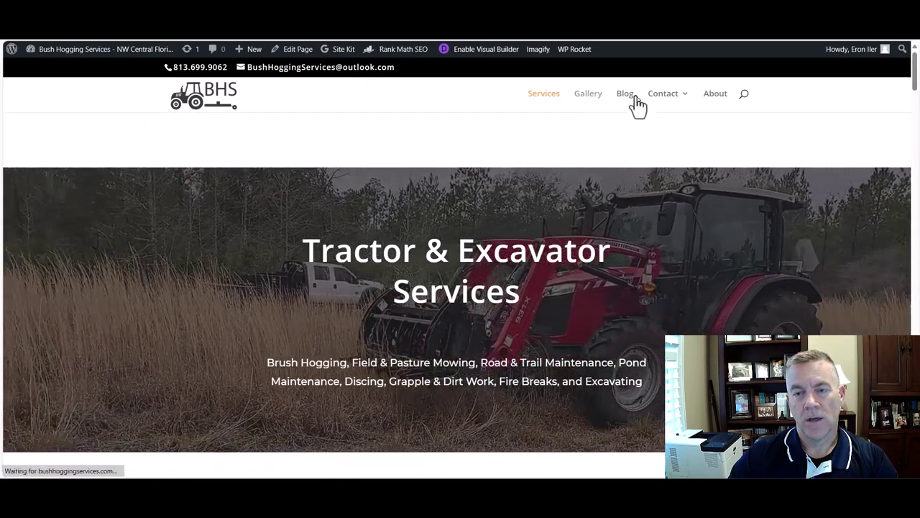
click(633, 96)
mouse_move(692, 99)
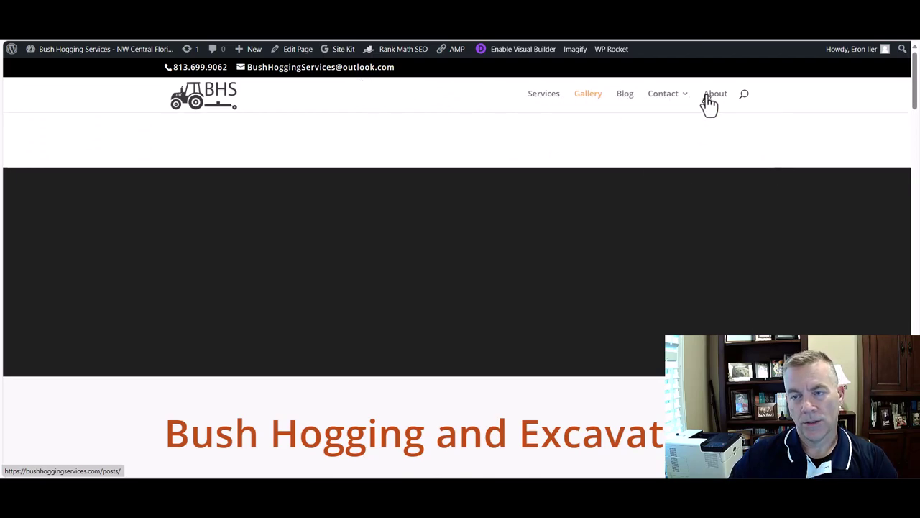
click(708, 97)
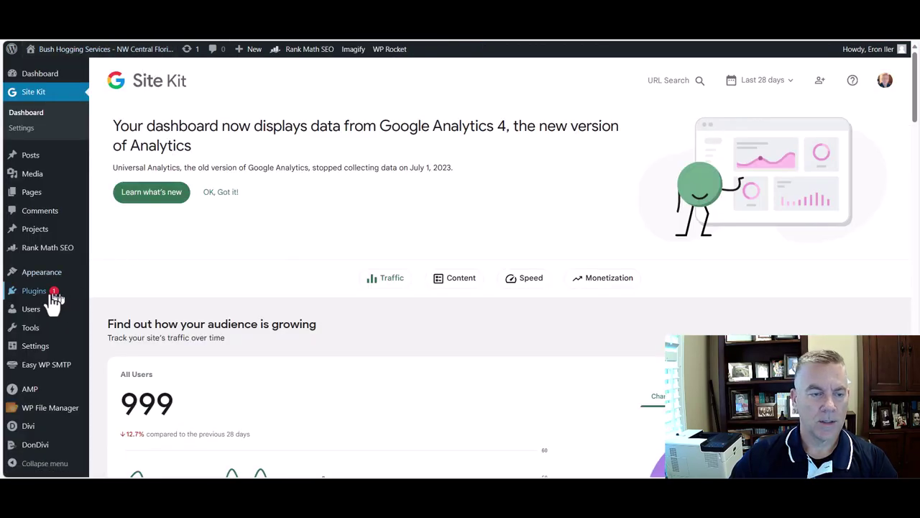
- Open the list of all pages in the site admin and check its column, pagination and view mode options
mouse_move(32, 194)
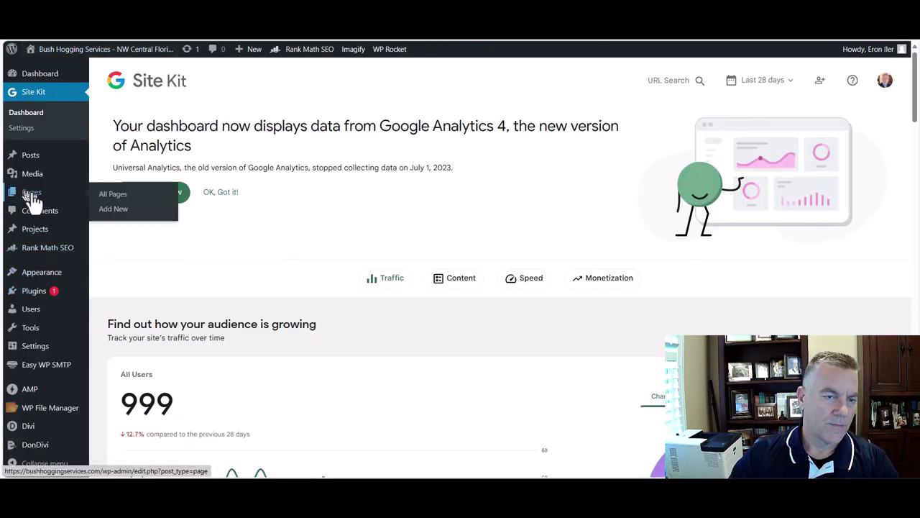
click(113, 195)
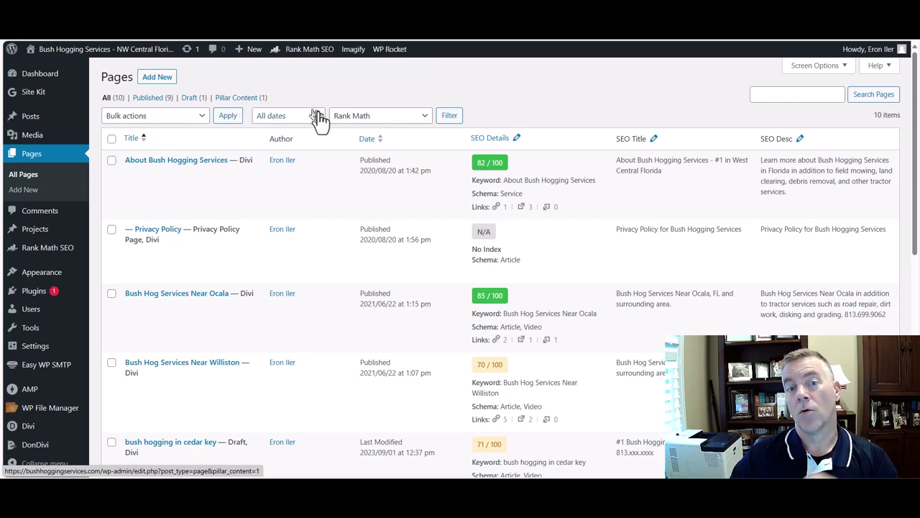
click(845, 68)
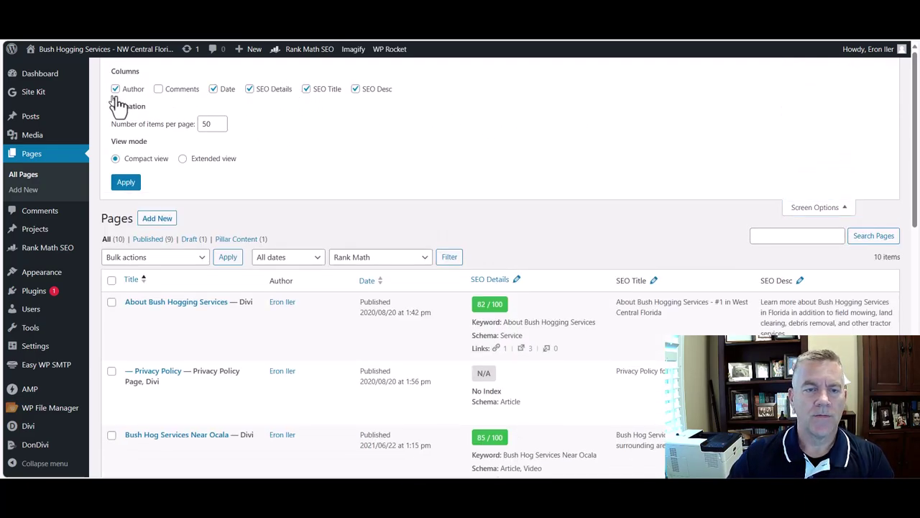
click(849, 210)
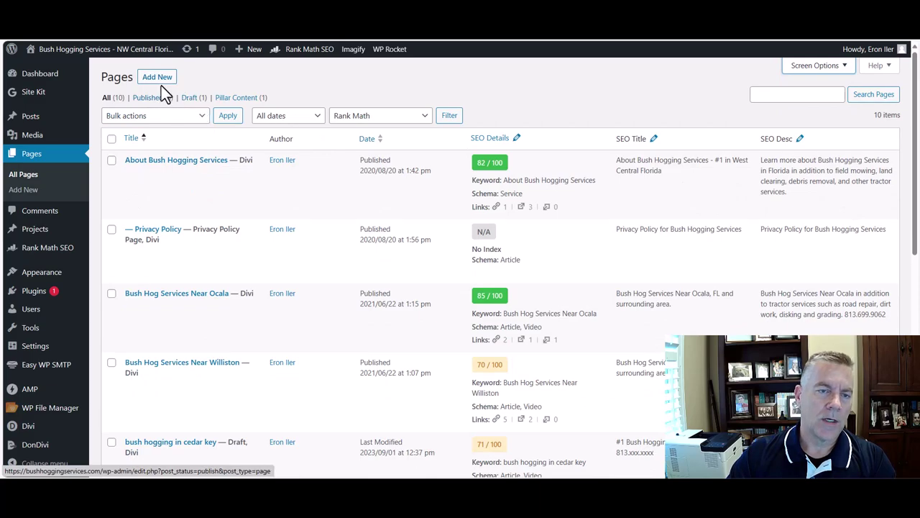
- Add a new page, switch it to the Divi Builder and open the layout library showing the existing pages
click(158, 79)
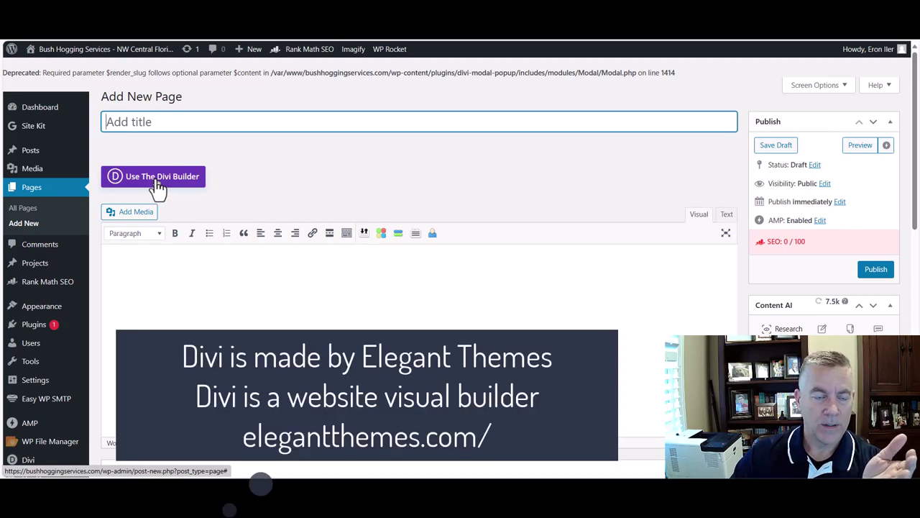
click(158, 180)
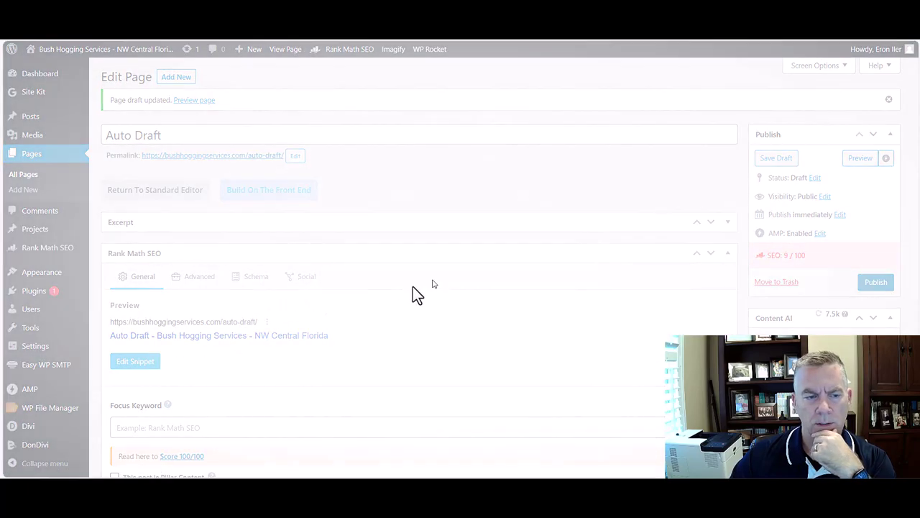
click(240, 296)
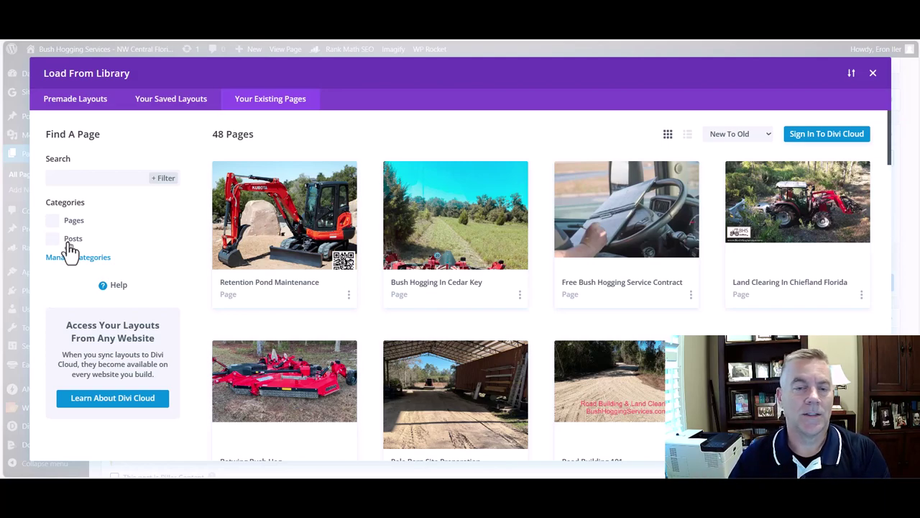
- Browse the saved and premade layouts, filter the premade ones by Business and inspect the Consultant layout pack
click(175, 100)
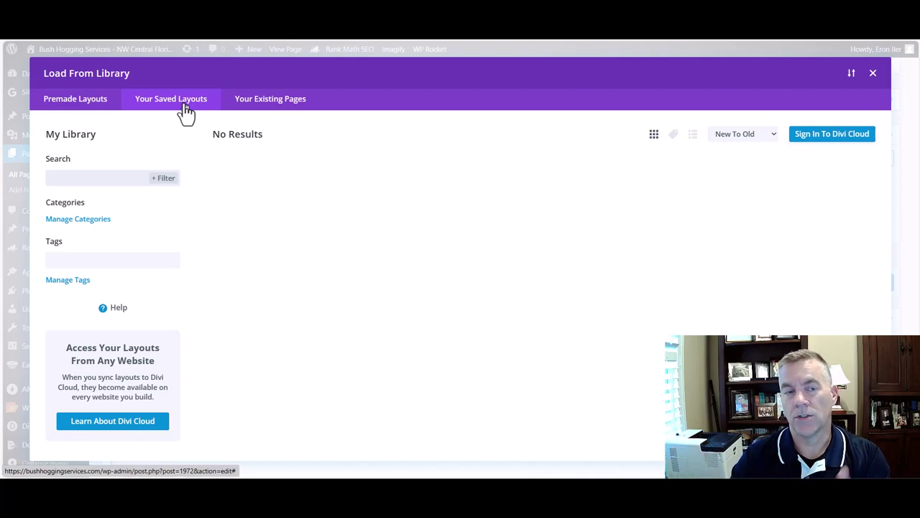
click(96, 104)
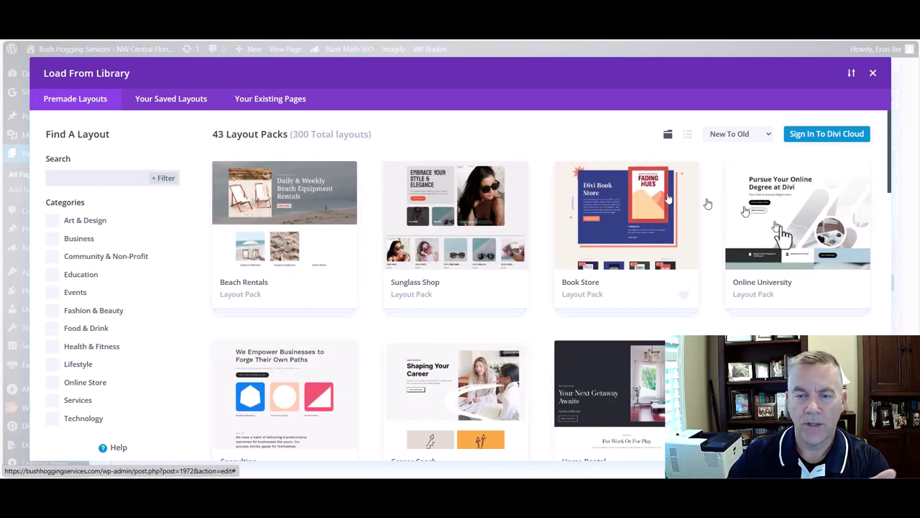
click(69, 241)
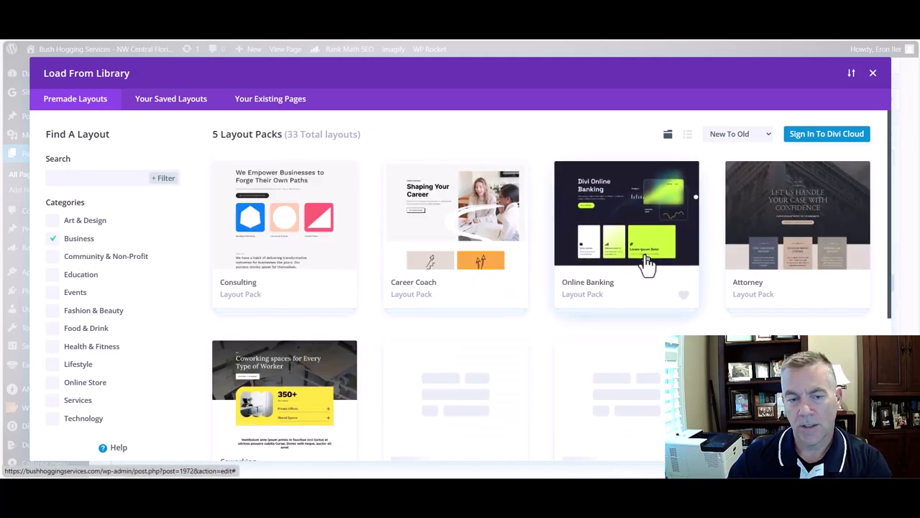
scroll(648, 265, down, 3)
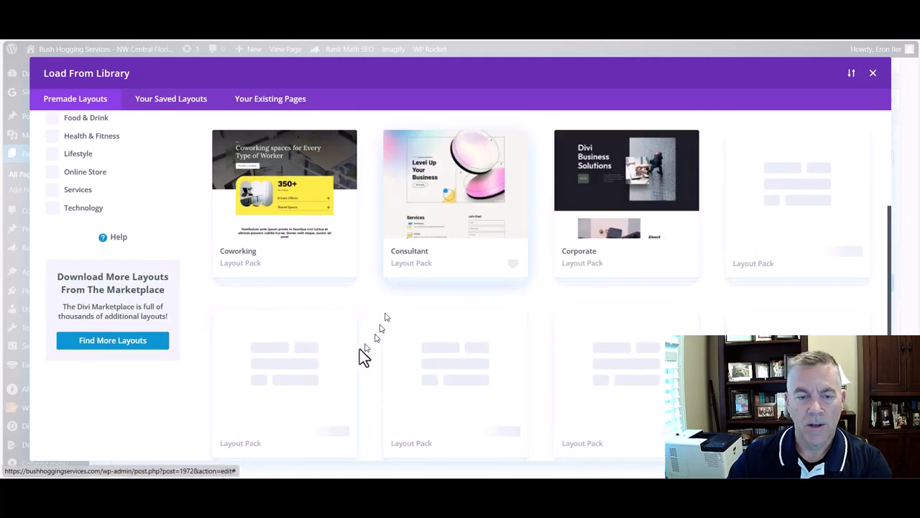
click(464, 234)
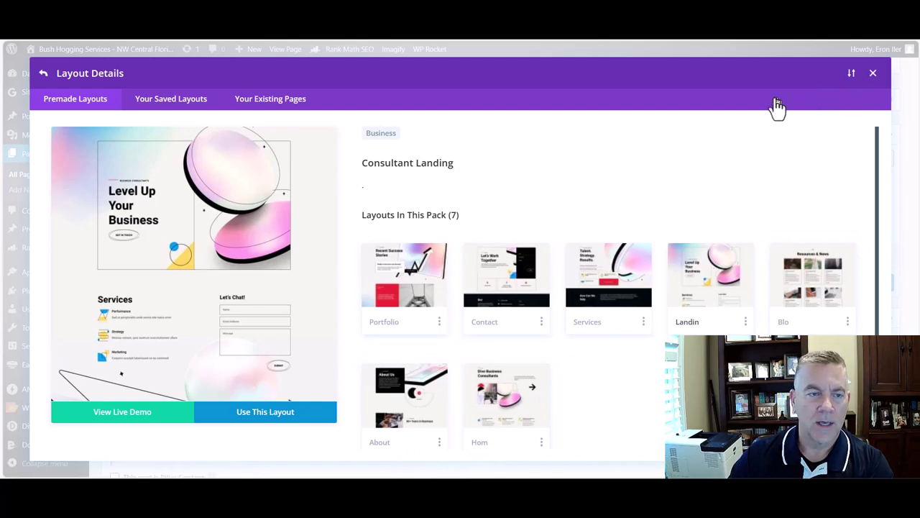
key(Escape)
scroll(216, 251, down, 5)
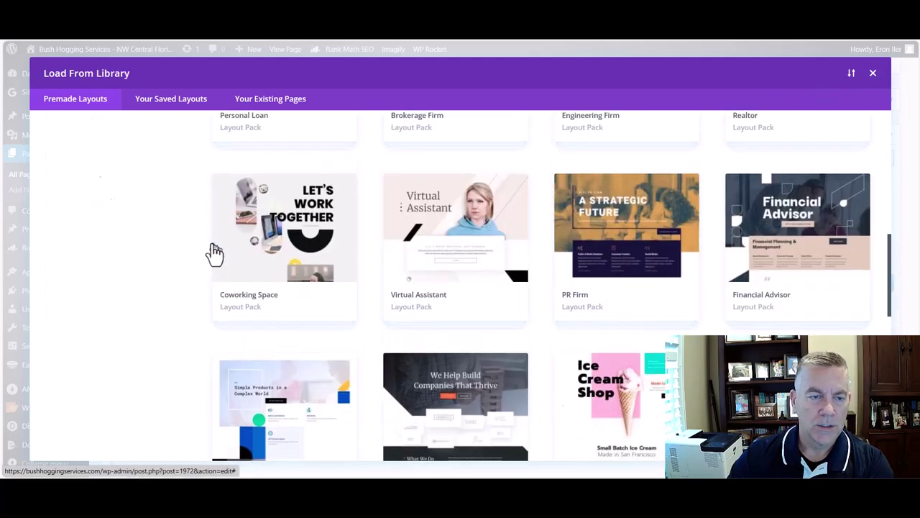
scroll(209, 250, up, 5)
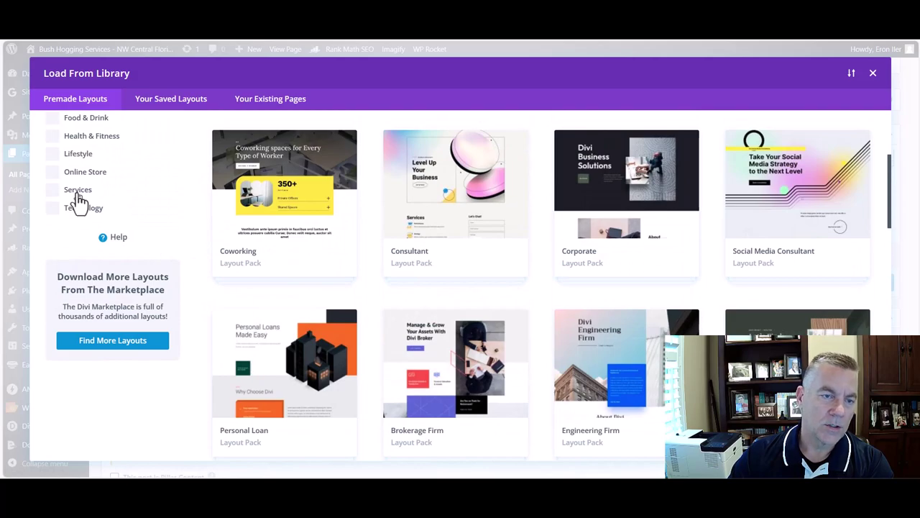
- Filter the premade layouts by the Services category and open the Construction layout pack
click(54, 191)
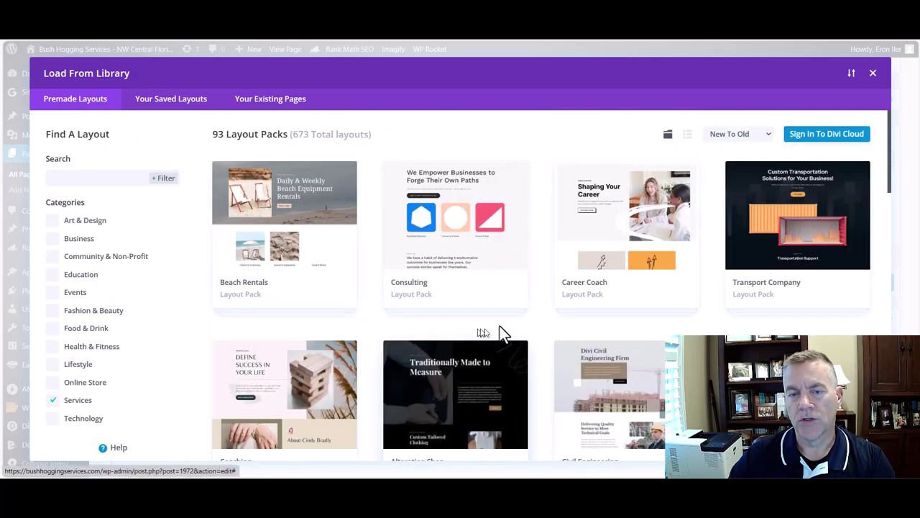
scroll(539, 305, down, 3)
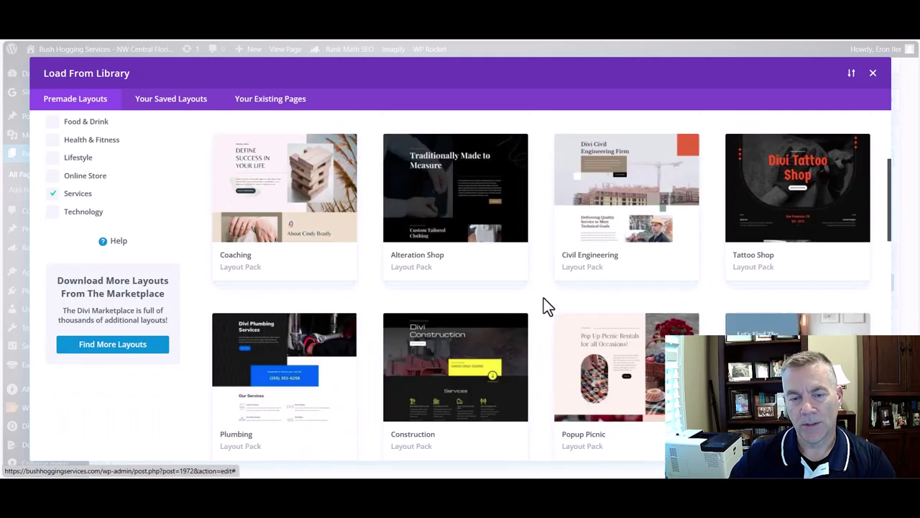
scroll(515, 327, down, 2)
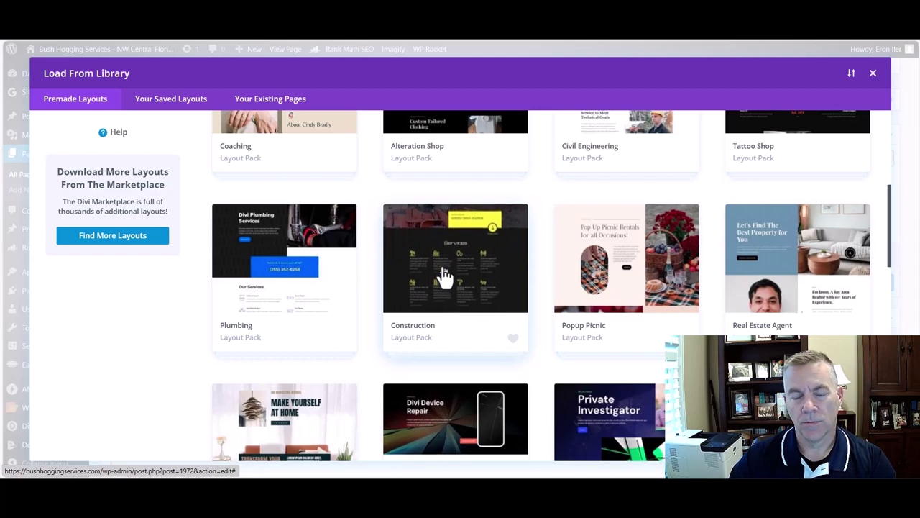
click(446, 276)
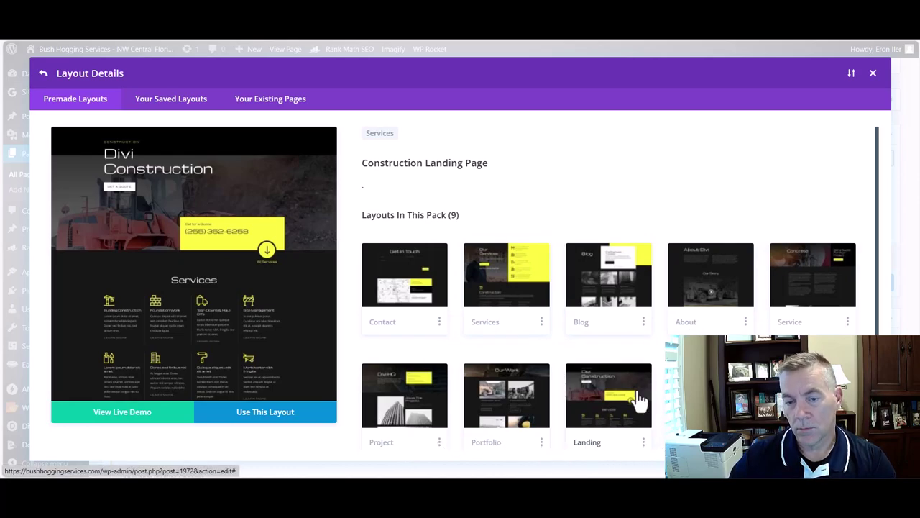
- Preview the Construction pack's Portfolio layout in full and close the layout library without applying a layout
click(500, 411)
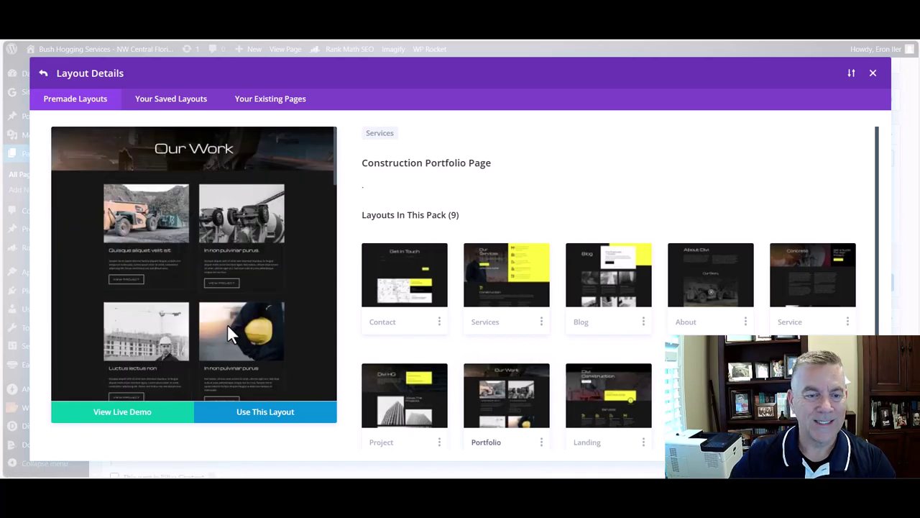
scroll(227, 323, down, 6)
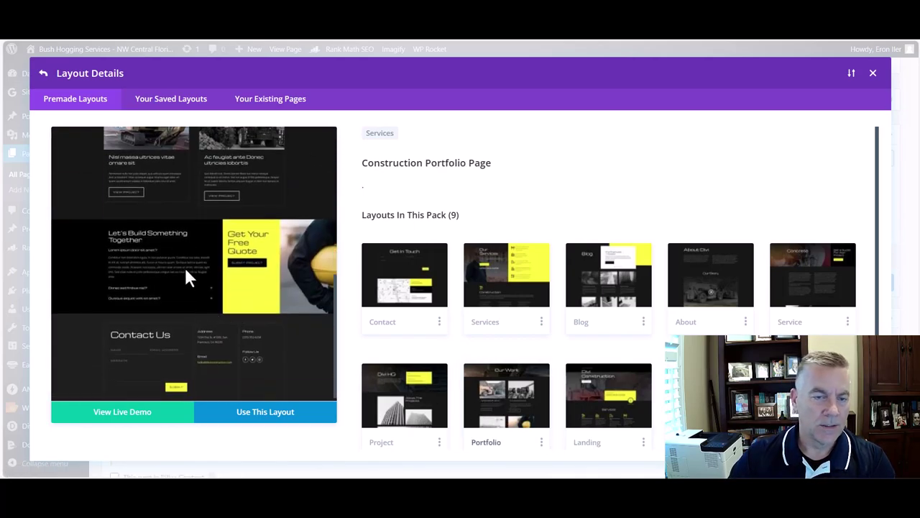
scroll(188, 273, up, 3)
scroll(189, 270, up, 3)
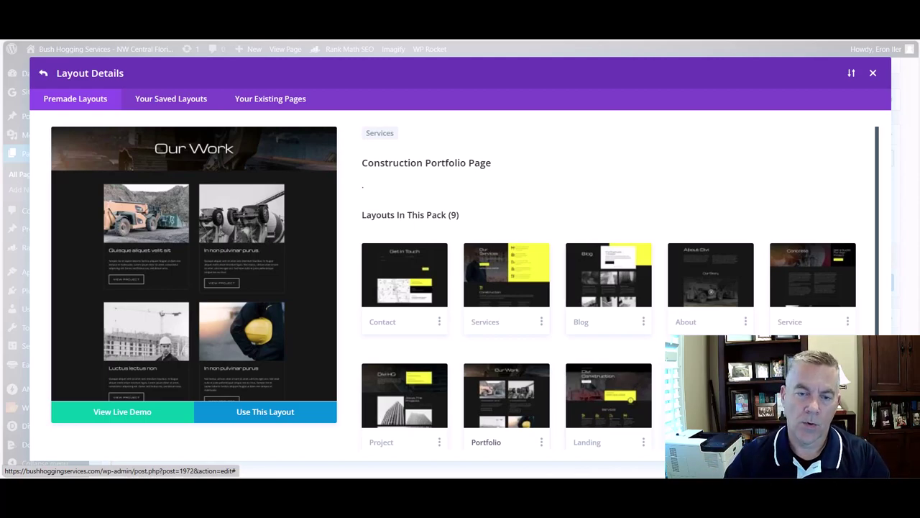
click(873, 75)
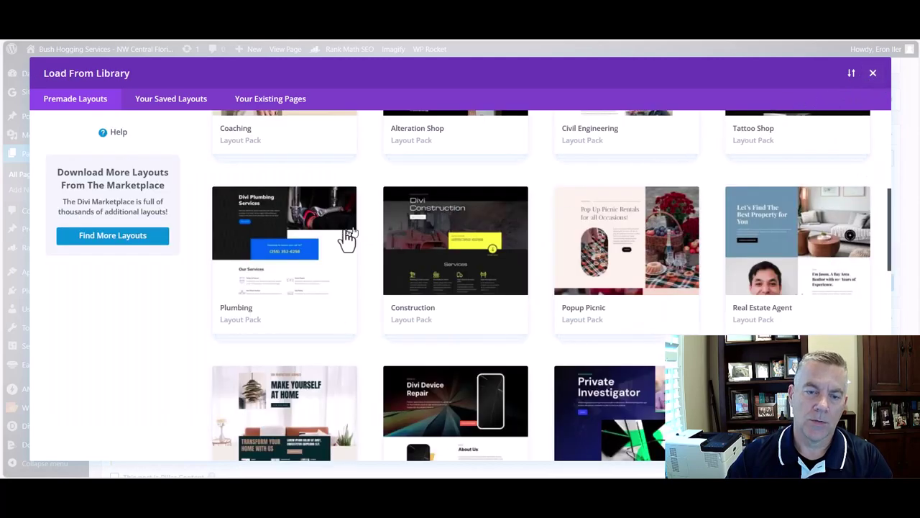
click(874, 76)
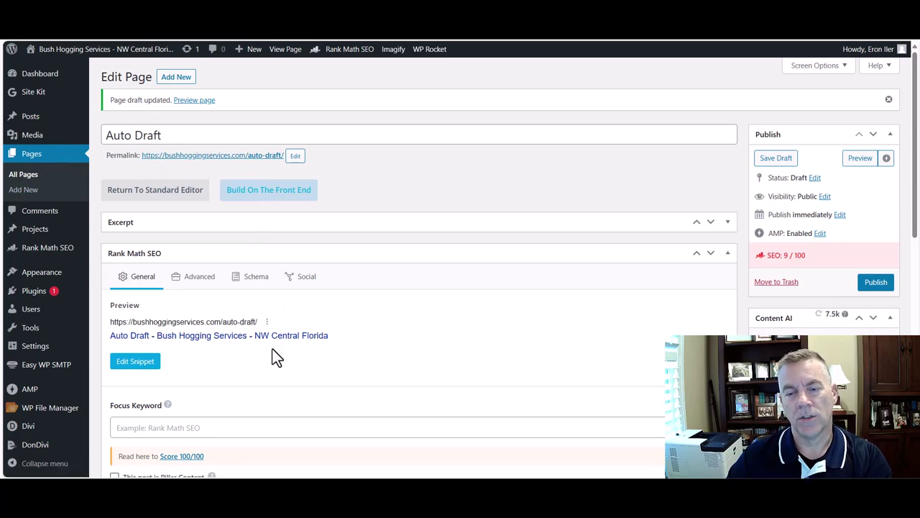
- Collapse the Basic SEO checklist and the whole Rank Math SEO box in the page editor
scroll(283, 326, down, 5)
scroll(284, 325, up, 4)
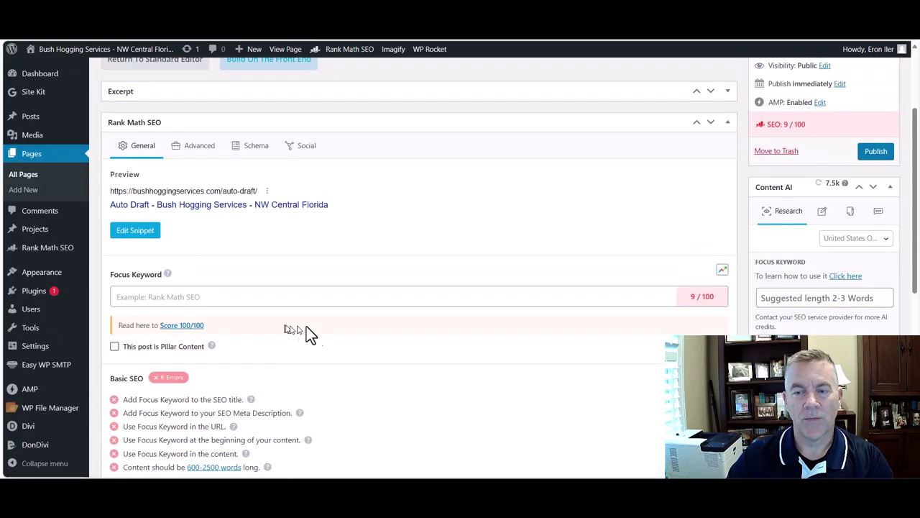
click(719, 379)
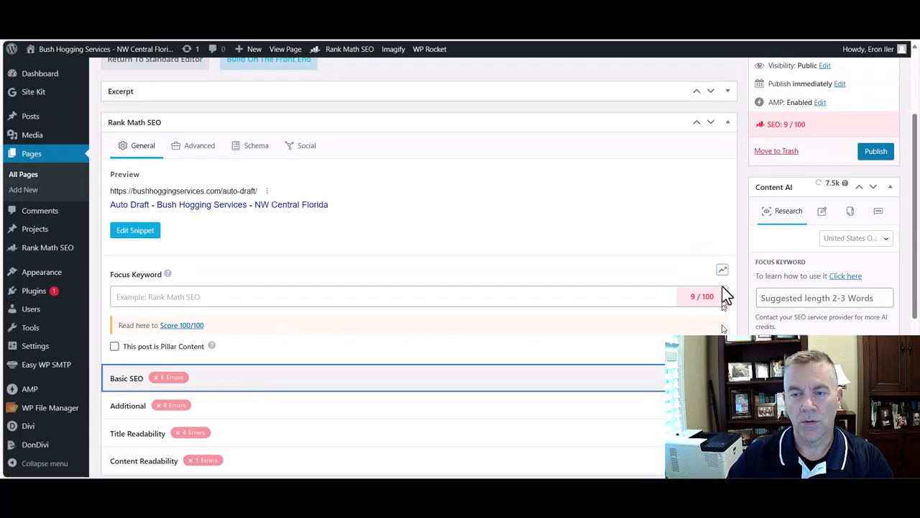
click(726, 124)
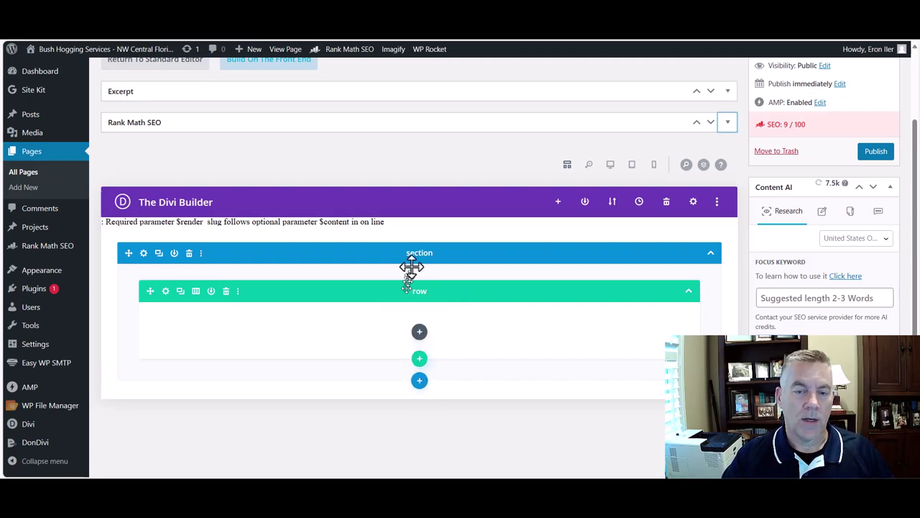
- Add a regular section with a four-equal-column row below the existing section, and dismiss the module picker
click(420, 381)
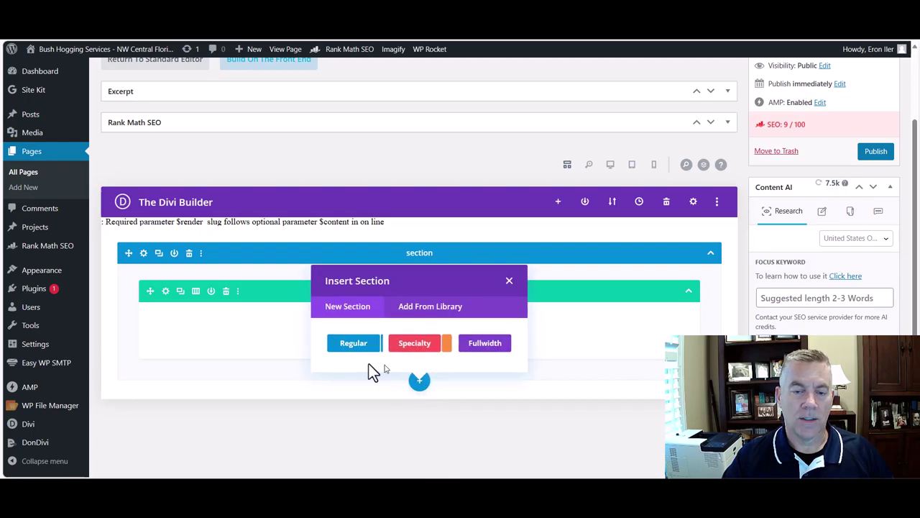
click(351, 348)
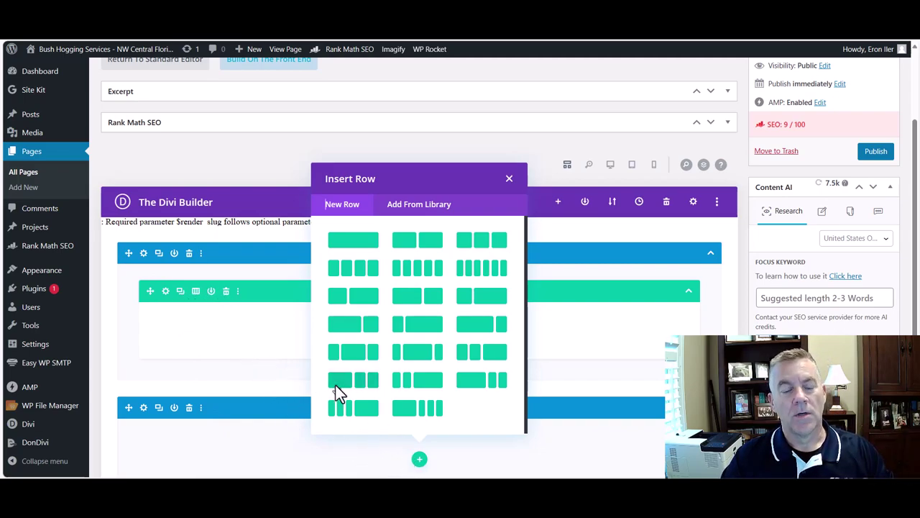
click(363, 277)
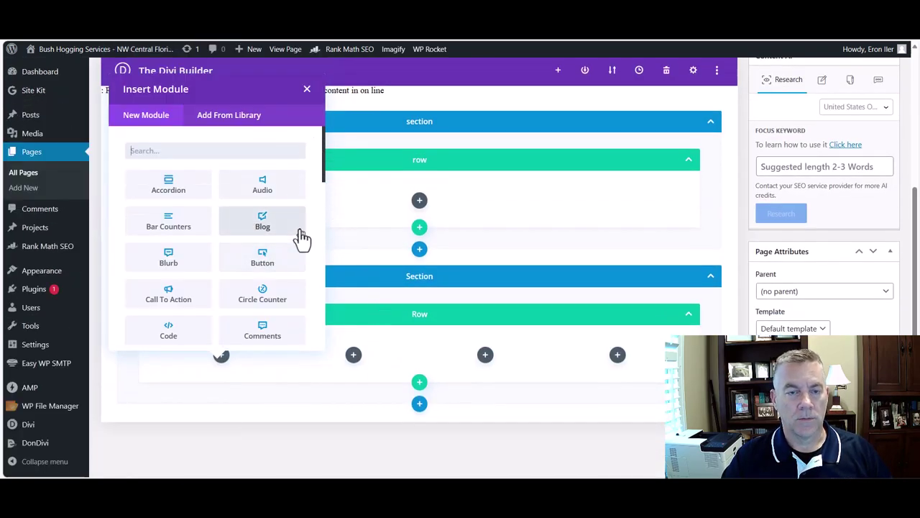
click(307, 89)
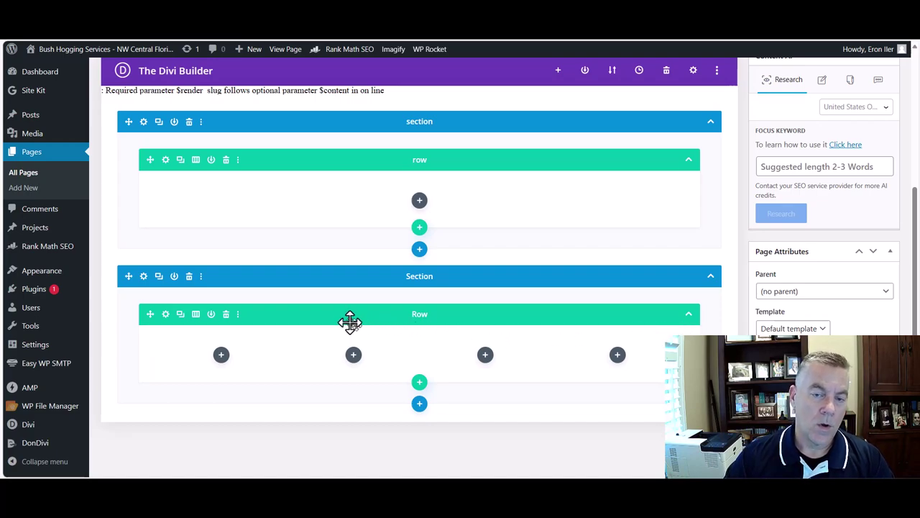
- Look through the available Divi modules and insert a Text module in the first column of the four-column row
click(222, 356)
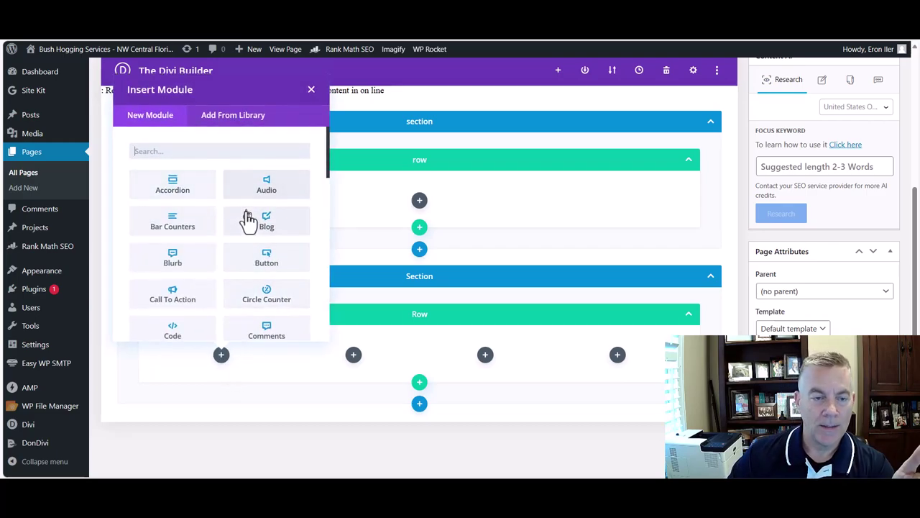
scroll(248, 227, down, 4)
scroll(256, 240, down, 4)
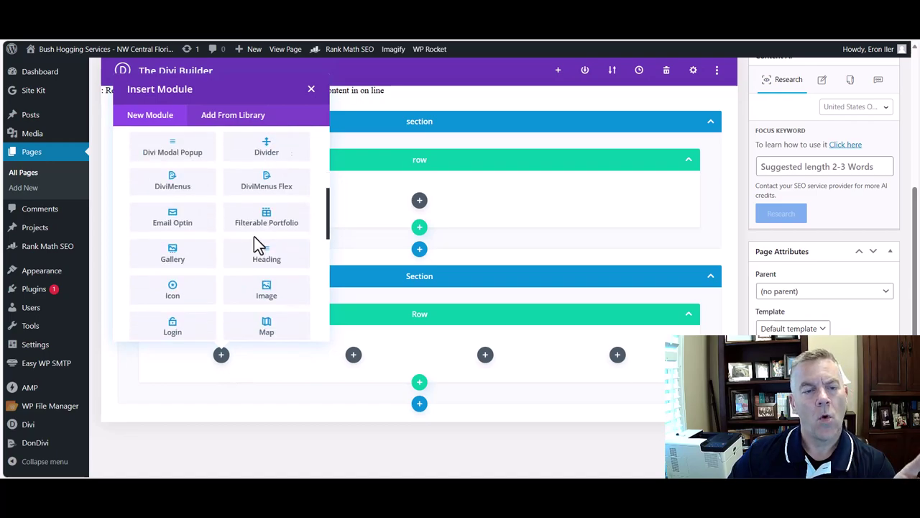
scroll(253, 236, down, 2)
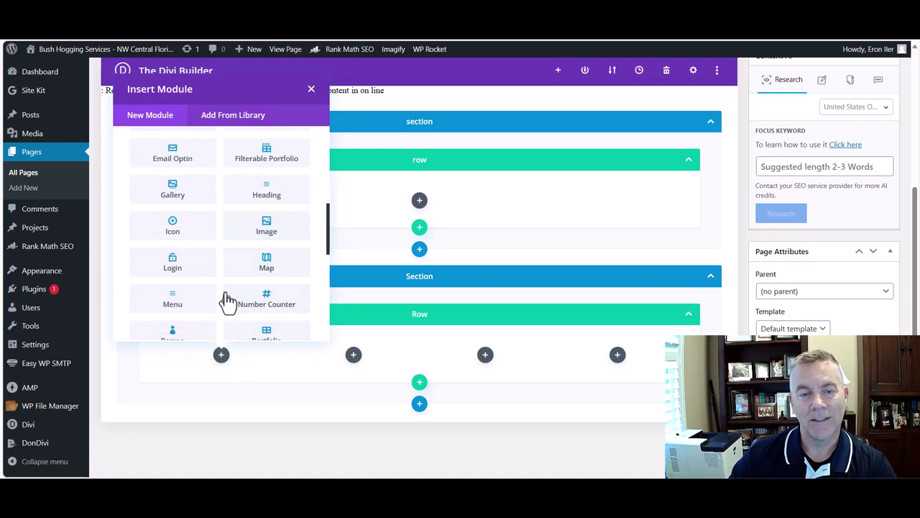
scroll(227, 300, down, 8)
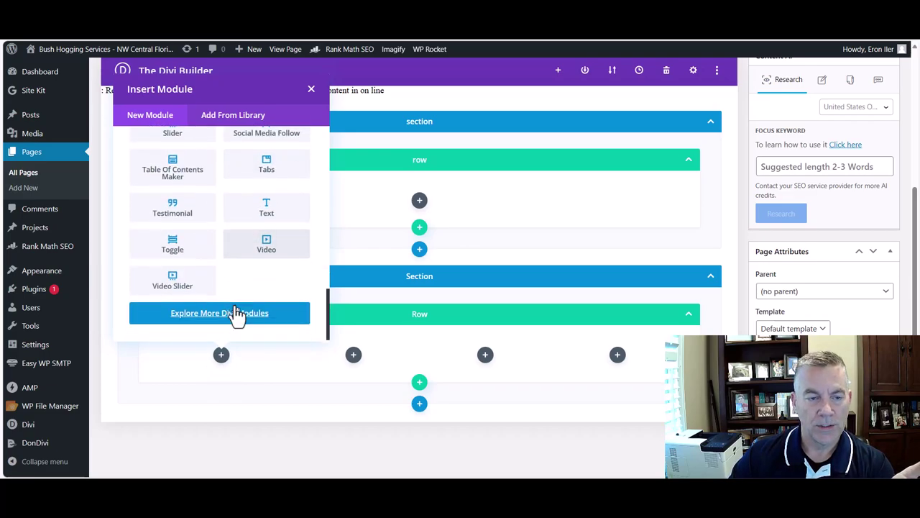
scroll(255, 299, up, 2)
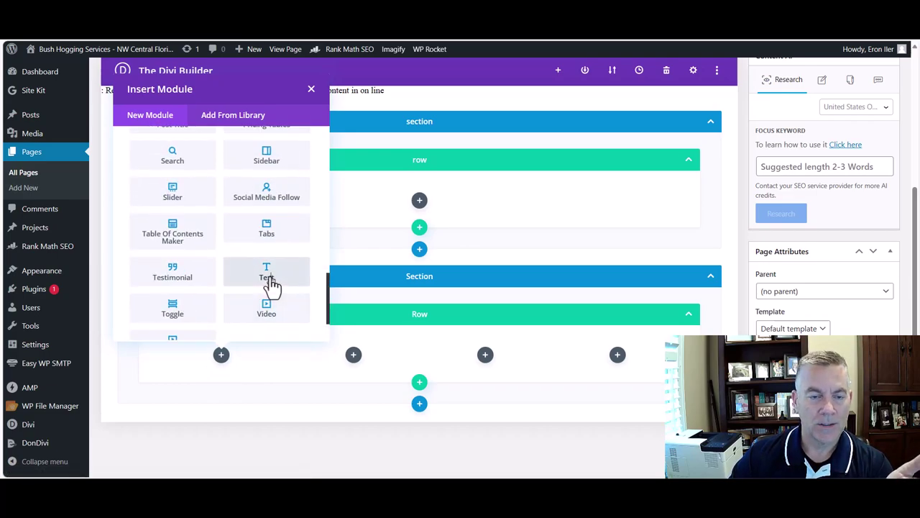
click(272, 284)
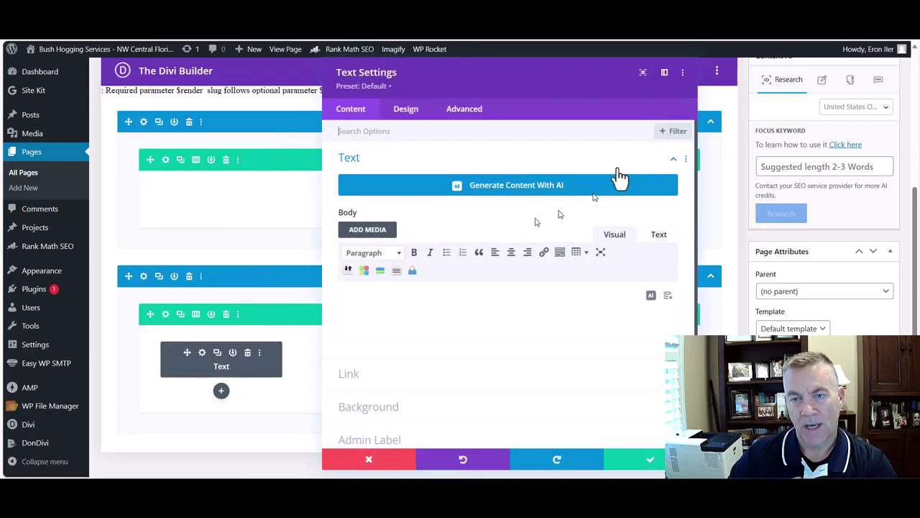
- Move the Text Settings dialog aside, enter sample filler text in the Body, and close the settings without saving
drag(534, 74, 735, 85)
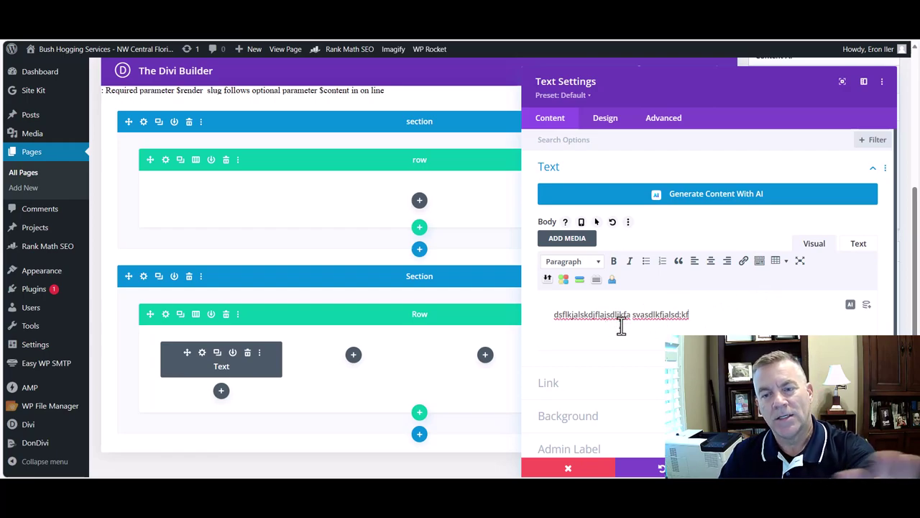
double_click(678, 315)
click(741, 314)
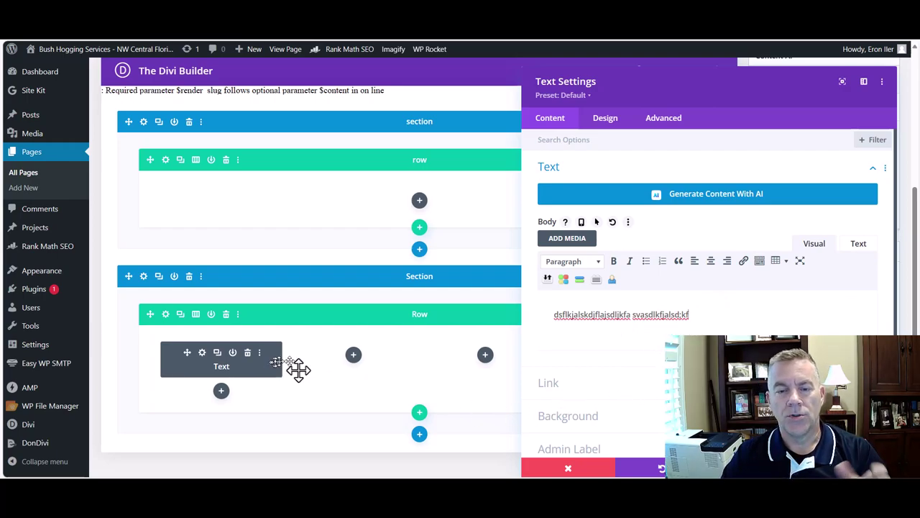
click(558, 471)
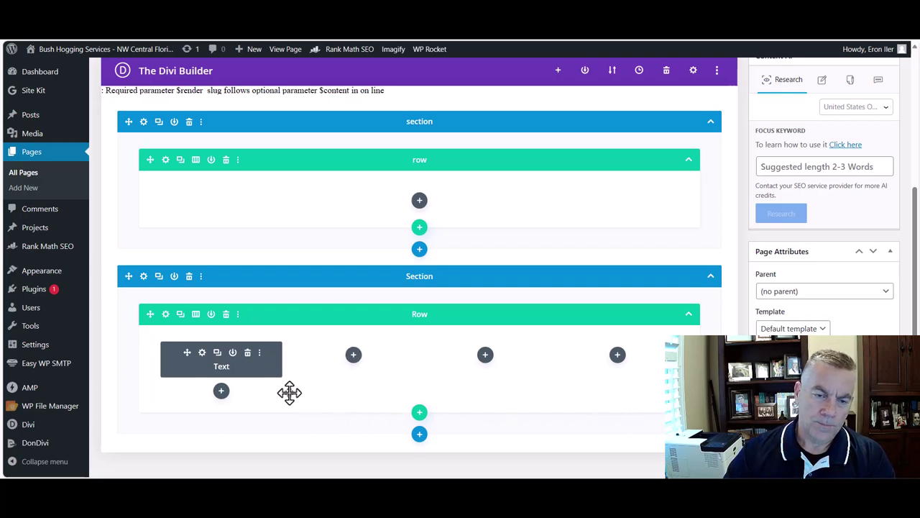
- Leave the page editor for the list of all pages, discarding the unsaved builder changes
scroll(309, 378, down, 2)
scroll(309, 377, up, 3)
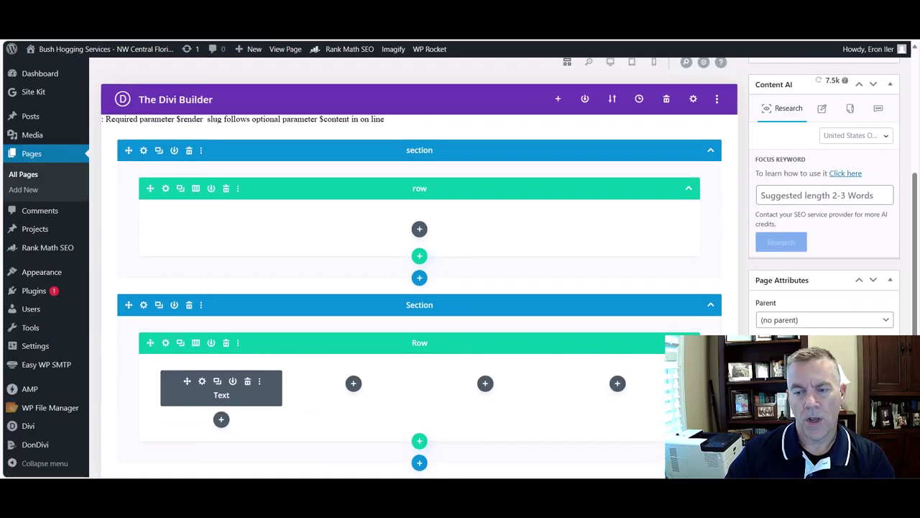
scroll(223, 241, up, 5)
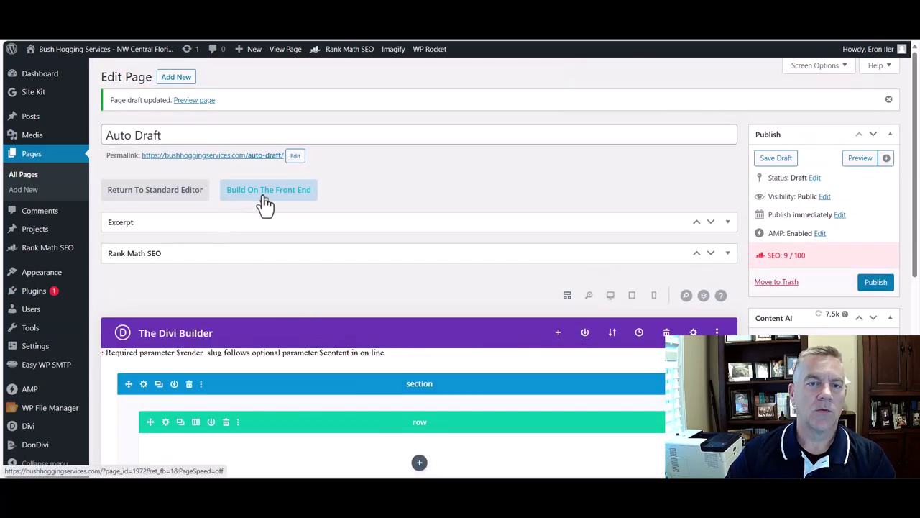
click(23, 179)
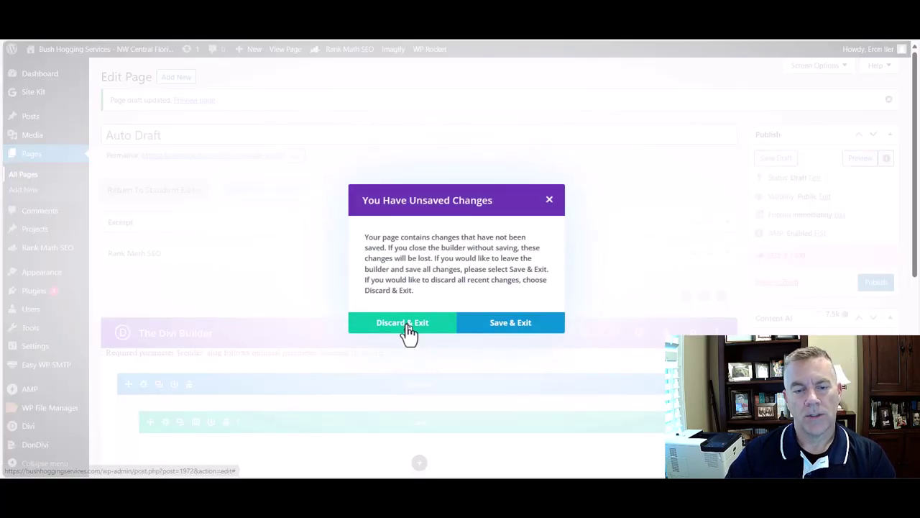
click(406, 329)
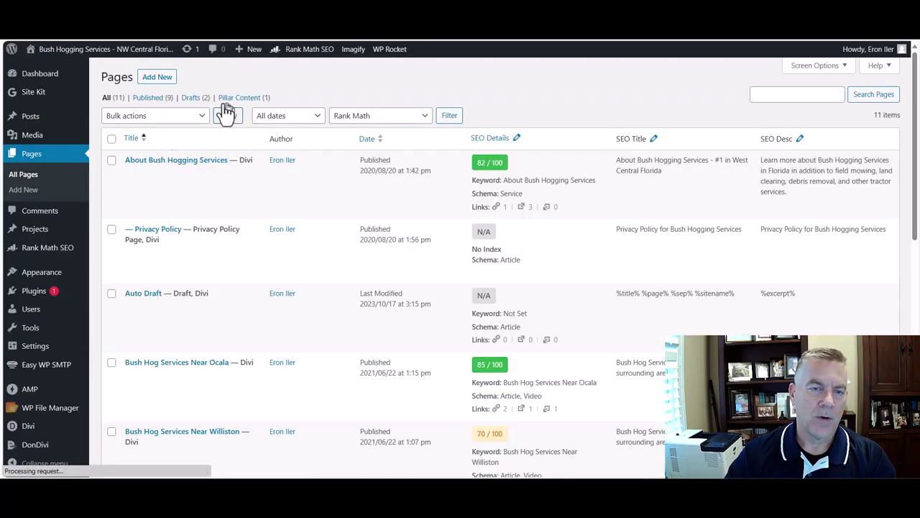
- Filter the page list to drafts and move the Auto Draft page to the trash
click(190, 99)
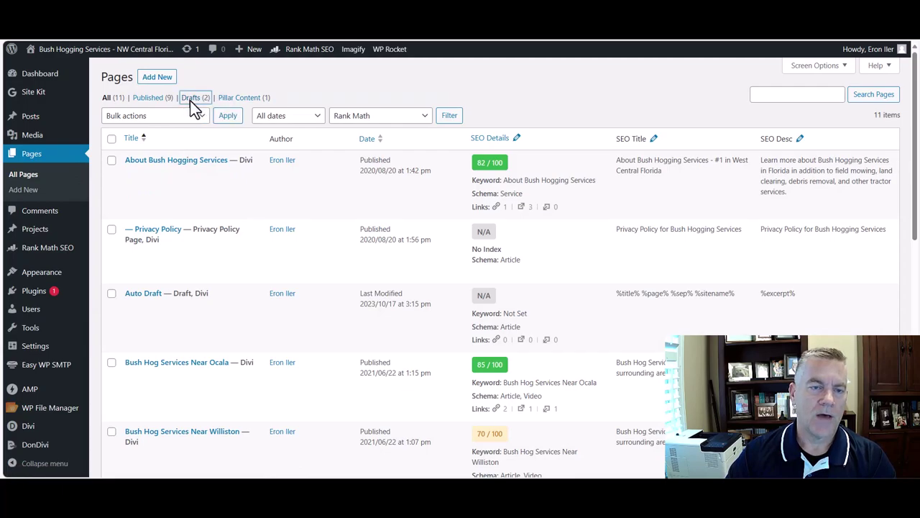
mouse_move(143, 171)
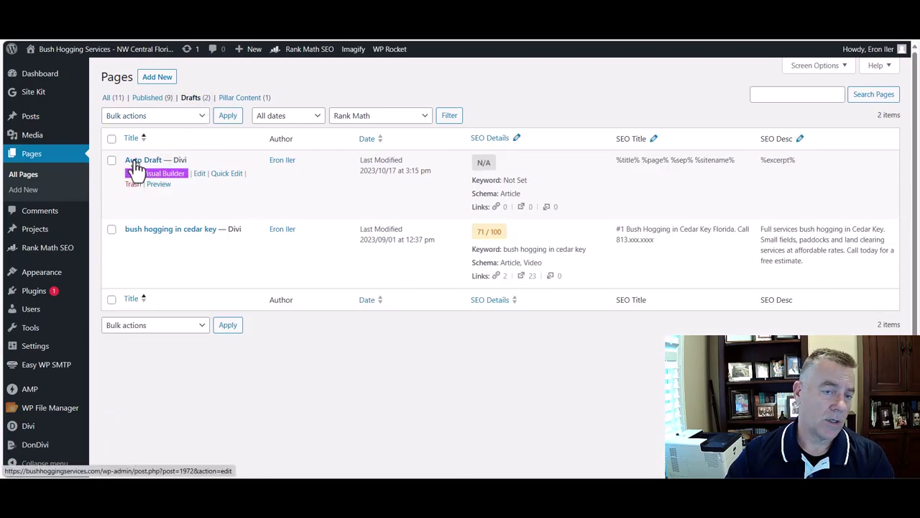
click(133, 184)
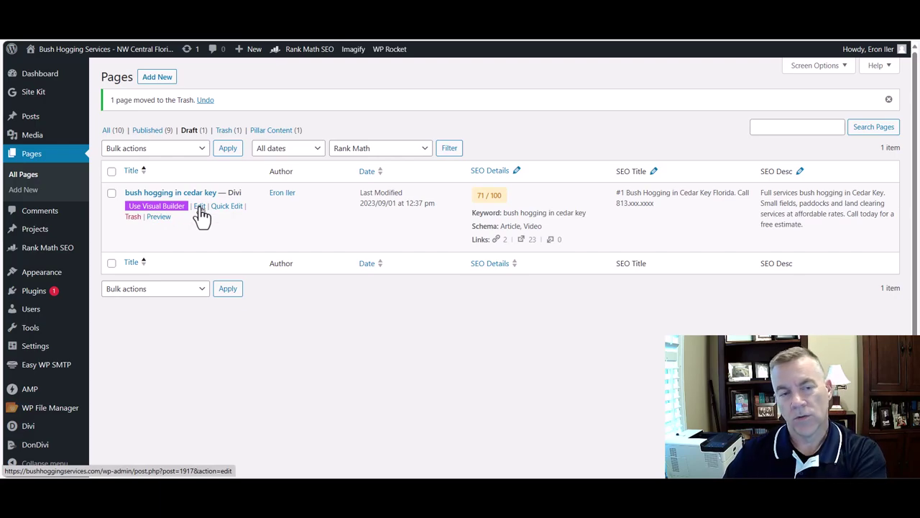
- Open the "bush hogging in cedar key" draft in the Visual Builder and examine its banner, Property Maintenance Services section and inquiry form
click(155, 209)
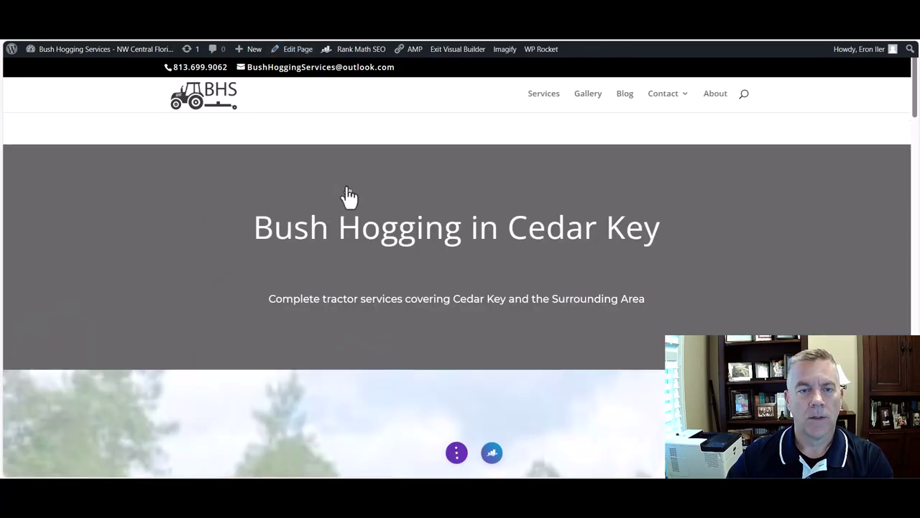
click(457, 56)
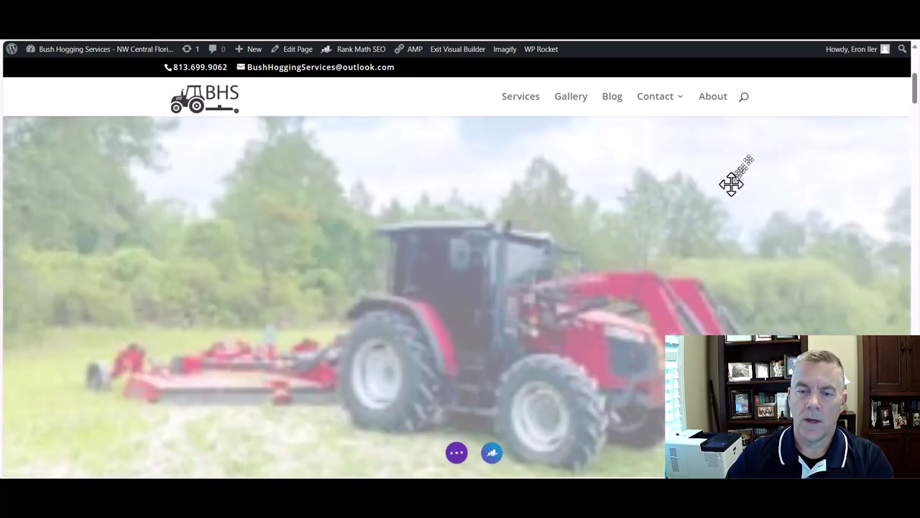
scroll(715, 201, down, 5)
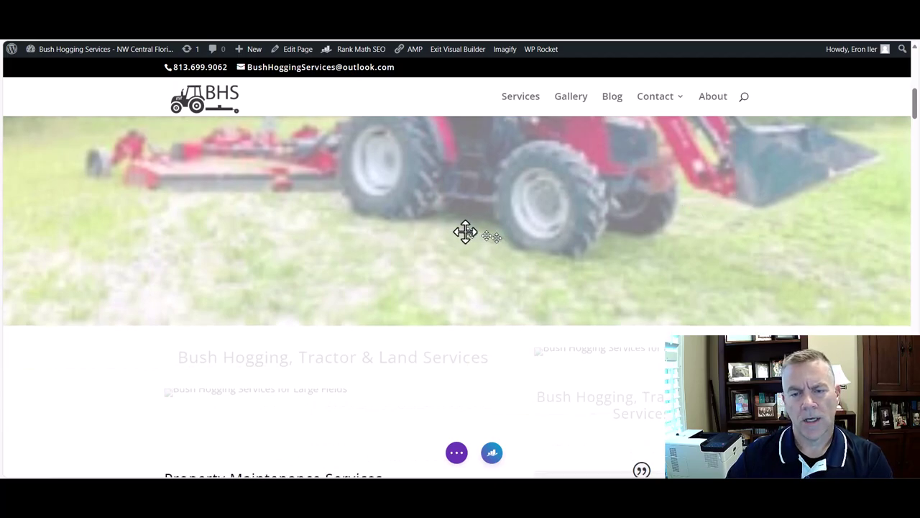
scroll(475, 227, down, 2)
scroll(505, 238, down, 1)
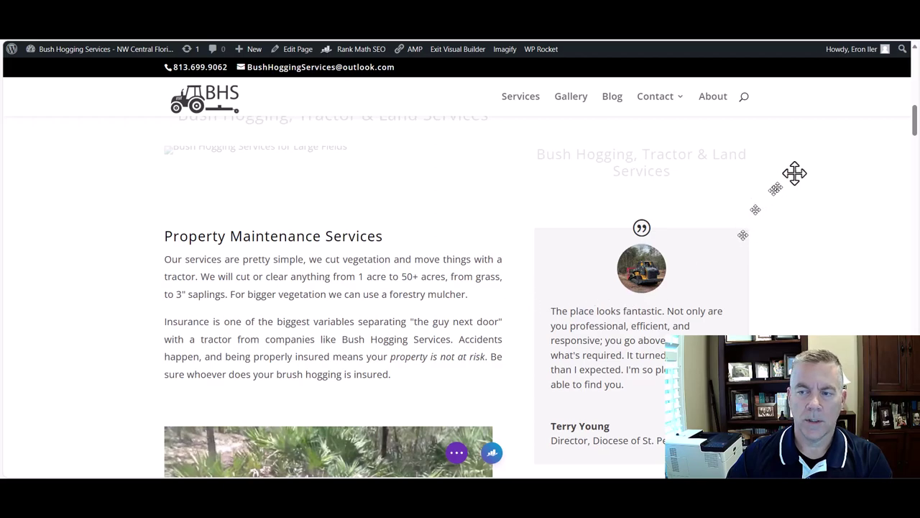
scroll(885, 141, down, 2)
drag(915, 142, 917, 199)
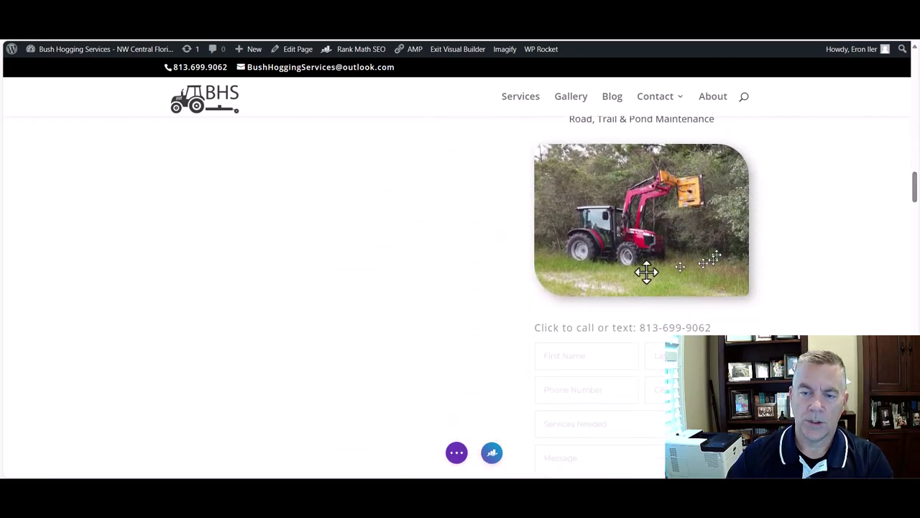
scroll(719, 287, down, 2)
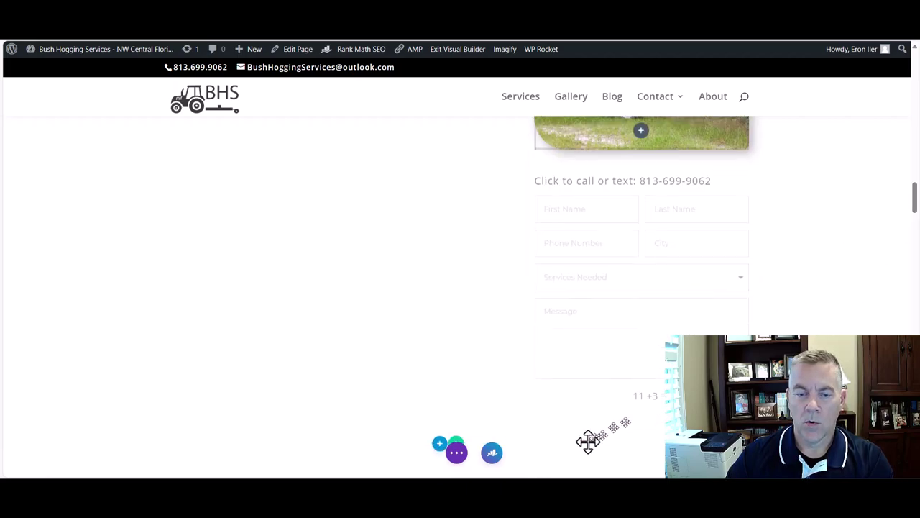
scroll(464, 389, down, 1)
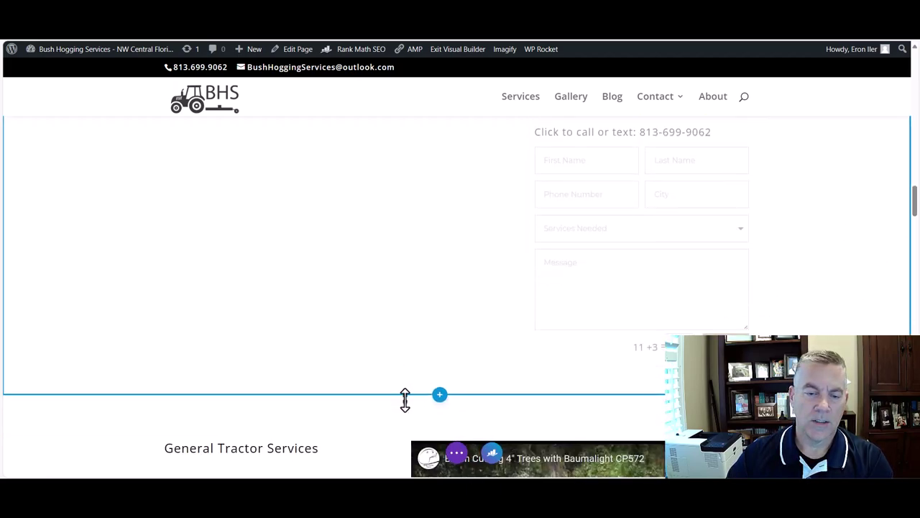
scroll(412, 383, down, 1)
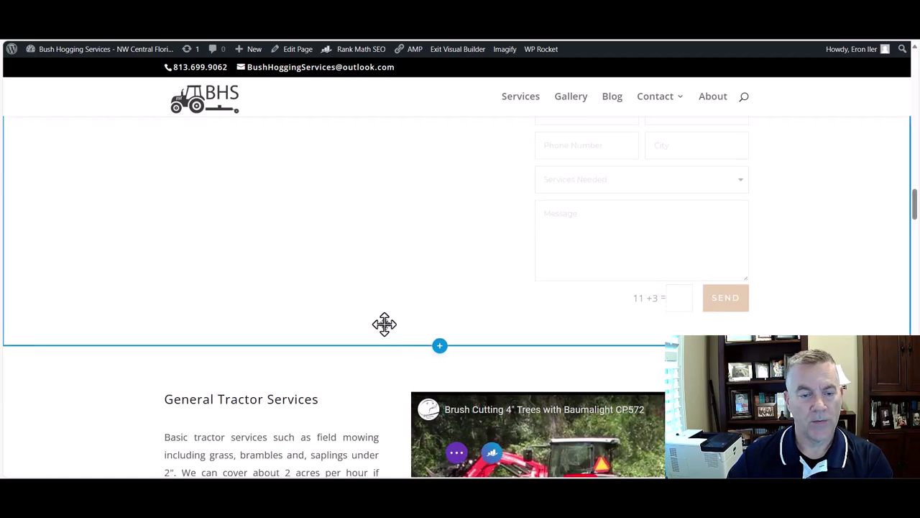
- Examine the Cedar Key page's General Tractor Services, Contact Us, photo grid and service area map sections
scroll(368, 297, down, 6)
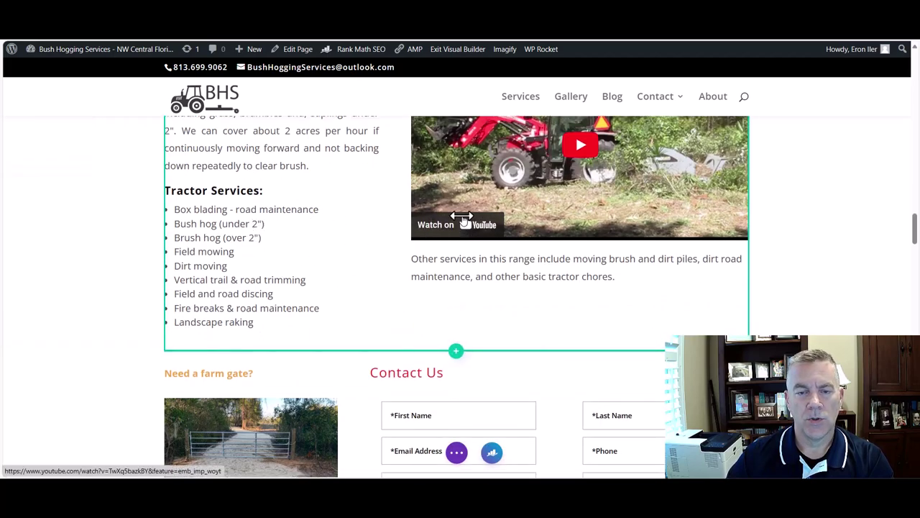
scroll(442, 382, down, 3)
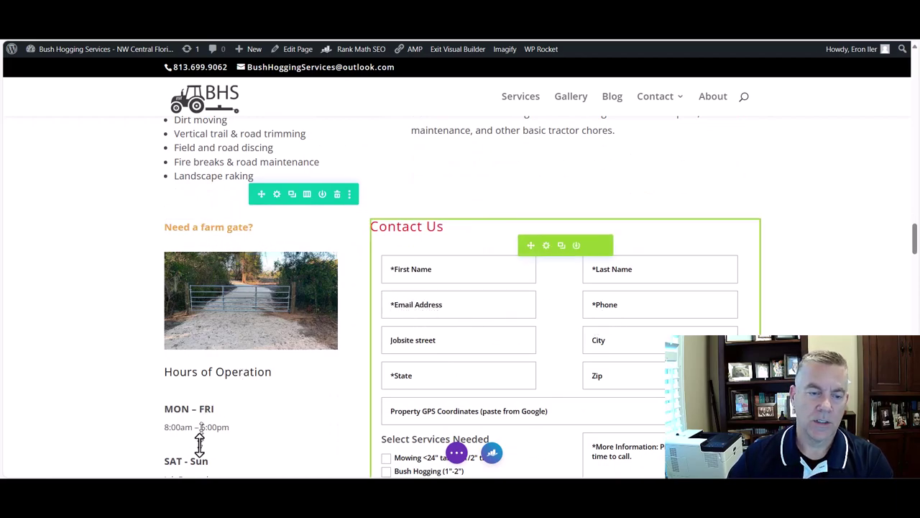
scroll(227, 403, down, 1)
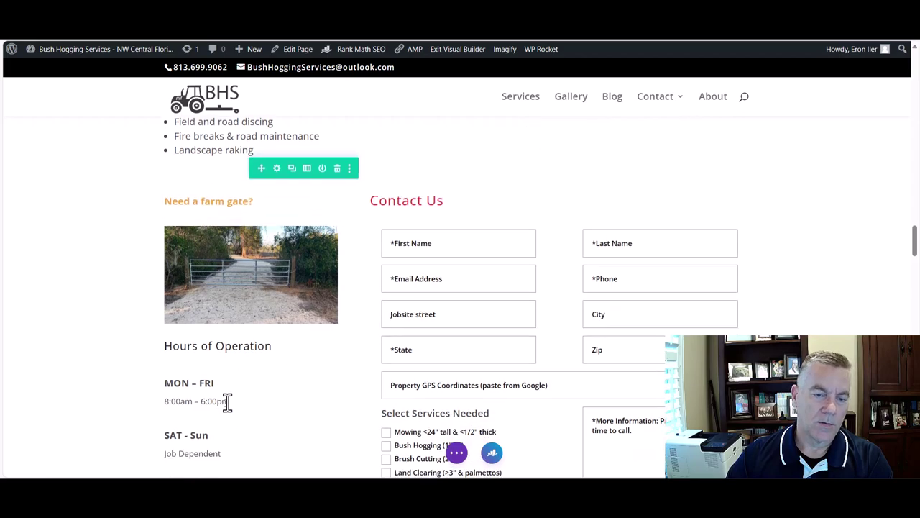
scroll(227, 403, down, 6)
scroll(286, 292, down, 4)
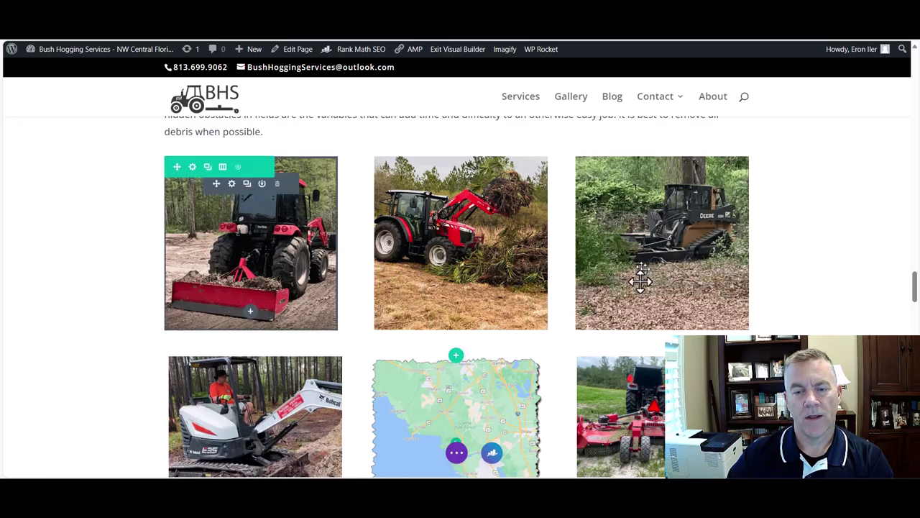
scroll(619, 308, down, 4)
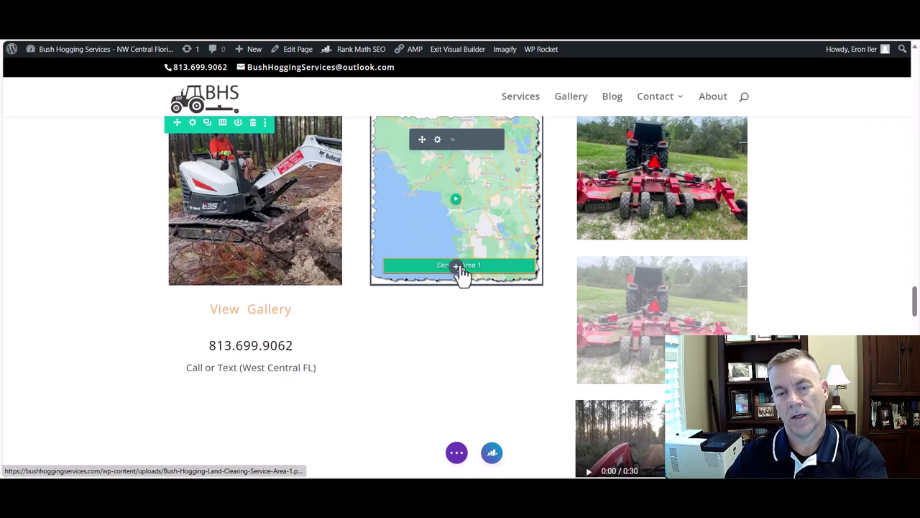
scroll(472, 328, down, 2)
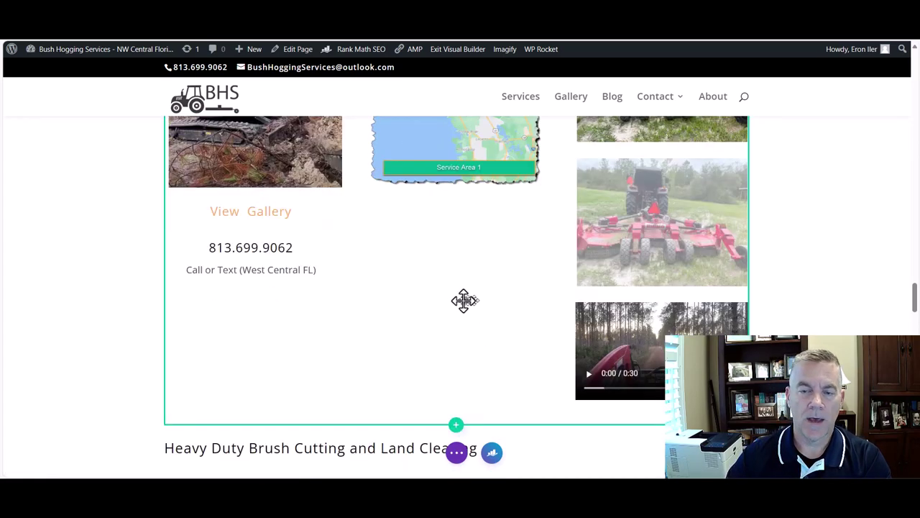
scroll(460, 299, up, 4)
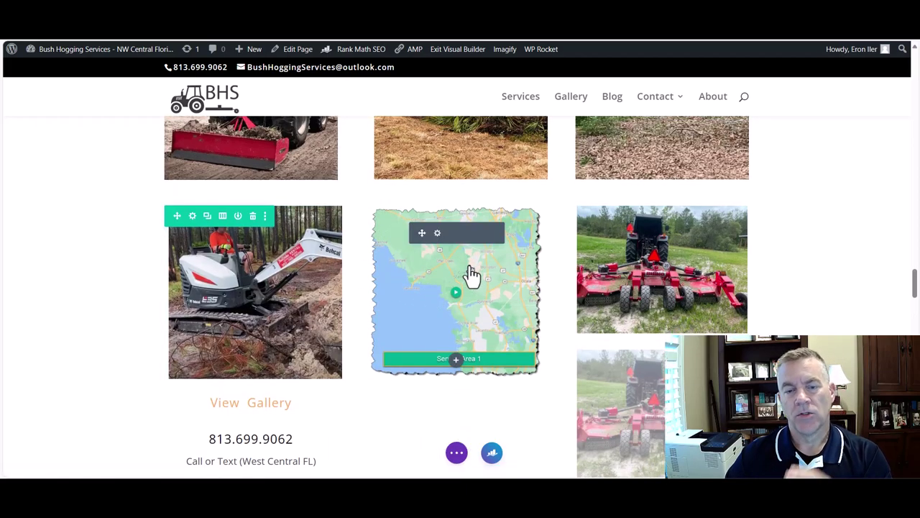
- Examine the lower photo grid, the text on bush hog and tree cutter capabilities, and the embedded Bad Brush video on the Cedar Key page
scroll(471, 274, down, 1)
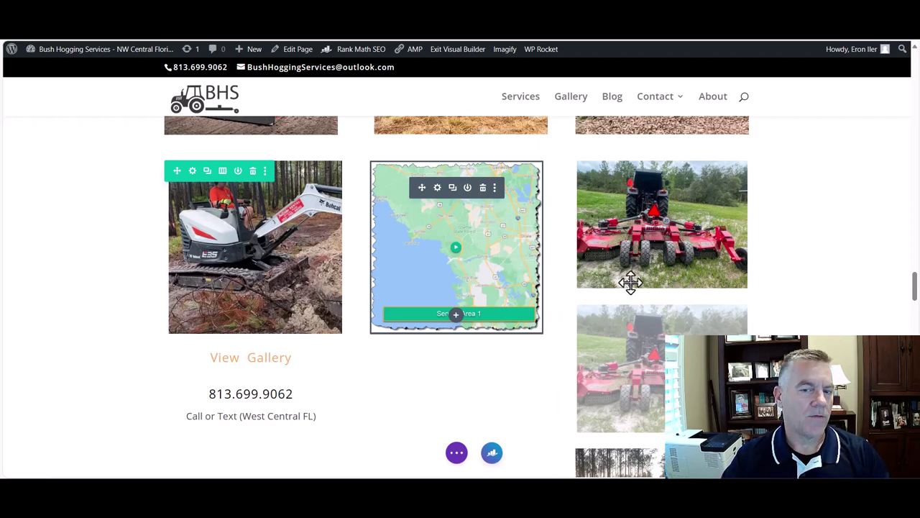
scroll(624, 279, down, 3)
scroll(624, 279, down, 9)
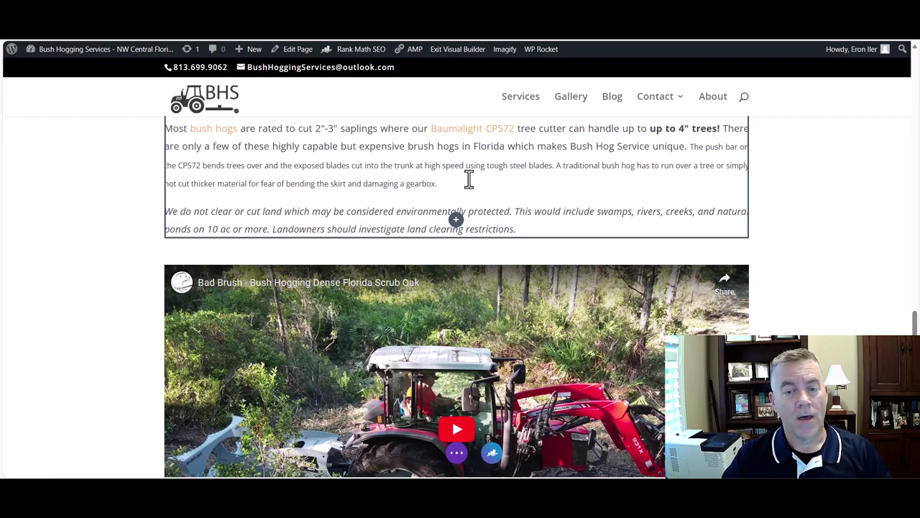
scroll(479, 182, down, 5)
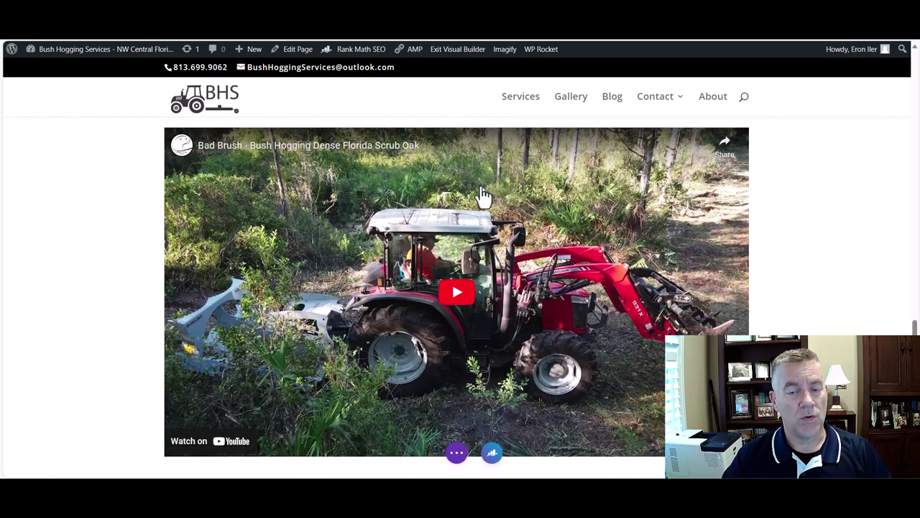
scroll(484, 194, down, 2)
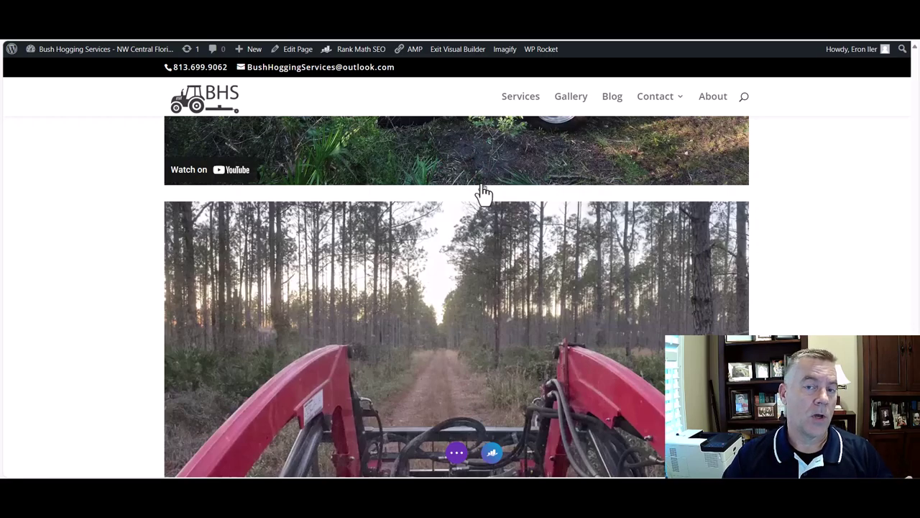
- Examine the trail video, the Field, Trail, and Road Trimming text and image, and the Field Mowing Service section
mouse_move(471, 259)
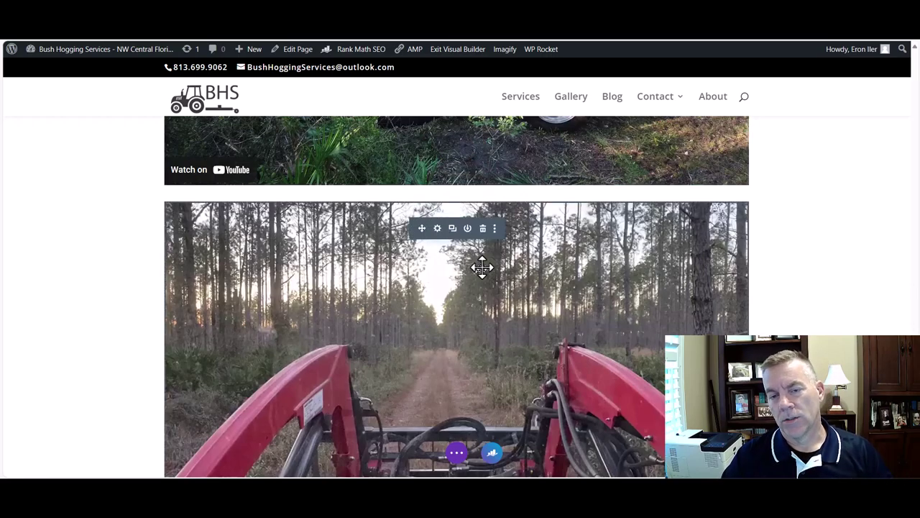
scroll(482, 268, down, 2)
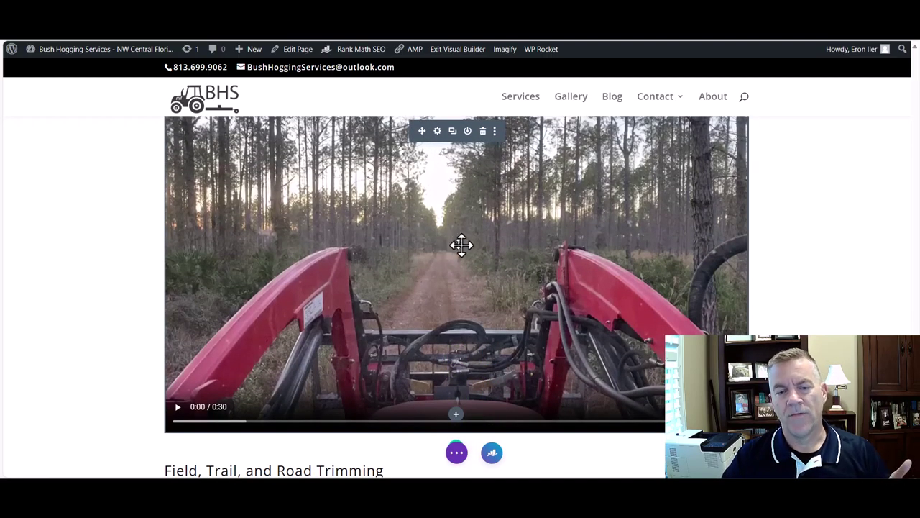
scroll(460, 246, down, 3)
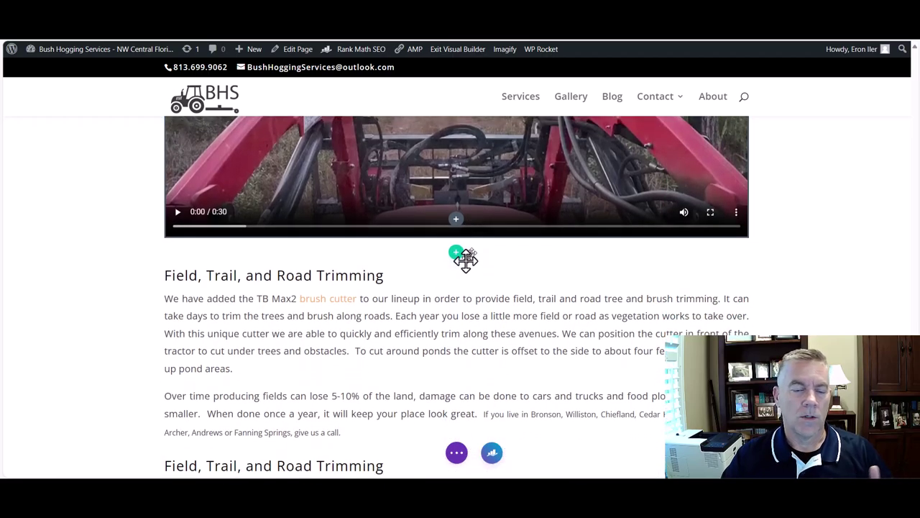
scroll(467, 259, down, 1)
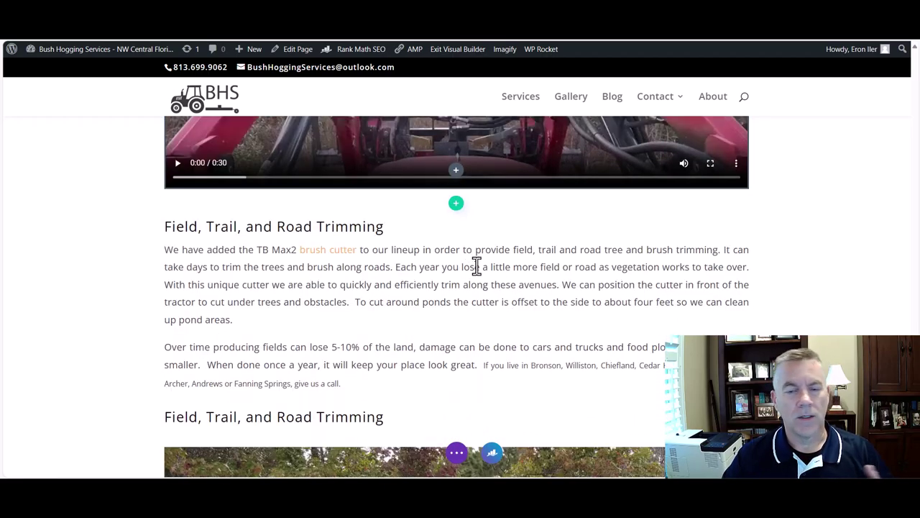
mouse_move(485, 275)
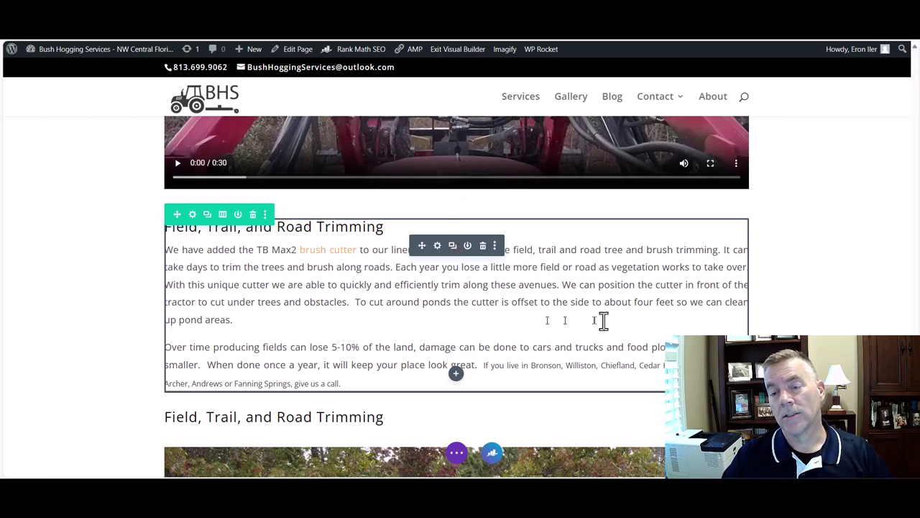
scroll(768, 315, down, 5)
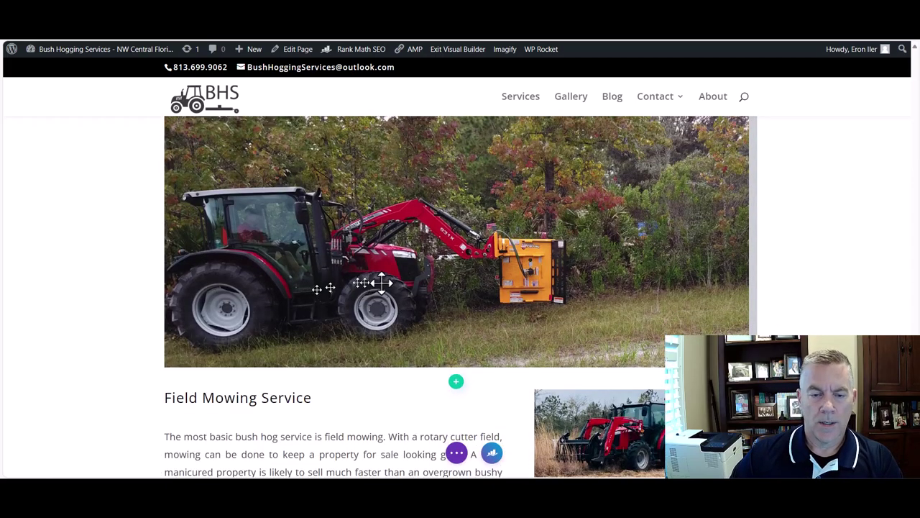
scroll(454, 302, down, 2)
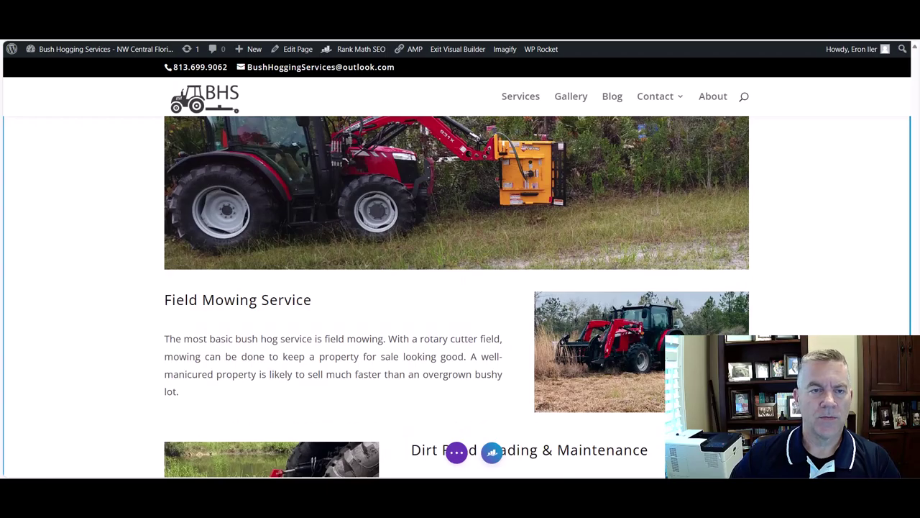
scroll(573, 199, down, 10)
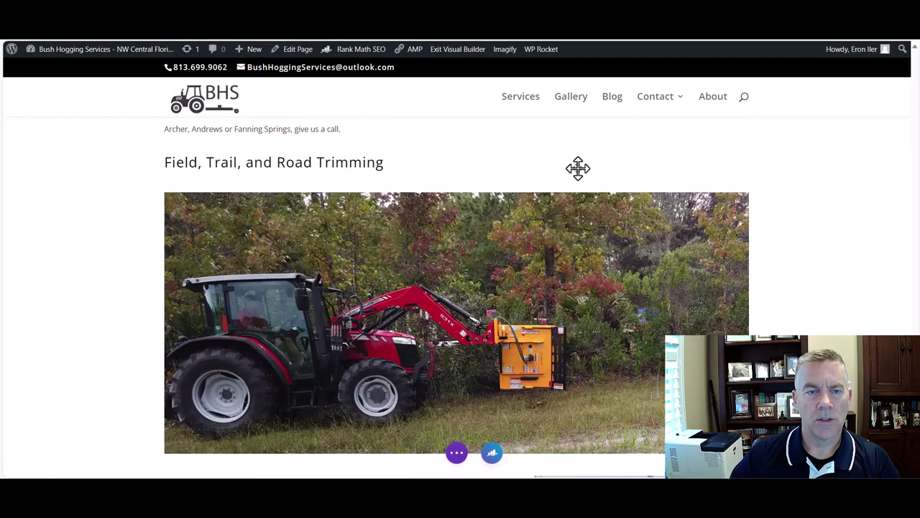
- Return to the start of the Cedar Key page and review its banner heading and tractor services subtitle
scroll(578, 168, up, 20)
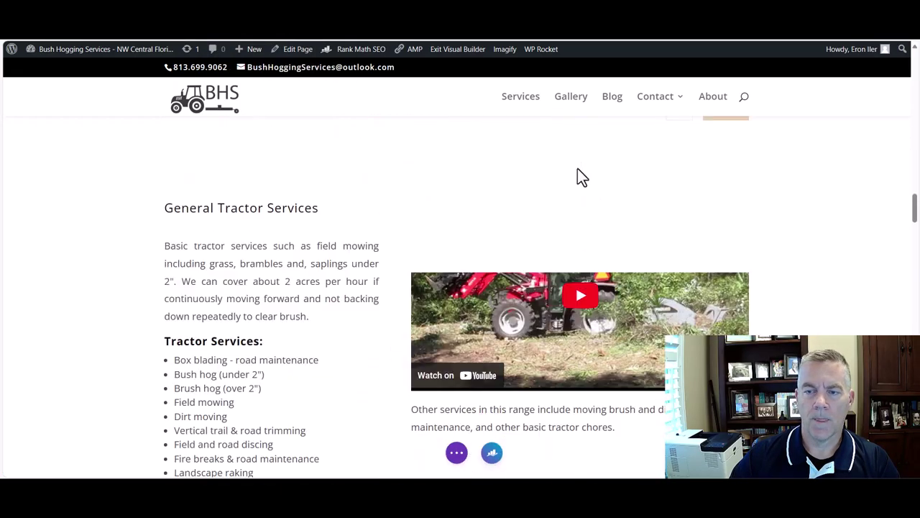
scroll(577, 168, up, 15)
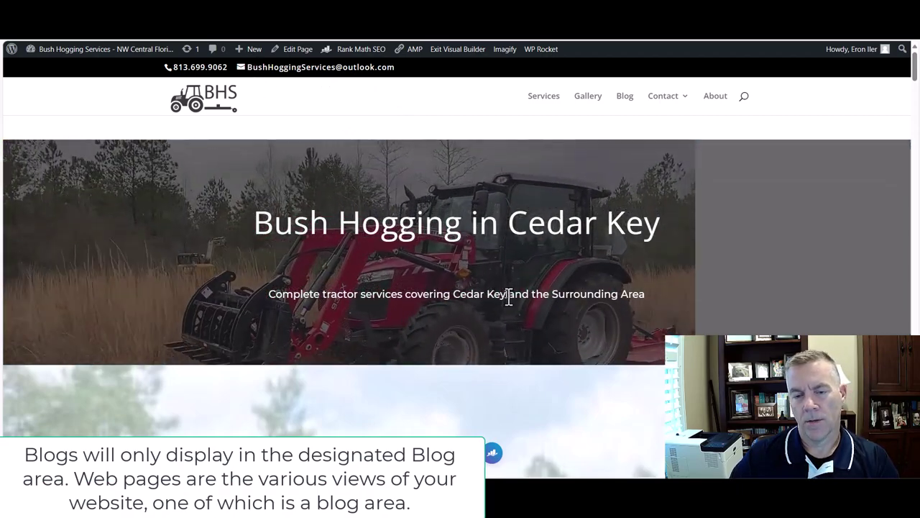
scroll(508, 285, down, 1)
scroll(508, 285, down, 2)
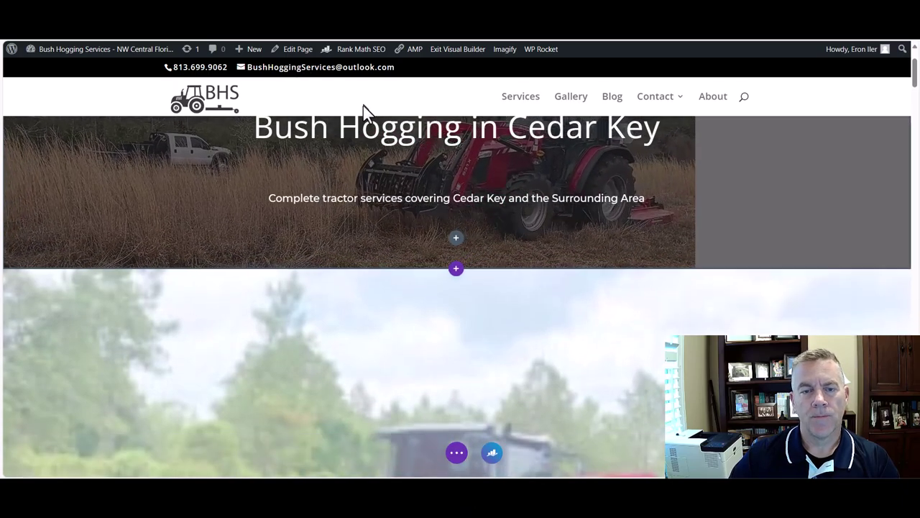
scroll(367, 107, up, 3)
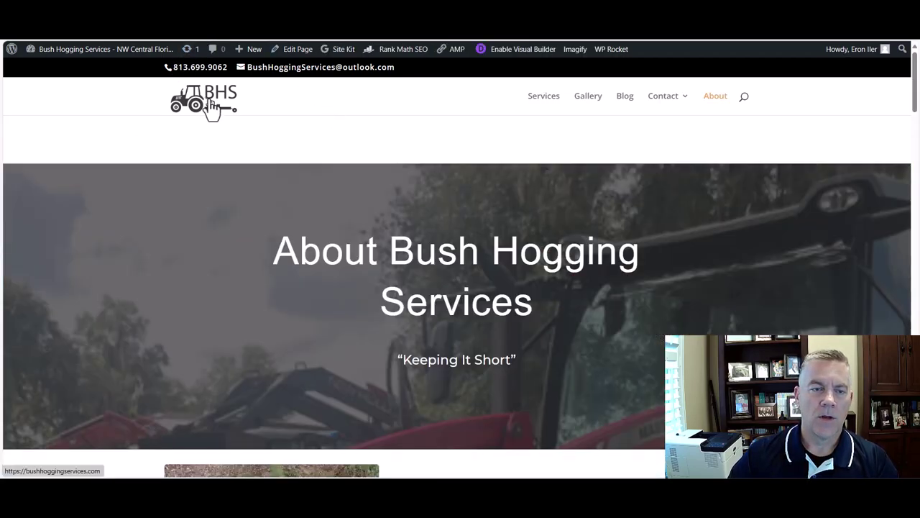
- Open the live site's home page and look over its Tractor & Excavator Services content
click(215, 102)
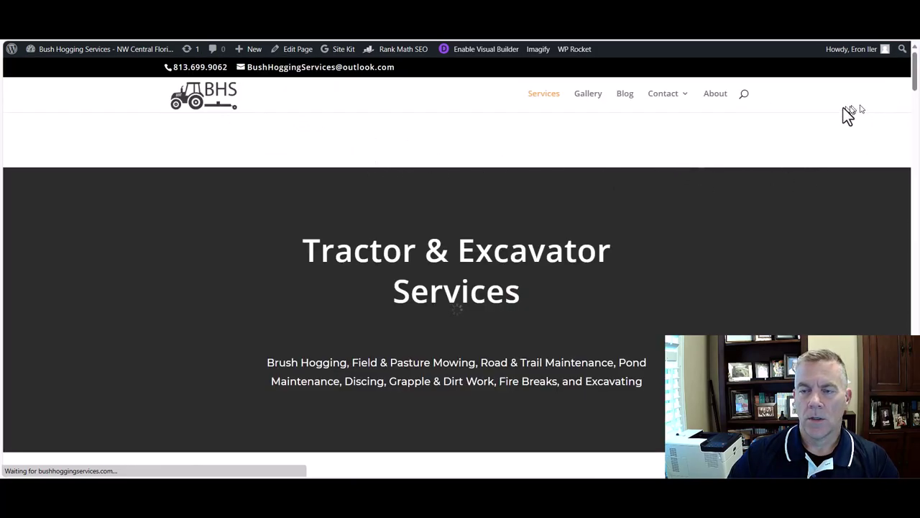
mouse_move(914, 72)
mouse_down()
mouse_move(916, 467)
mouse_move(916, 201)
mouse_up()
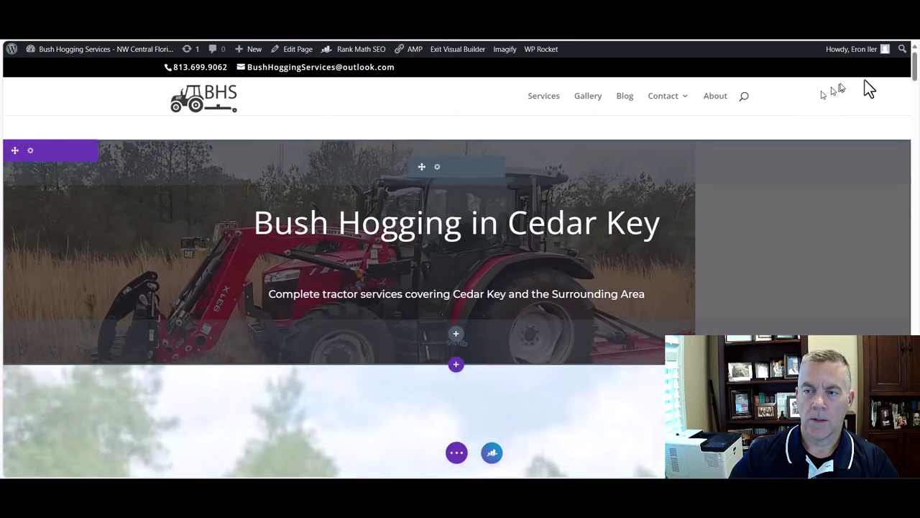
- Review the Cedar Key draft from the Dirt Road Grading & Maintenance section back up to Property Maintenance Services
drag(916, 98, 916, 317)
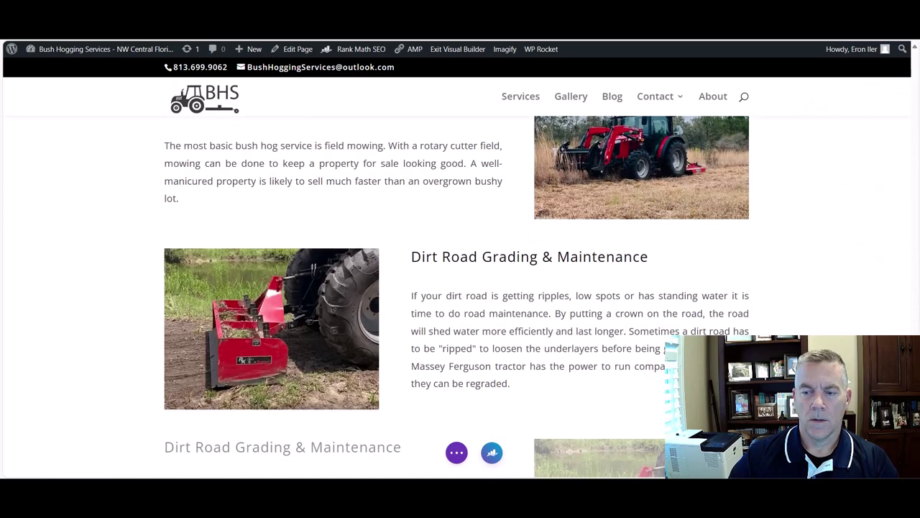
scroll(460, 287, down, 4)
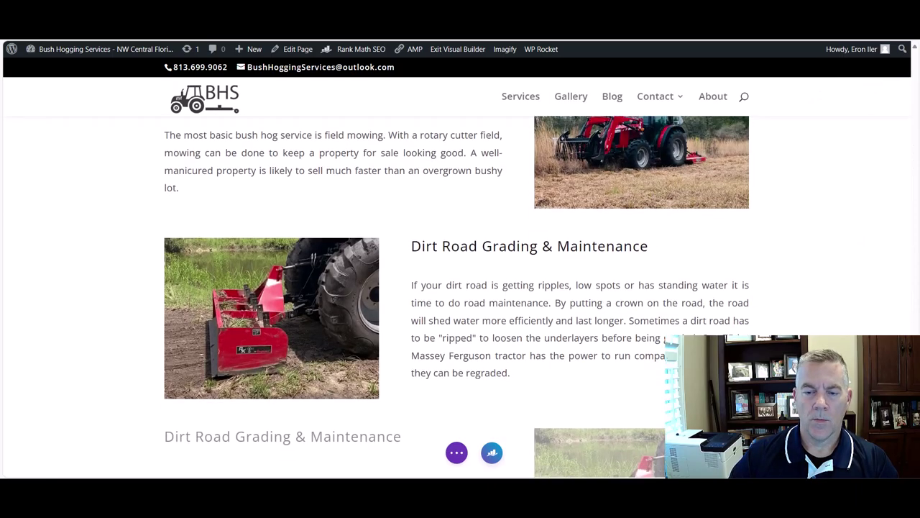
scroll(460, 288, up, 3)
scroll(460, 288, up, 5)
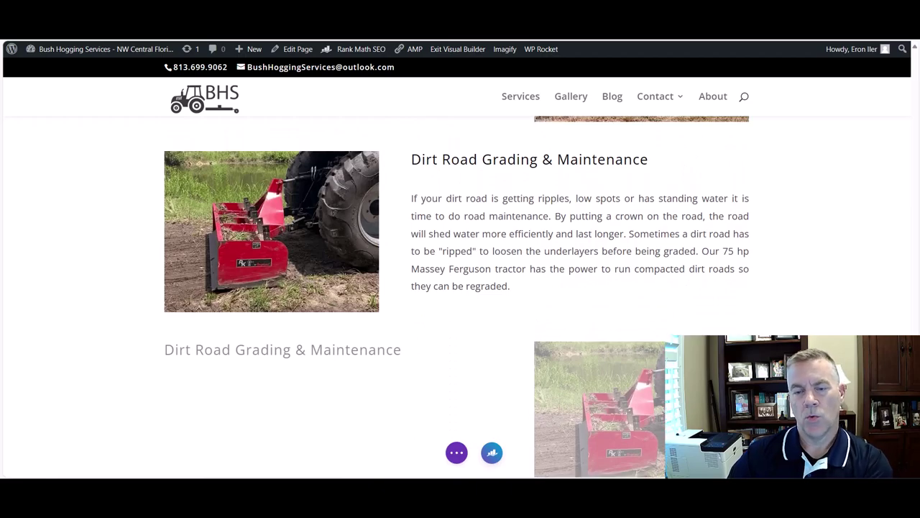
scroll(902, 333, up, 8)
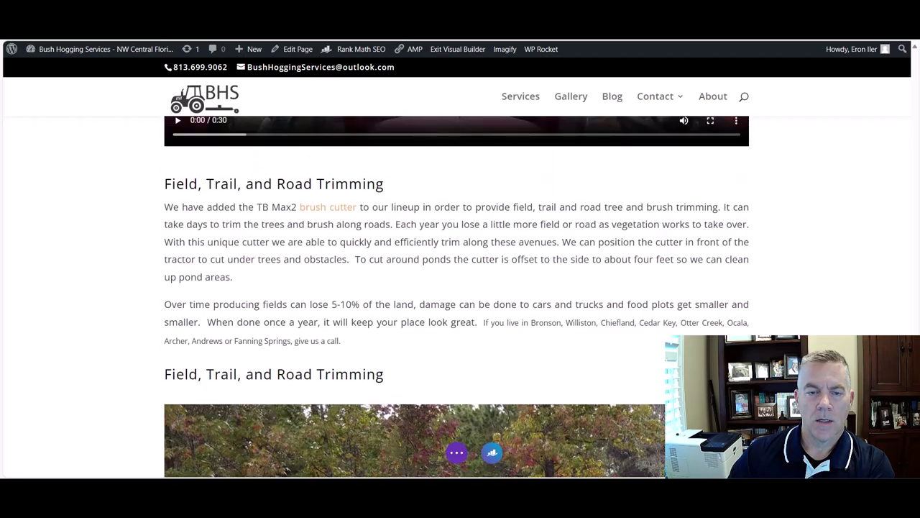
scroll(902, 333, up, 10)
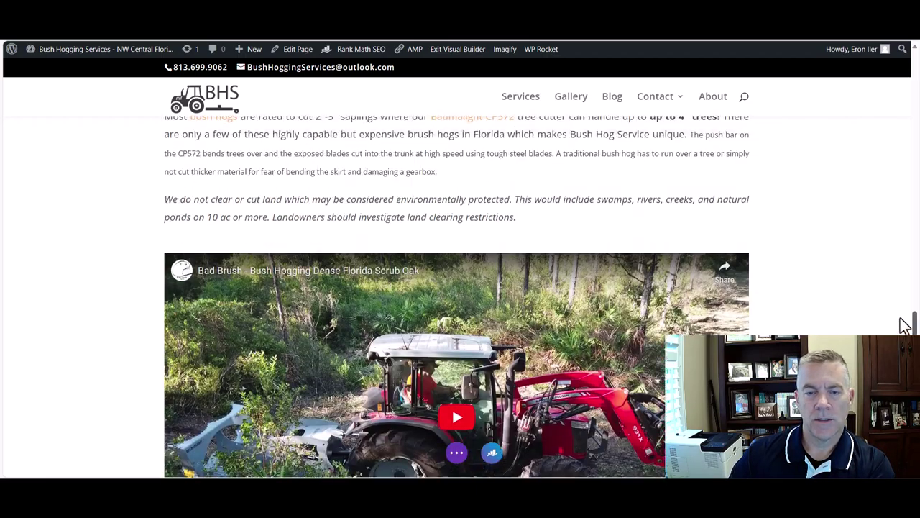
drag(909, 299, 911, 125)
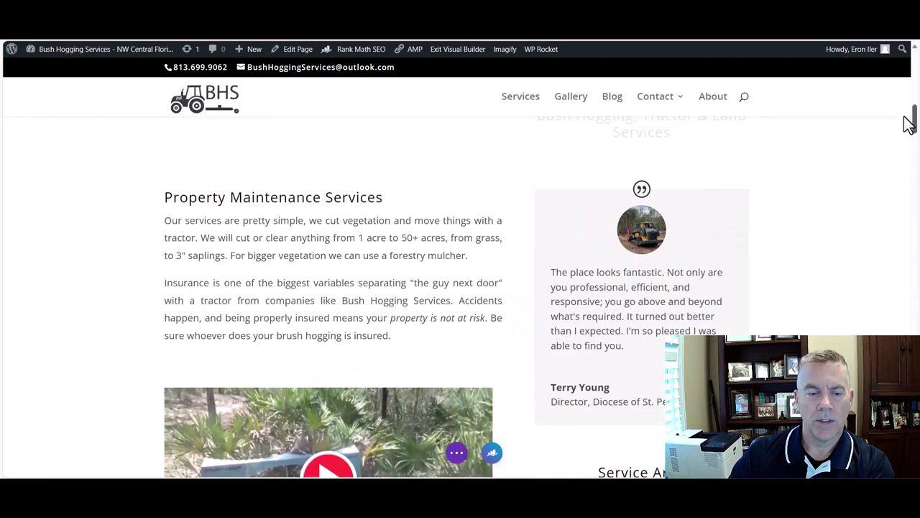
- Preview the Cedar Key draft in Phone View and examine its services lists, service area map and contact forms
click(456, 453)
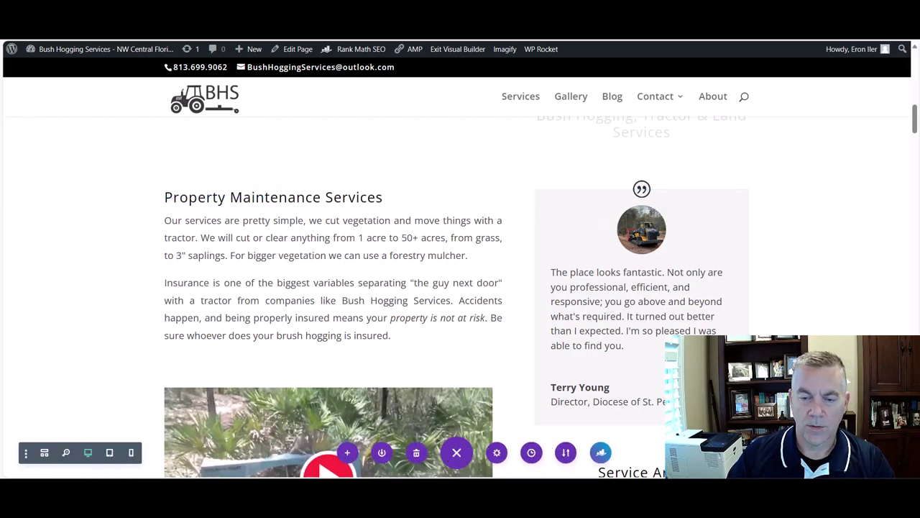
click(133, 453)
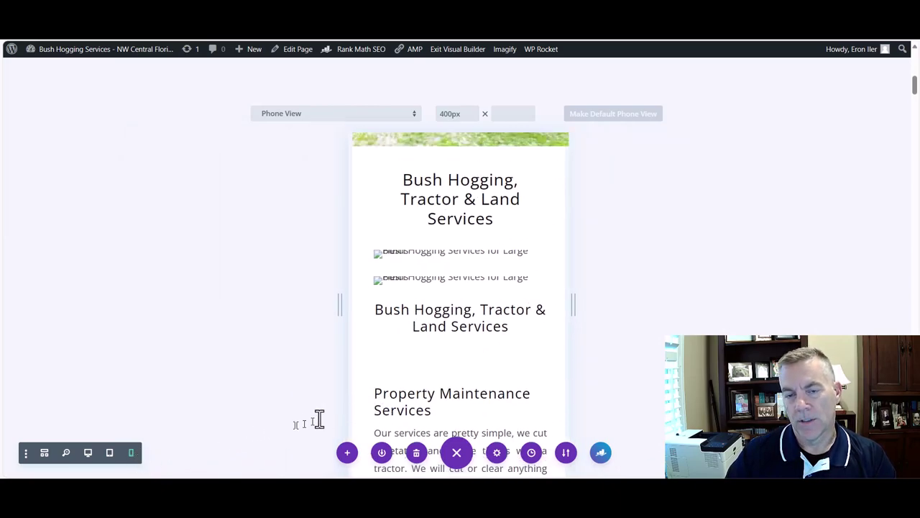
scroll(405, 387, down, 8)
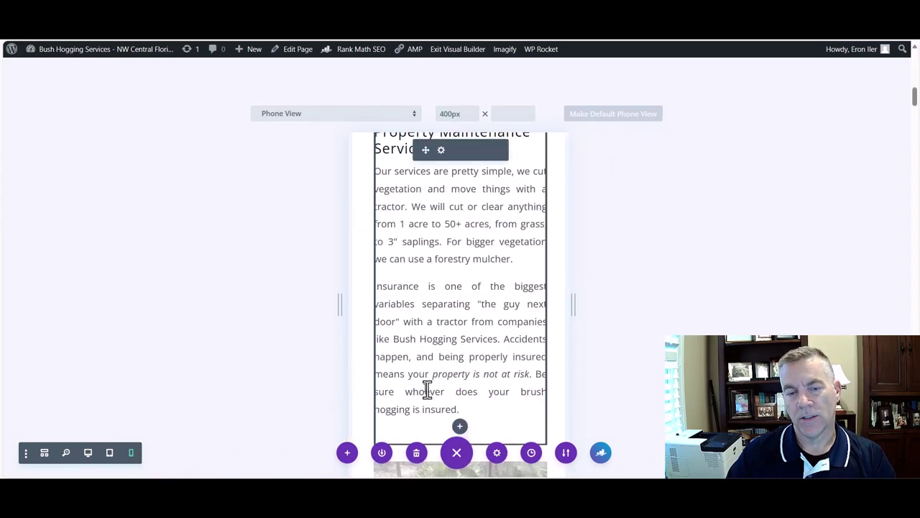
scroll(429, 398, down, 4)
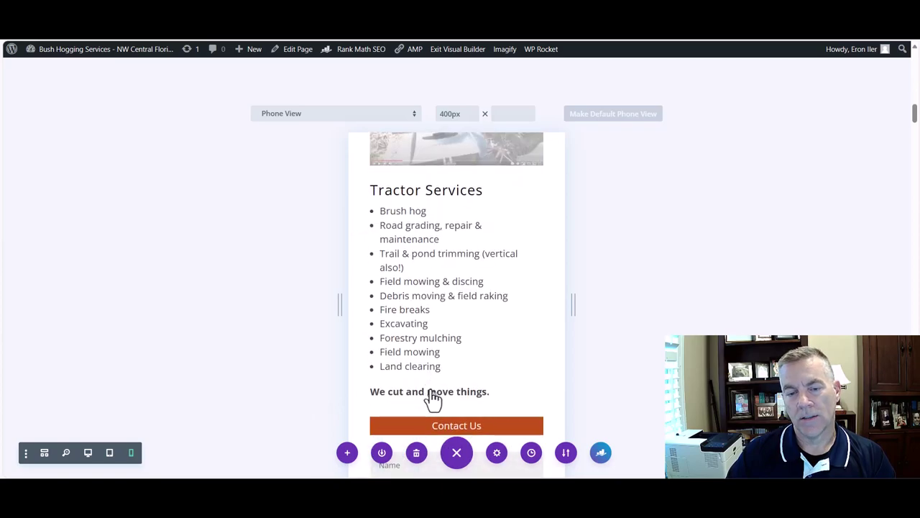
scroll(432, 398, down, 4)
scroll(432, 389, down, 8)
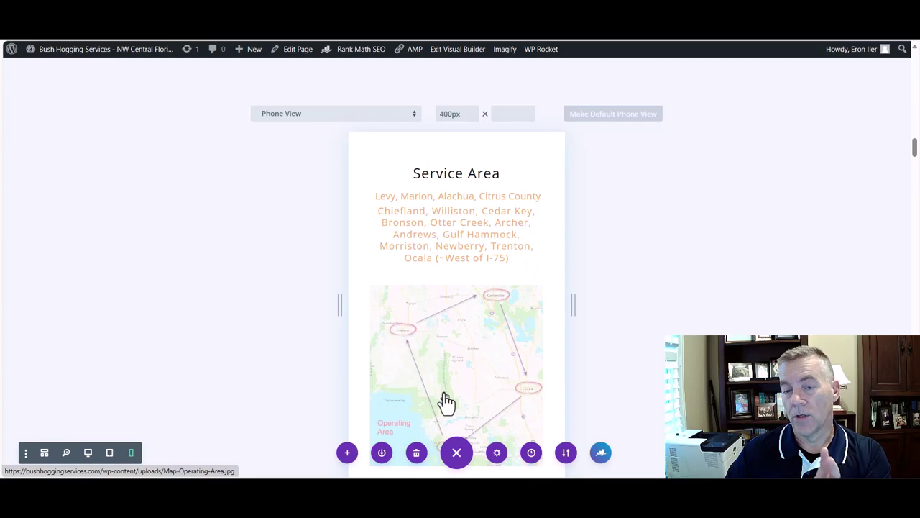
scroll(444, 399, down, 8)
scroll(446, 392, down, 5)
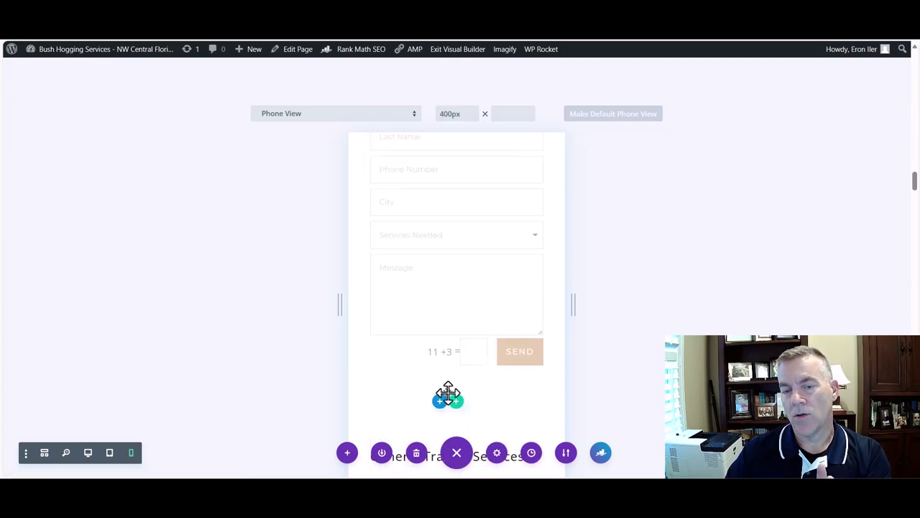
scroll(448, 393, down, 4)
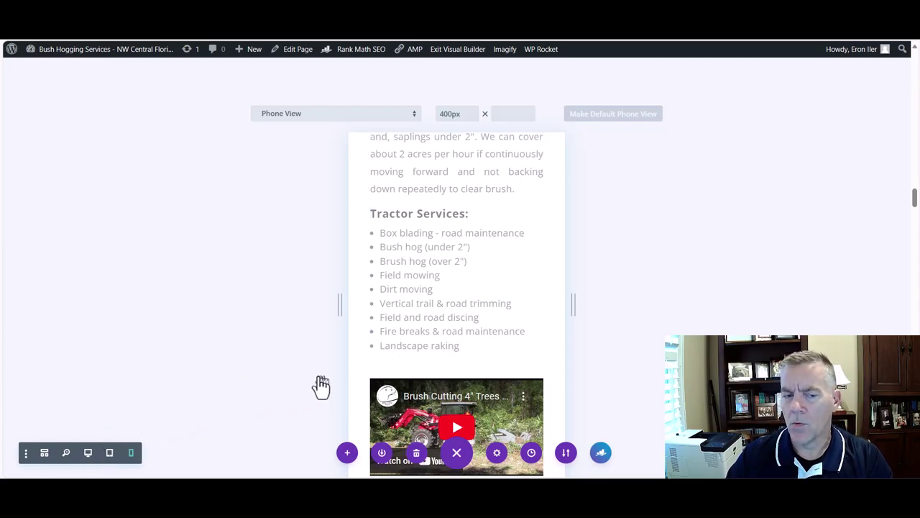
- Return the preview to desktop view and locate the Operating Area map image beside the Tractor Services list
key(ctrl+shift+minus)
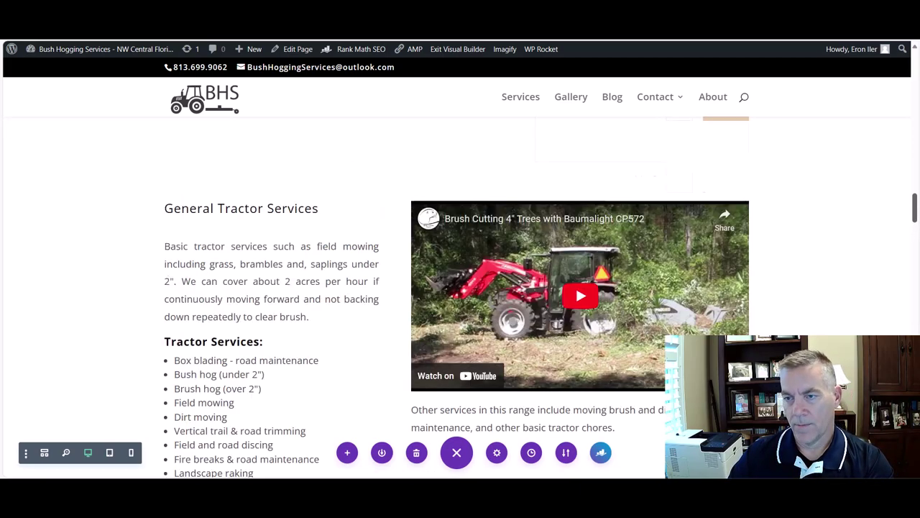
scroll(558, 148, down, 6)
scroll(557, 148, up, 6)
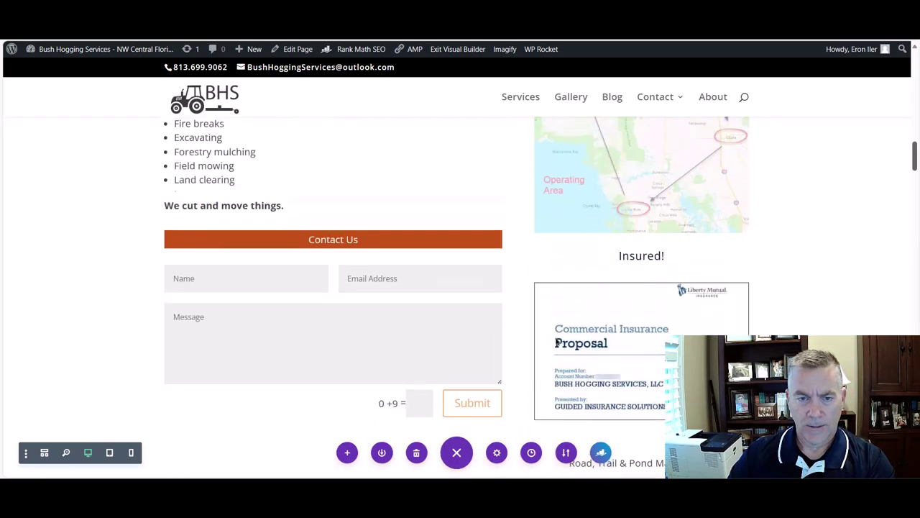
scroll(558, 147, down, 3)
scroll(557, 386, up, 3)
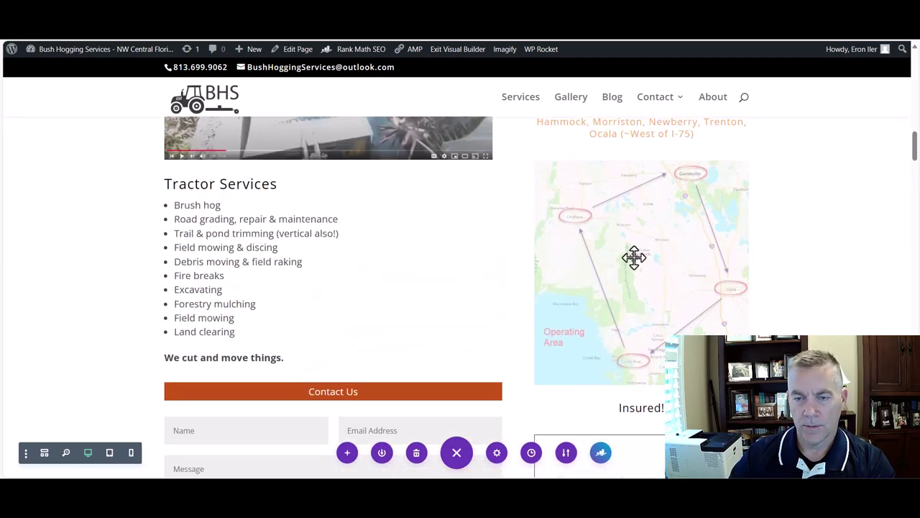
mouse_move(636, 255)
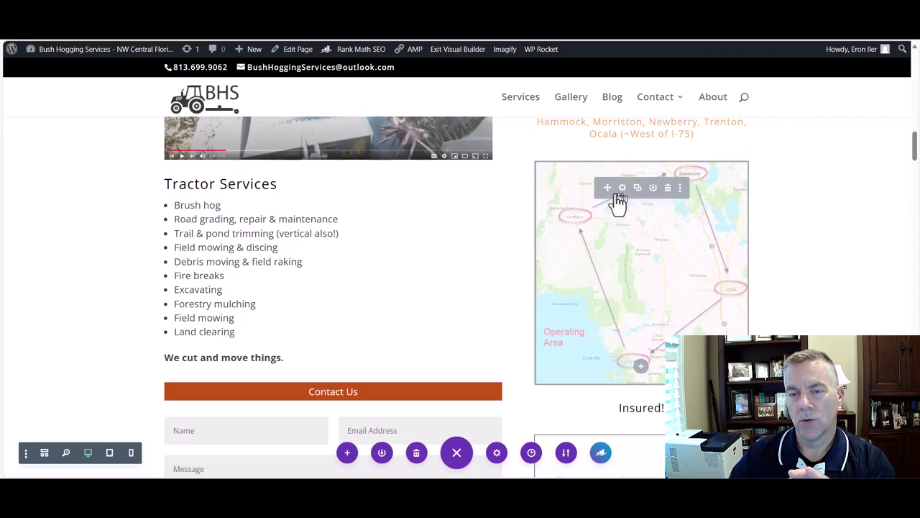
- Open the Operating Area map image's module settings and look over its Design options and Advanced visibility settings
click(682, 192)
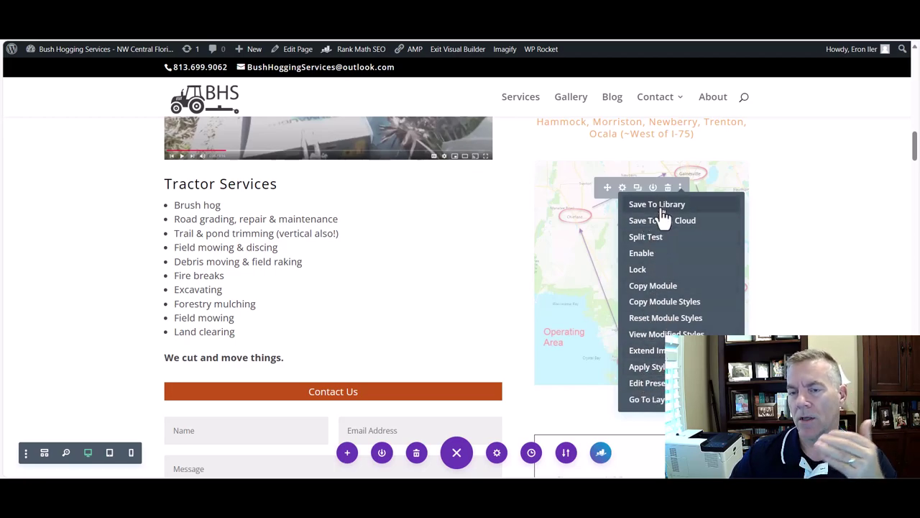
click(624, 189)
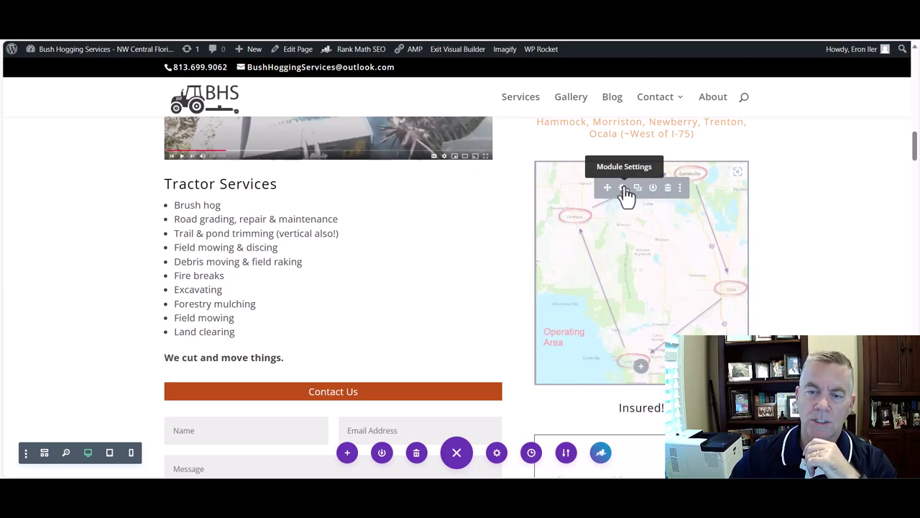
click(623, 190)
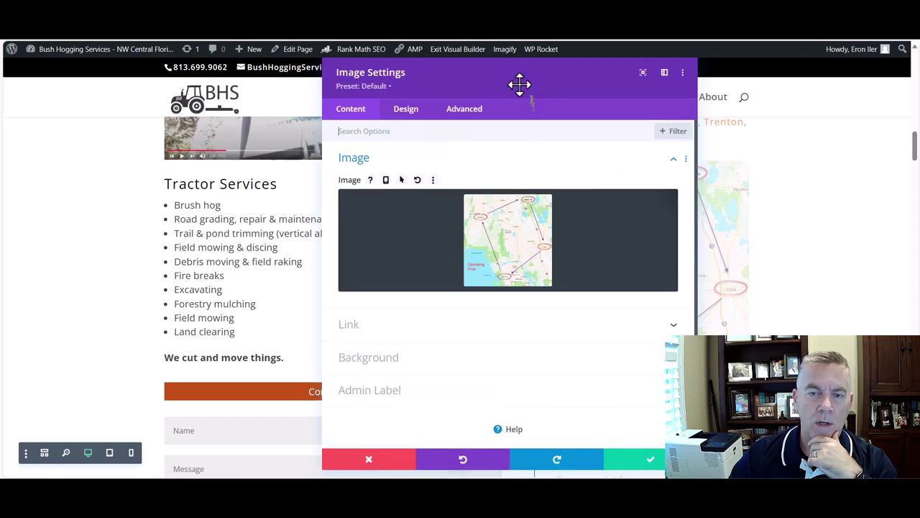
drag(499, 68, 223, 59)
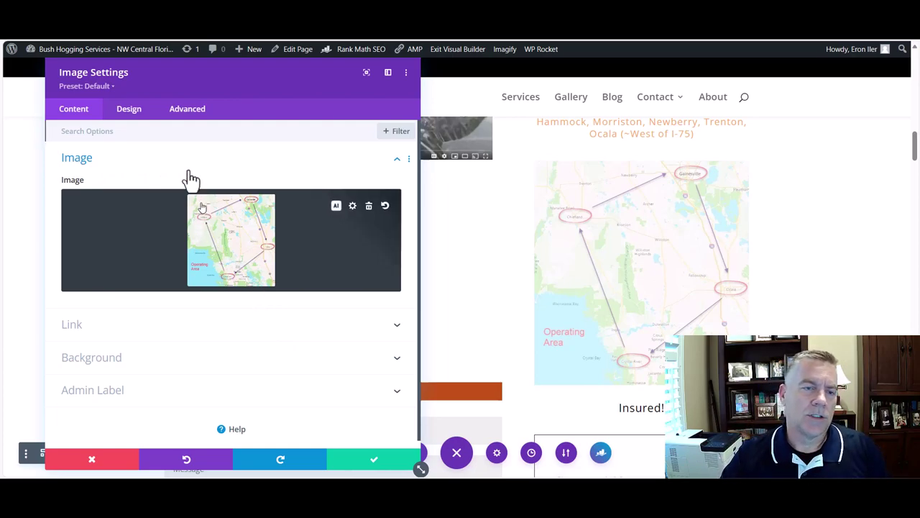
click(134, 115)
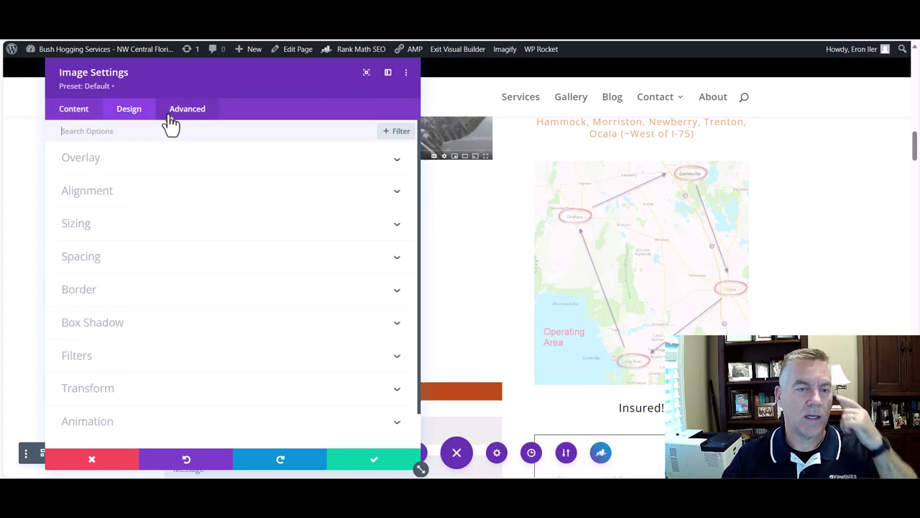
click(174, 121)
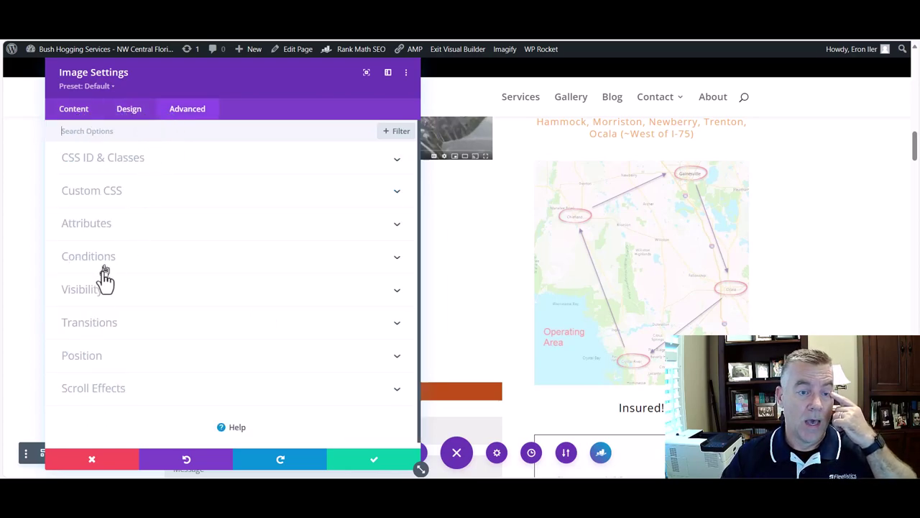
click(96, 302)
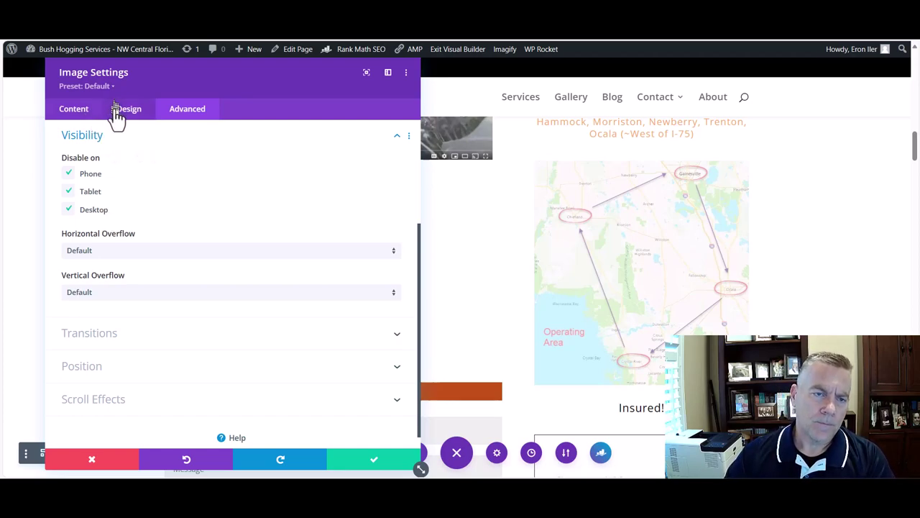
- Open the media library from the map module's image setting, search for "map" and select the Operating Area map
click(72, 111)
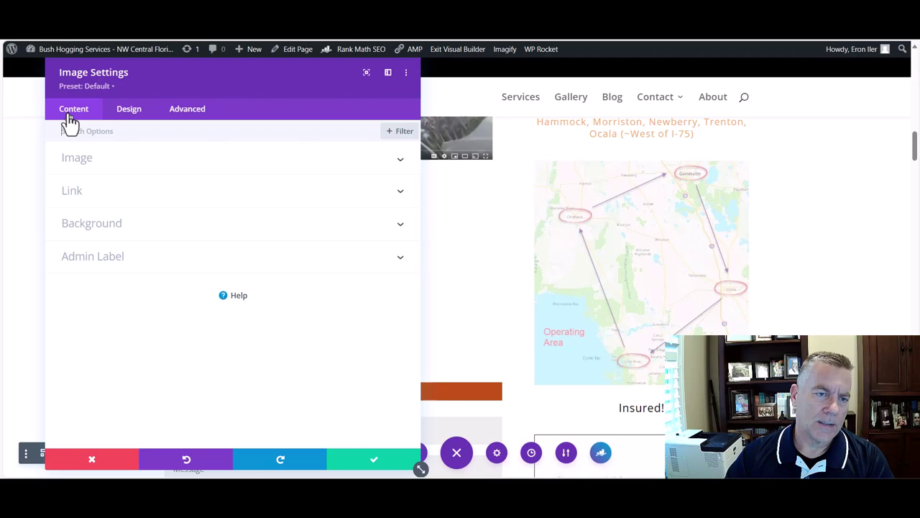
click(94, 164)
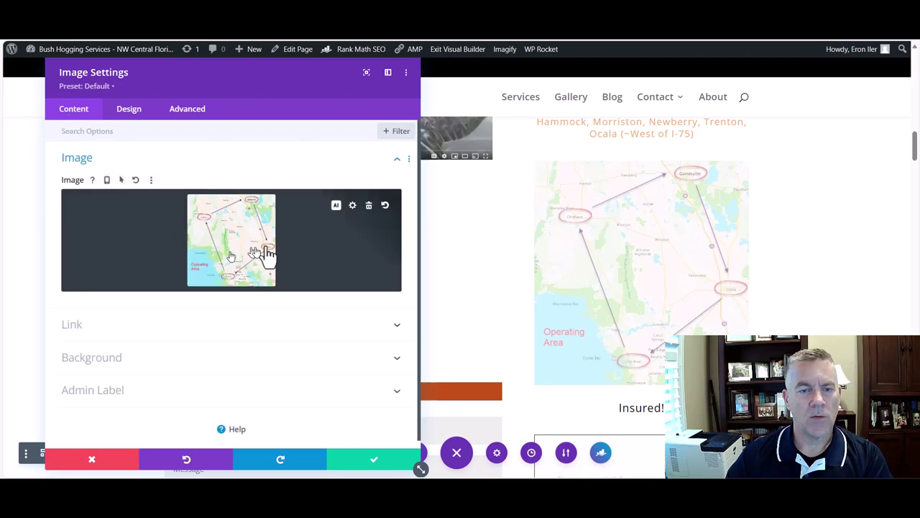
click(352, 207)
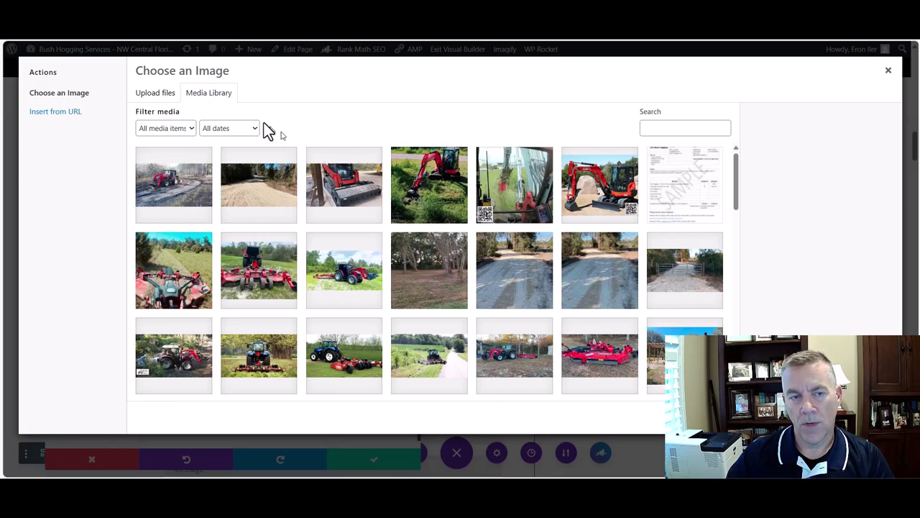
scroll(422, 243, down, 1)
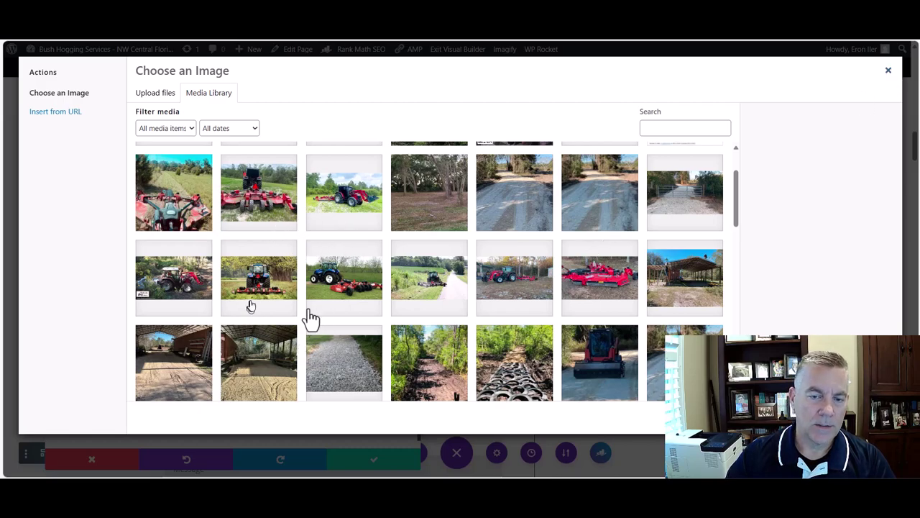
scroll(637, 179, down, 5)
click(669, 130)
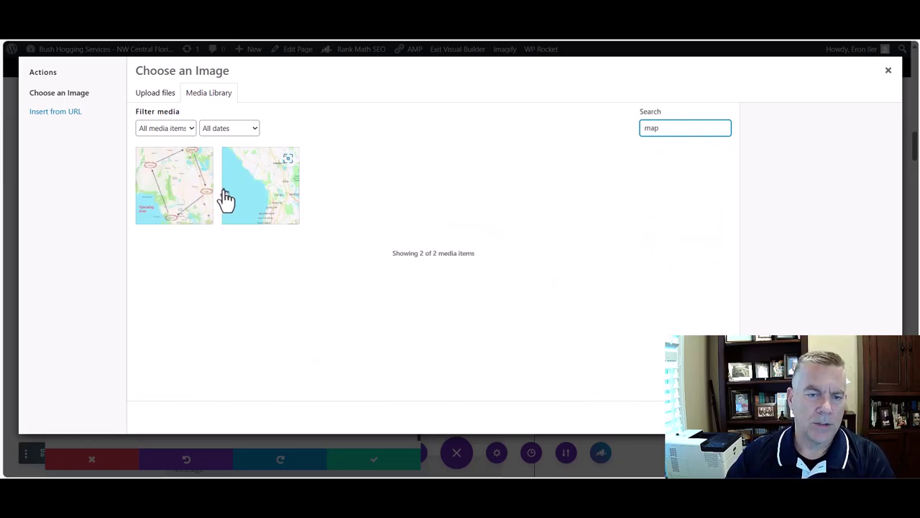
click(188, 195)
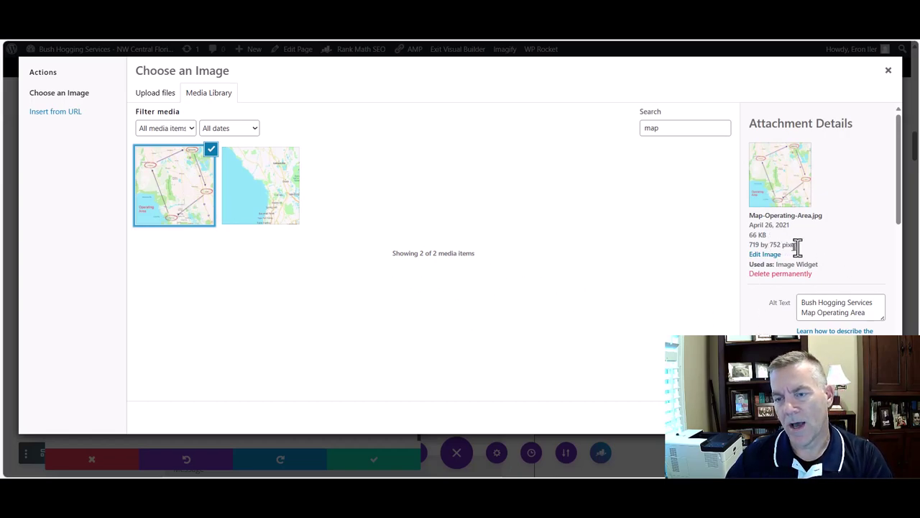
- Highlight the selected map attachment's pixel dimensions and file size in its details
drag(800, 246, 748, 245)
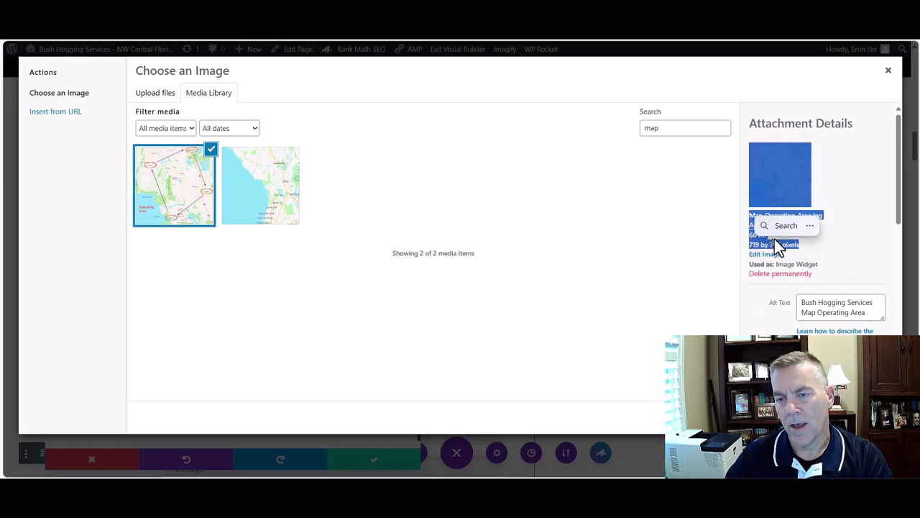
click(812, 253)
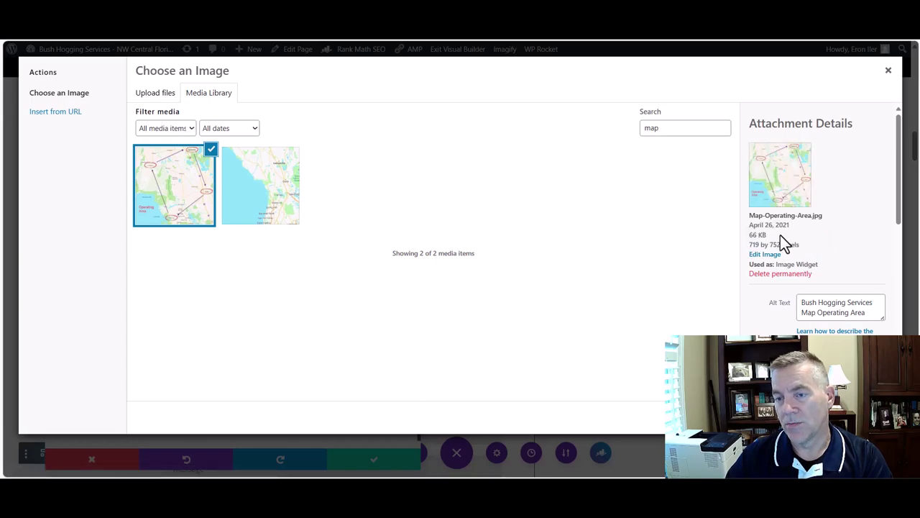
drag(759, 238, 753, 238)
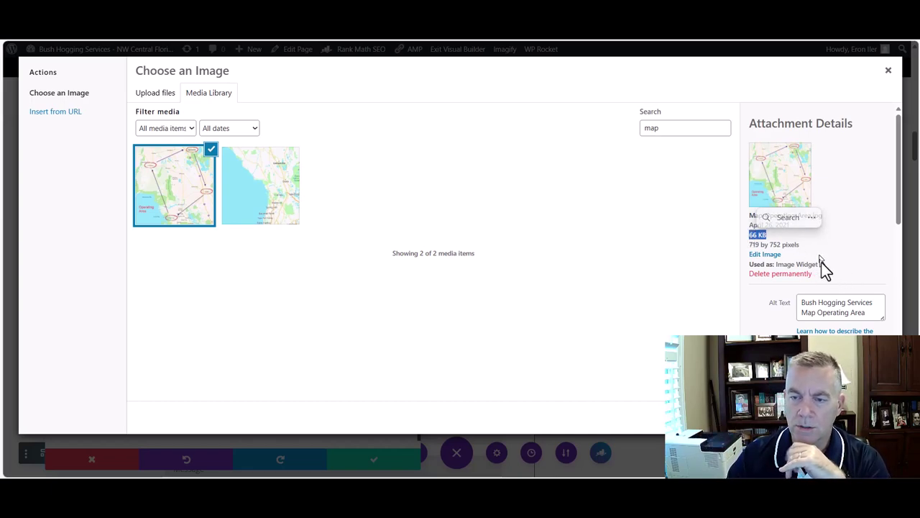
- Open the map image in the media editor, select its file URL and update the media file
click(766, 256)
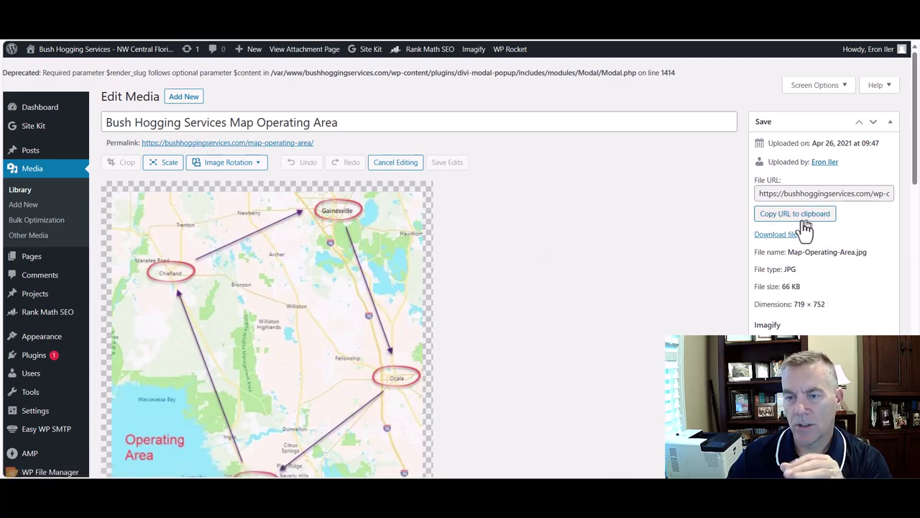
drag(782, 195, 909, 206)
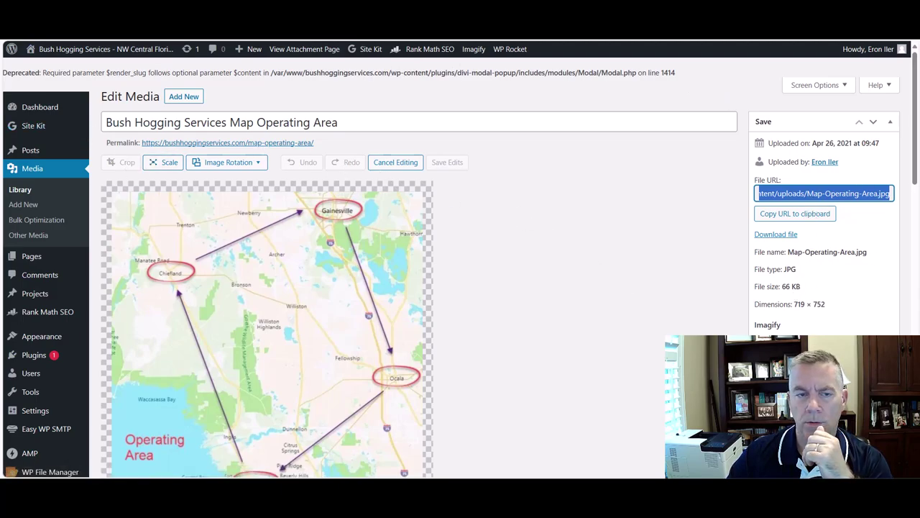
click(437, 308)
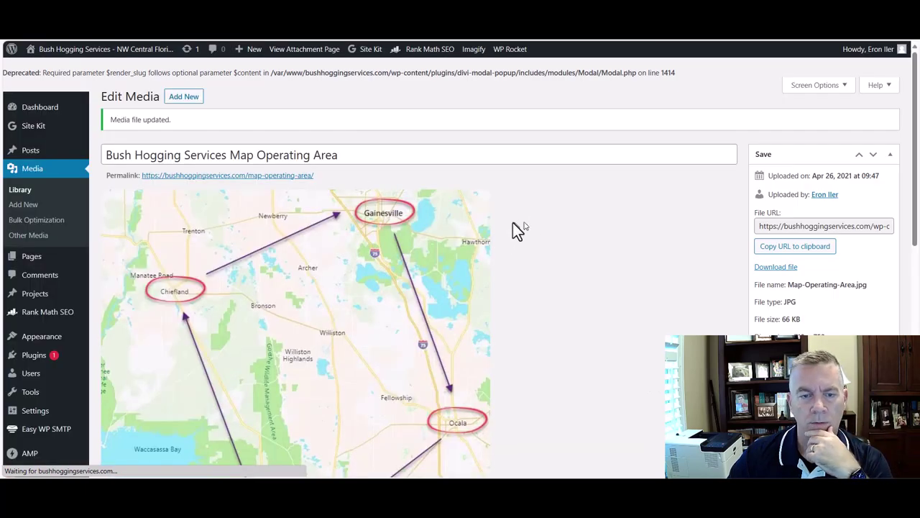
- Examine the map file's Imagify optimization details and return to the page builder's image chooser
scroll(514, 228, down, 1)
scroll(514, 224, down, 1)
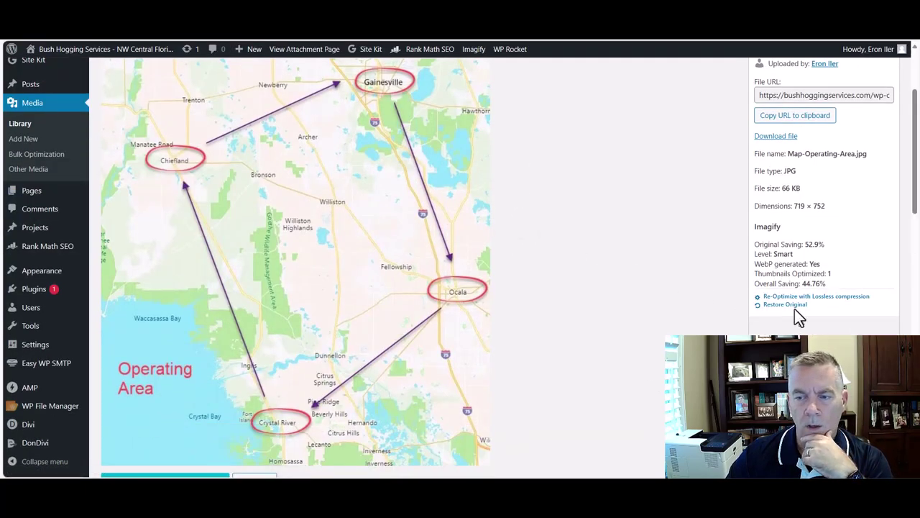
scroll(370, 226, up, 2)
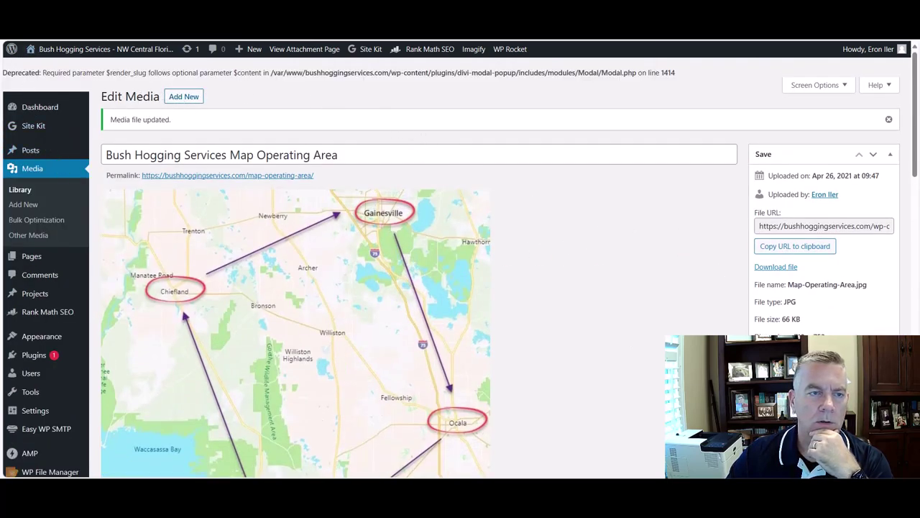
click(313, 231)
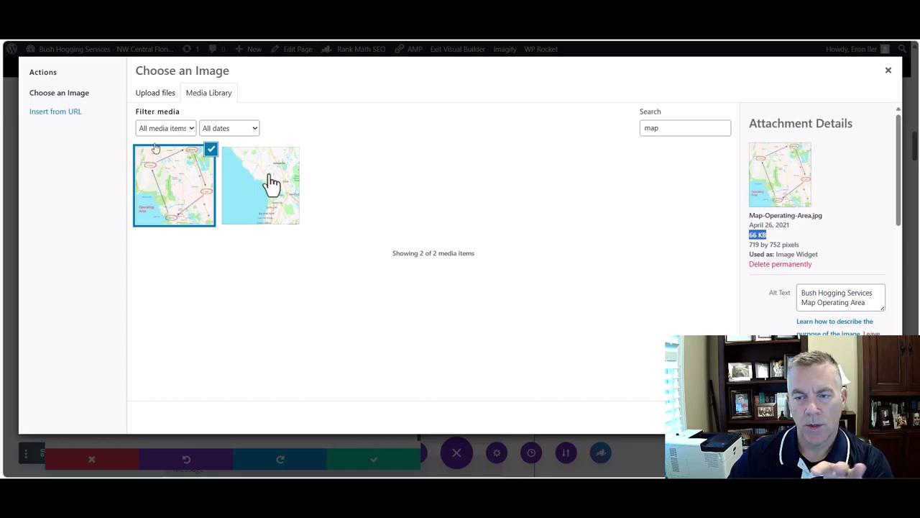
- Review the map attachment's alt text, title, description and Imagify details, and close the image chooser
scroll(809, 313, down, 3)
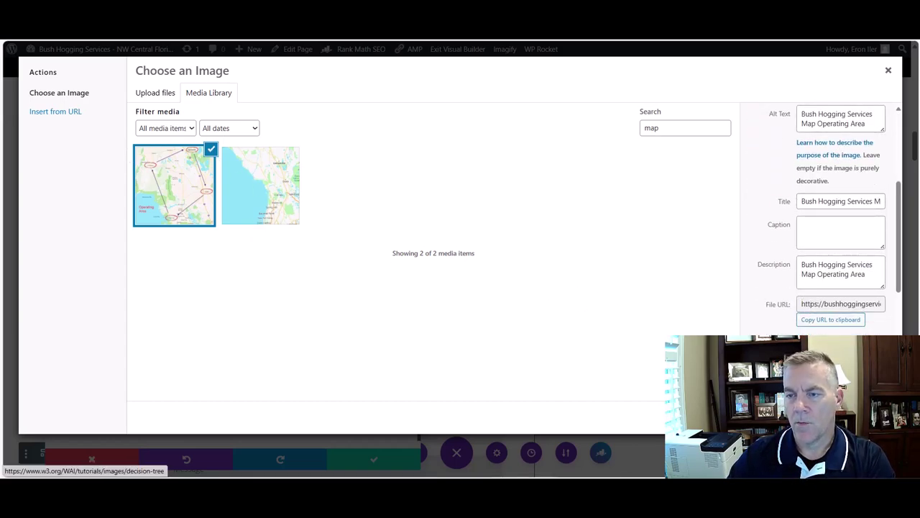
drag(899, 240, 901, 232)
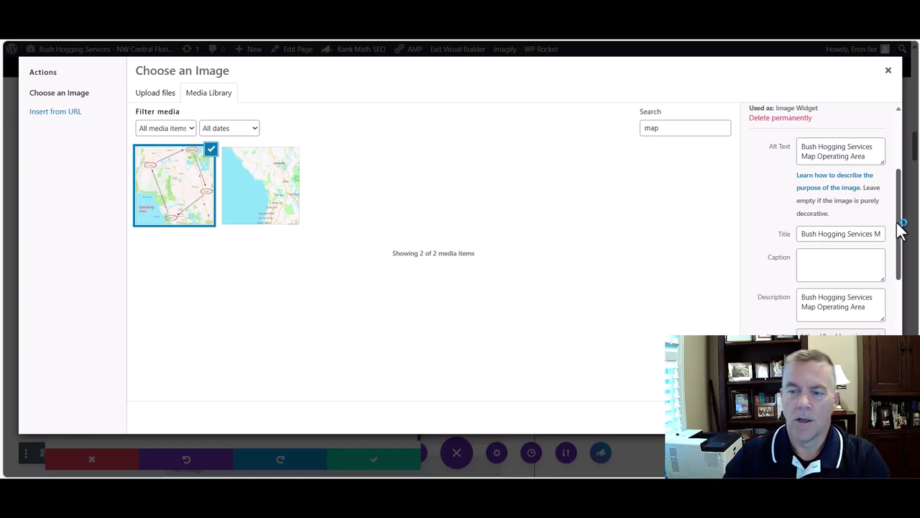
drag(801, 233, 896, 240)
drag(801, 297, 873, 310)
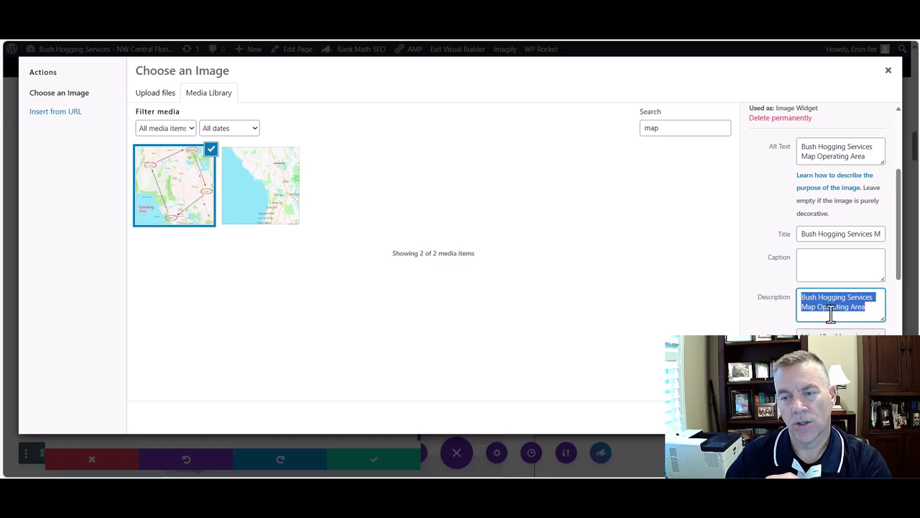
scroll(805, 275, down, 3)
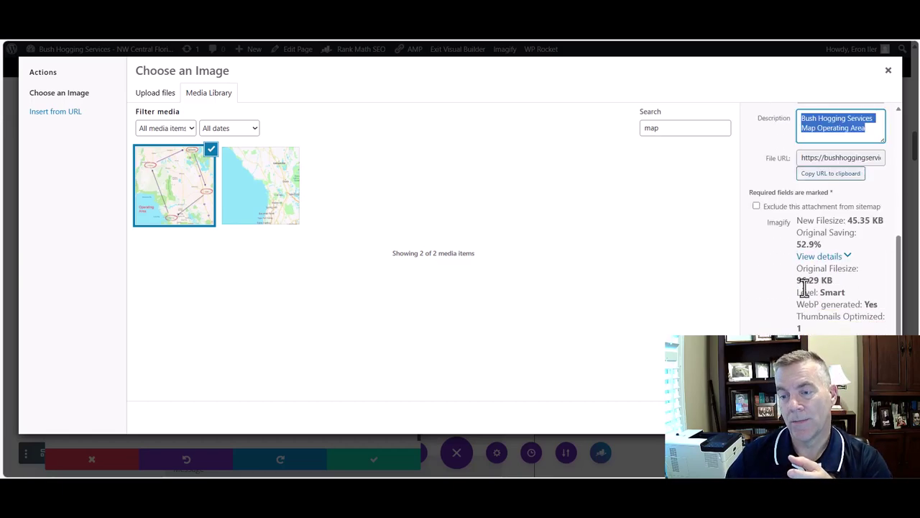
click(889, 72)
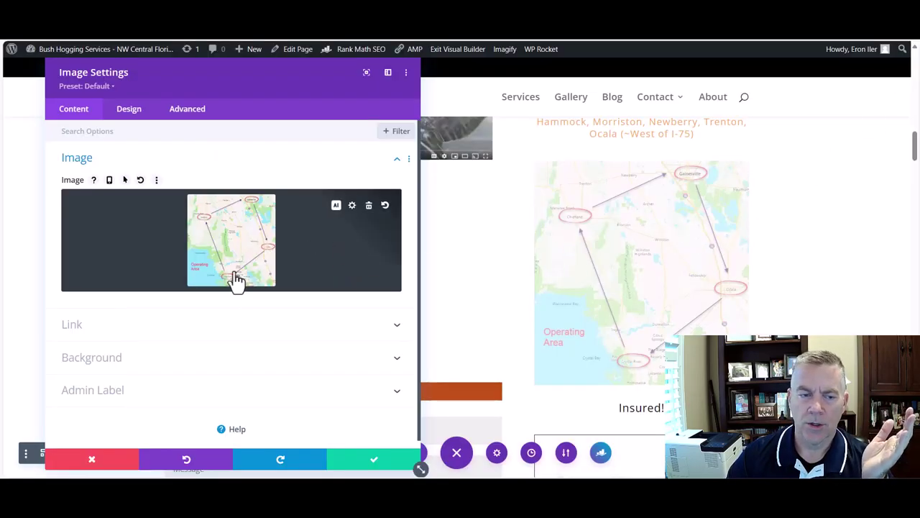
- Try switching Open in Lightbox on and off for the map image, and look at its link target and background options
click(81, 329)
click(83, 233)
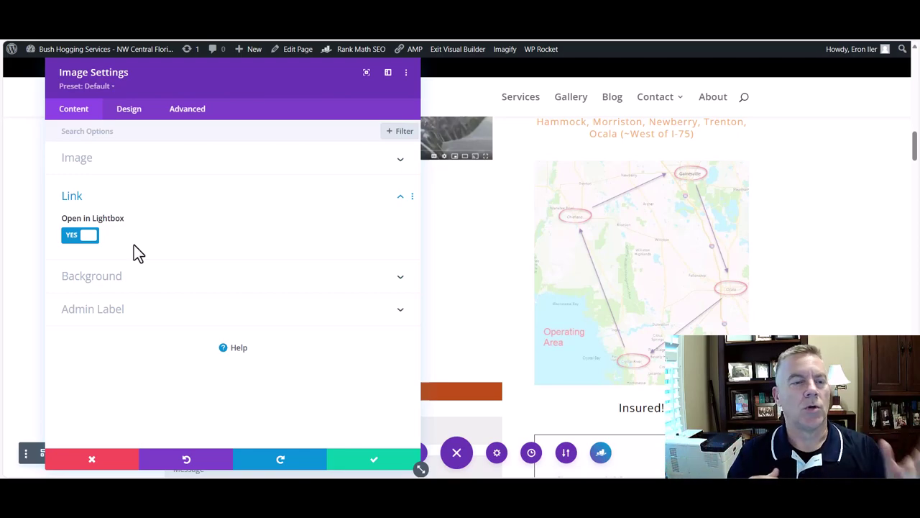
click(90, 236)
click(96, 276)
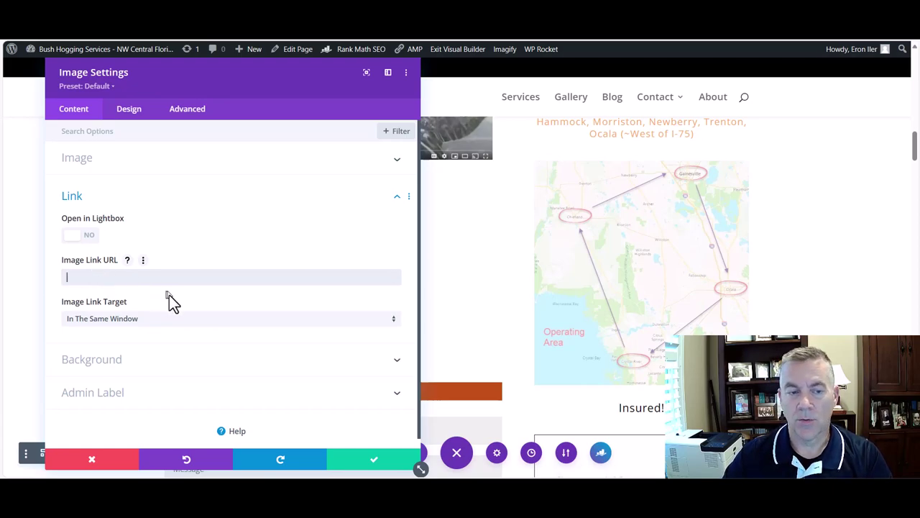
click(321, 330)
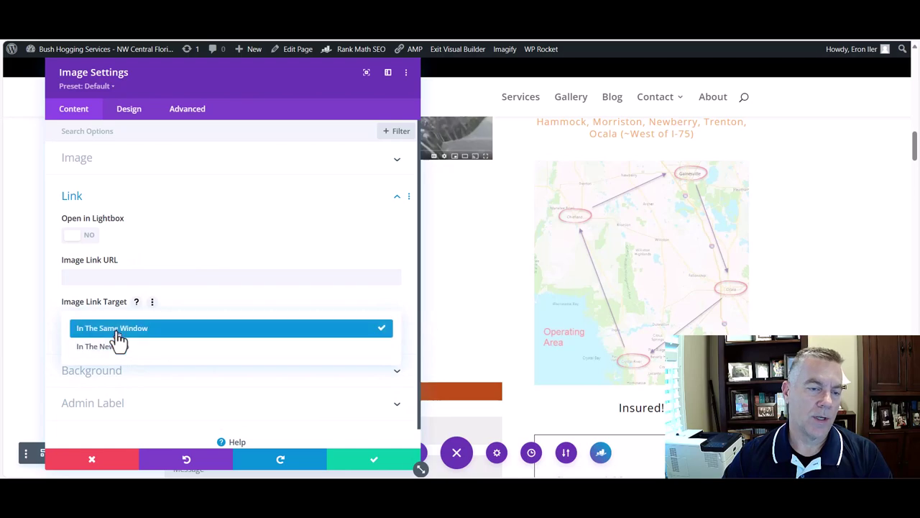
click(84, 382)
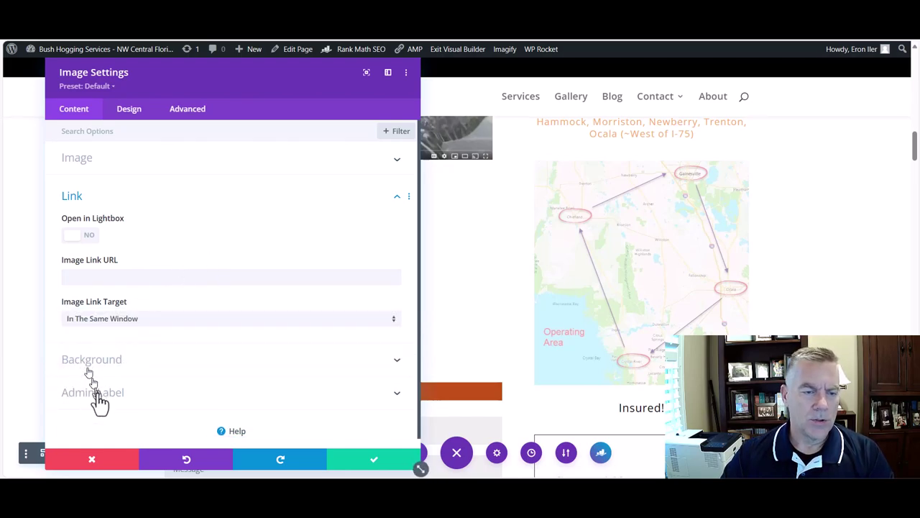
click(90, 378)
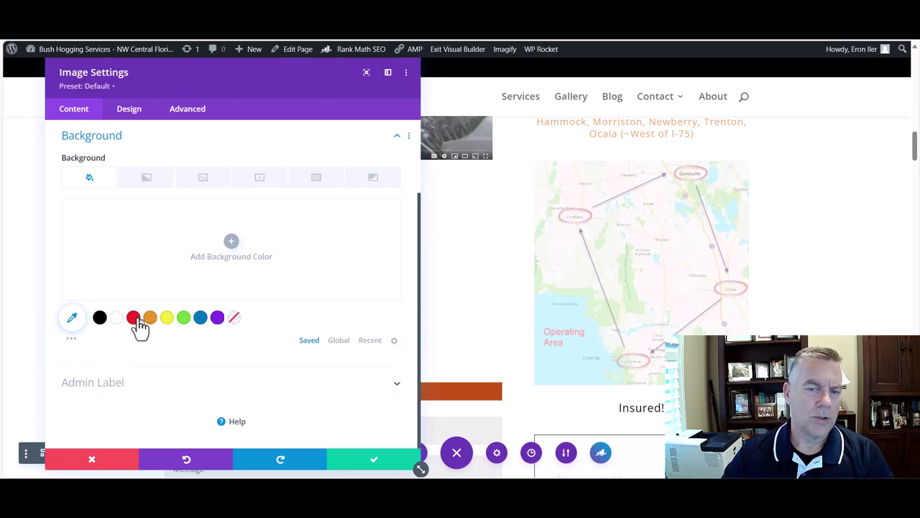
- Apply the first box shadow preset, with an even soft shadow on all sides, to the map image
click(134, 113)
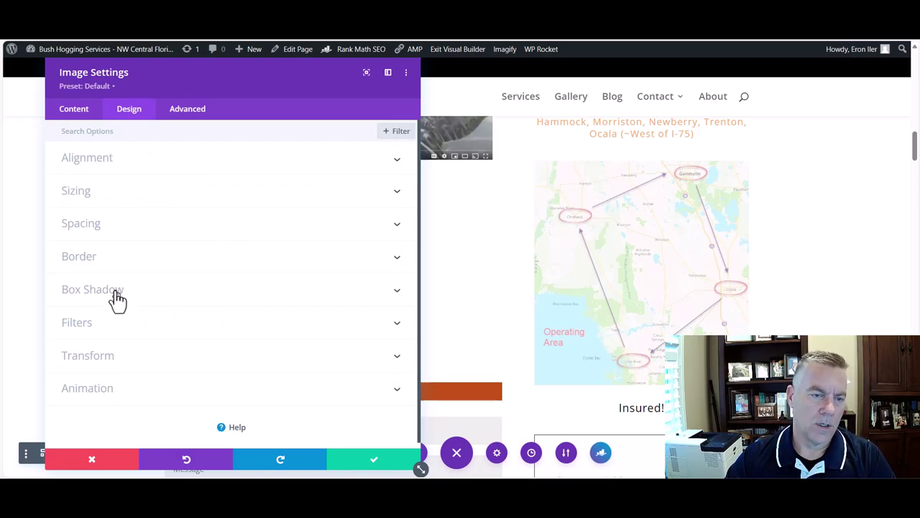
click(92, 289)
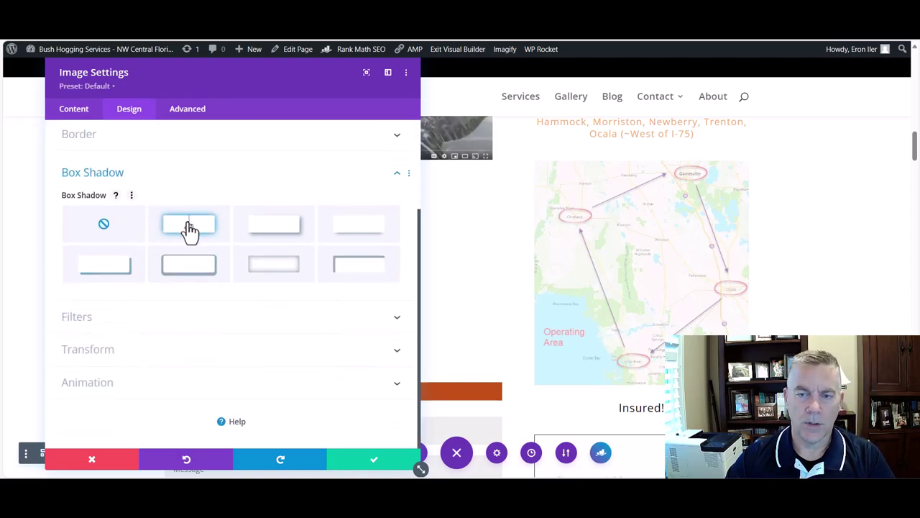
click(189, 228)
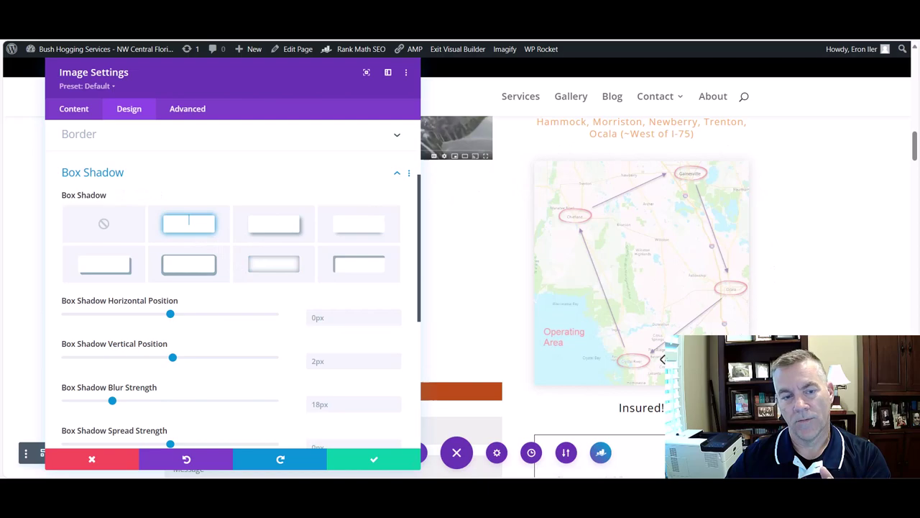
- Try rounding the map image's corners to 50px at top left and bottom right and 150px at top right and bottom left
scroll(179, 267, down, 3)
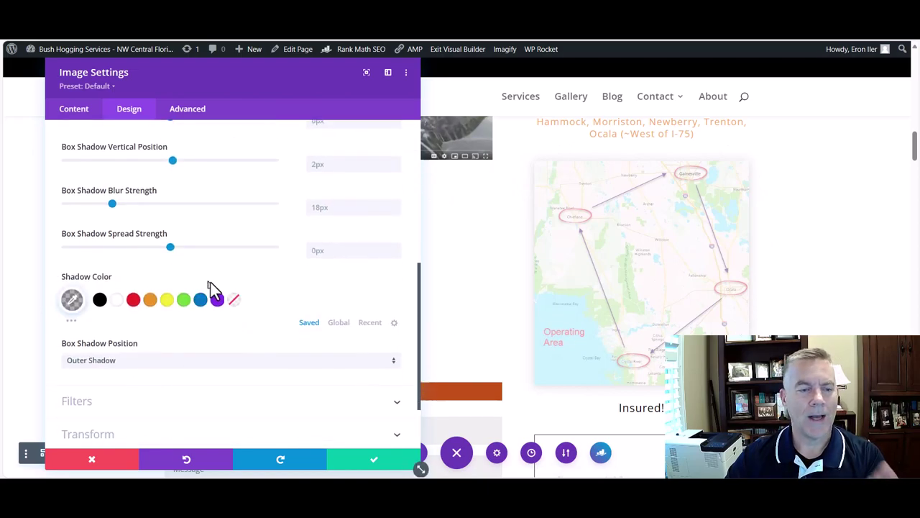
scroll(206, 292, down, 2)
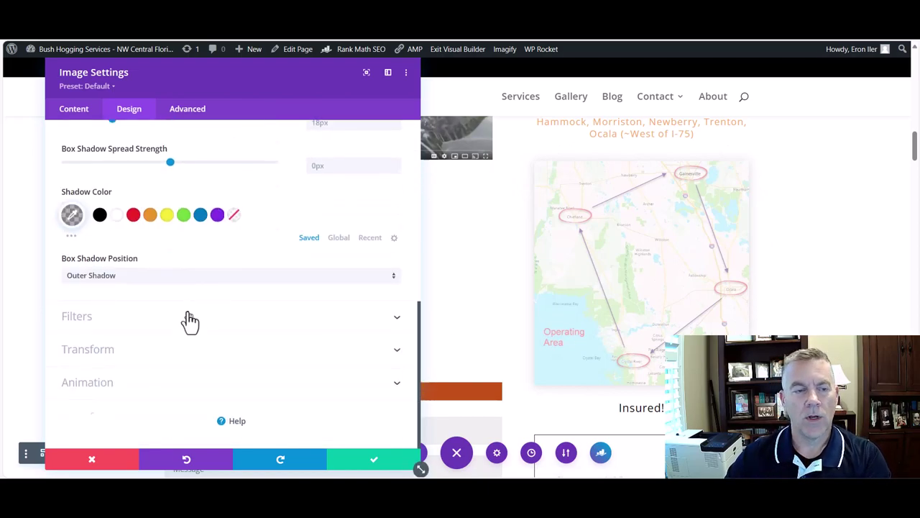
scroll(187, 317, up, 5)
scroll(187, 316, up, 2)
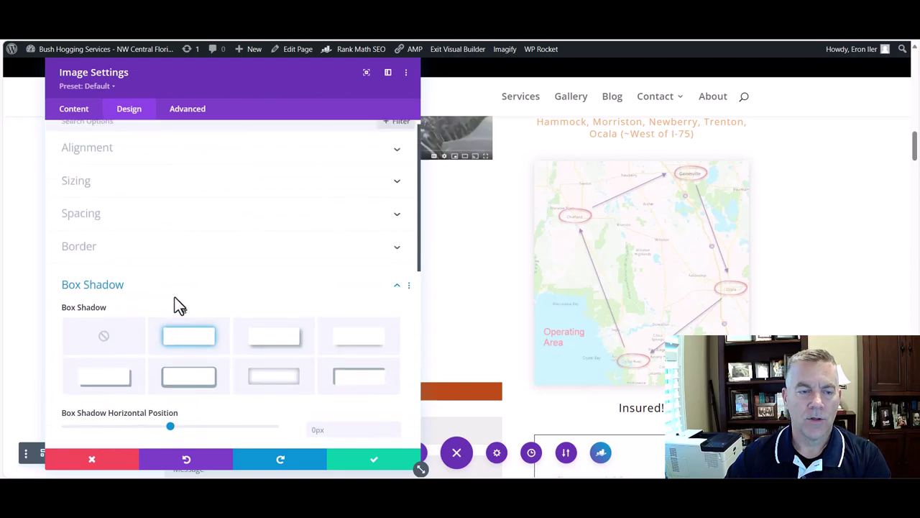
click(109, 249)
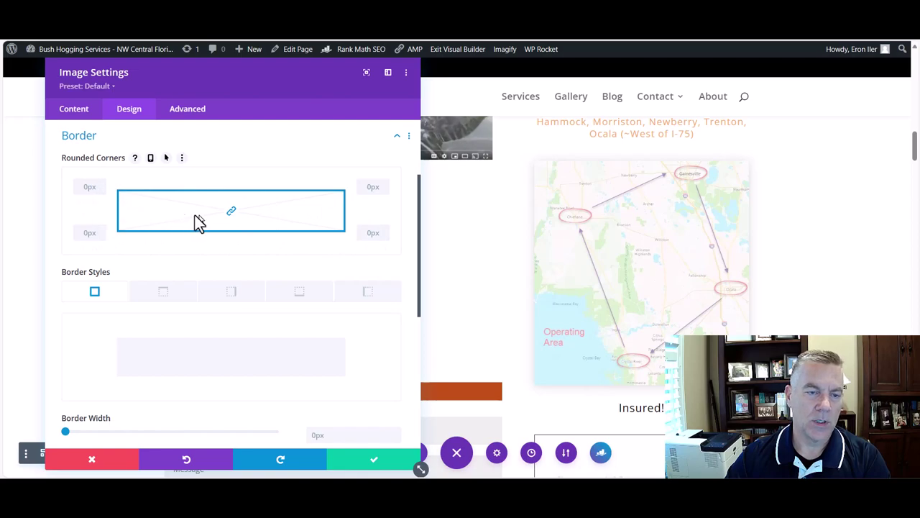
click(101, 182)
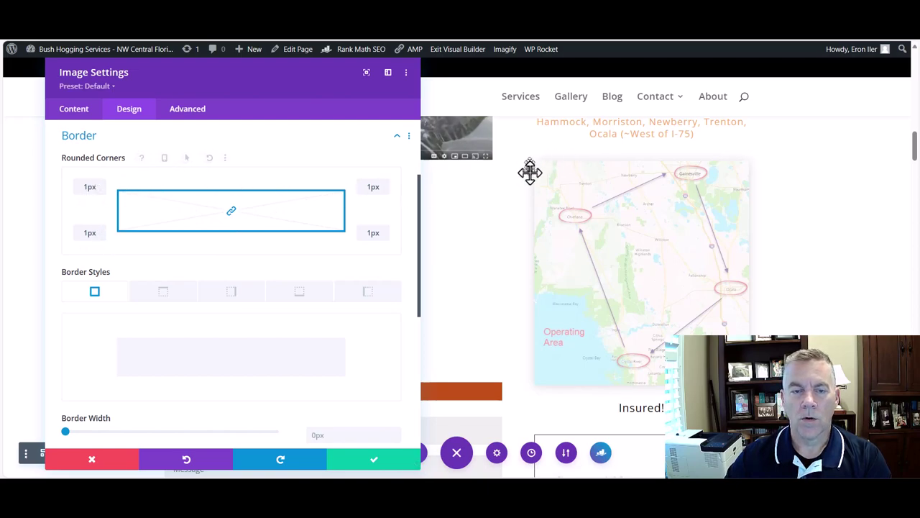
double_click(91, 189)
text(4)
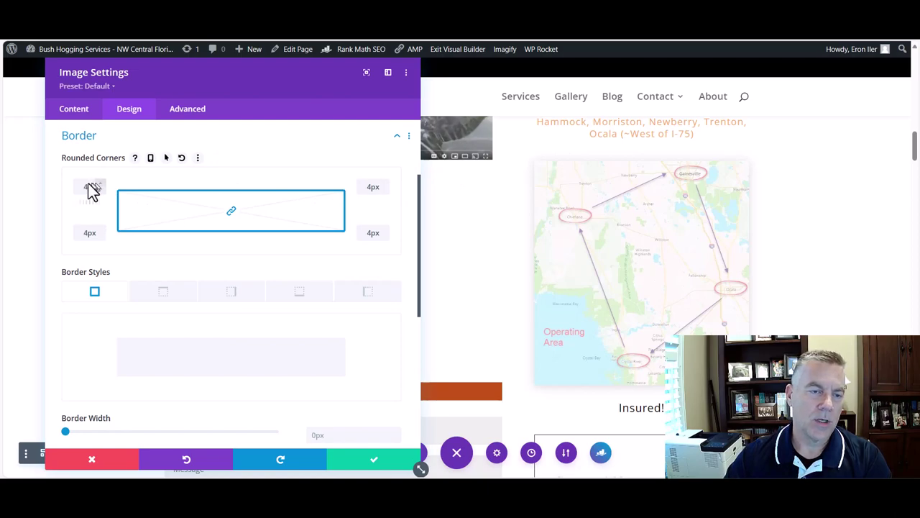
key(Up)
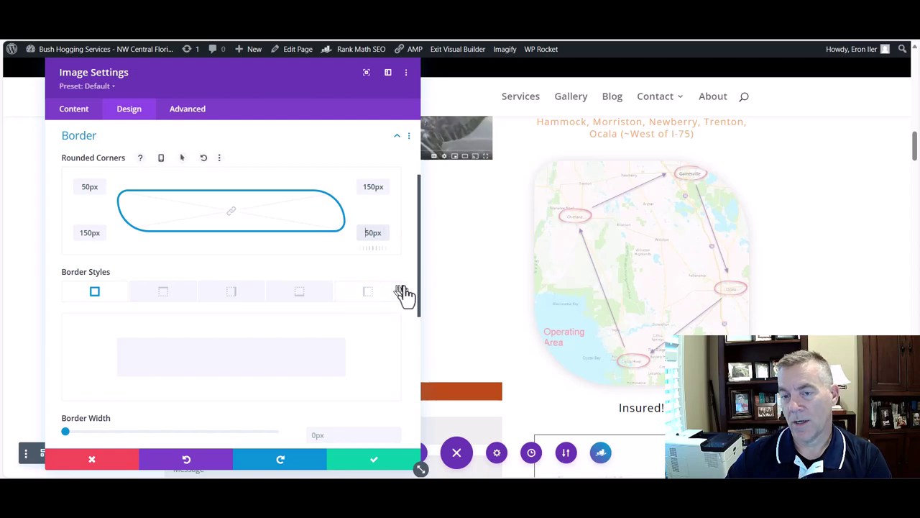
- Try a 200px top margin on the map image
scroll(184, 187, up, 3)
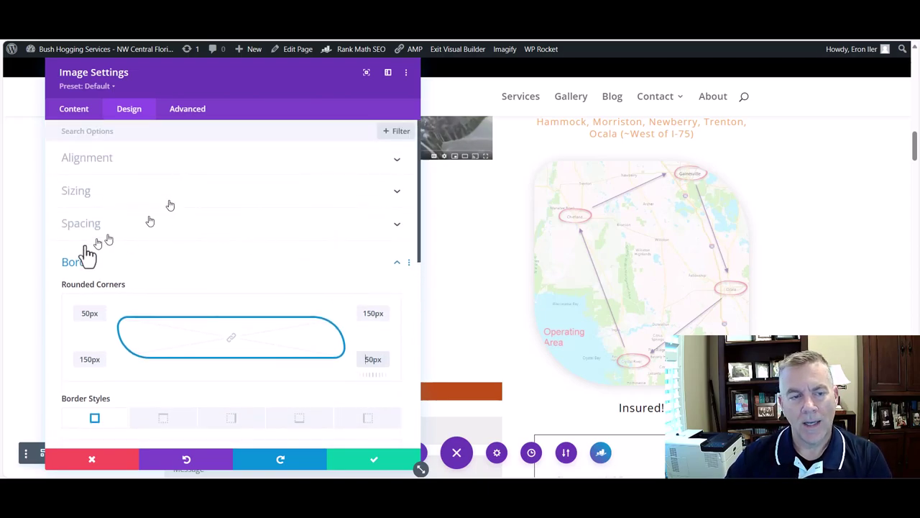
click(86, 227)
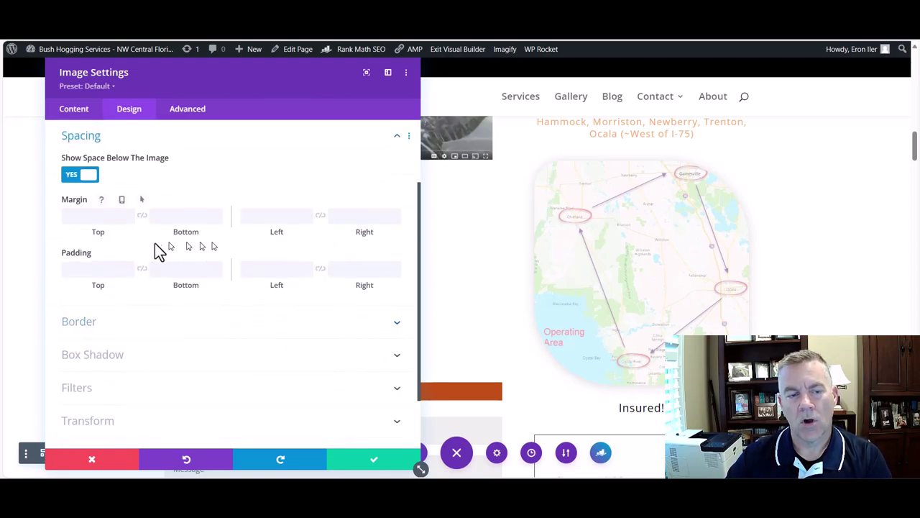
scroll(193, 238, up, 2)
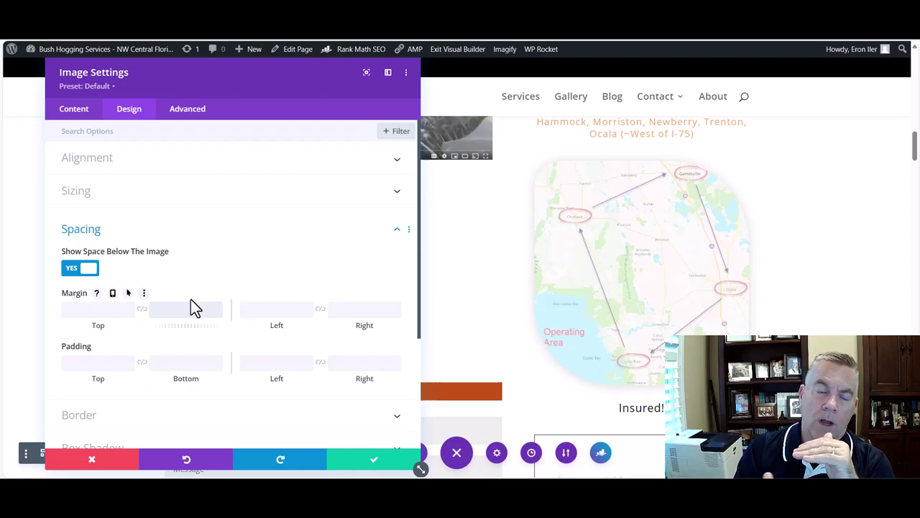
click(101, 308)
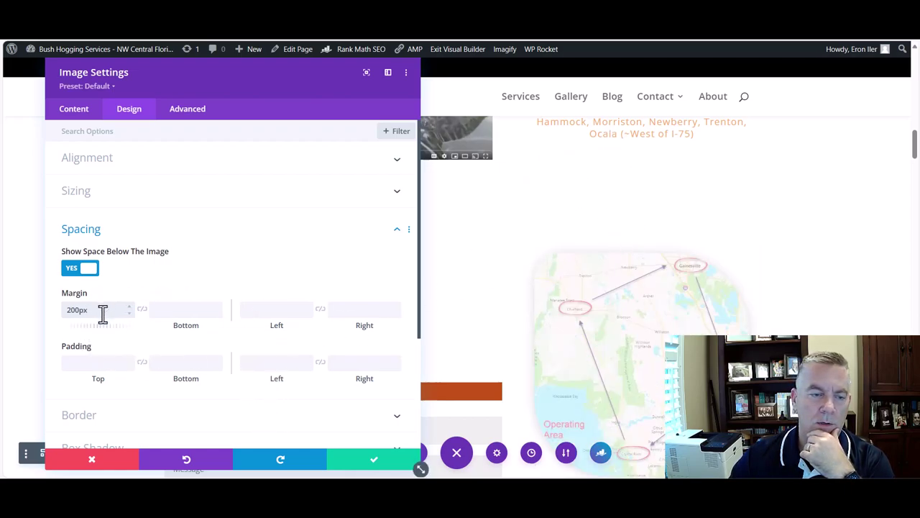
- Reset the map image's margin and discard all unsaved changes to the image's settings
click(161, 306)
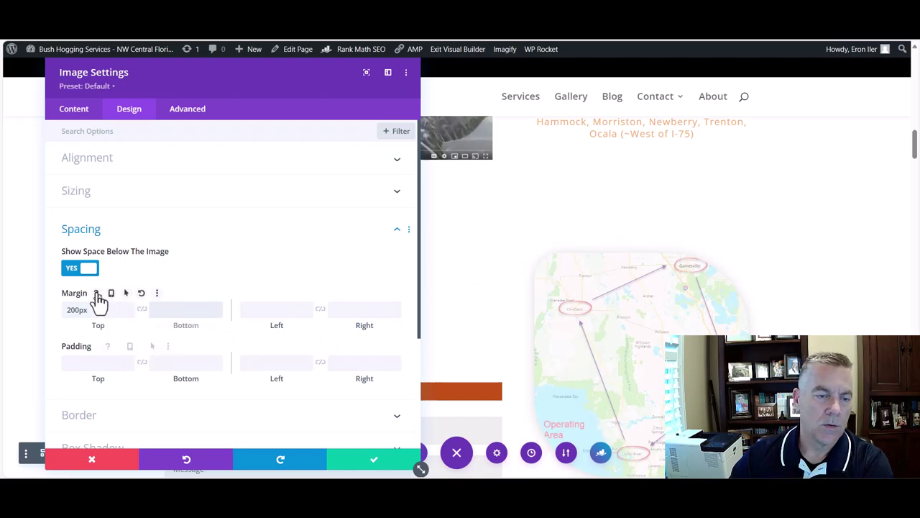
click(97, 295)
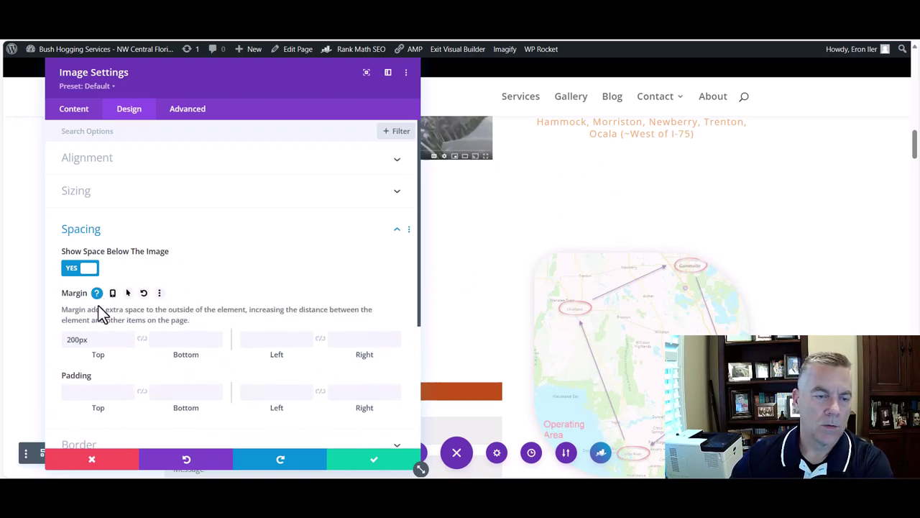
click(144, 295)
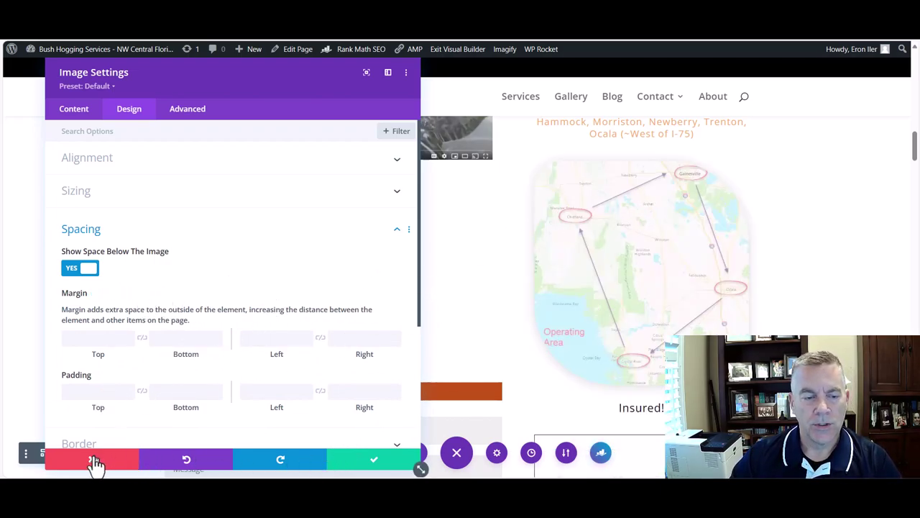
key(Escape)
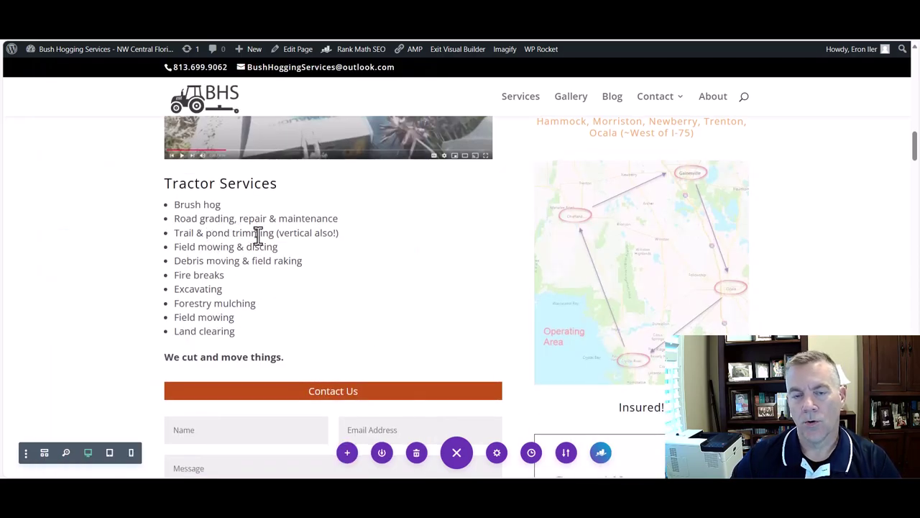
- Try a 50px left padding on the Tractor Services text module, with its settings dialog moved clear of the text
mouse_move(258, 236)
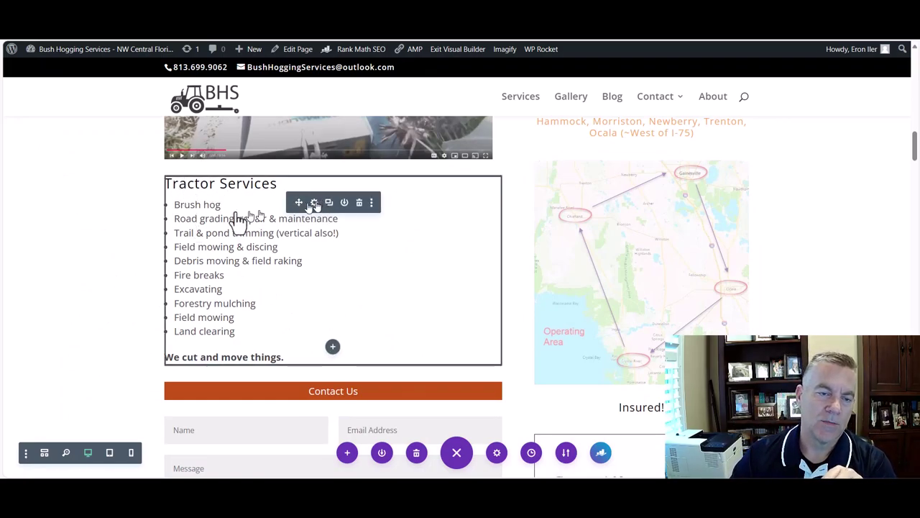
click(164, 193)
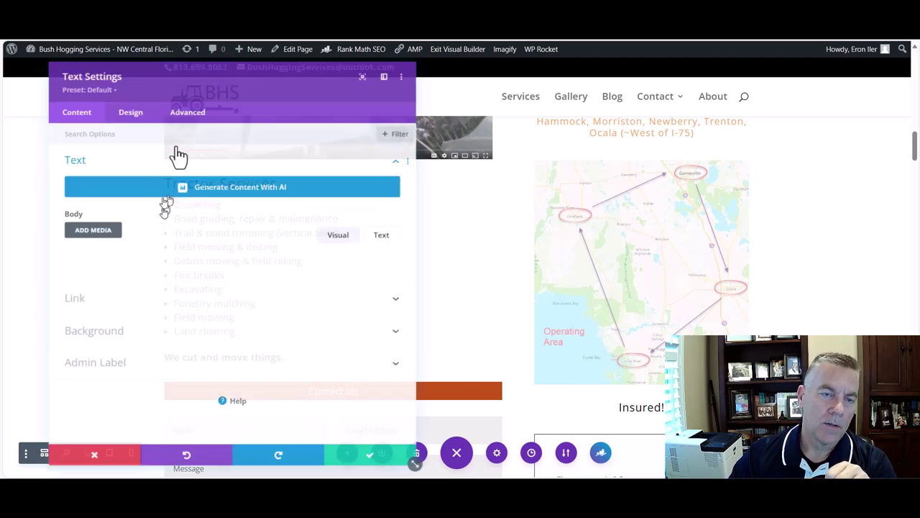
drag(189, 72, 622, 86)
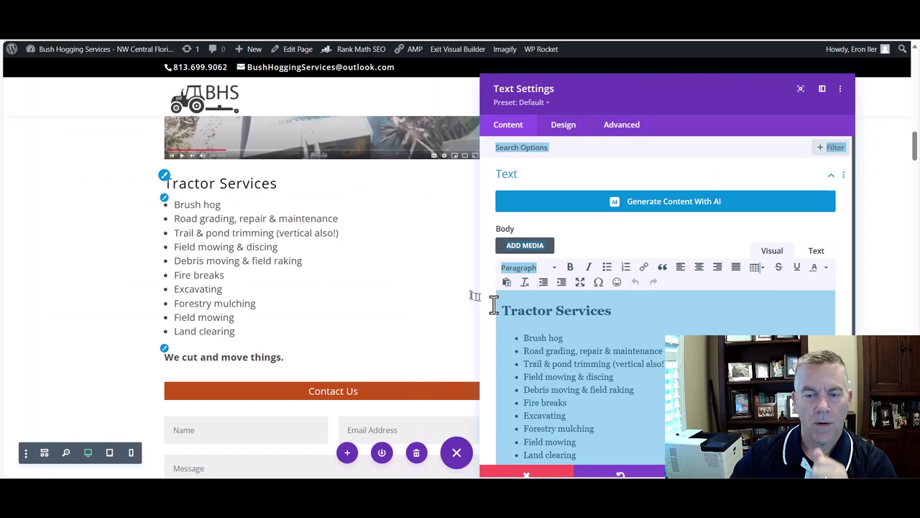
click(547, 337)
click(561, 123)
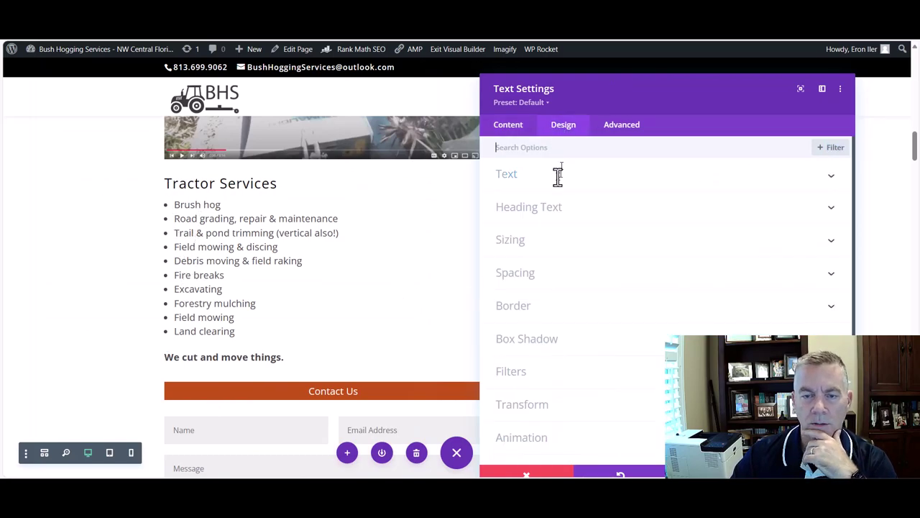
click(517, 275)
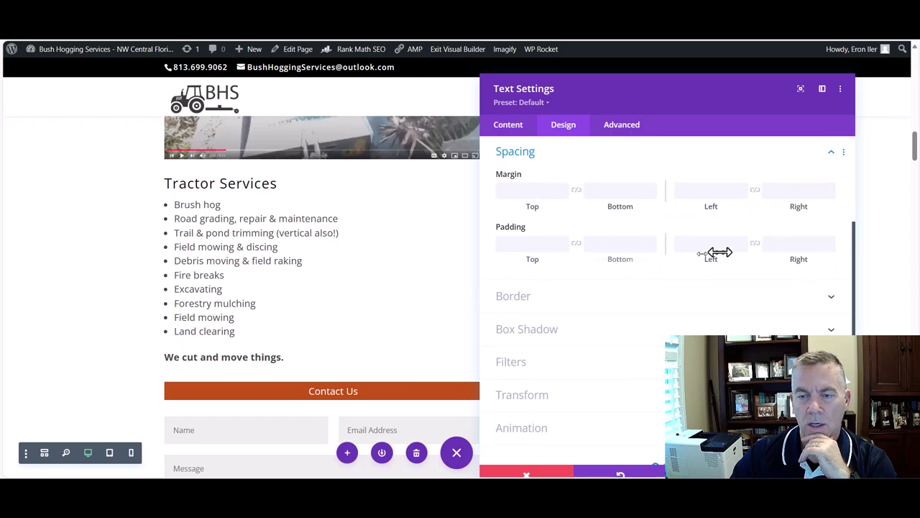
click(721, 249)
text(50px)
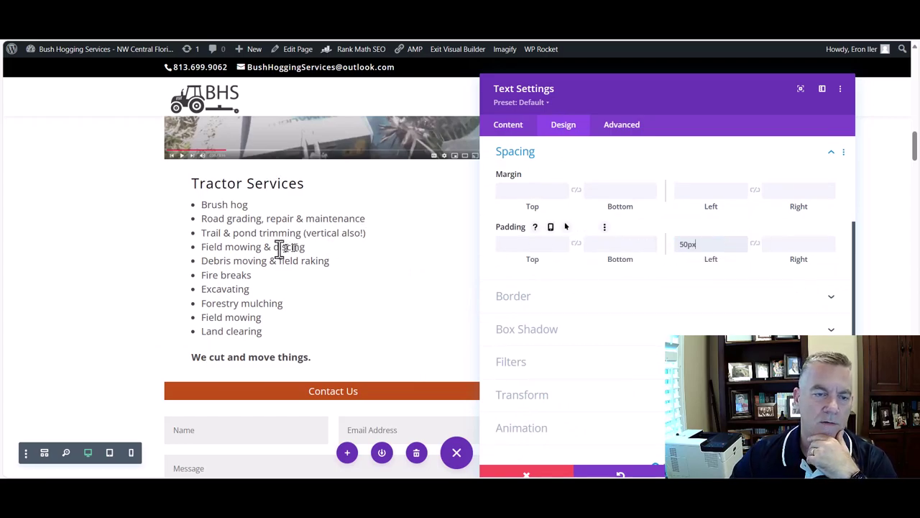
click(166, 166)
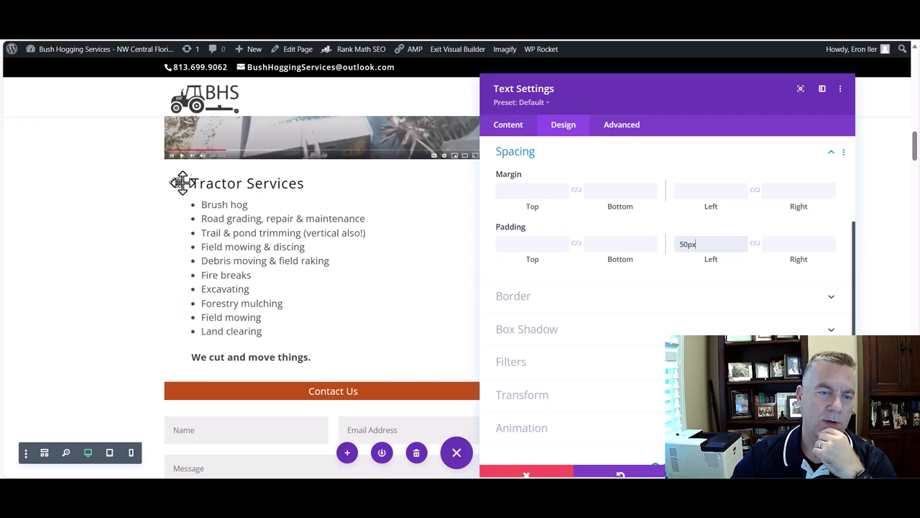
click(719, 245)
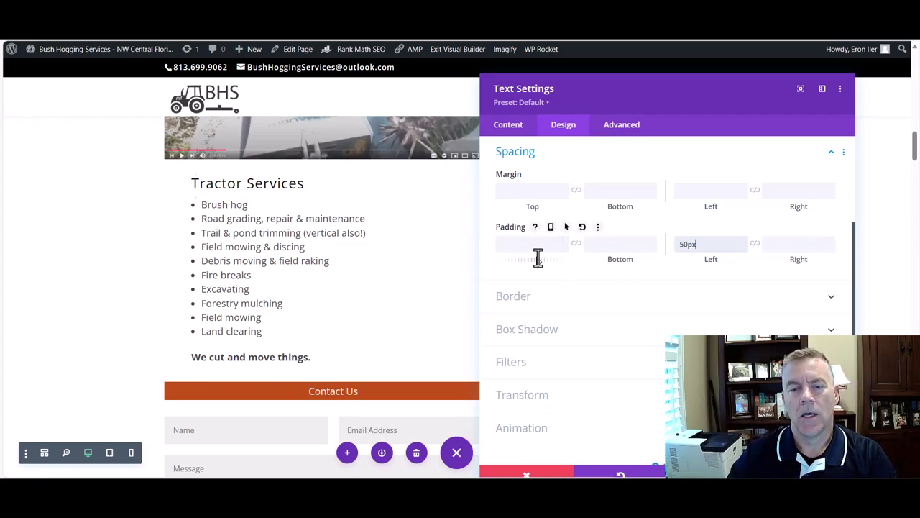
- Try a red (#e02b20) and a transparent background on the Tractor Services text, and discard the module's changes
click(512, 126)
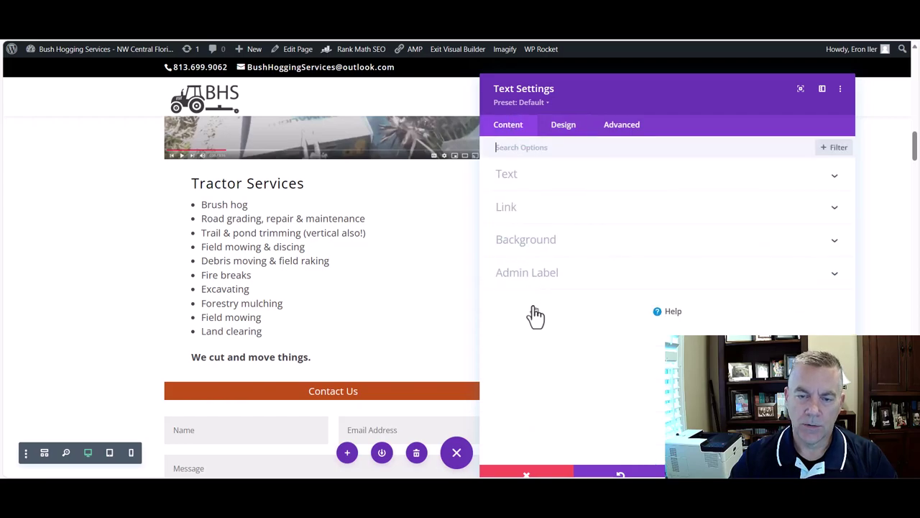
click(521, 243)
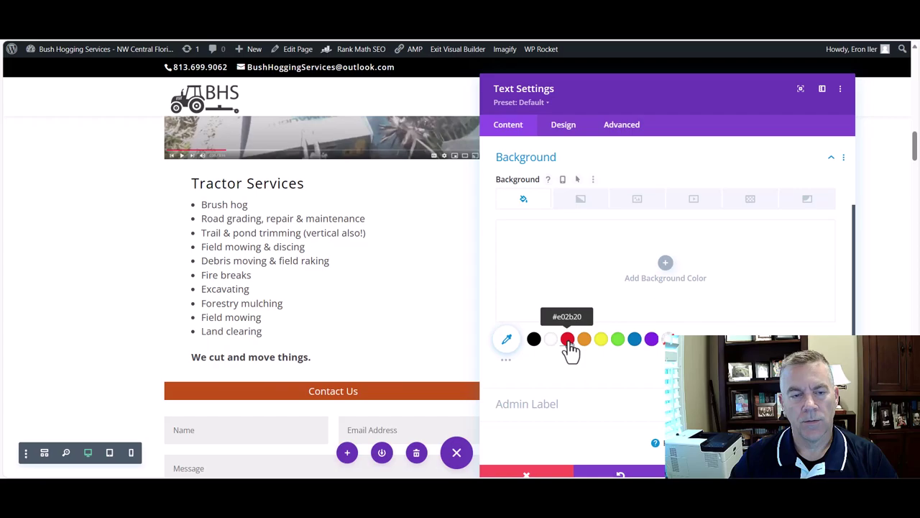
click(568, 339)
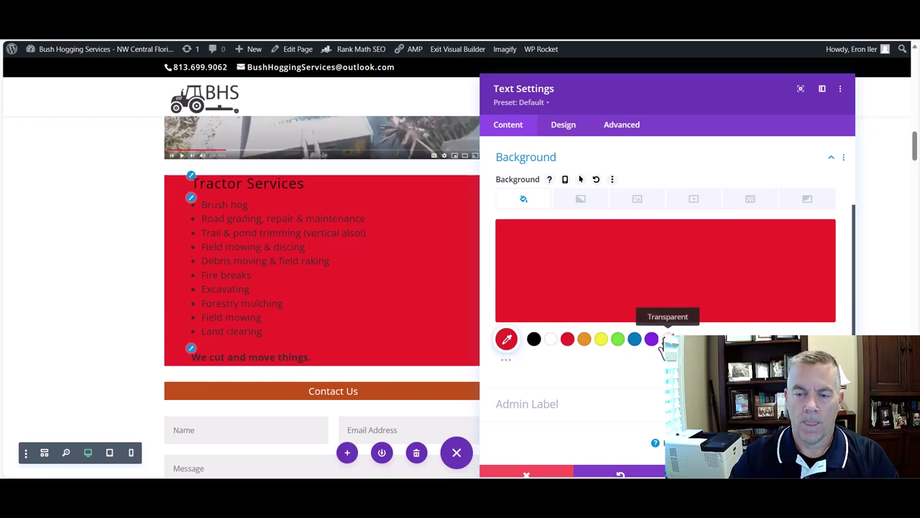
click(662, 347)
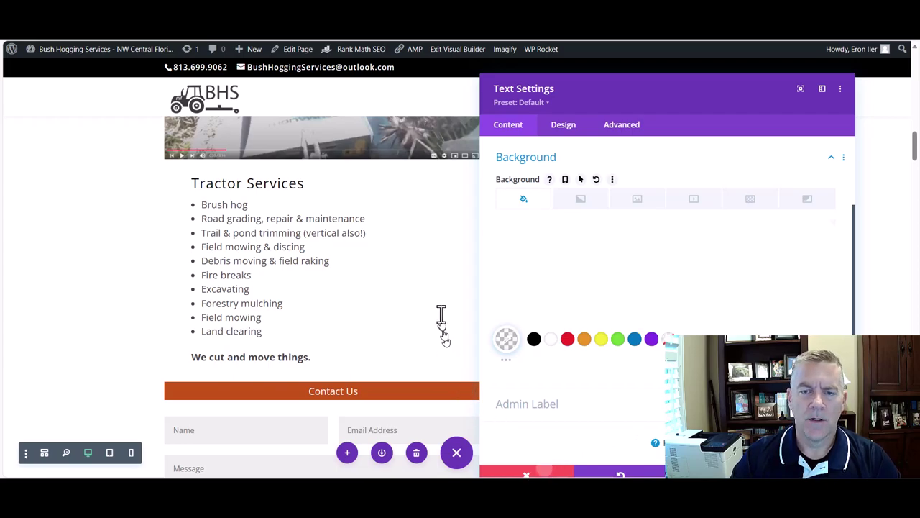
click(484, 247)
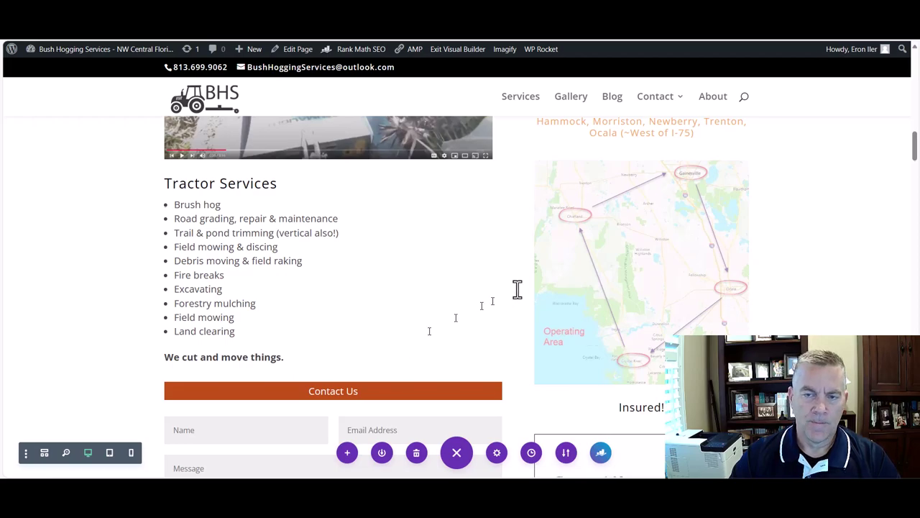
- Insert an Icon module below the contact form, found by searching for "con", and set it to the circled right-pointing triangle
scroll(507, 294, down, 1)
scroll(345, 267, down, 3)
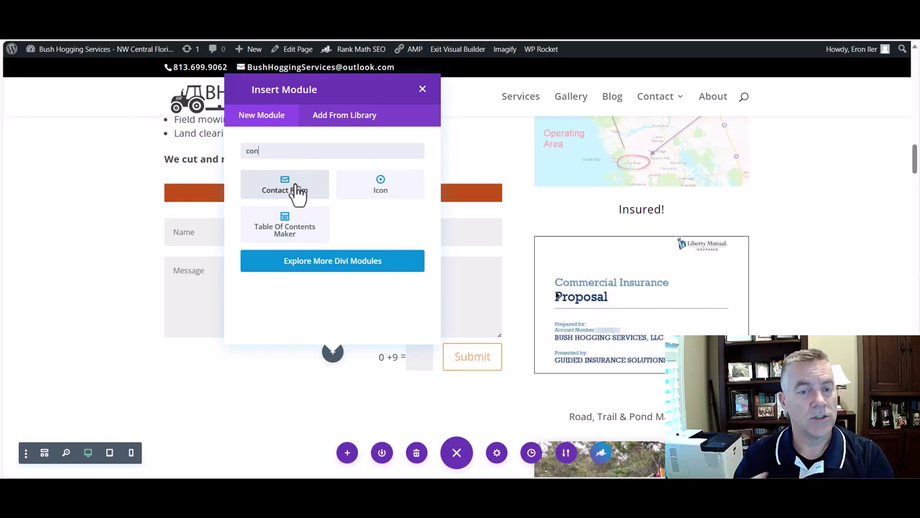
click(360, 194)
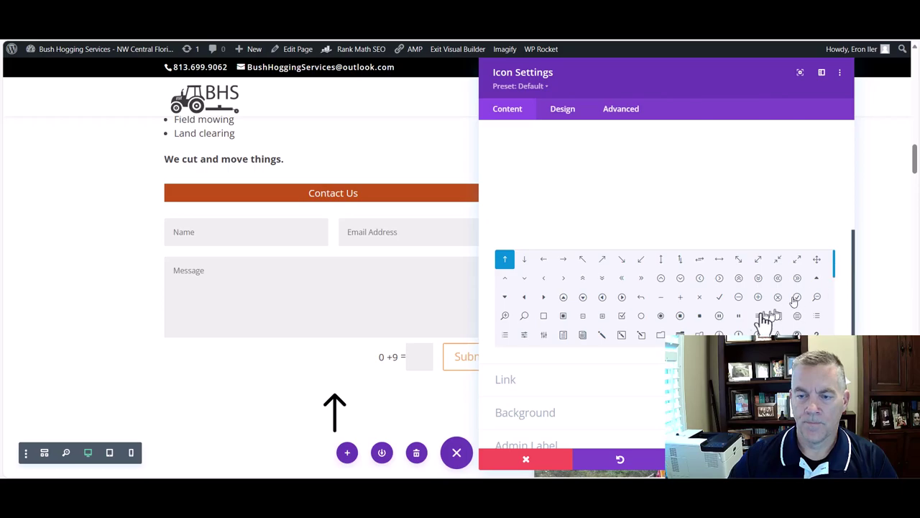
click(723, 301)
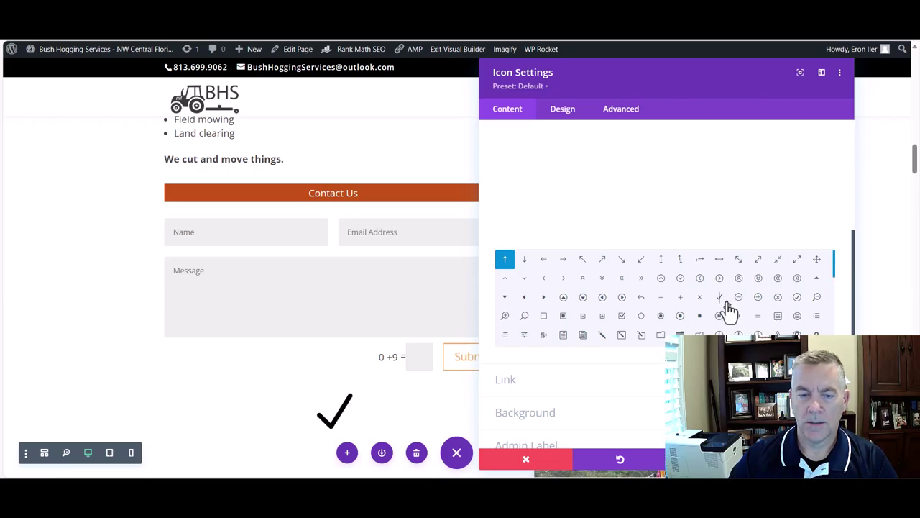
click(616, 302)
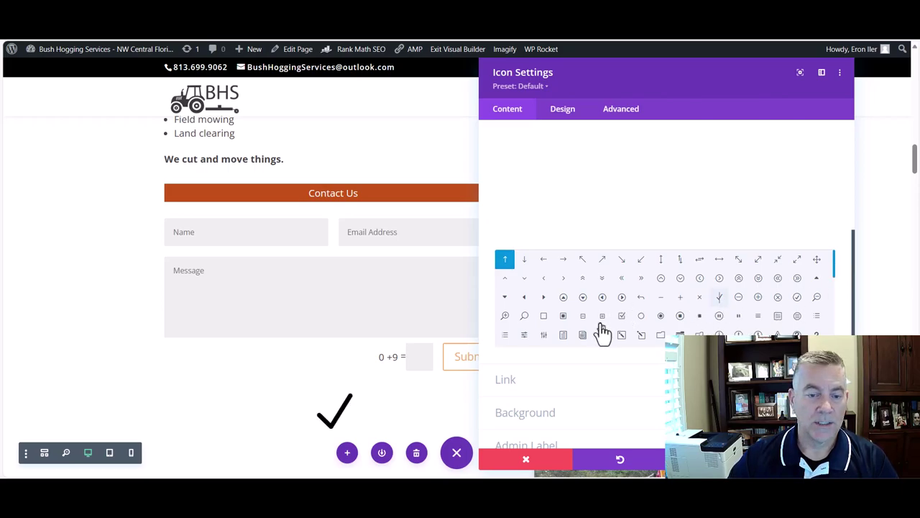
scroll(575, 302, down, 1)
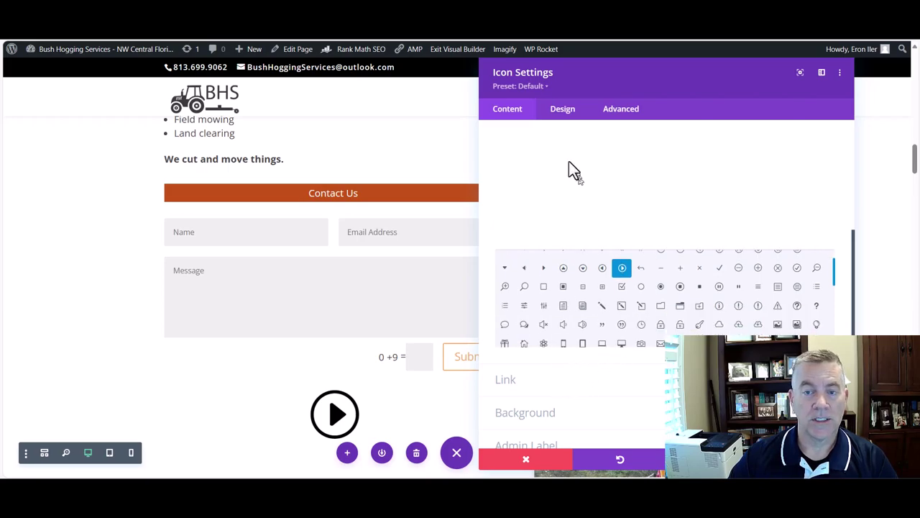
- Try the orange #e09900 color on the icon, view its animation styles, and discard the icon's changes
click(558, 119)
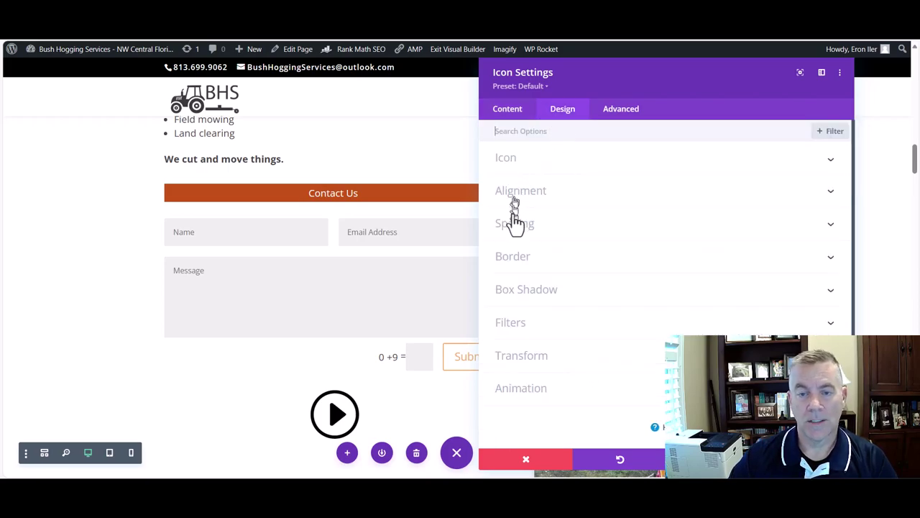
click(523, 162)
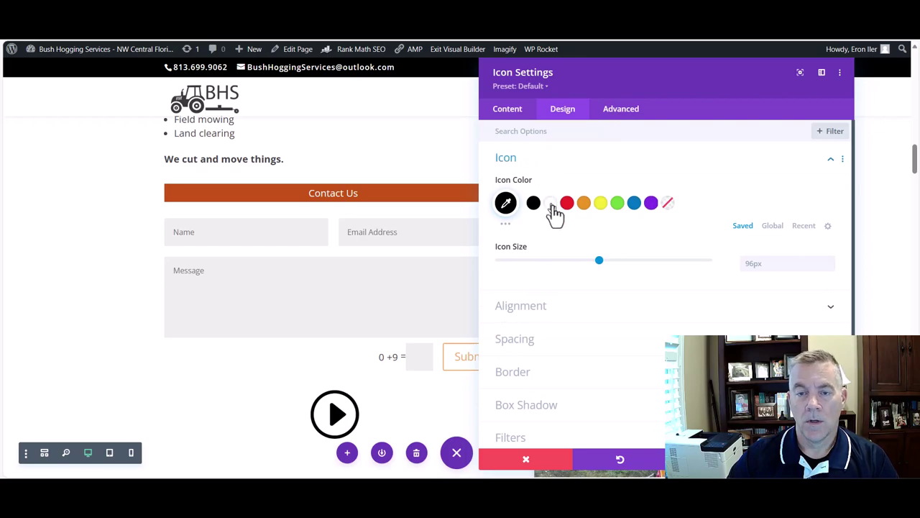
click(584, 203)
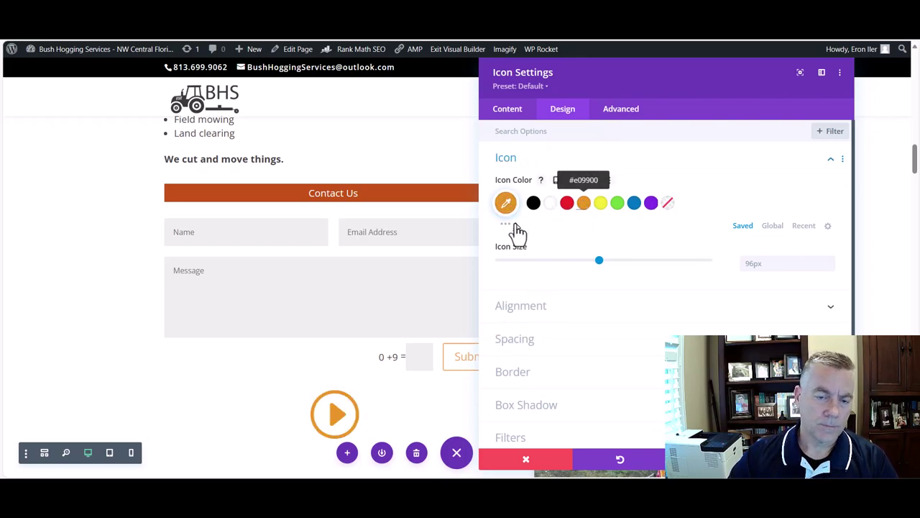
scroll(610, 309, down, 2)
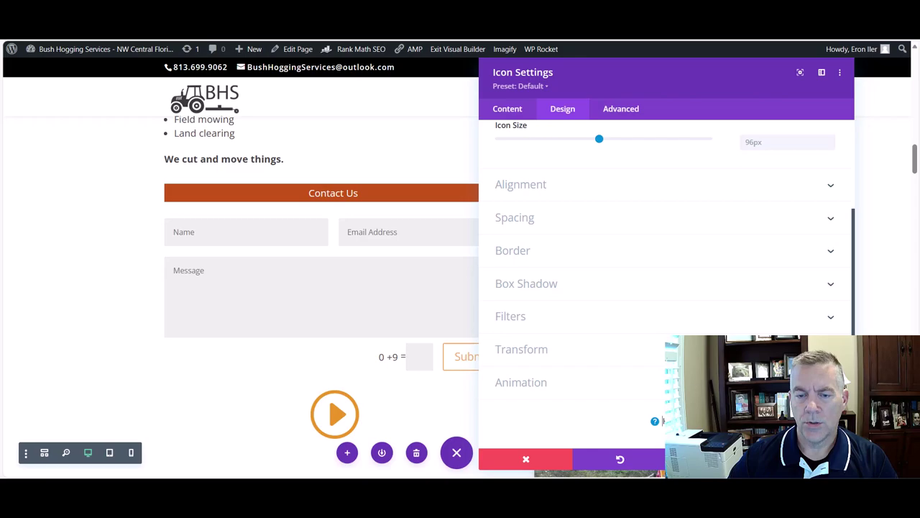
click(690, 382)
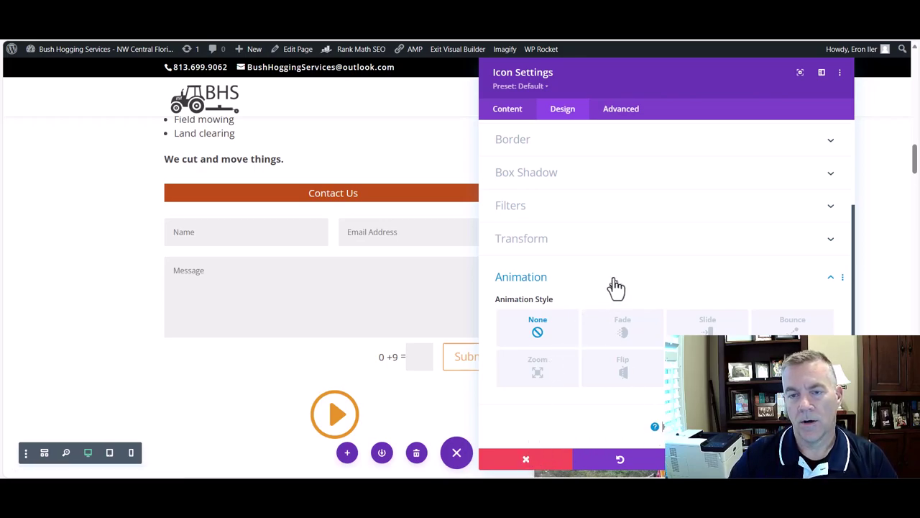
scroll(619, 286, up, 3)
click(523, 113)
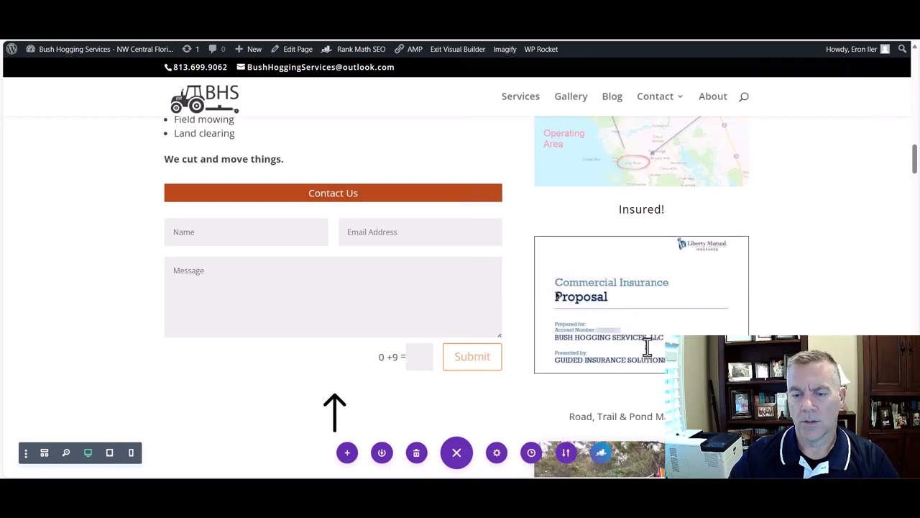
- Examine the rounded tractor image and the General Tractor Services section with its embedded video further down the page
scroll(612, 349, down, 1)
scroll(611, 345, down, 2)
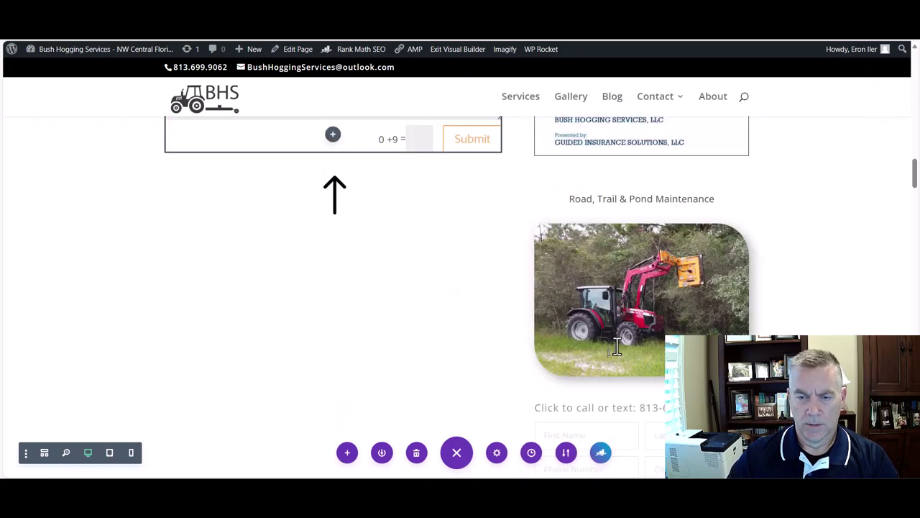
scroll(623, 230, down, 2)
scroll(709, 182, up, 1)
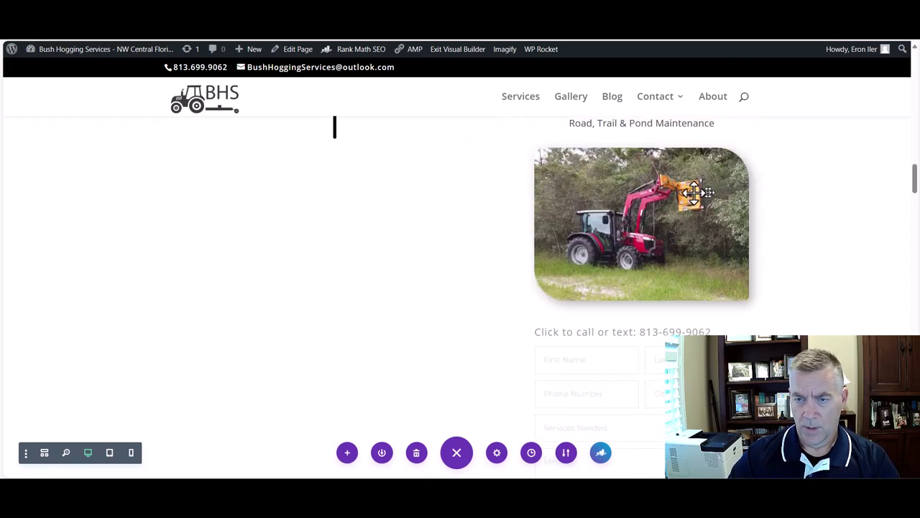
mouse_move(662, 188)
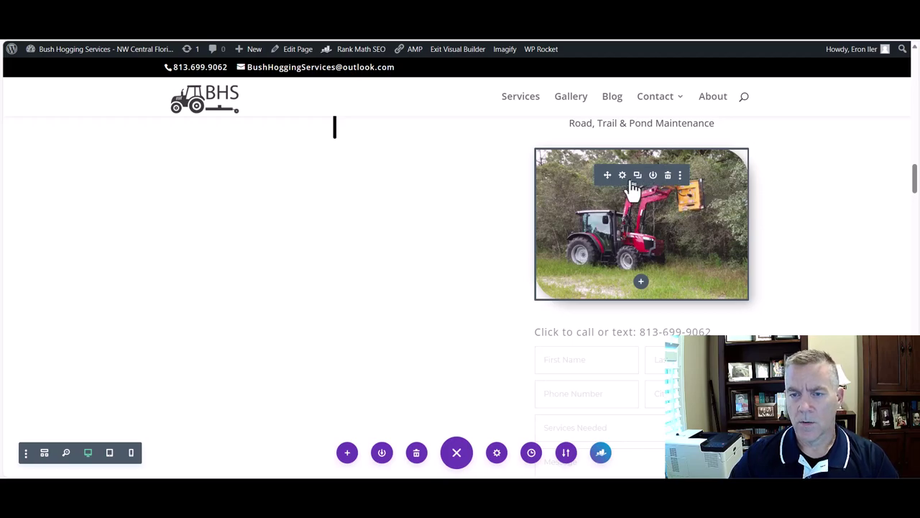
scroll(621, 305, down, 6)
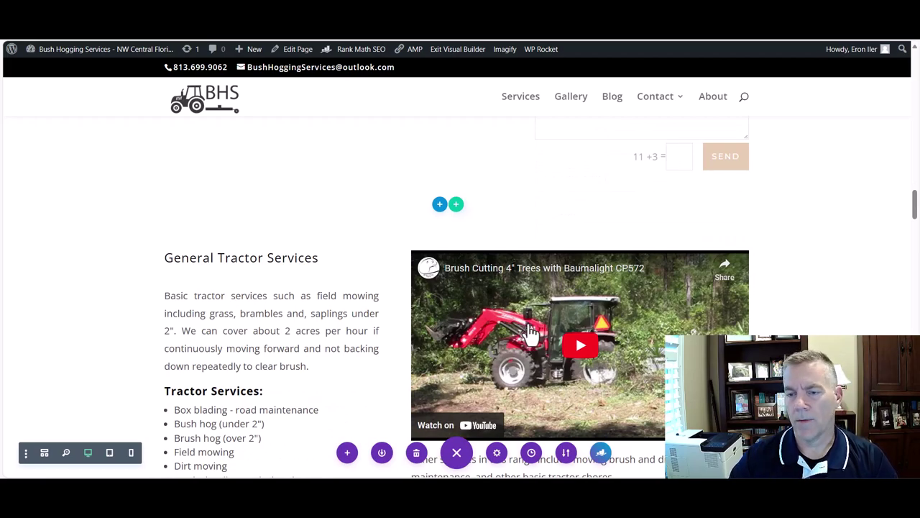
mouse_move(523, 329)
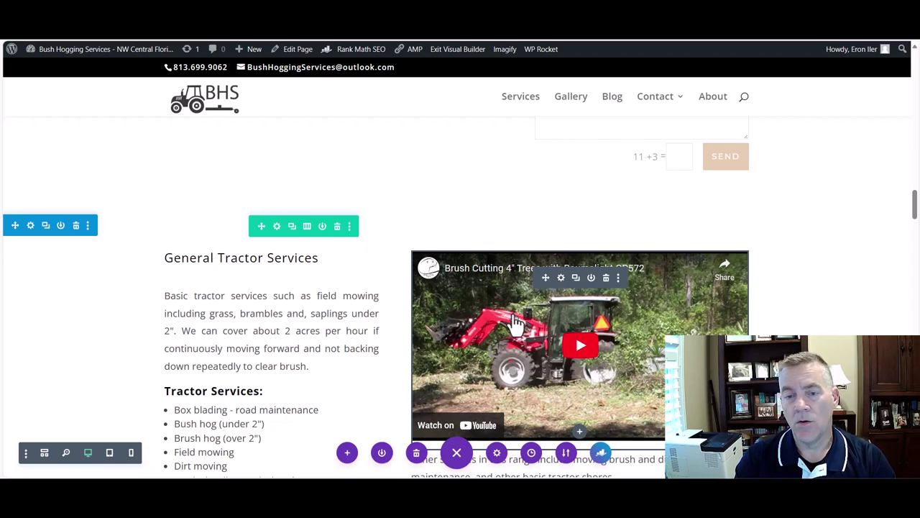
scroll(610, 312, down, 3)
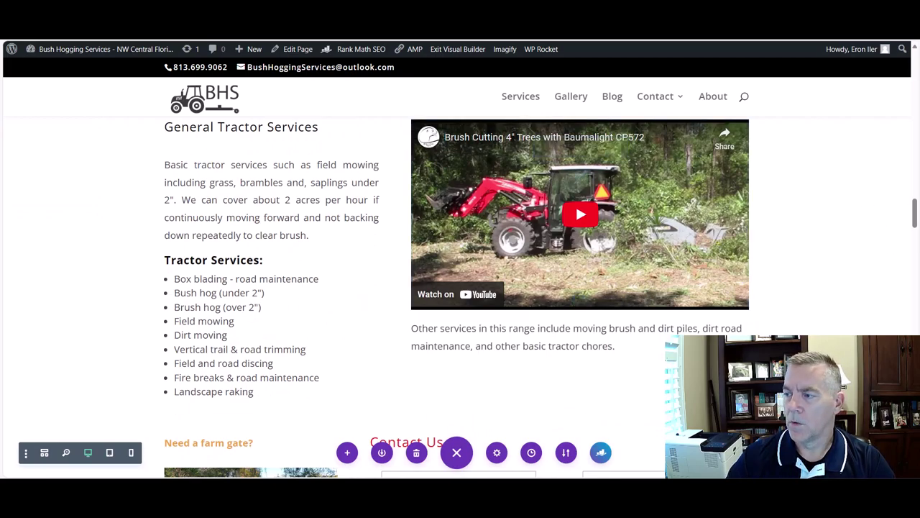
- Bring the YouTube window over the page and copy the embed code of the Day 2 Excavator Stump Grubbing video
drag(919, 58, 420, 40)
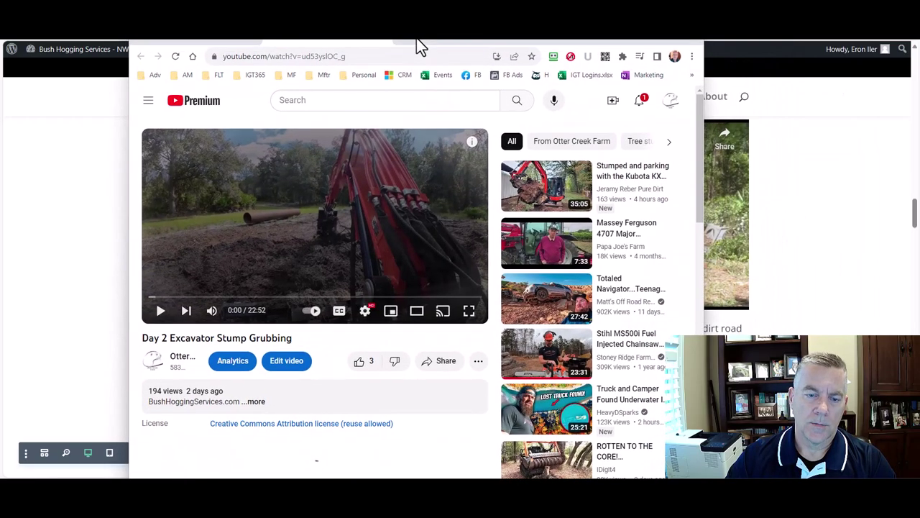
click(447, 362)
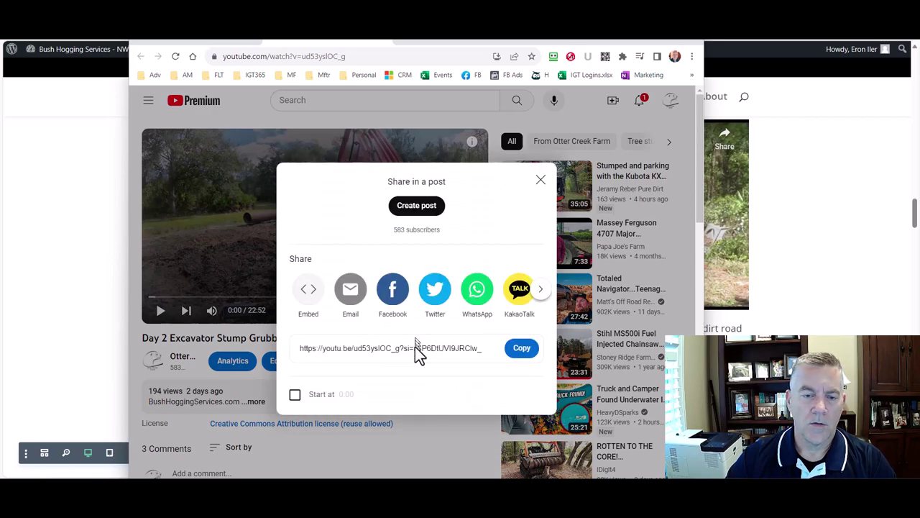
click(309, 295)
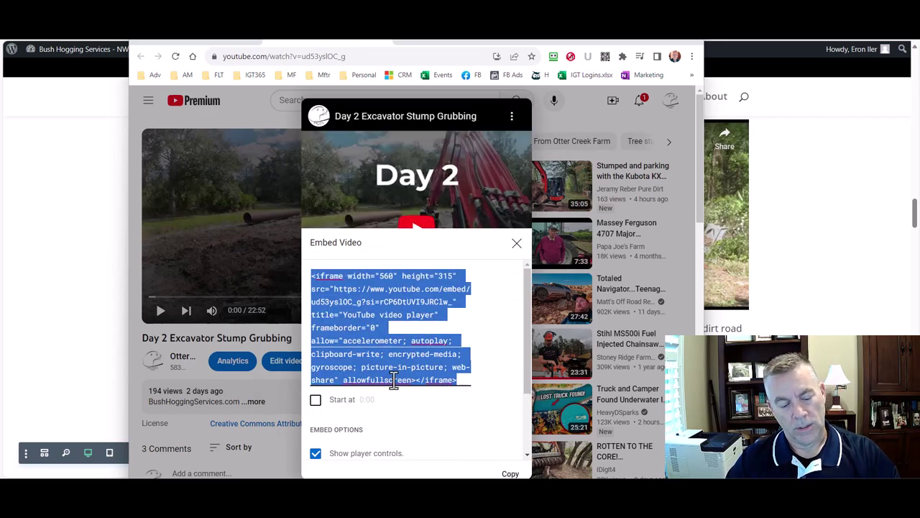
click(516, 244)
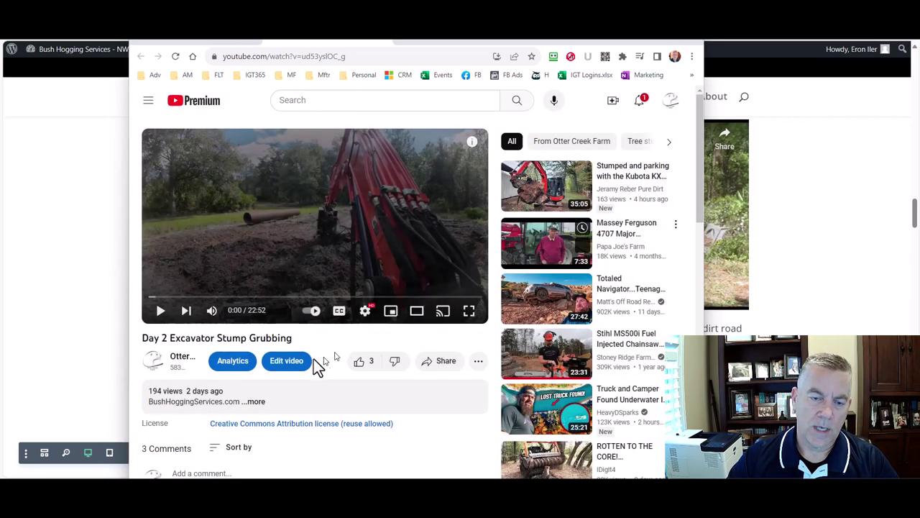
- Copy the share link of the Day 2 Excavator Stump Grubbing video and move the YouTube window off the page
click(446, 367)
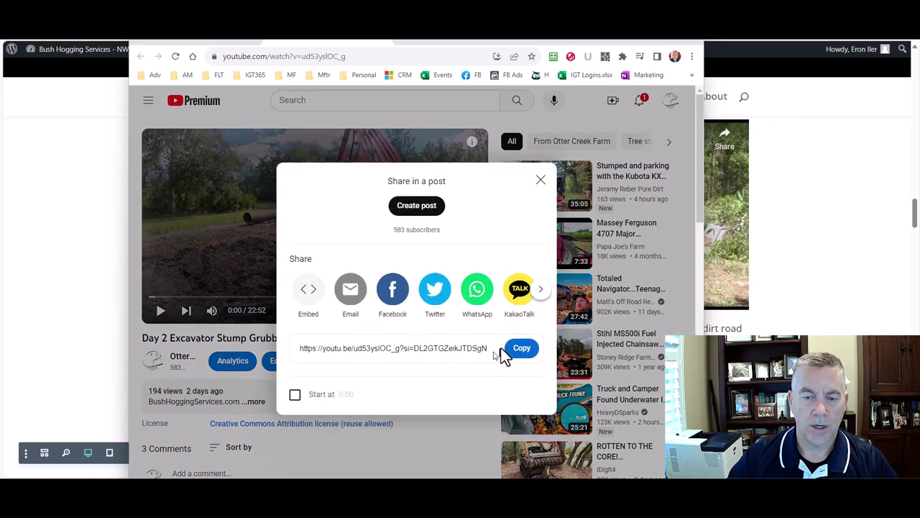
click(522, 352)
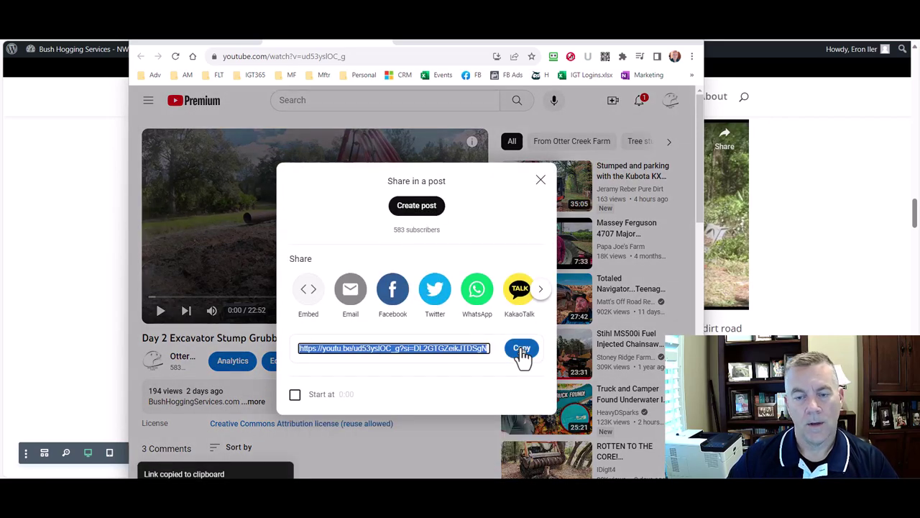
click(541, 181)
drag(451, 41, 919, 104)
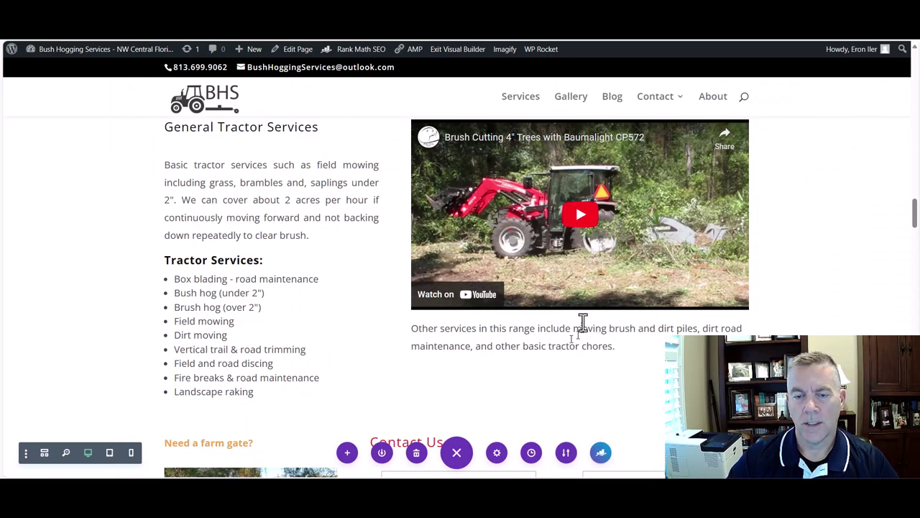
- Insert a Code module, found by searching for "code", below the "Other services in this range" text
scroll(575, 288, down, 1)
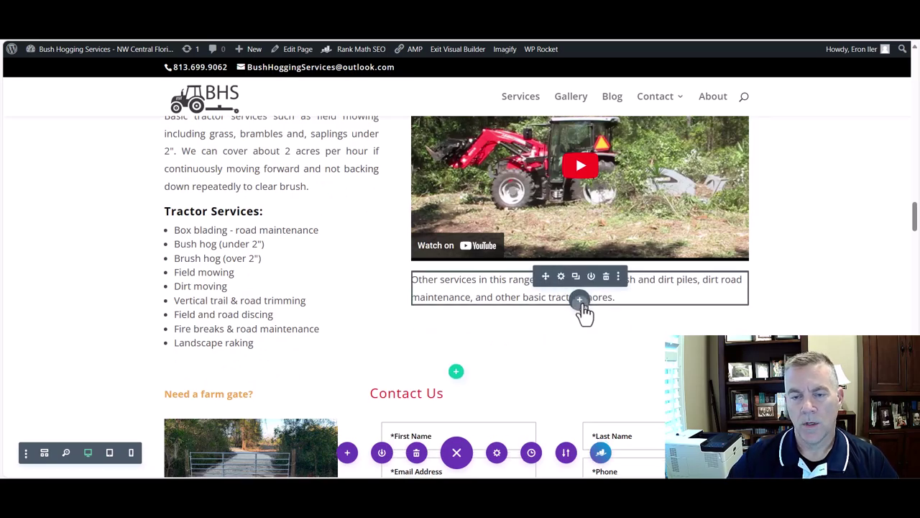
click(579, 301)
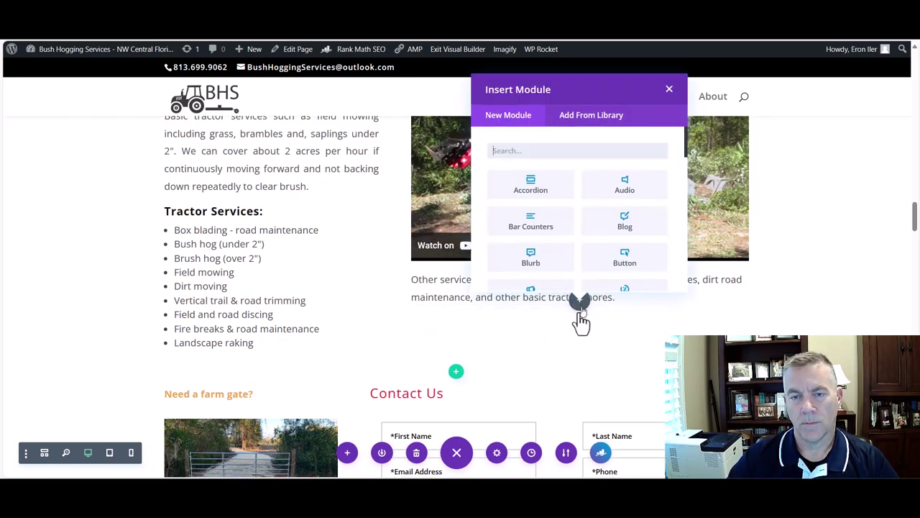
text(c)
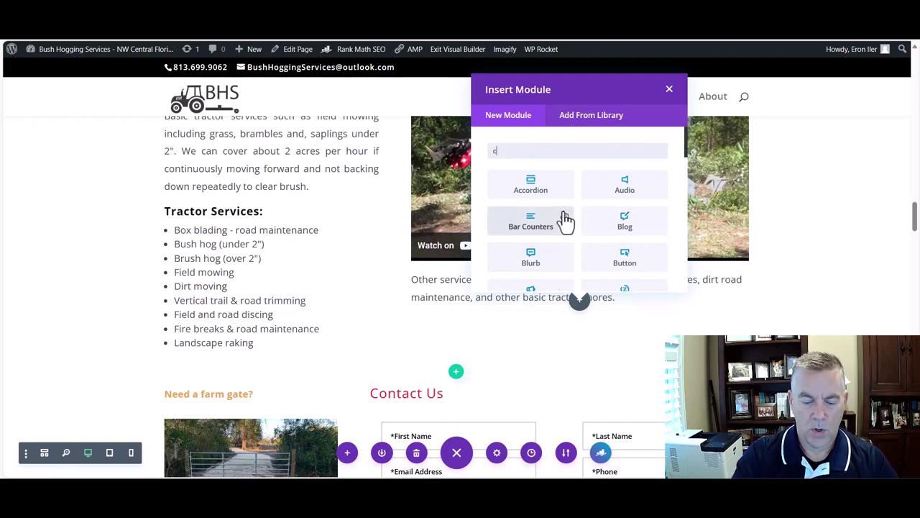
text(ode)
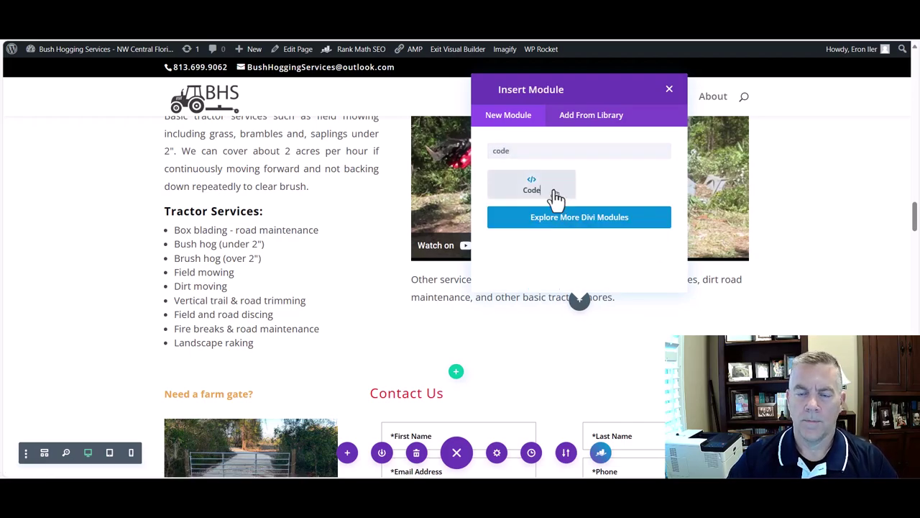
click(558, 194)
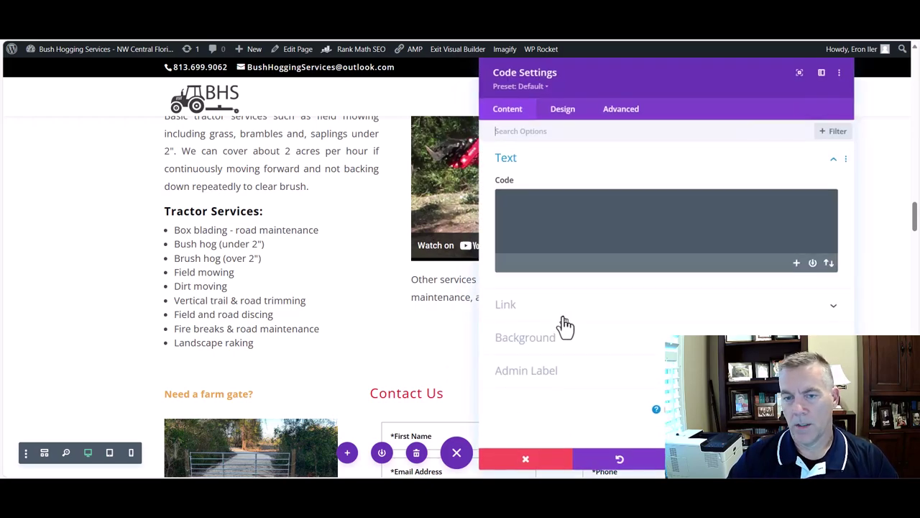
- Paste the YouTube iframe embed code from the clipboard history into the Code module, and move the settings dialog clear of the video
click(537, 210)
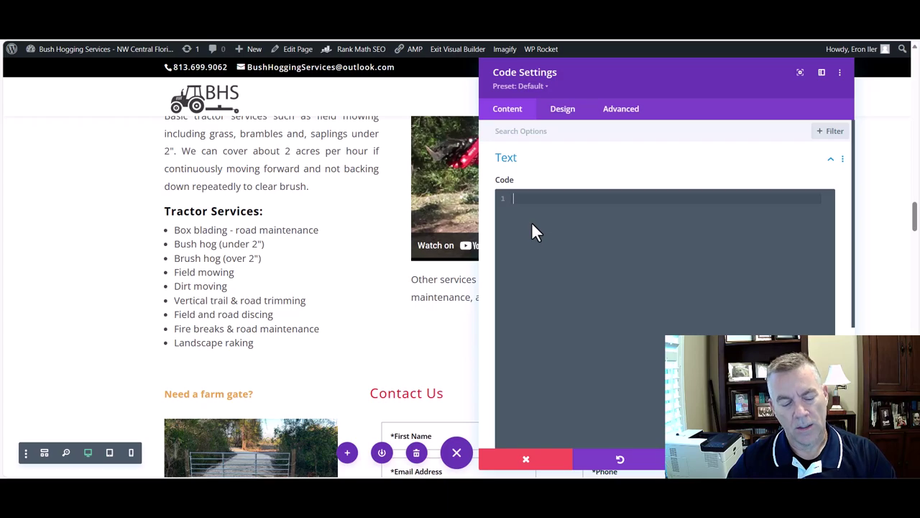
key(super+v)
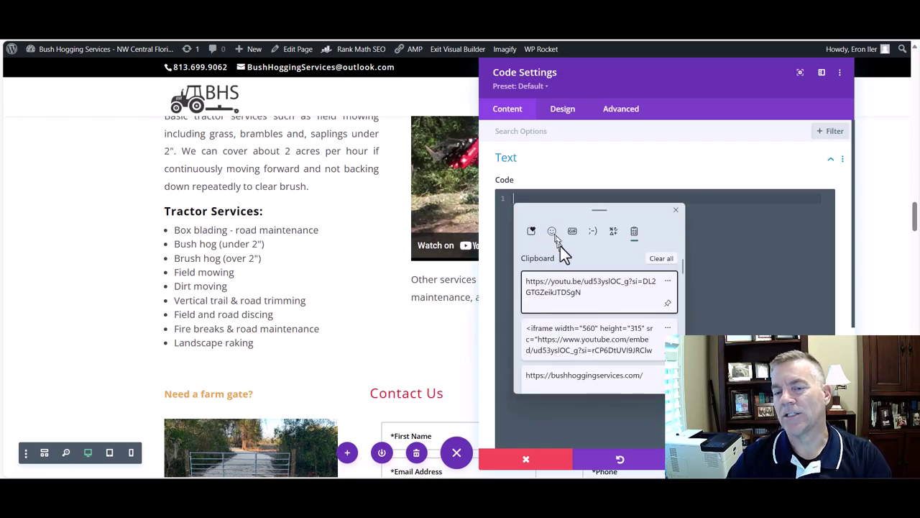
click(564, 341)
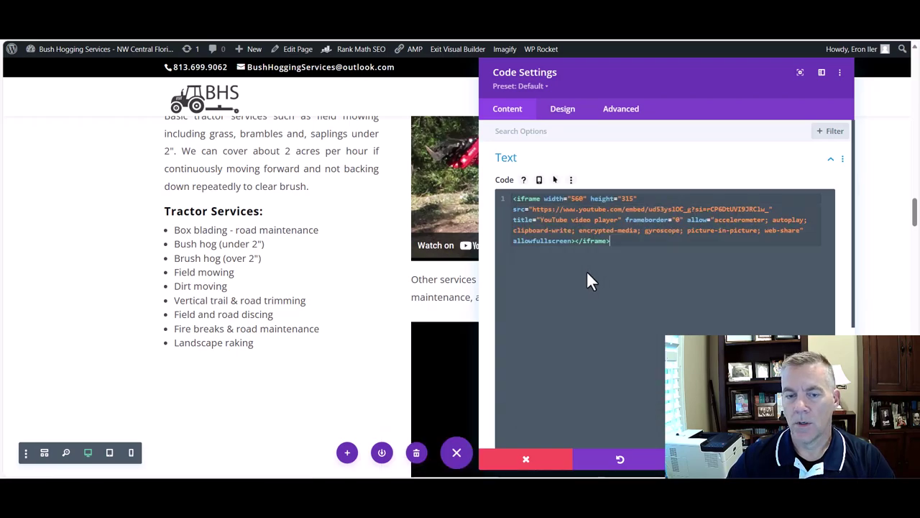
drag(432, 76, 185, 73)
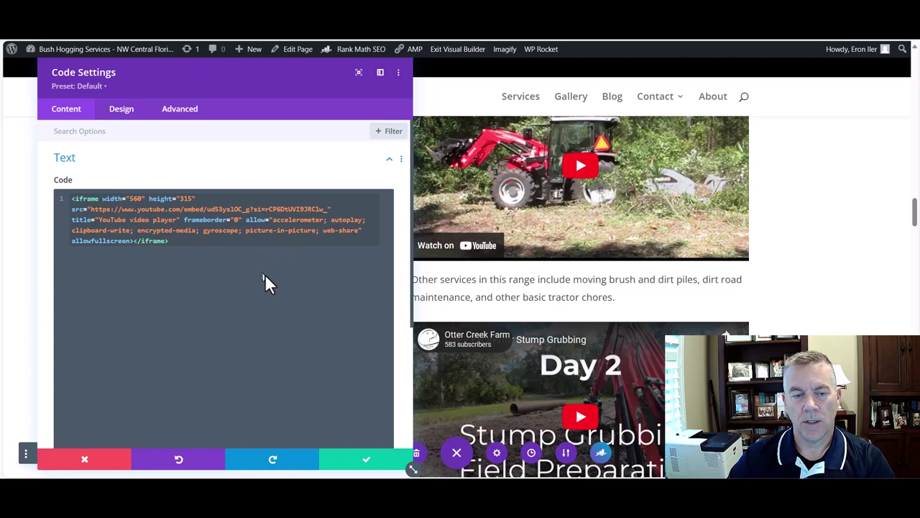
scroll(266, 282, down, 5)
scroll(277, 295, up, 5)
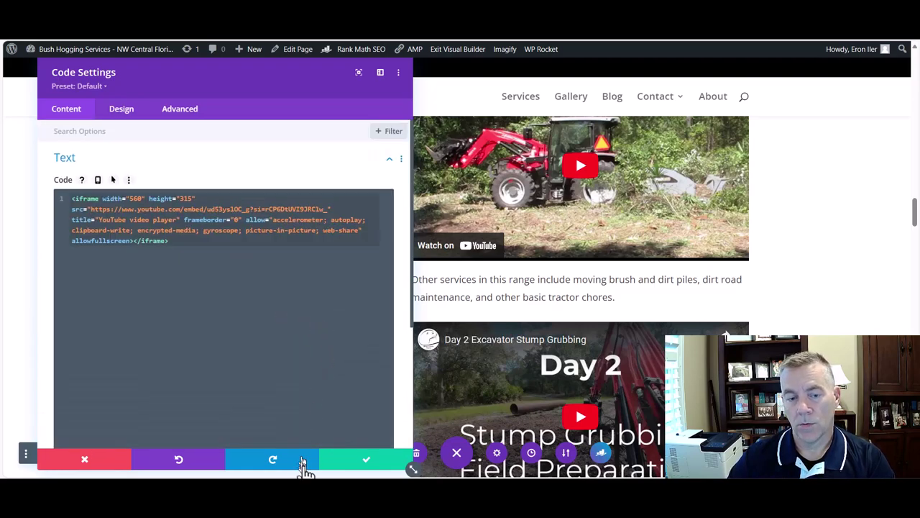
- Look over the Code module's advanced and design options, and discard the module
click(177, 115)
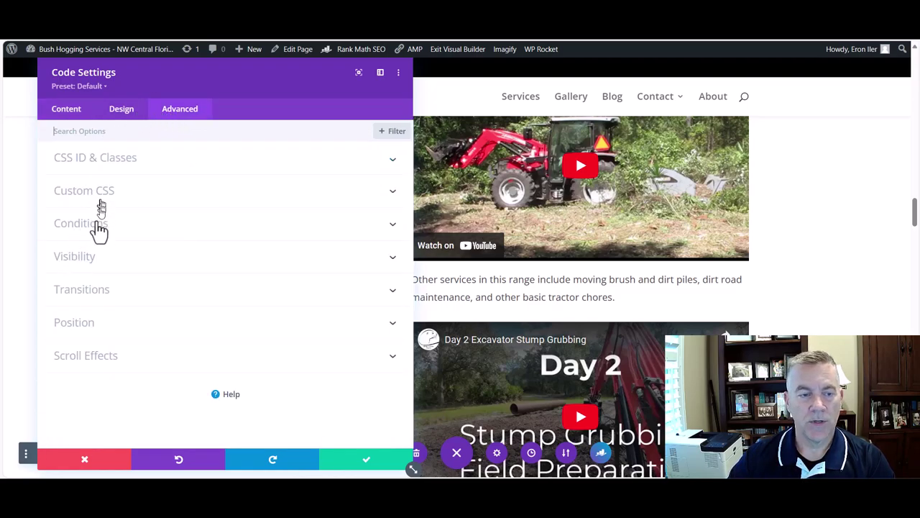
click(128, 115)
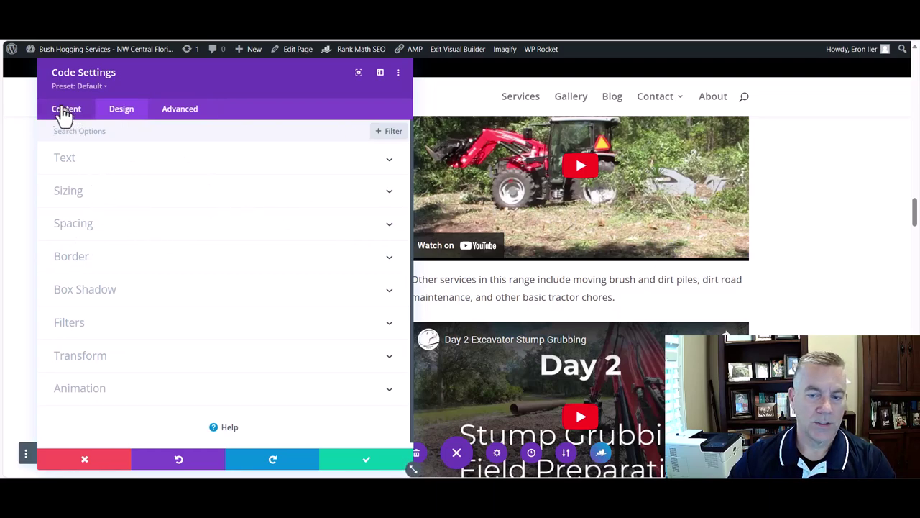
click(86, 464)
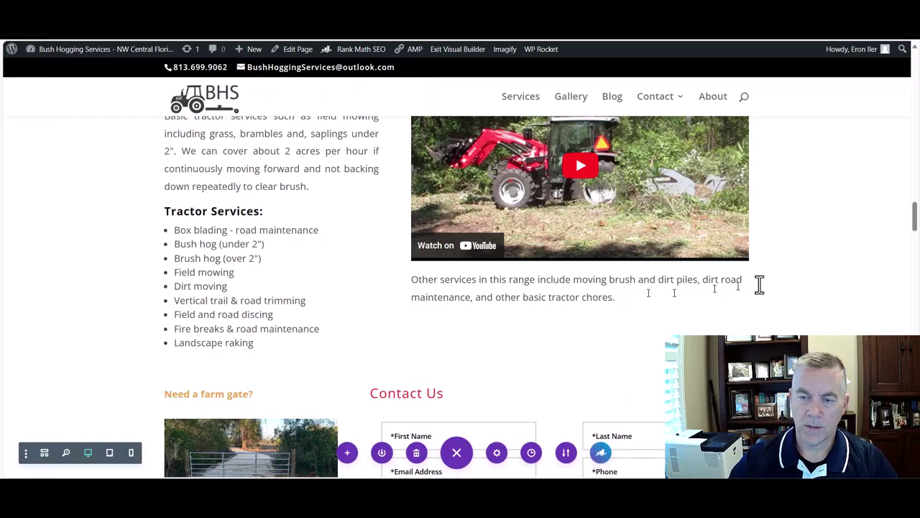
- Insert a Text module, found by searching for "tex", below the "Other services in this range" text
mouse_move(538, 306)
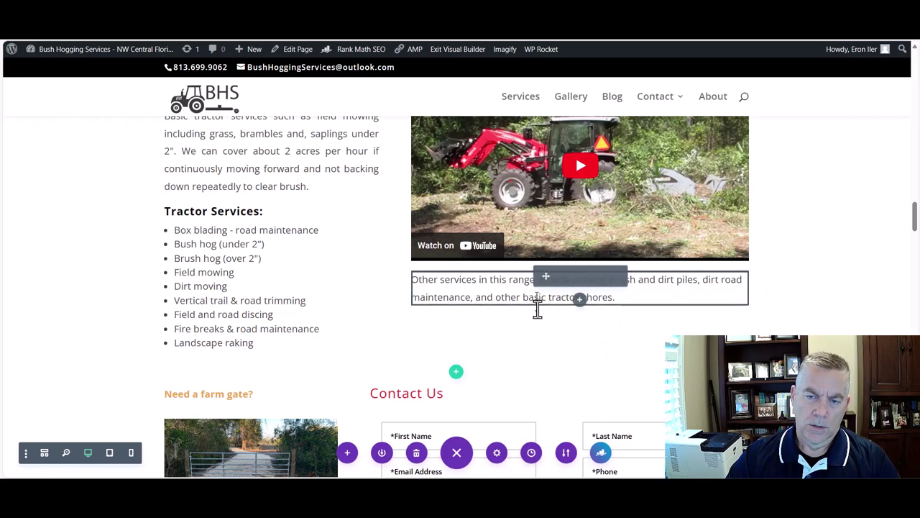
click(579, 300)
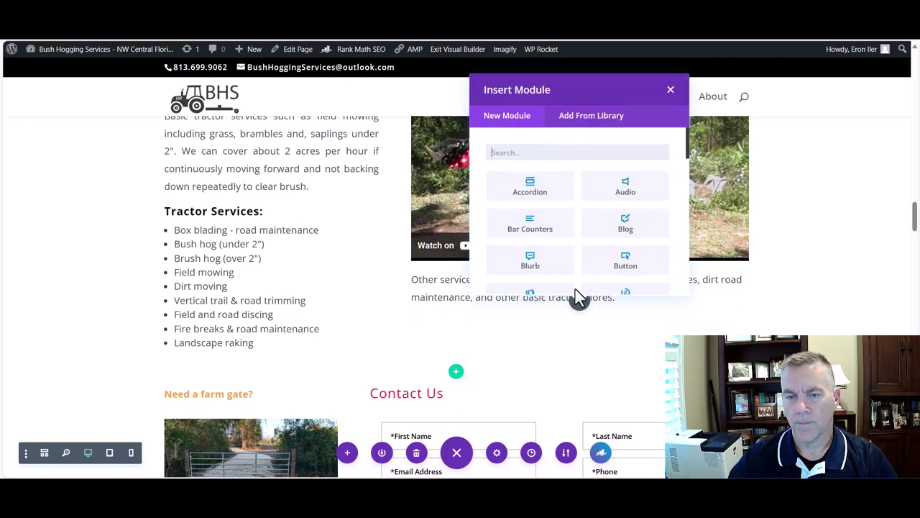
text(tex)
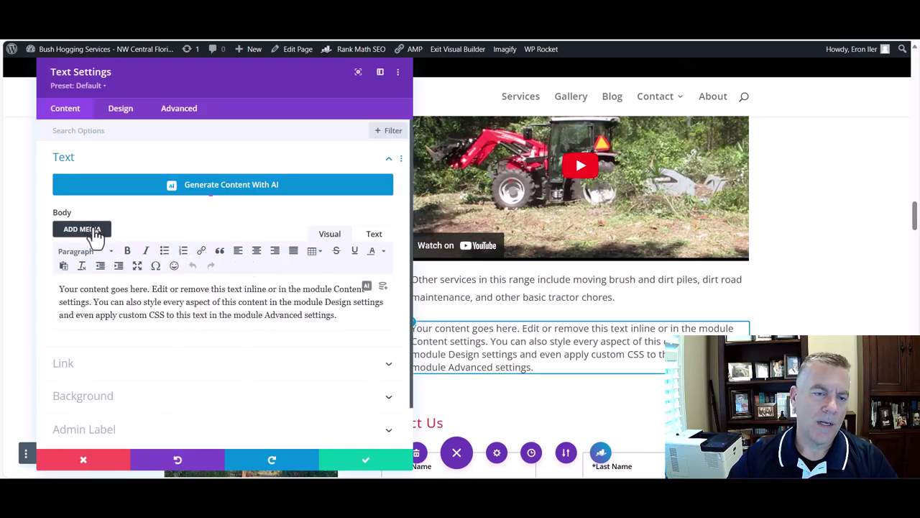
- Look at the media library offered for the Text module's body, and close the module's settings without saving
click(94, 230)
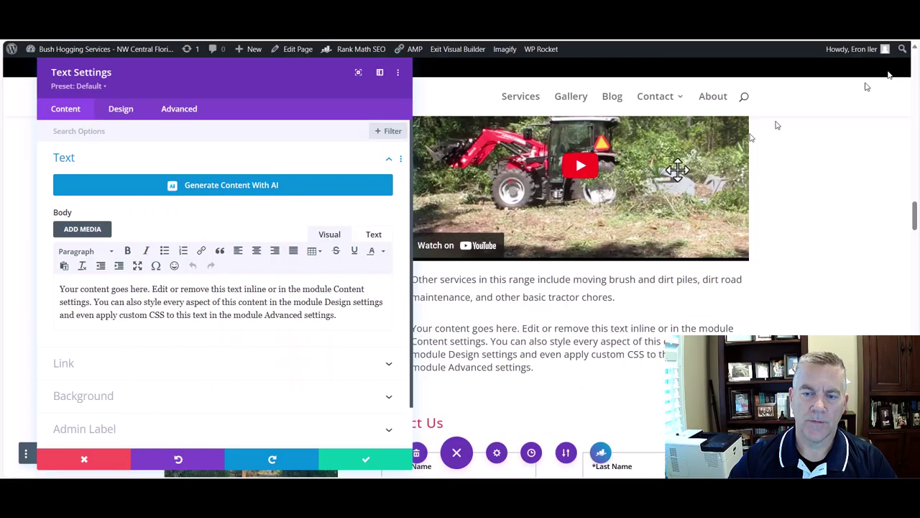
click(892, 70)
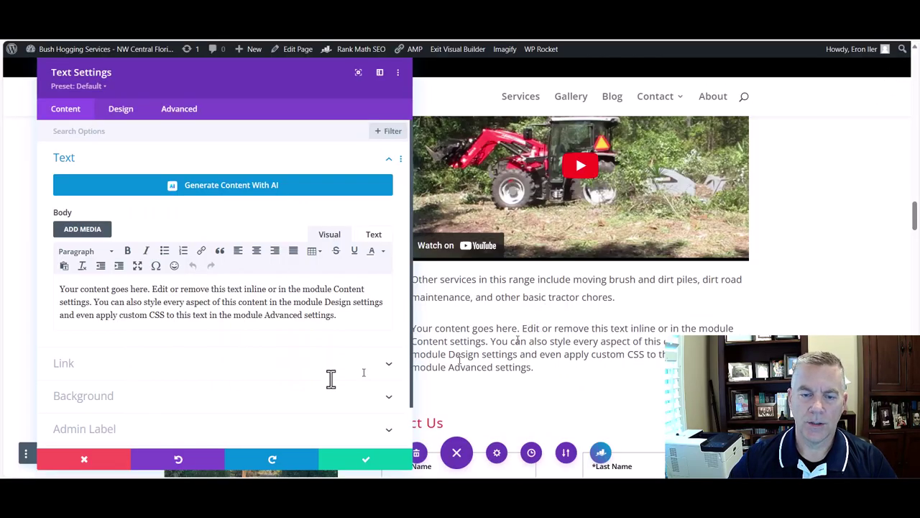
click(66, 466)
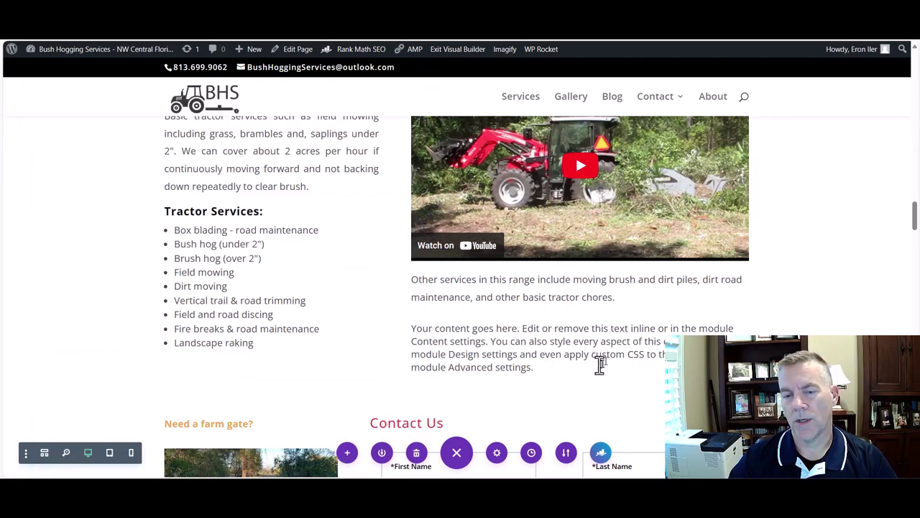
- Delete the placeholder Text module below the "Other services in this range" text
mouse_move(581, 349)
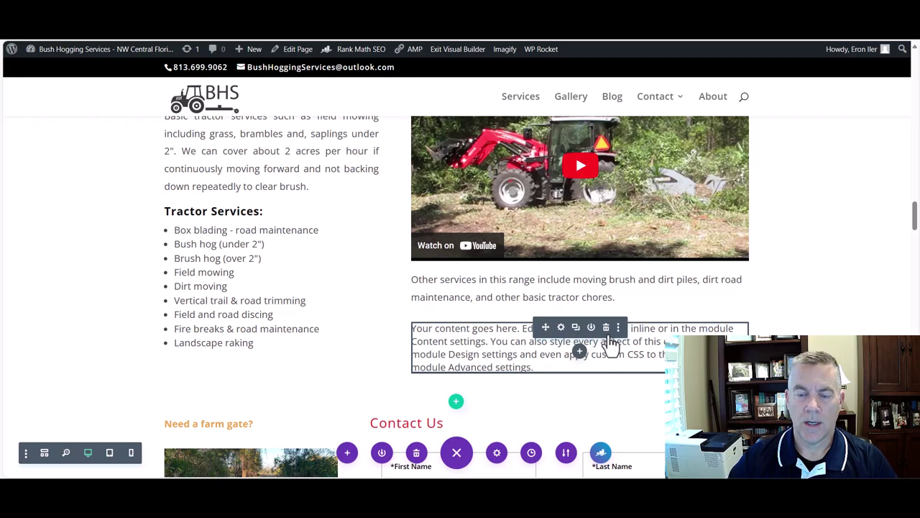
click(607, 328)
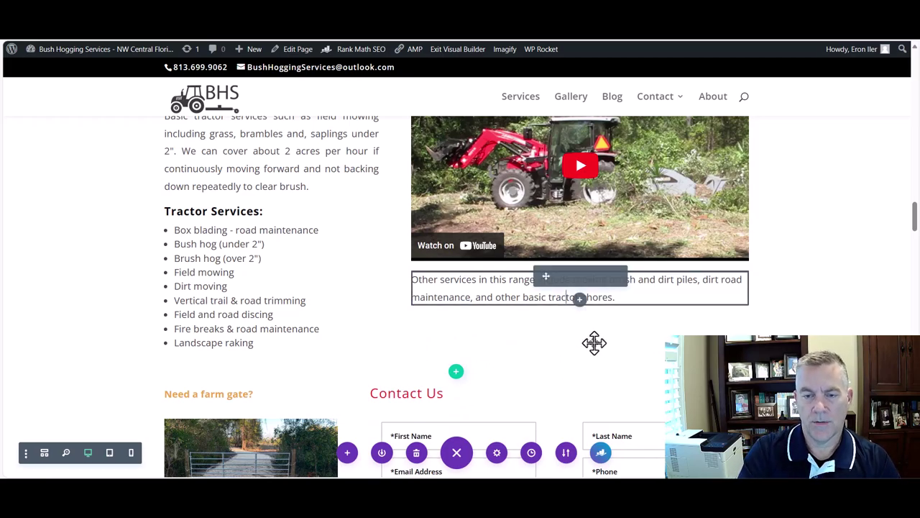
- Try inline editing by adding test letters inside the word "tractor" in the "Other services in this range" text, and remove them
text(asdfk)
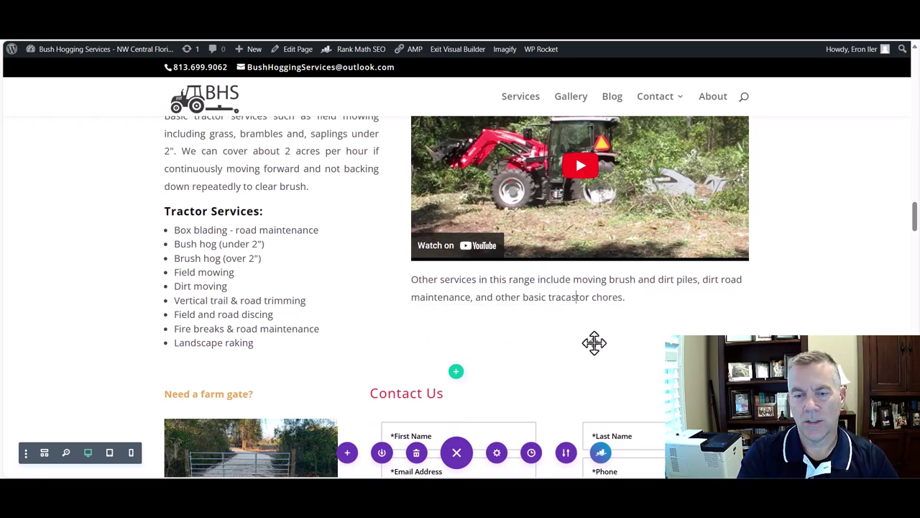
key(BackSpace)
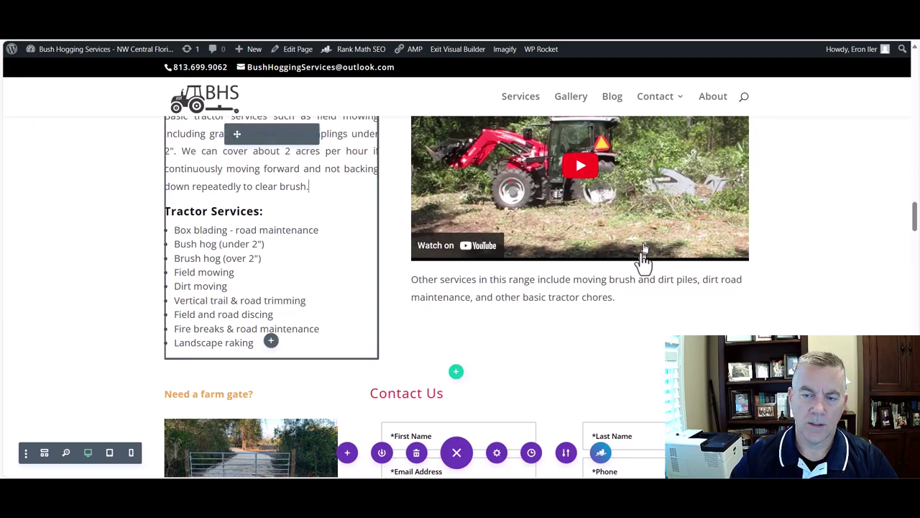
click(274, 352)
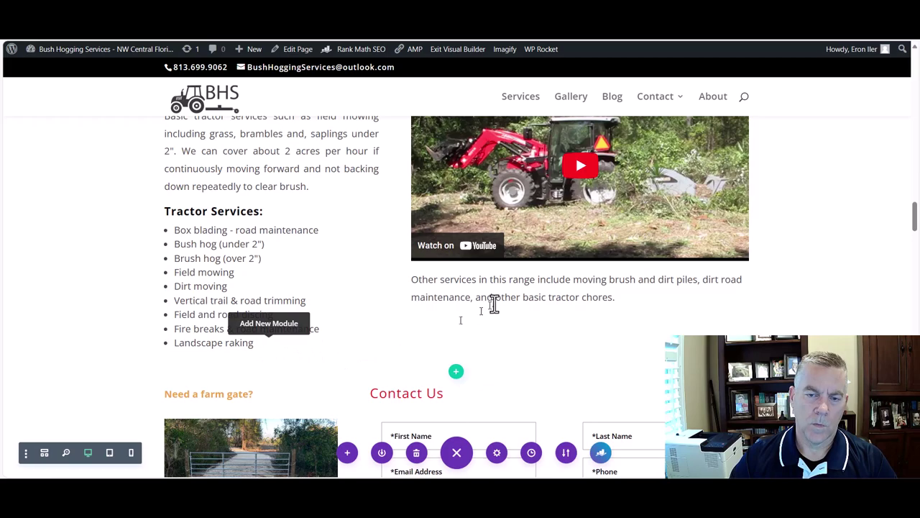
- Insert a Video module below the paragraph that begins "Other services in this range"
click(563, 256)
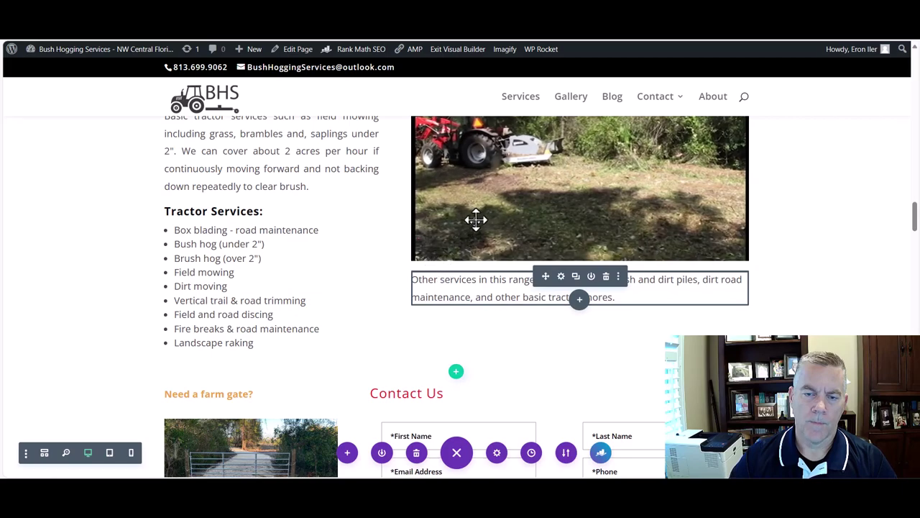
click(430, 250)
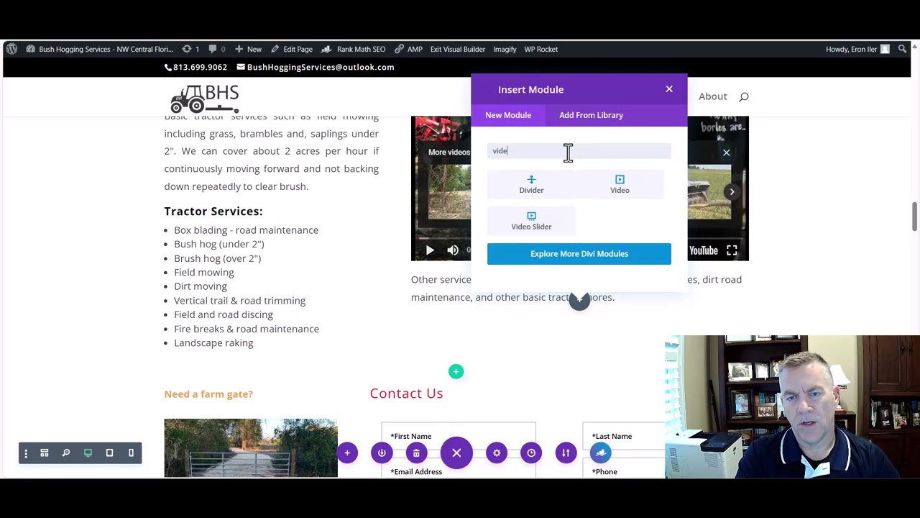
click(627, 191)
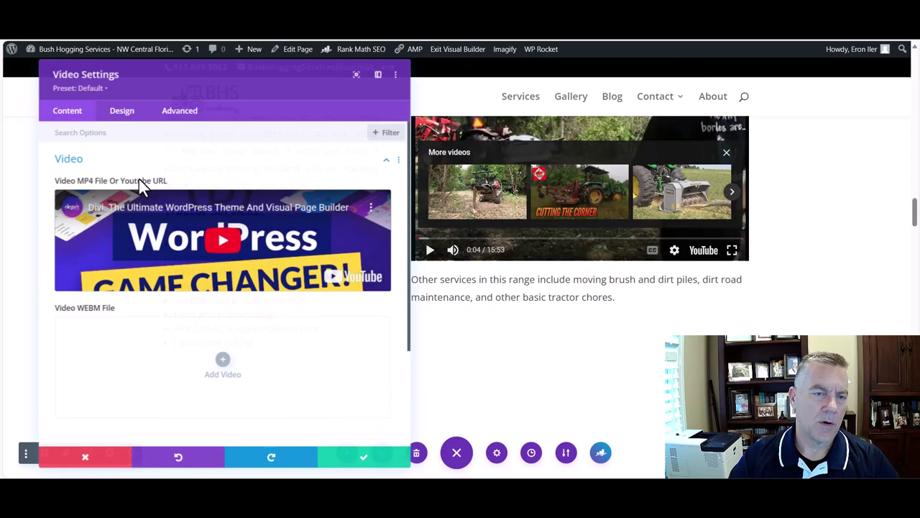
- Try the copied YouTube link for "Day 2 Excavator Stump Grubbing" as the module's video source, check the library's MP4 files, and leave the chooser
mouse_move(365, 211)
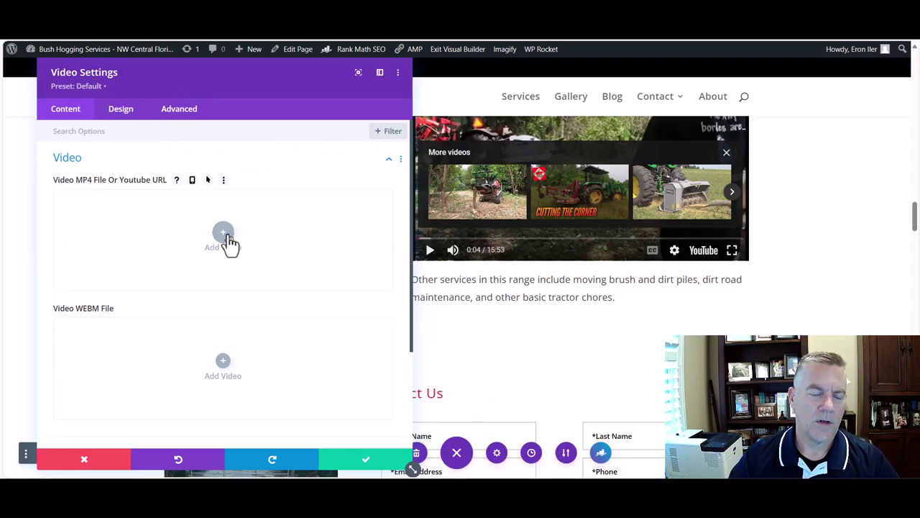
click(228, 237)
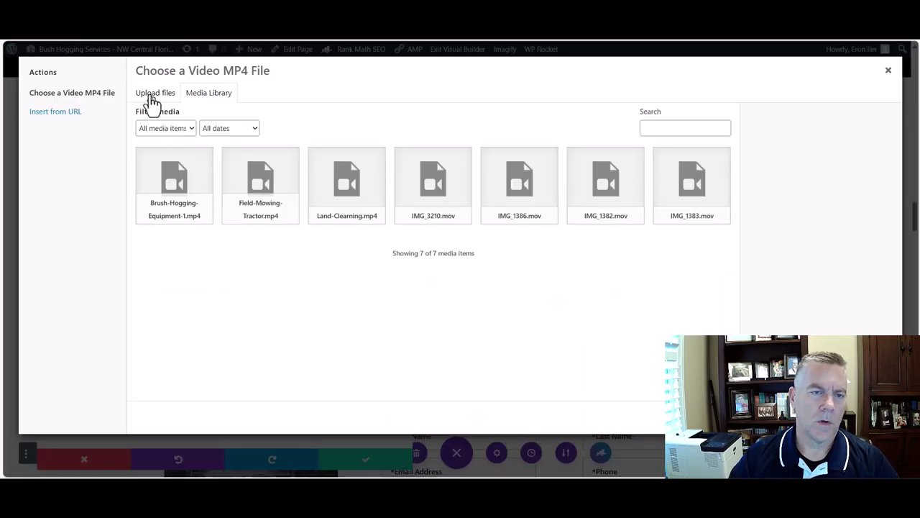
click(62, 112)
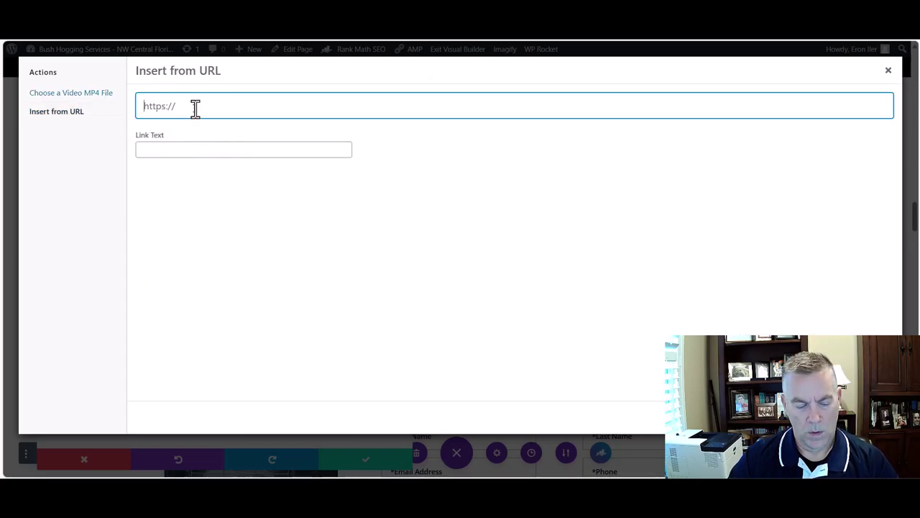
key(super+v)
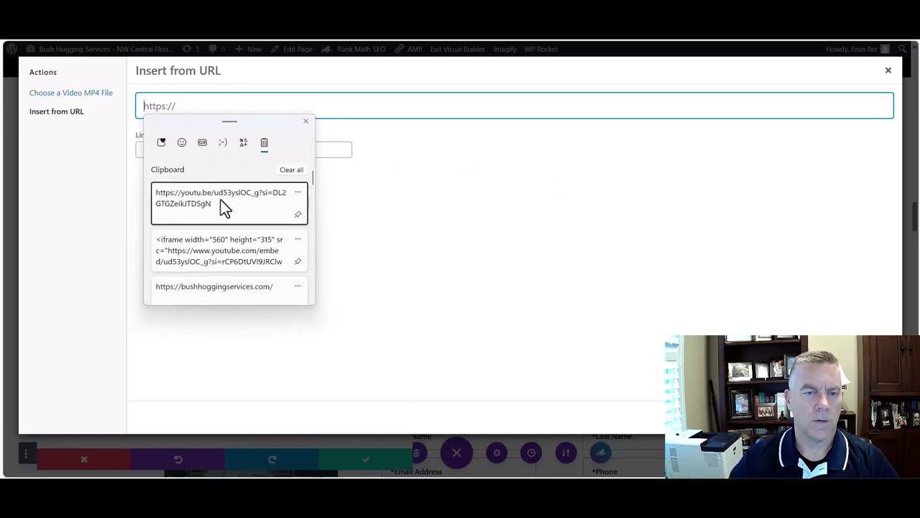
click(220, 200)
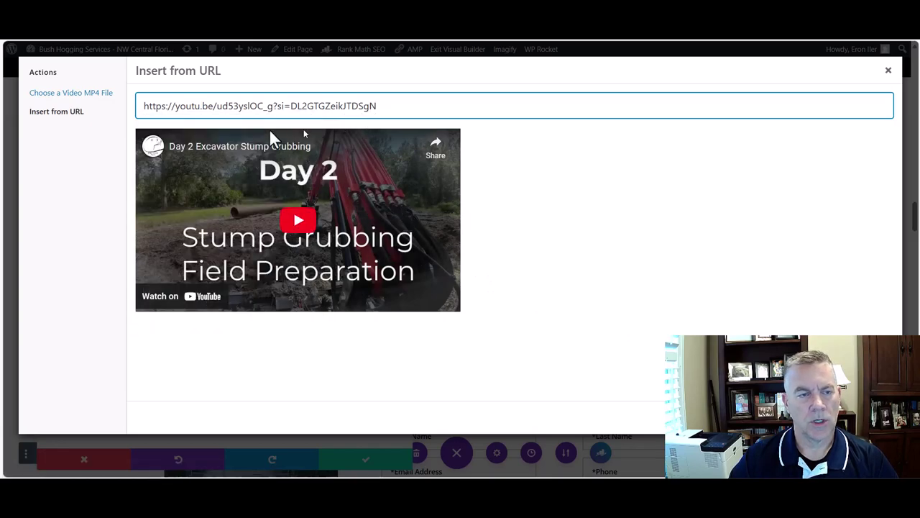
click(74, 98)
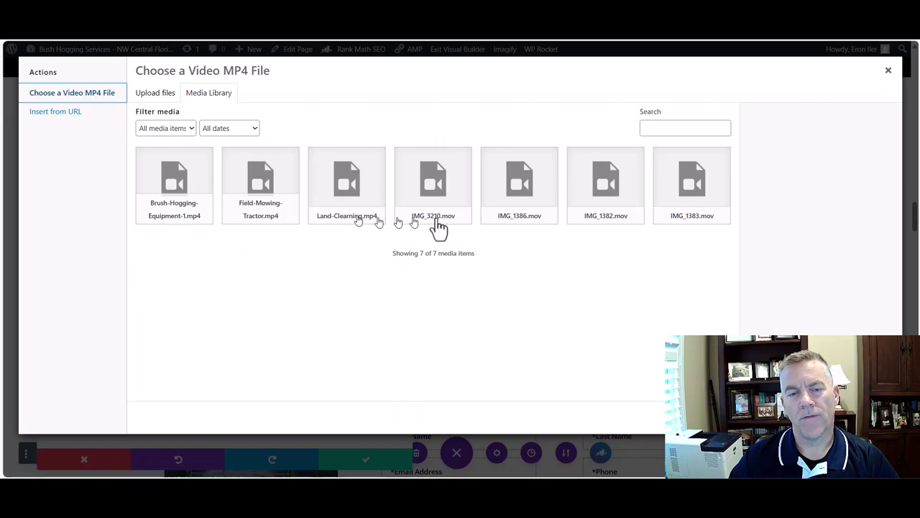
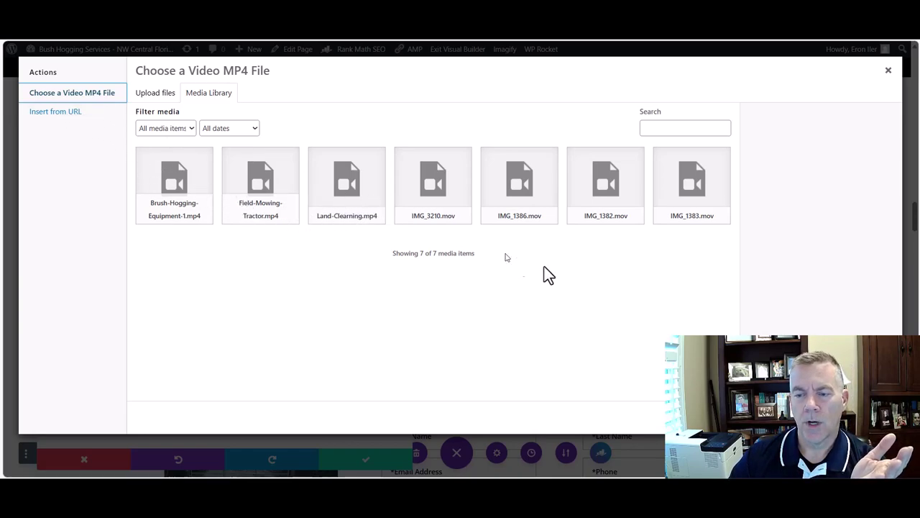
click(889, 75)
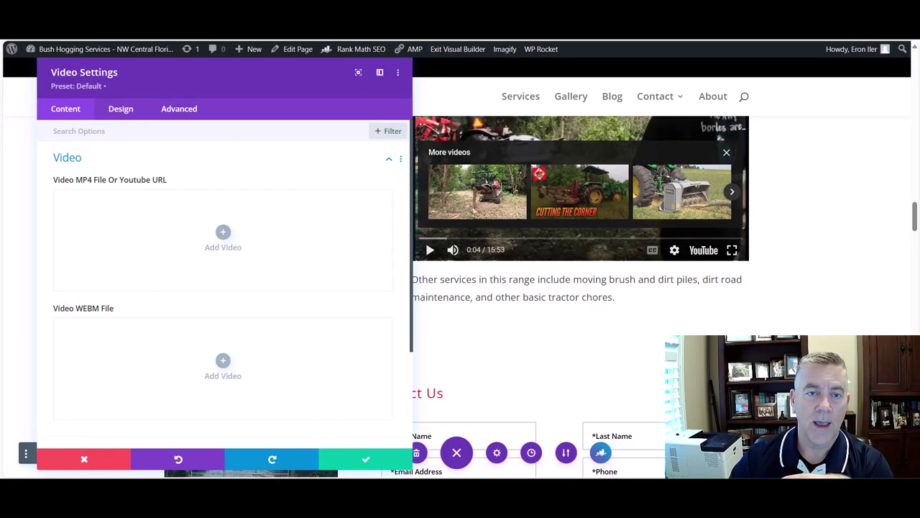
- Open the live site's Gallery page and examine its photo sections, including the photos above Field & Pasture Maintenance
click(442, 50)
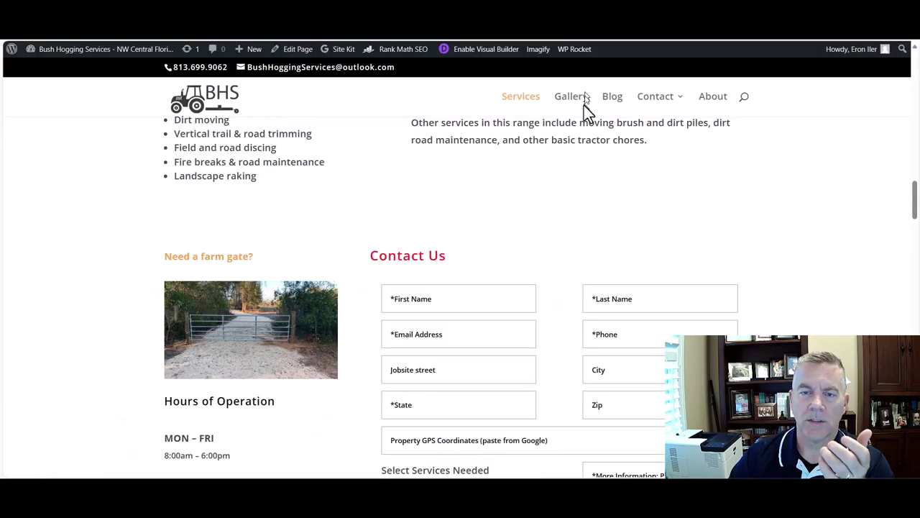
click(576, 98)
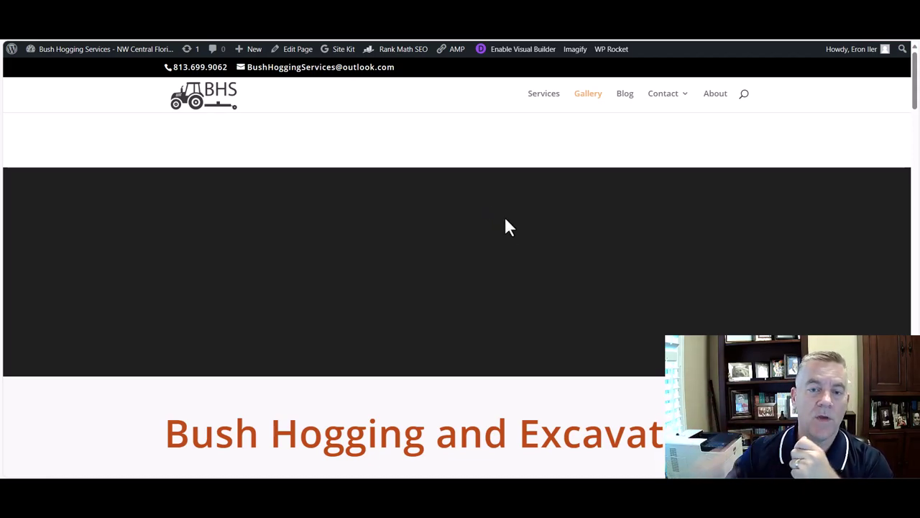
scroll(548, 227, down, 5)
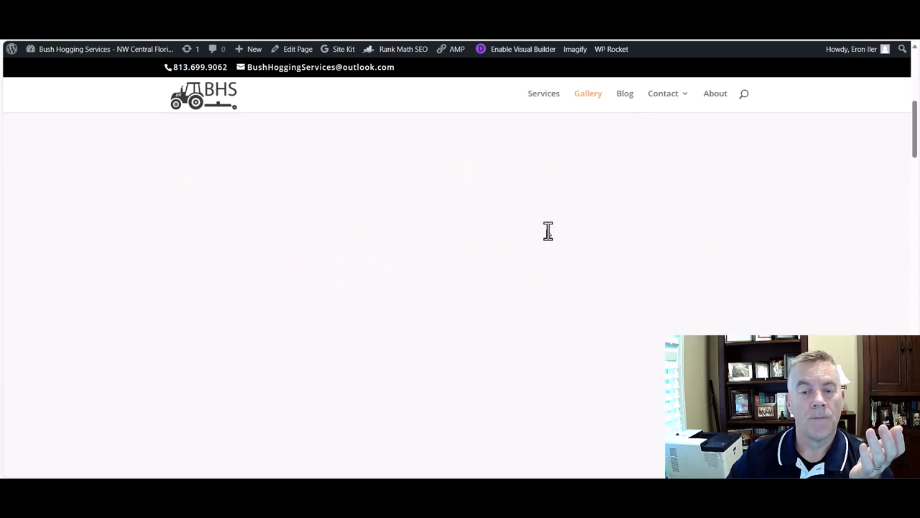
scroll(535, 274, down, 10)
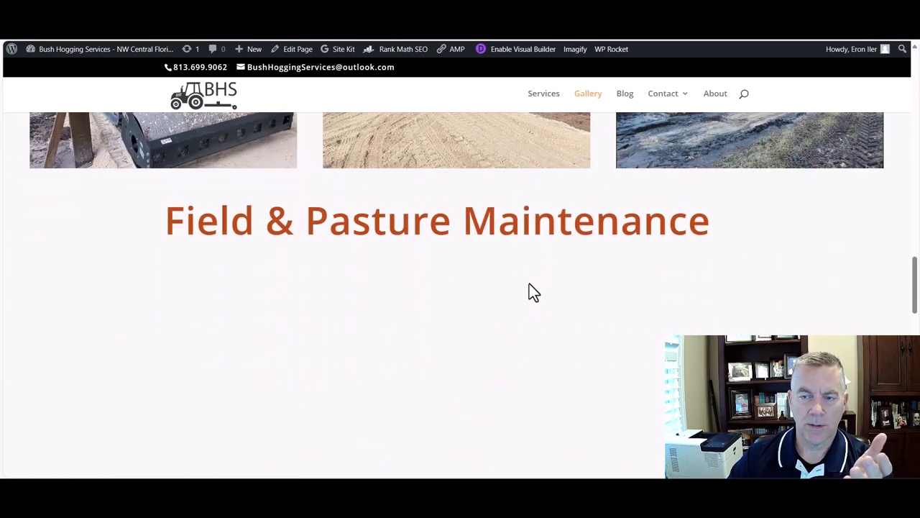
scroll(529, 286, up, 2)
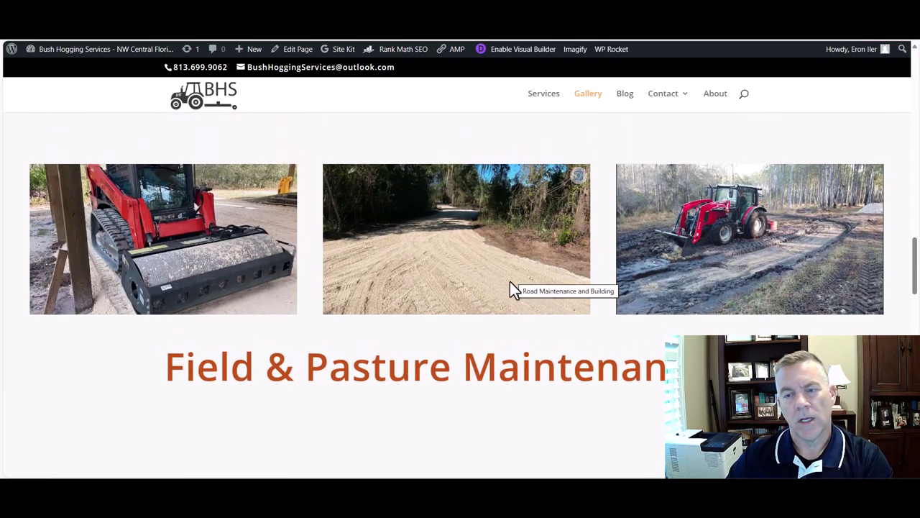
scroll(489, 277, up, 4)
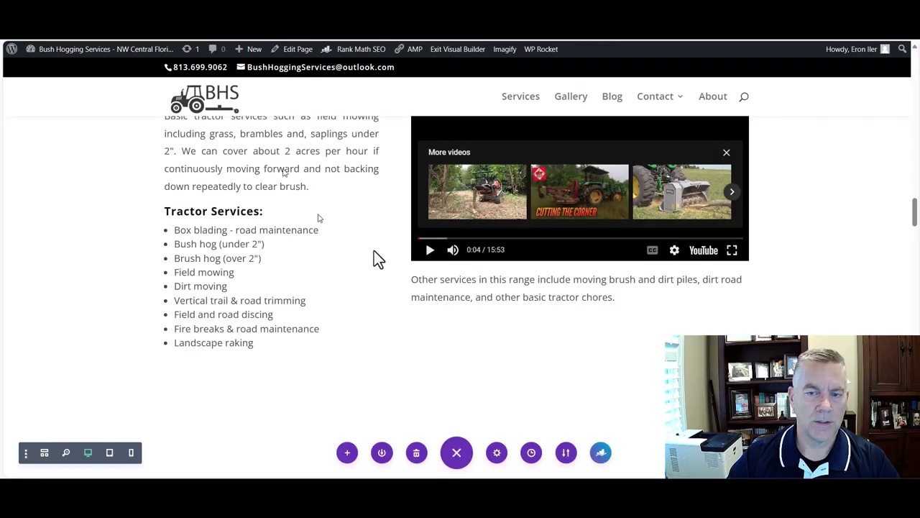
- Delete the placeholder video module below the paragraph in the General Tractor Services section
scroll(582, 258, up, 5)
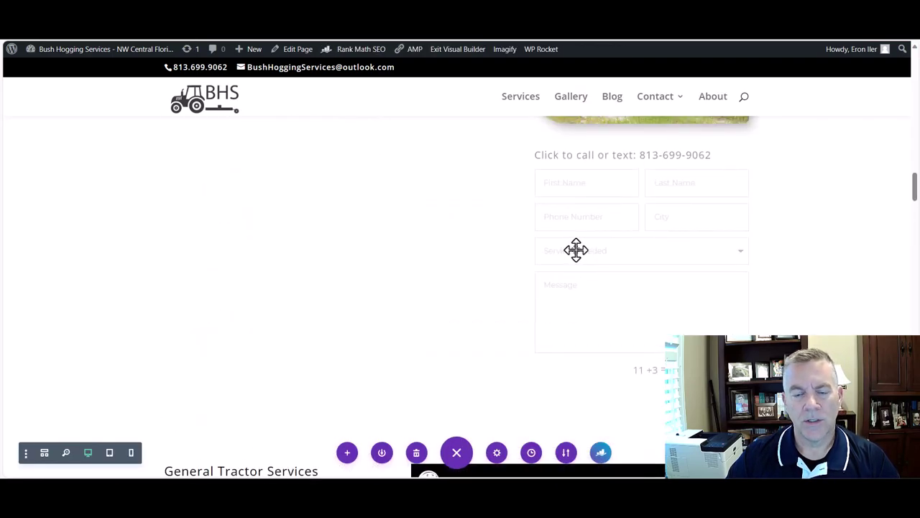
scroll(566, 306, down, 1)
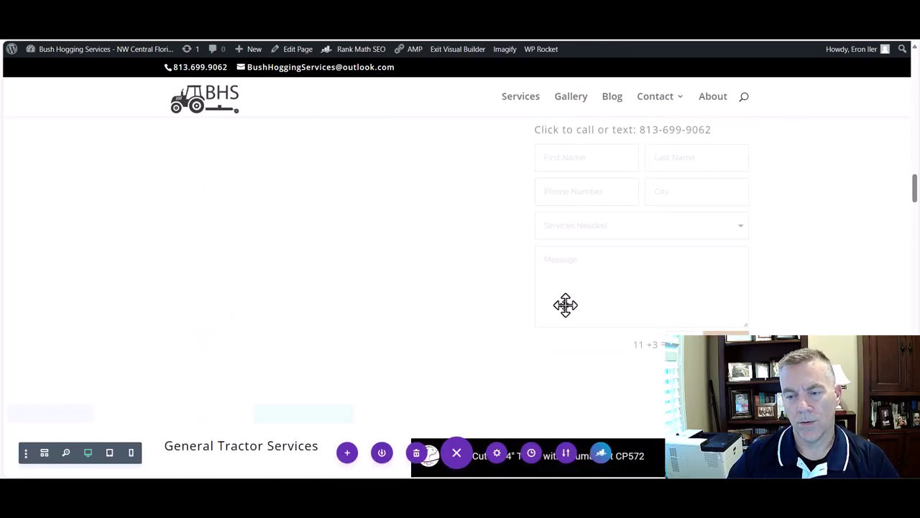
scroll(588, 308, down, 4)
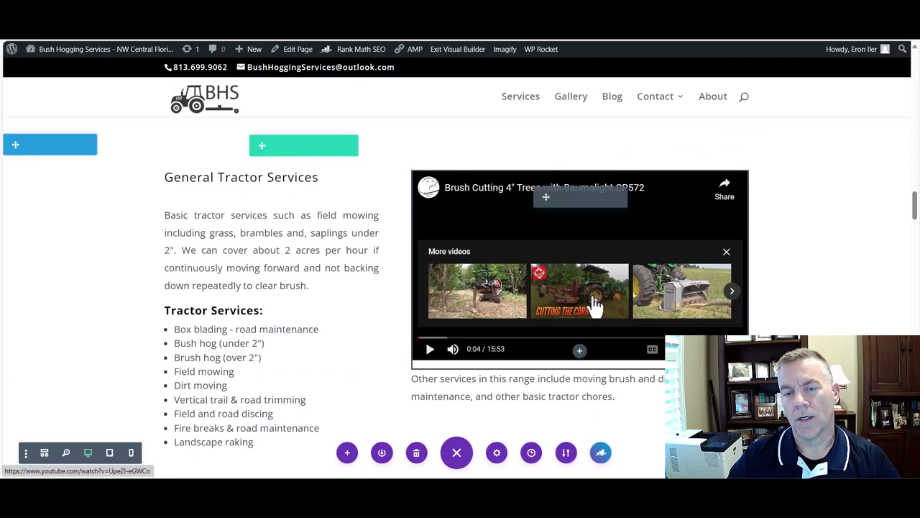
scroll(593, 327, down, 4)
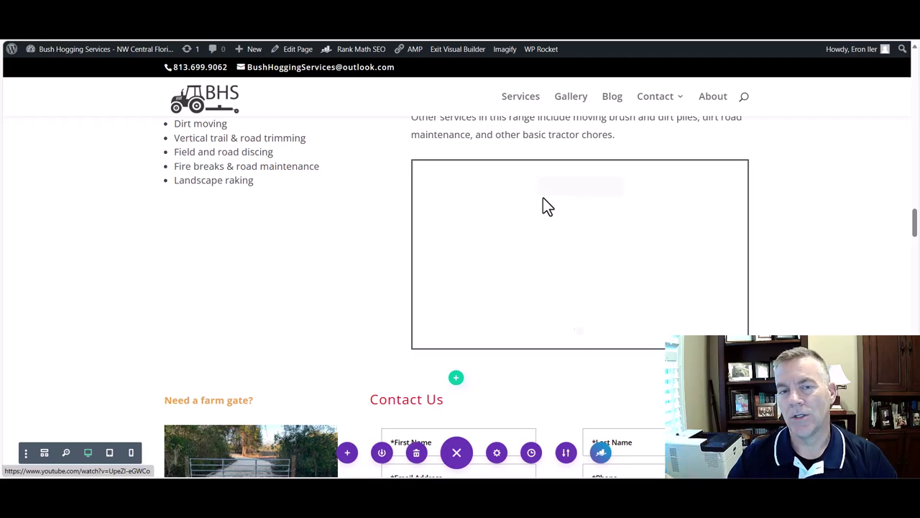
mouse_move(543, 197)
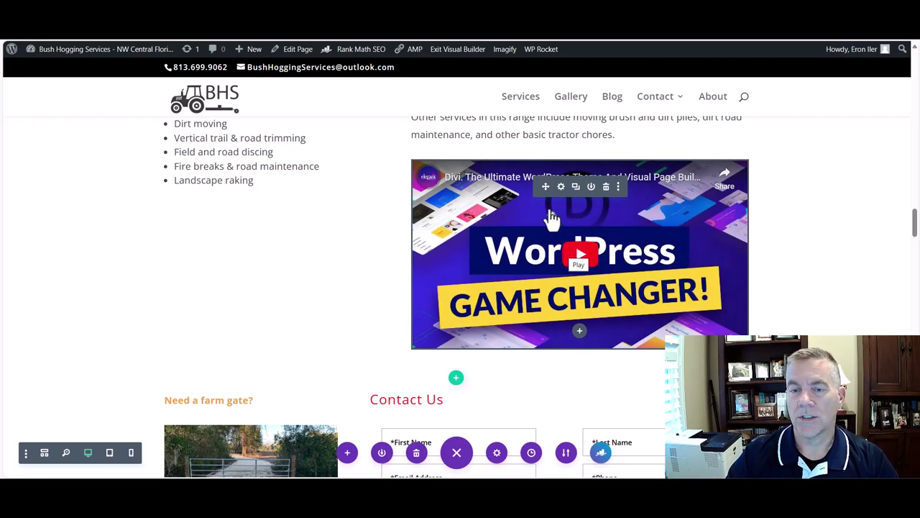
click(606, 188)
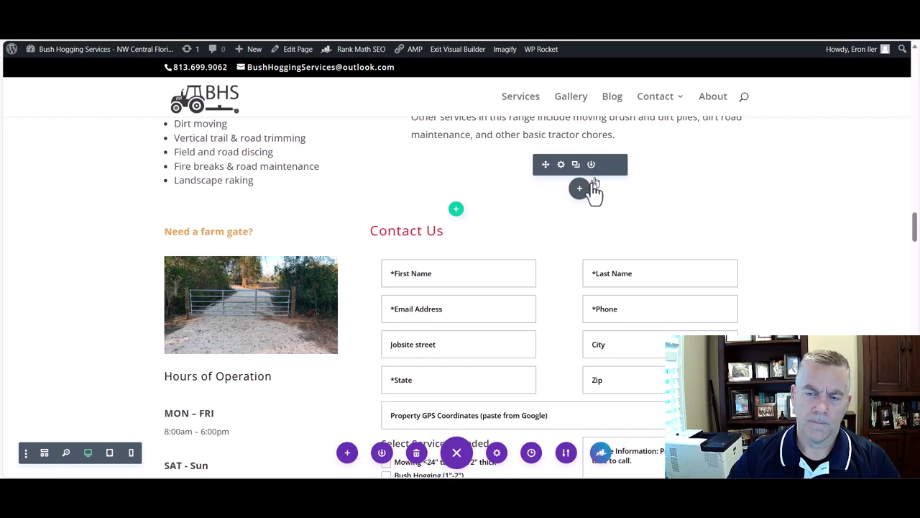
- Insert an Image module below the "Other services" paragraph and open the media library for its picture
click(580, 189)
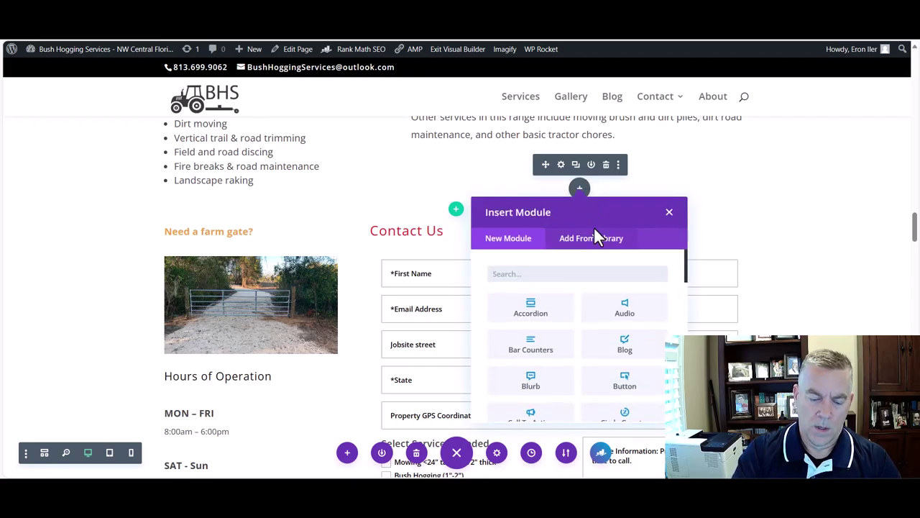
text(imag)
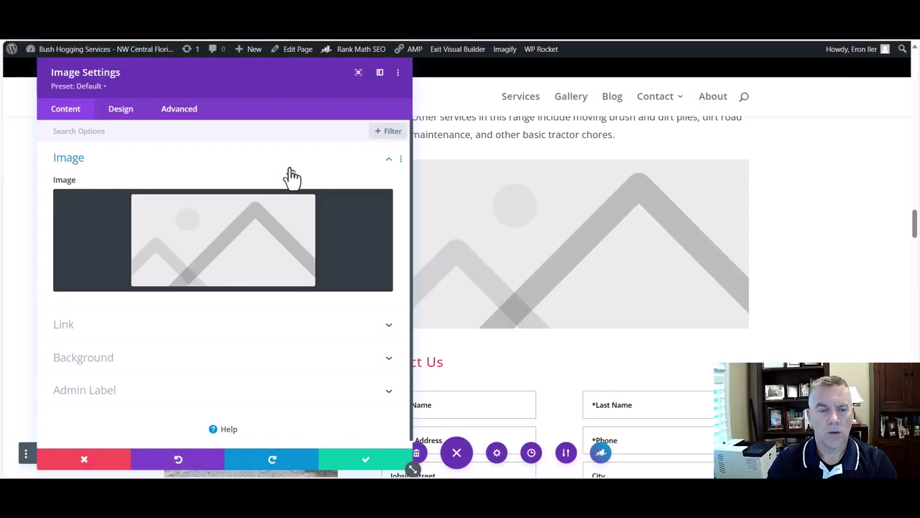
click(241, 235)
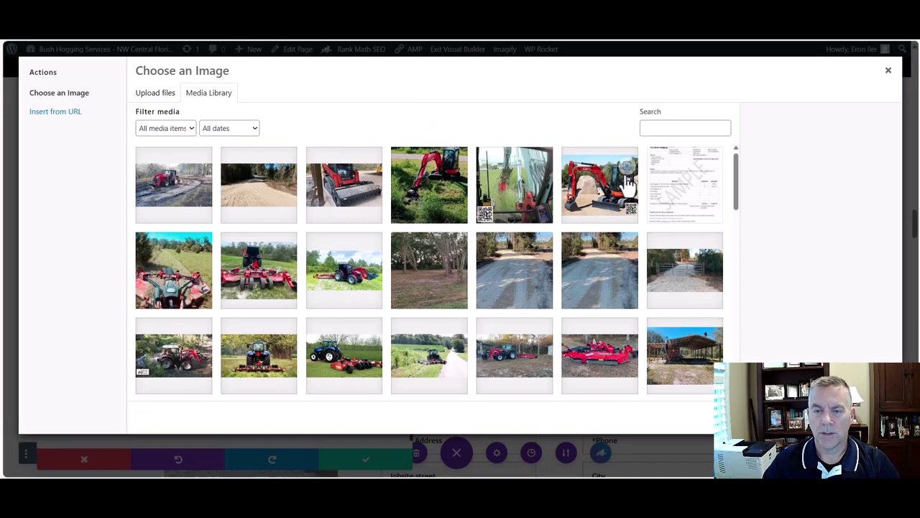
- Select the excavator photo Rentention-Pond-Maintenance-Near-Me.jpg, review its alt text and description, and use it as the module's image
click(590, 197)
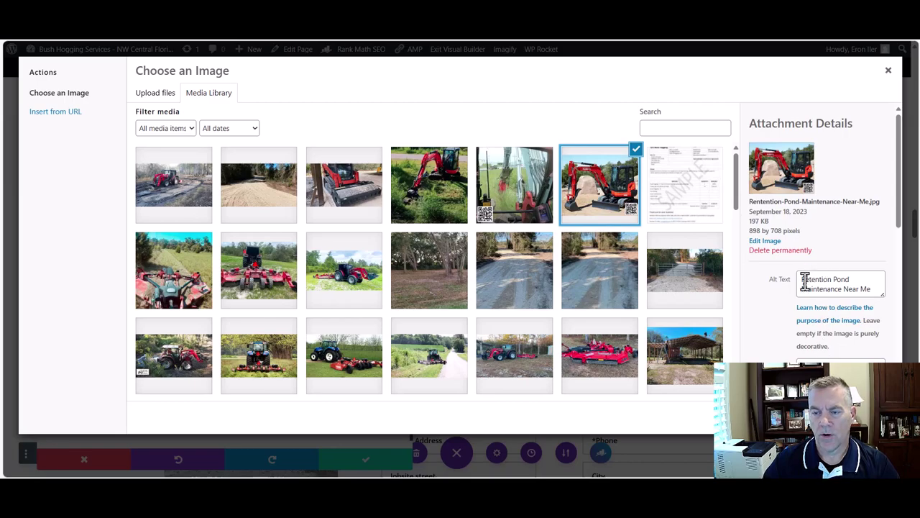
scroll(850, 286, down, 1)
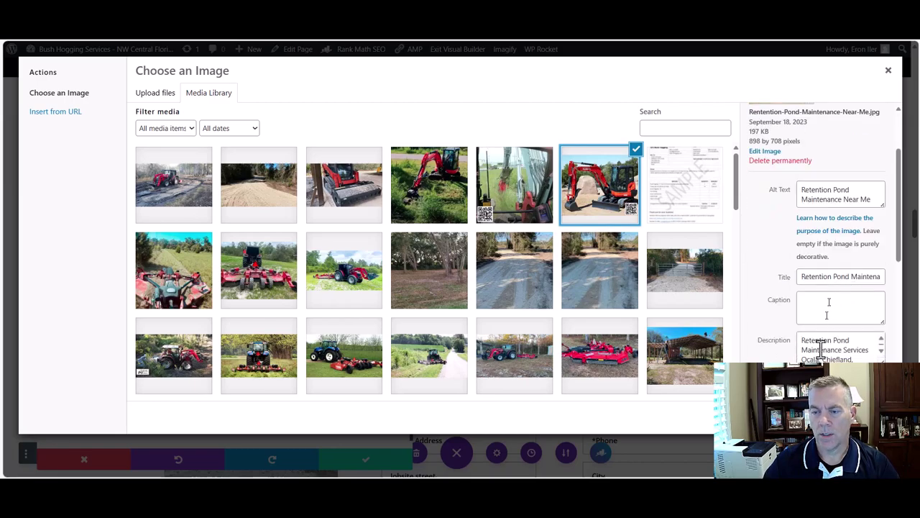
click(844, 352)
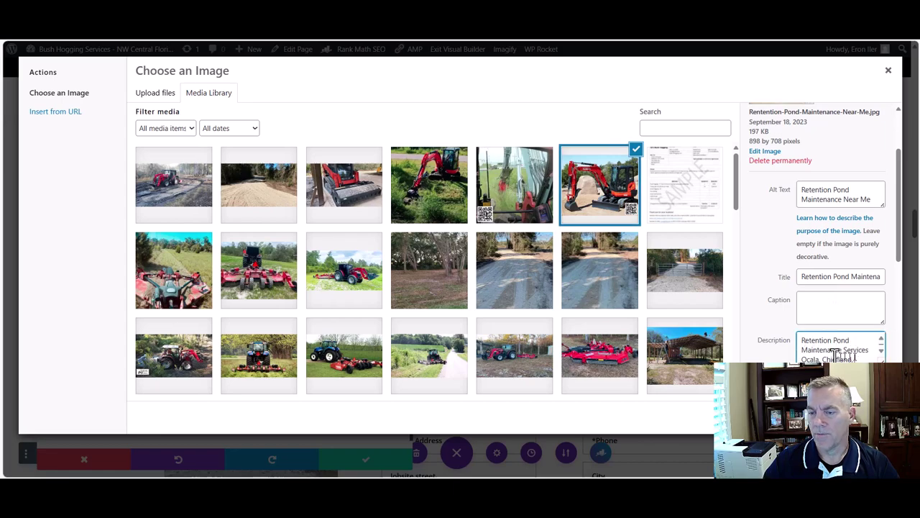
scroll(827, 352, down, 1)
drag(801, 348, 823, 352)
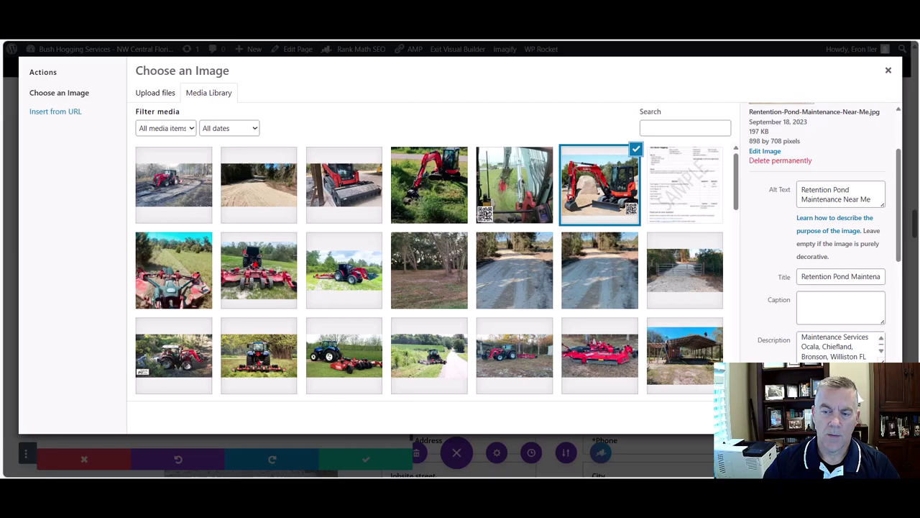
click(841, 417)
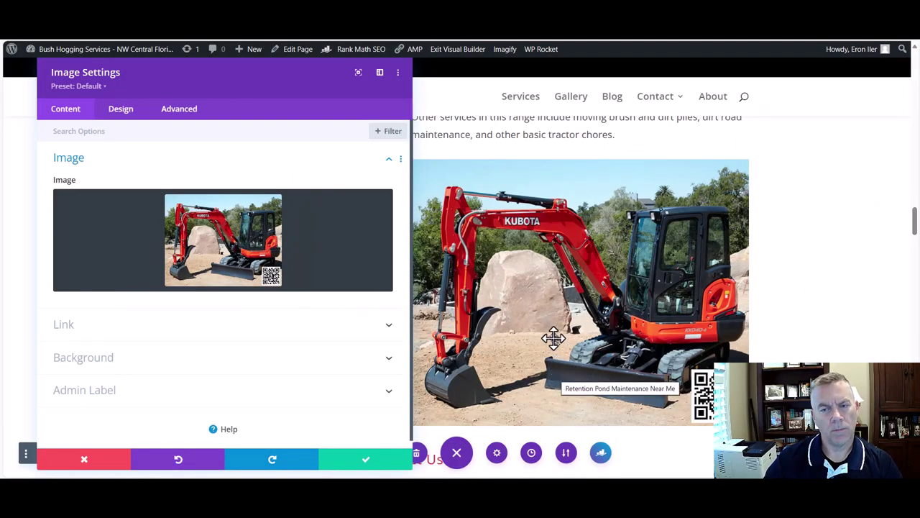
- Set the excavator image's width to 80%, center the module, and save its settings
click(124, 120)
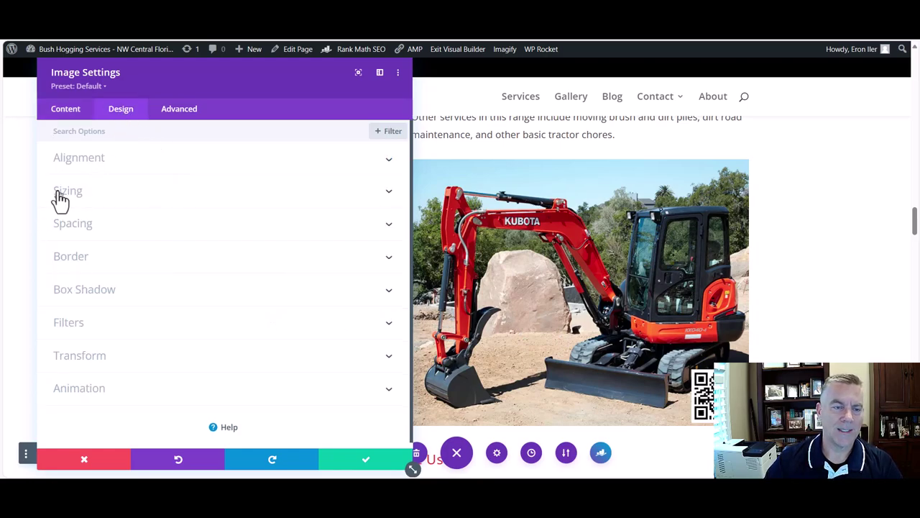
click(58, 201)
click(335, 217)
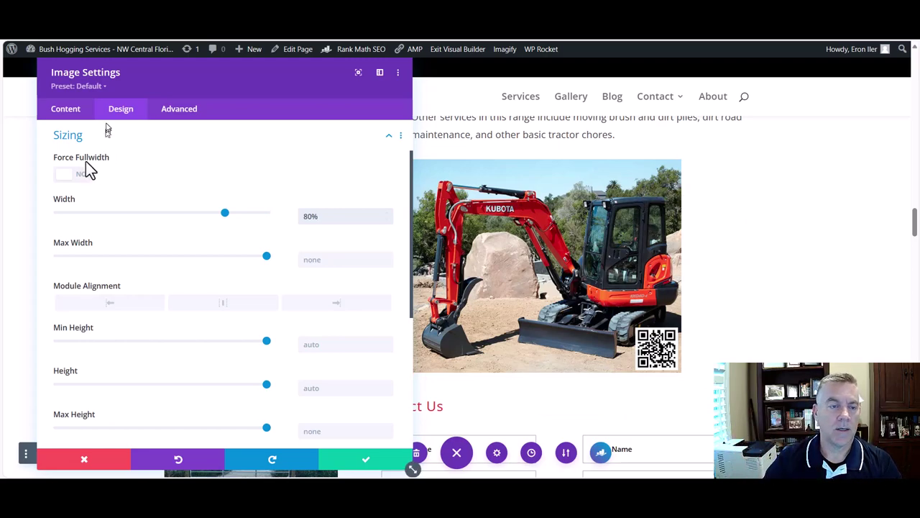
scroll(85, 176, up, 2)
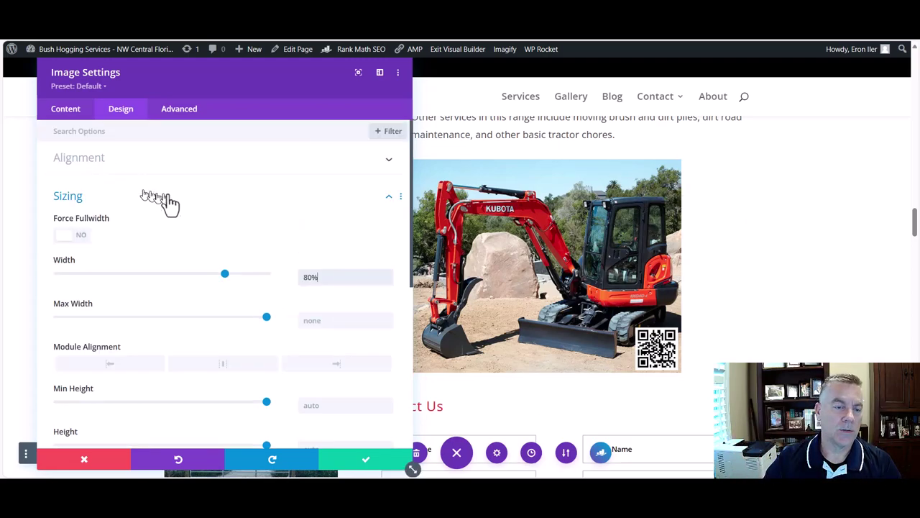
click(238, 369)
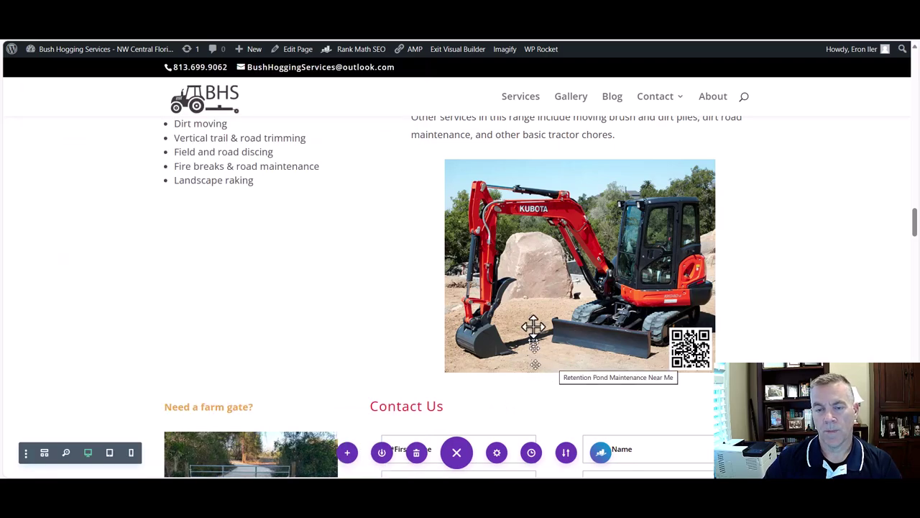
mouse_move(584, 286)
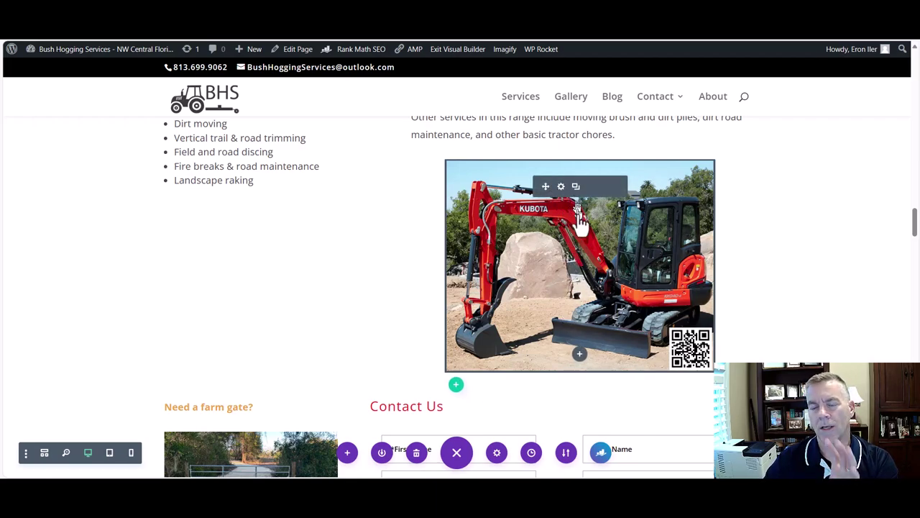
click(581, 234)
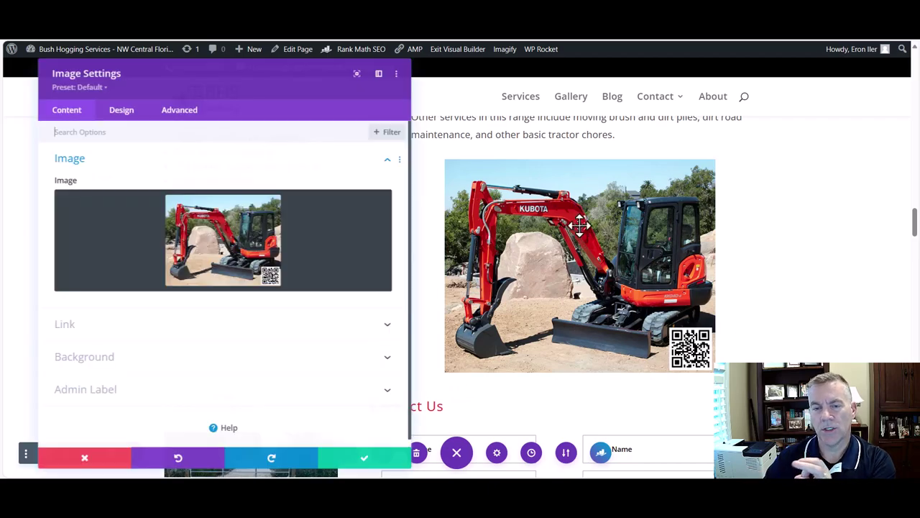
click(78, 332)
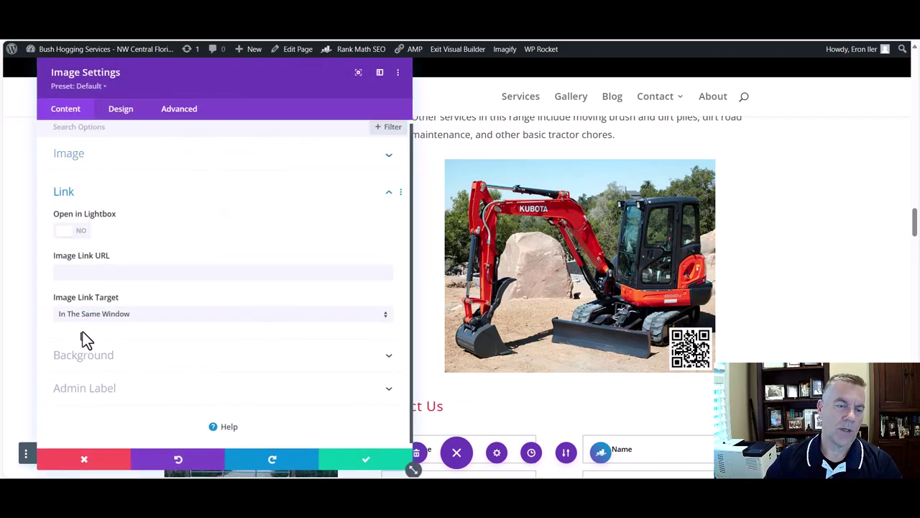
click(90, 270)
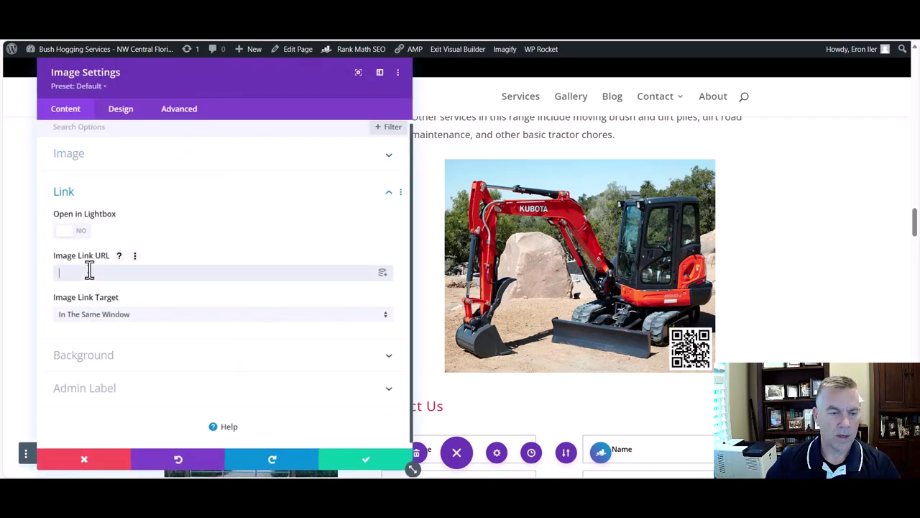
key(super+v)
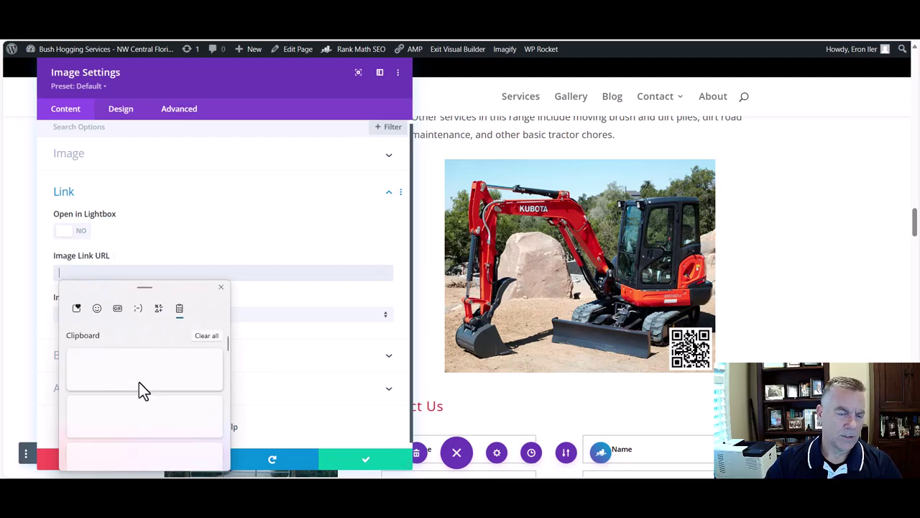
click(144, 365)
click(304, 246)
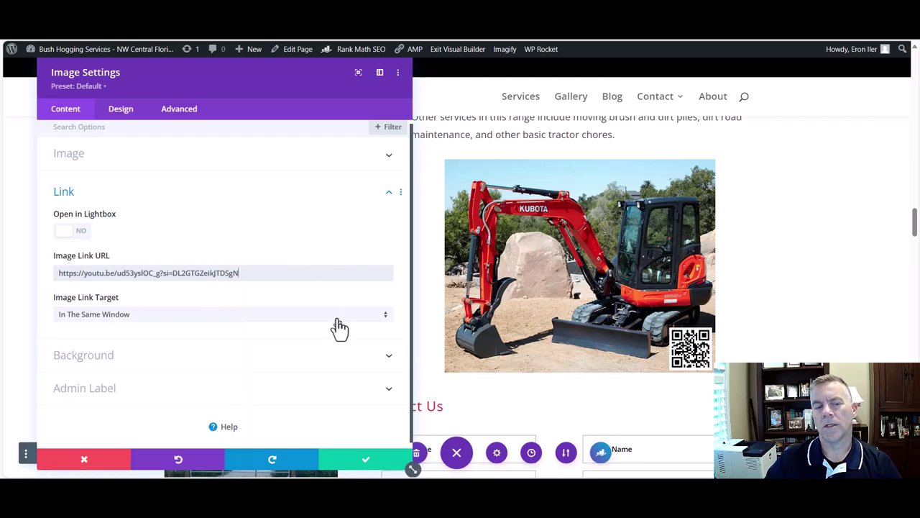
- Make the excavator image's link open in a new tab and save the image settings
click(182, 322)
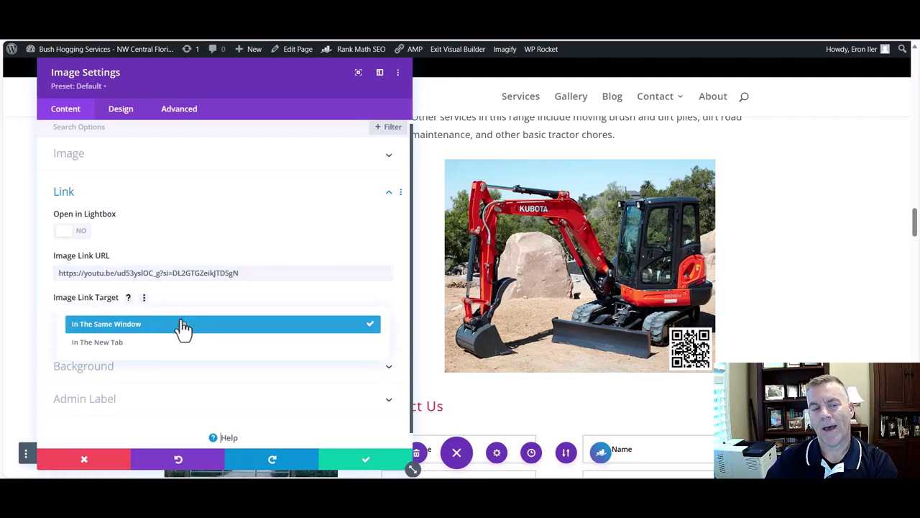
click(110, 347)
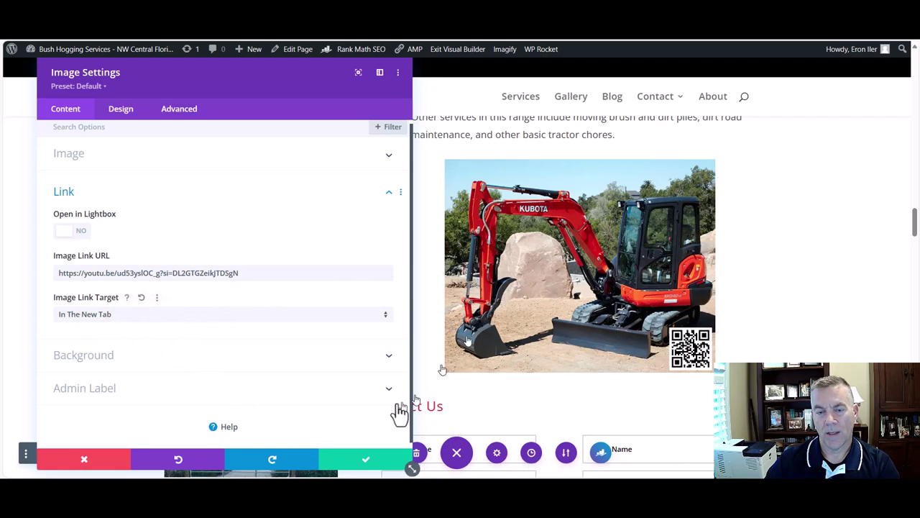
click(367, 466)
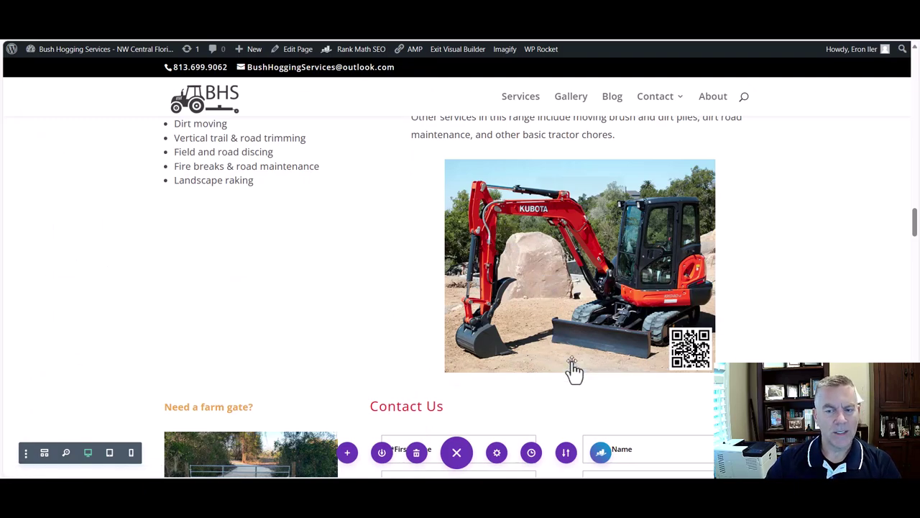
- Insert an Icon module directly below the excavator image
mouse_move(575, 371)
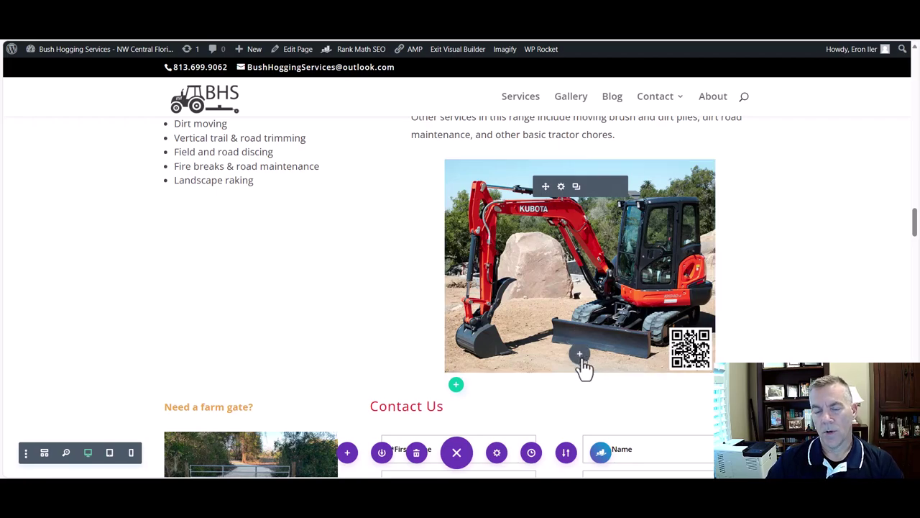
click(581, 356)
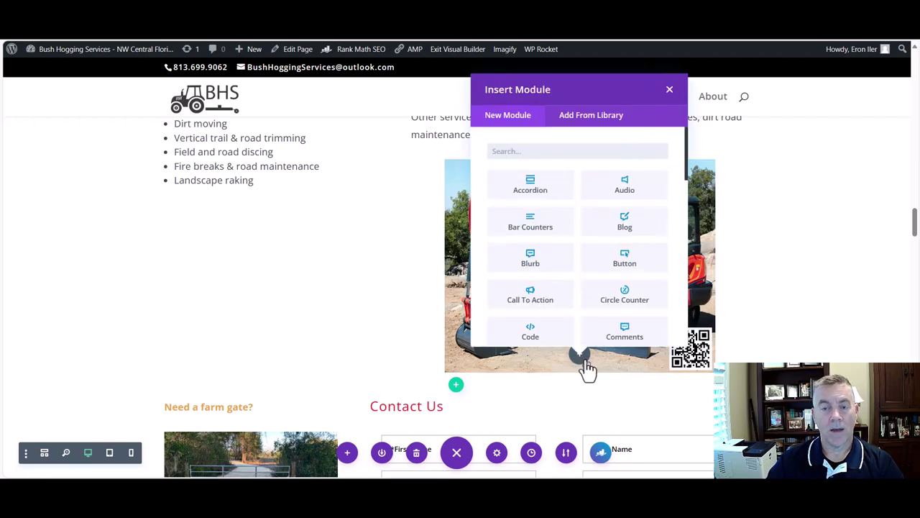
text(icon)
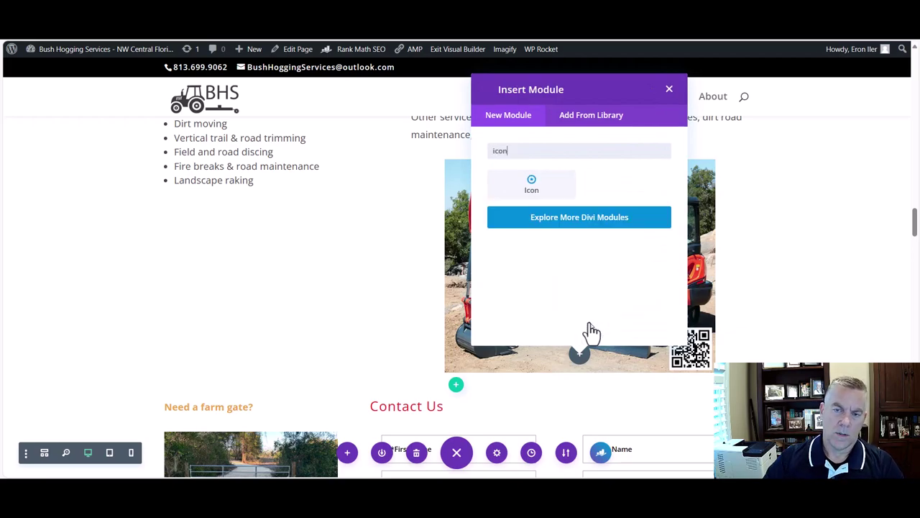
click(534, 187)
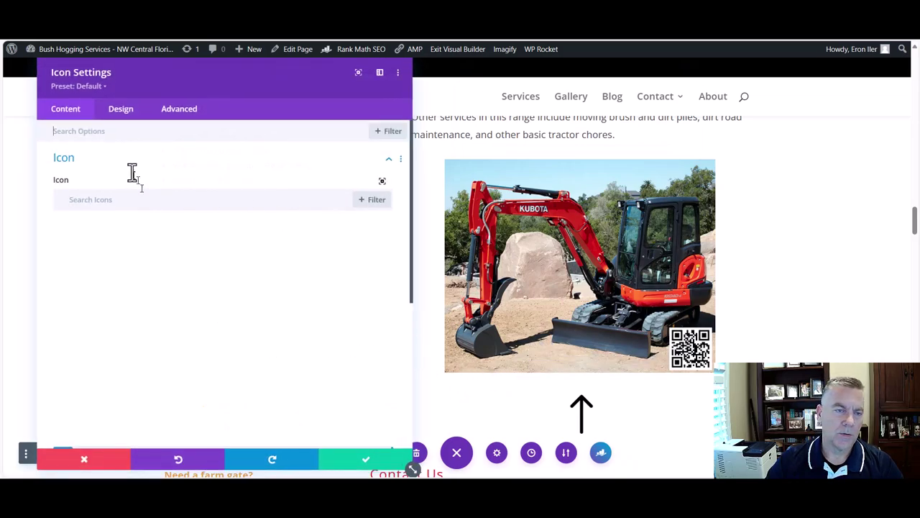
- Try to find a play symbol for the new icon by limiting the list to Divi Icons and searching for "play"
click(123, 115)
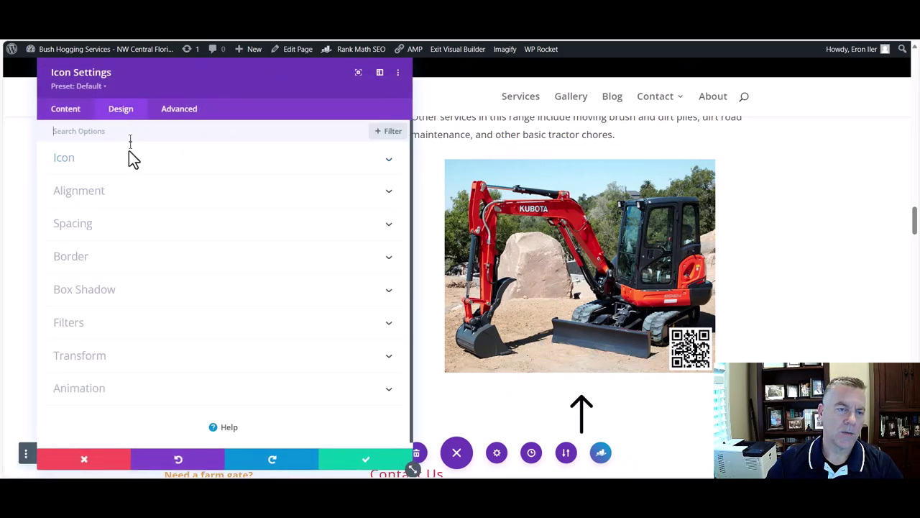
click(148, 173)
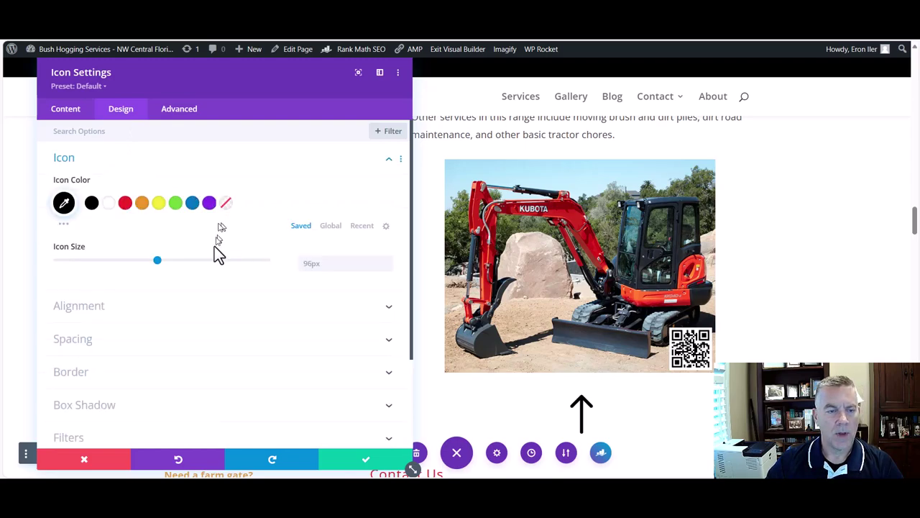
click(65, 115)
click(66, 171)
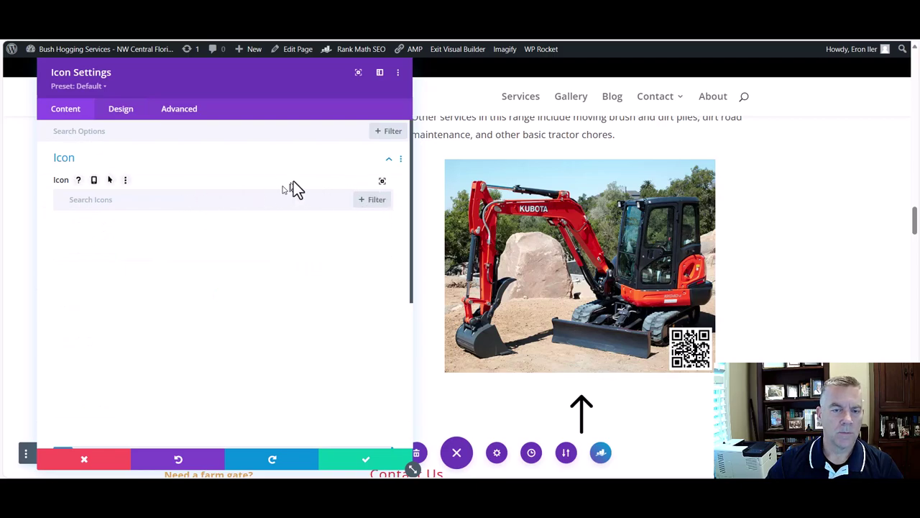
click(372, 201)
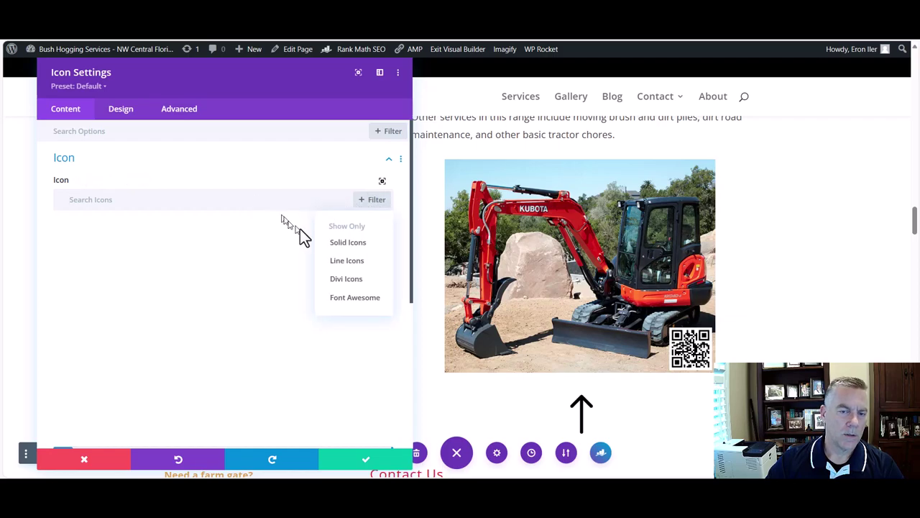
click(344, 281)
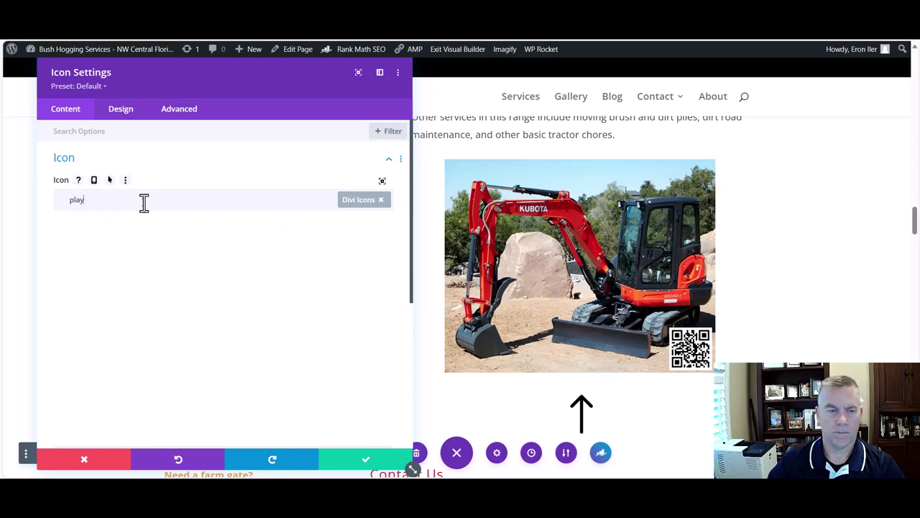
key(Escape)
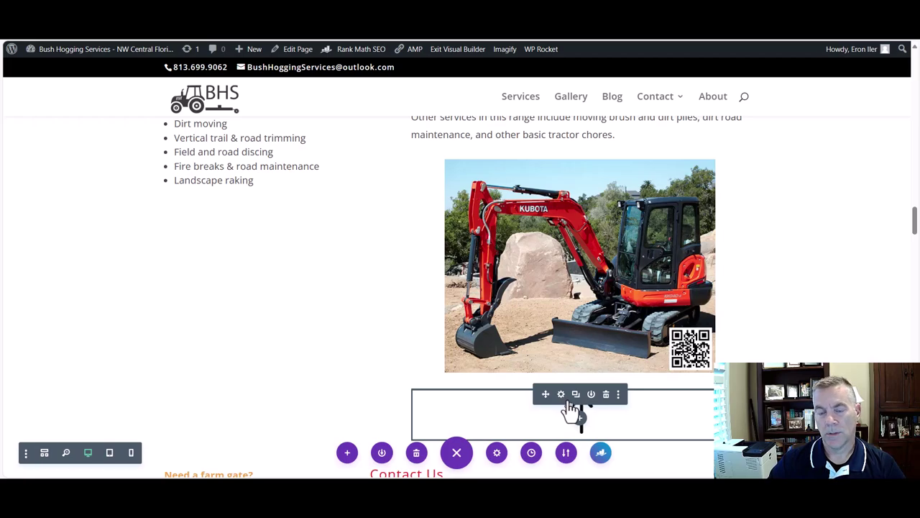
- Reopen the icon module's settings and choose the circled right-pointing play arrow as its symbol
click(561, 395)
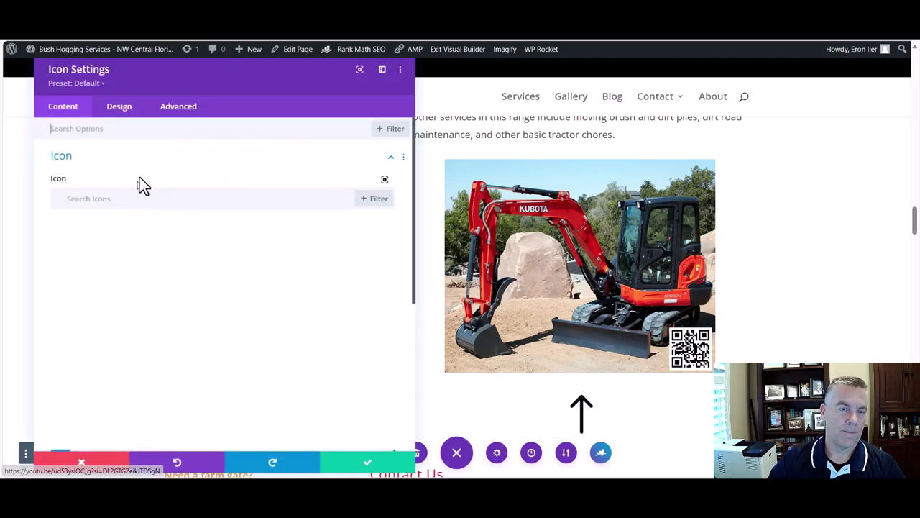
click(120, 115)
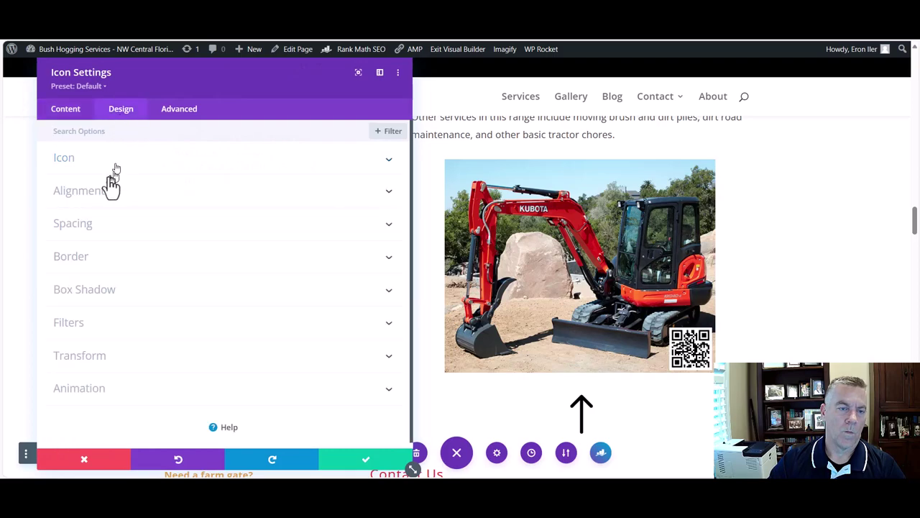
click(62, 166)
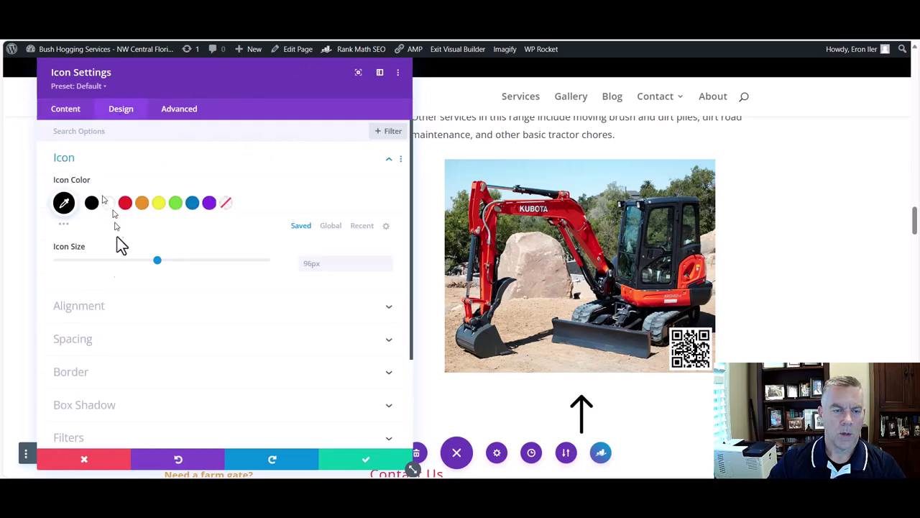
scroll(185, 316, down, 2)
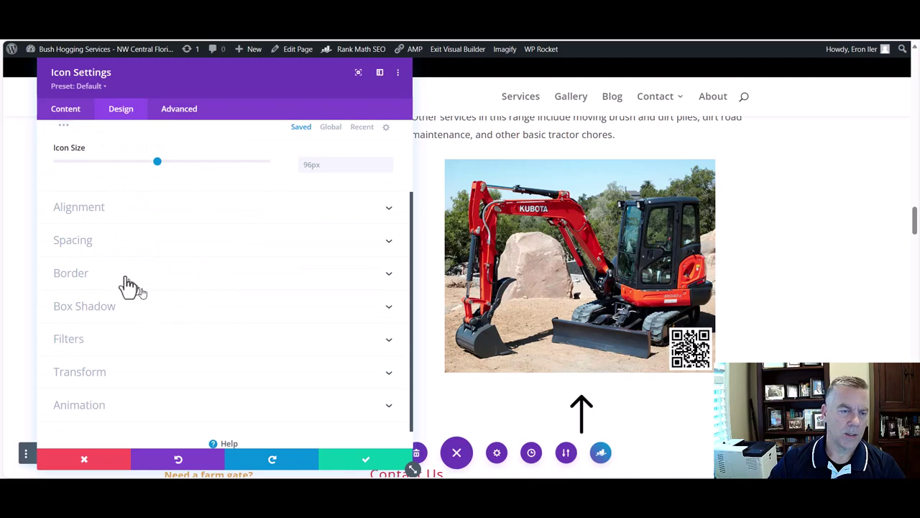
scroll(100, 232, up, 2)
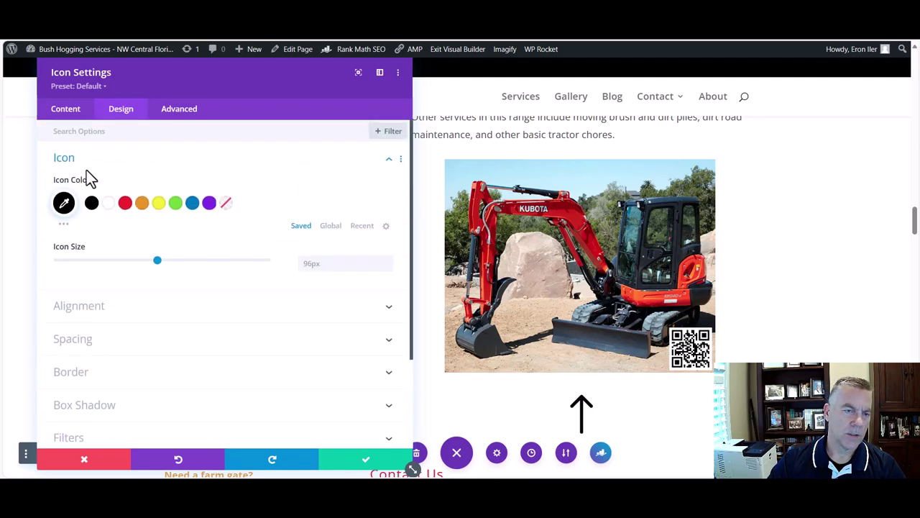
click(67, 112)
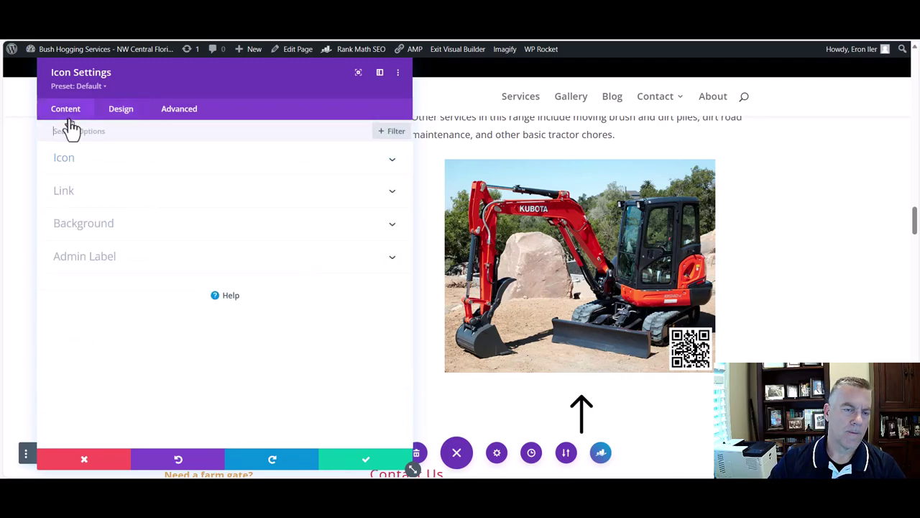
click(76, 171)
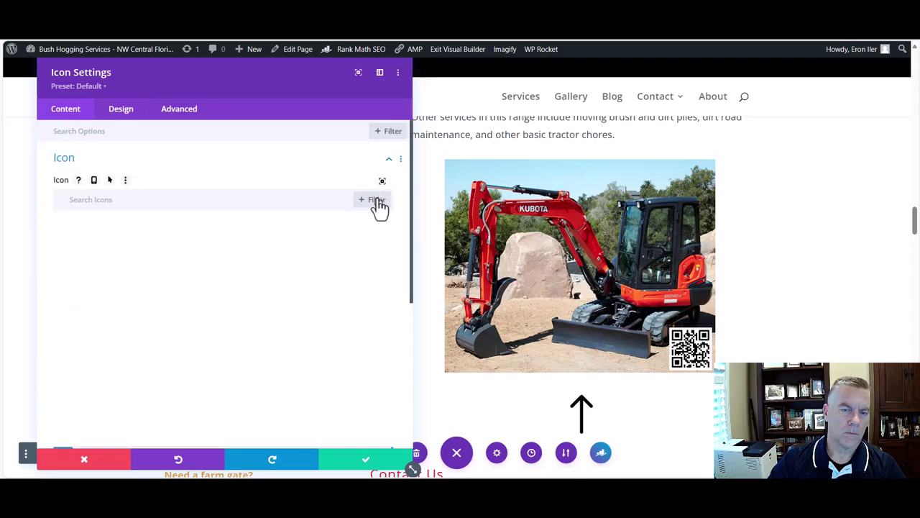
scroll(351, 285, down, 2)
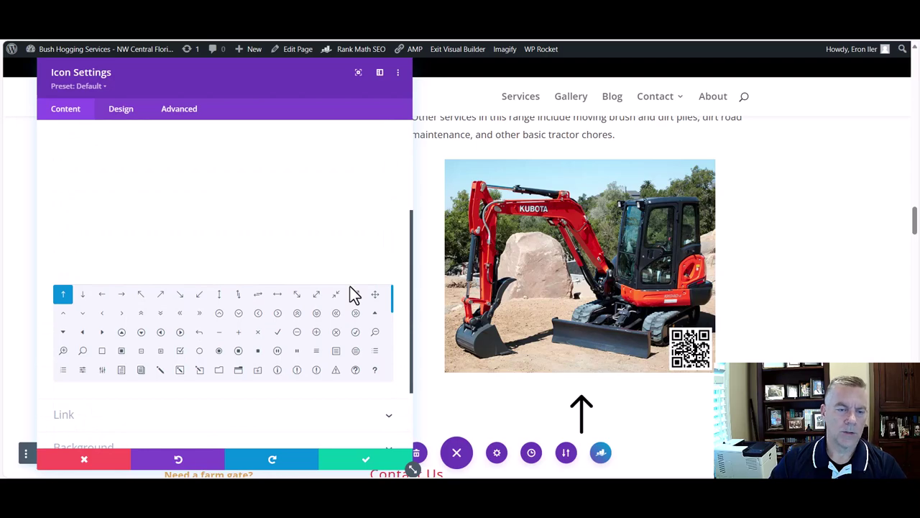
click(180, 333)
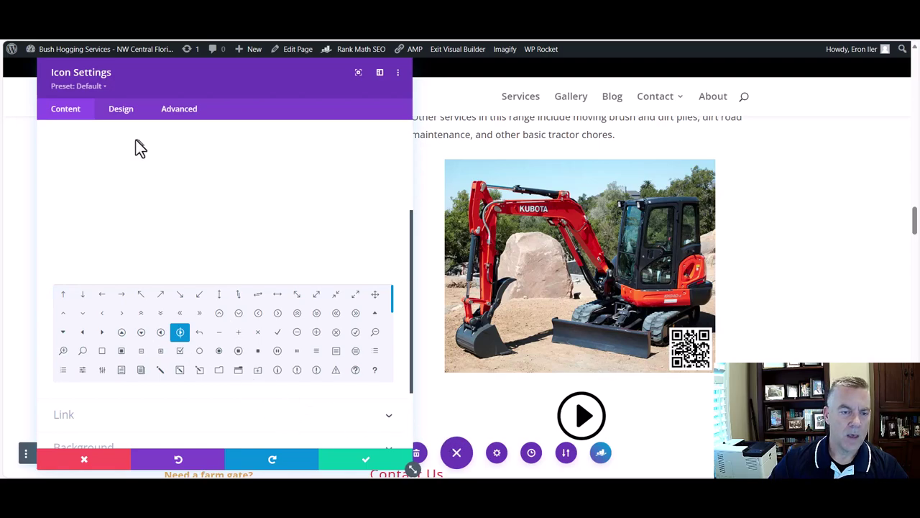
- Try orange and yellow on the play icon, and settle on red #e02b20 as its color
click(119, 116)
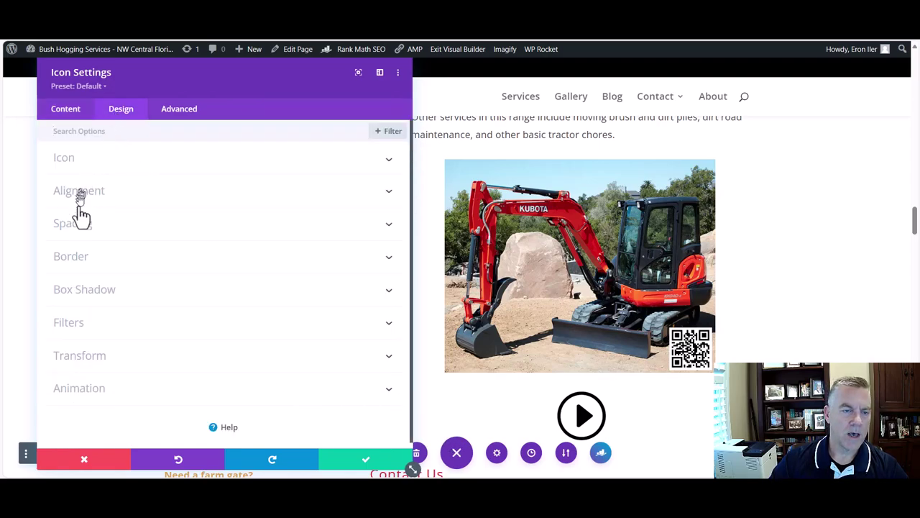
click(75, 172)
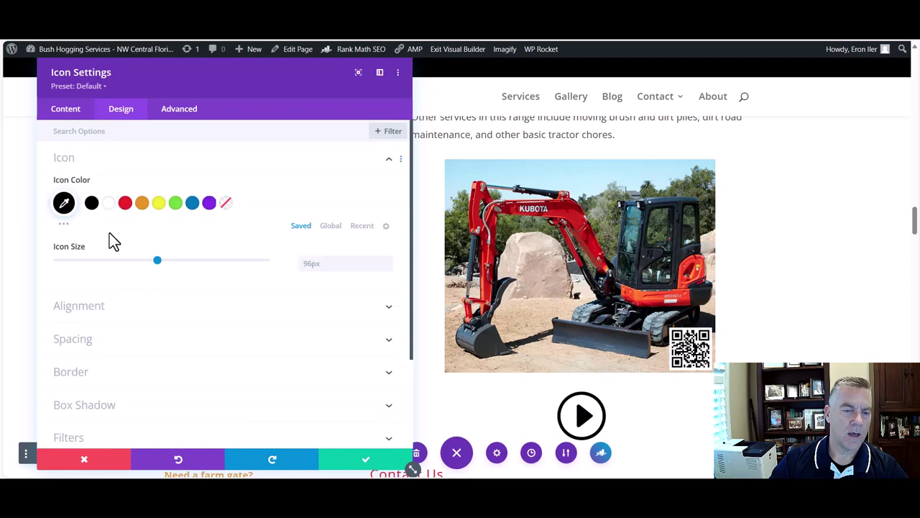
click(142, 204)
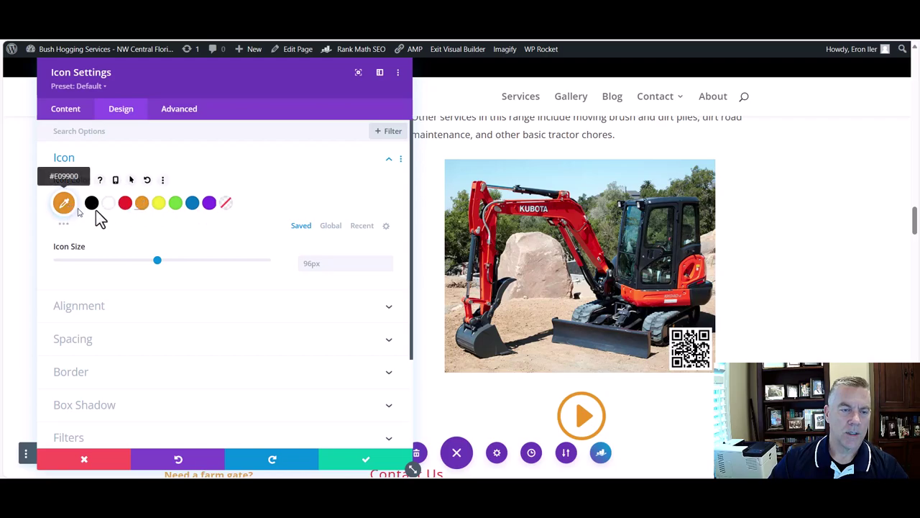
click(159, 204)
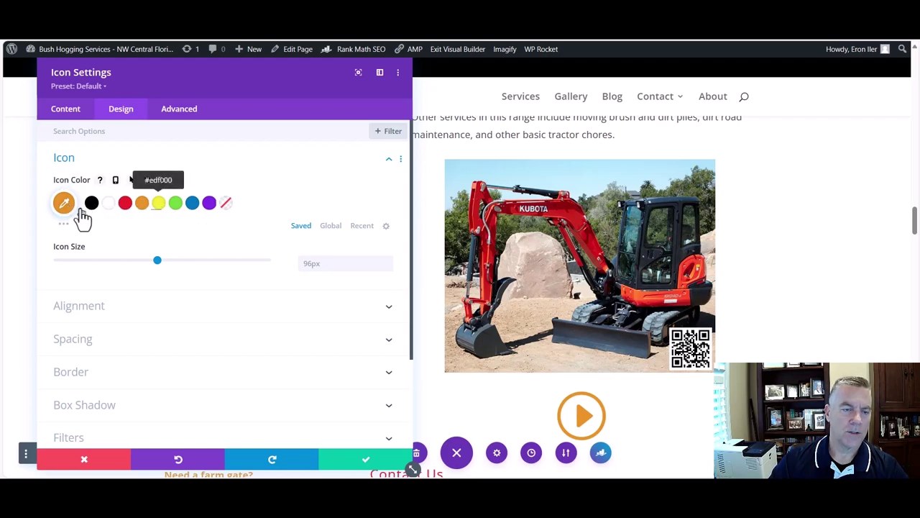
click(64, 203)
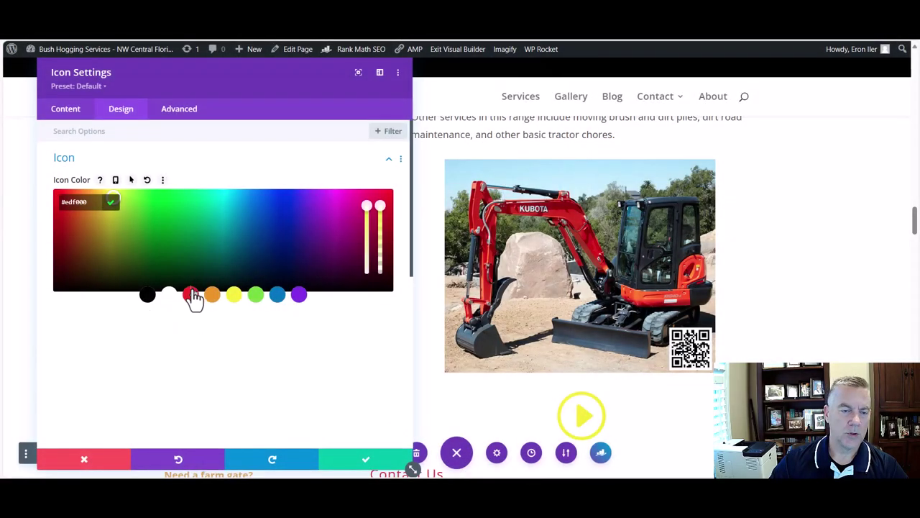
click(192, 295)
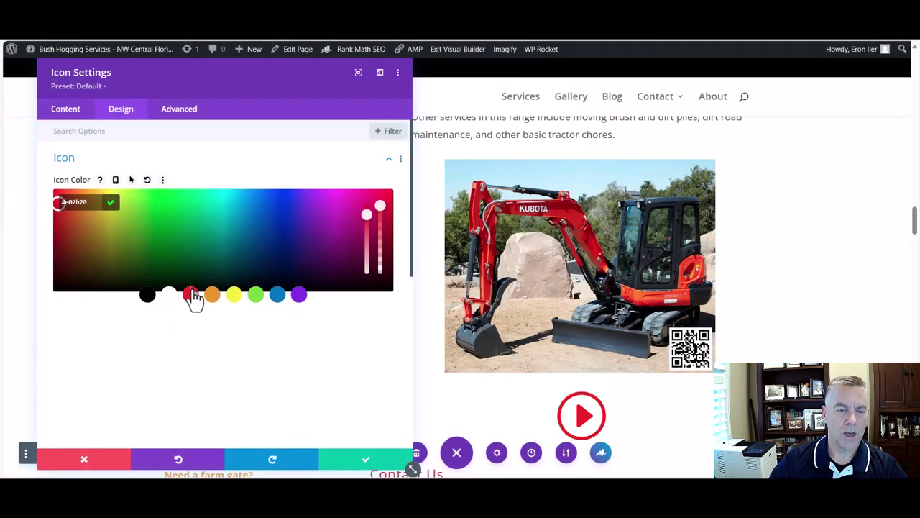
scroll(314, 352, down, 3)
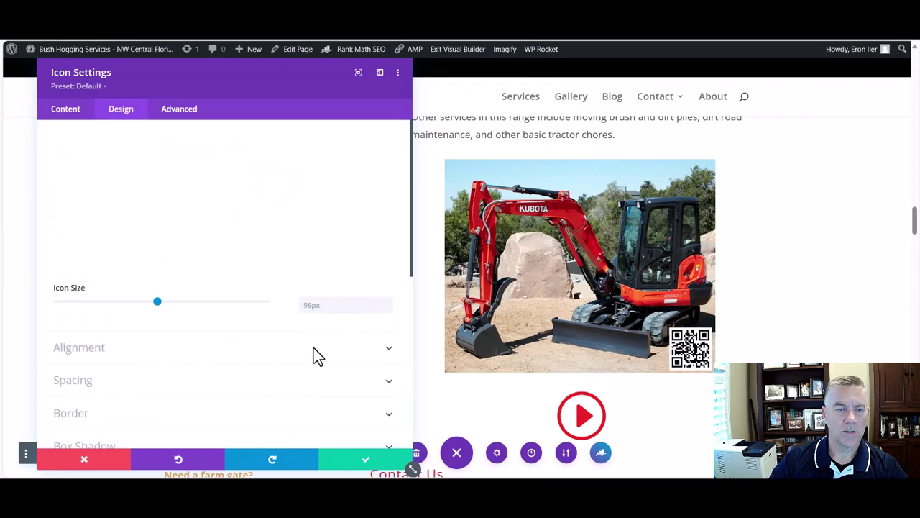
- Try to lift the play icon onto the excavator image by setting its top margin to -350px
scroll(313, 348, up, 2)
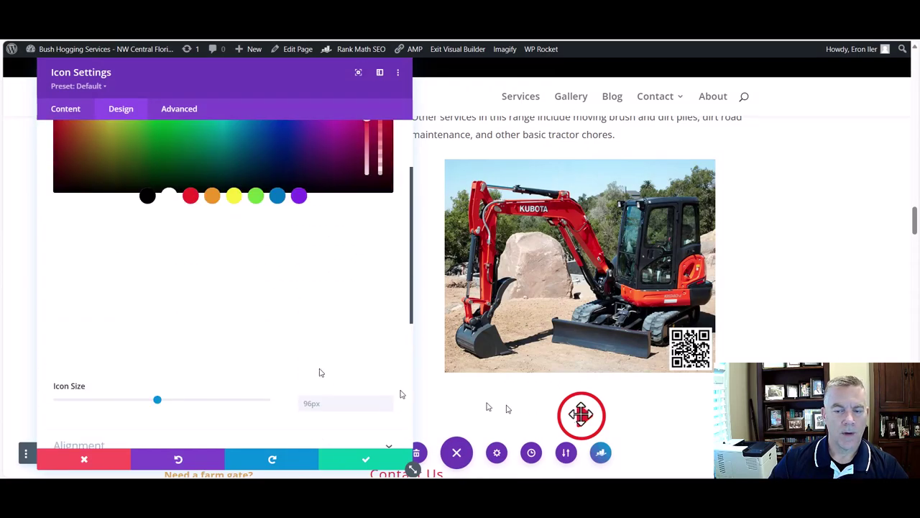
scroll(164, 399, up, 2)
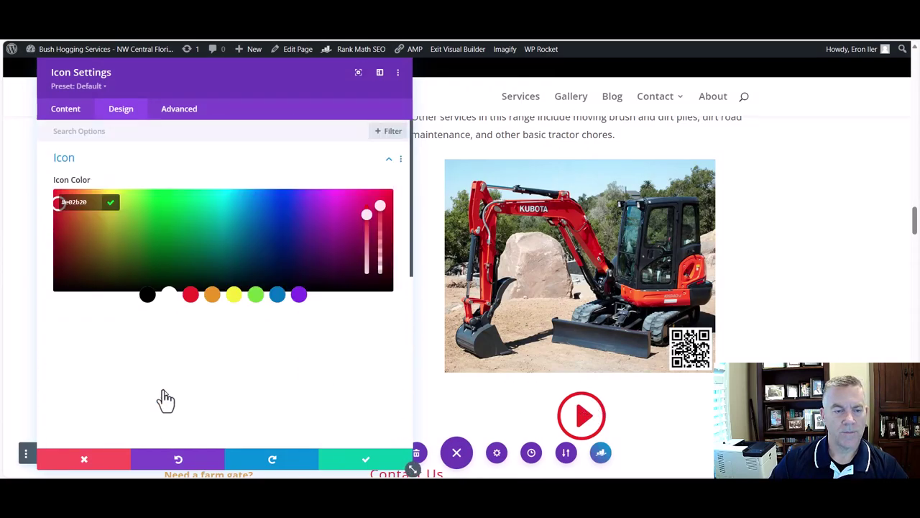
click(384, 162)
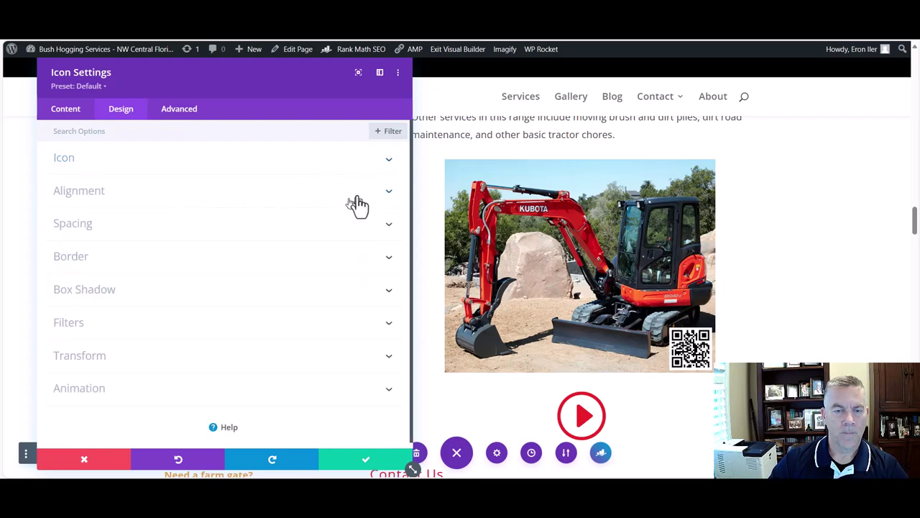
click(99, 231)
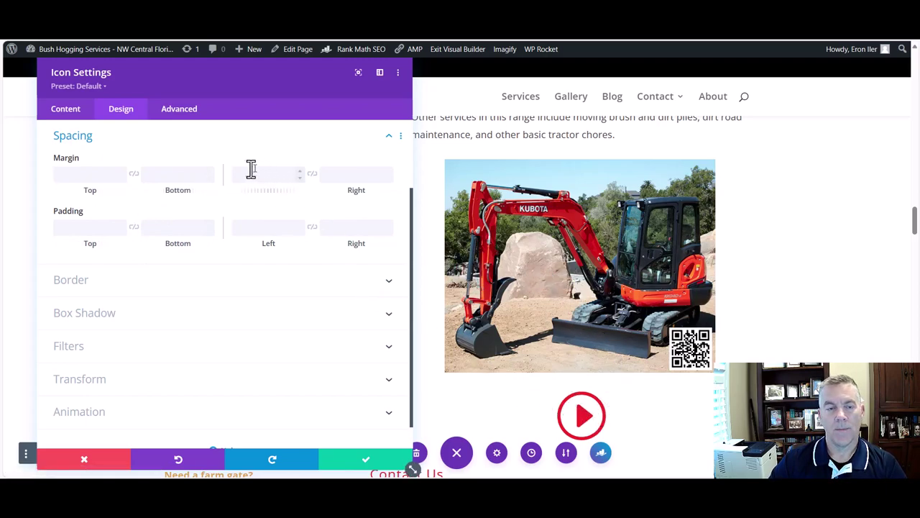
click(86, 177)
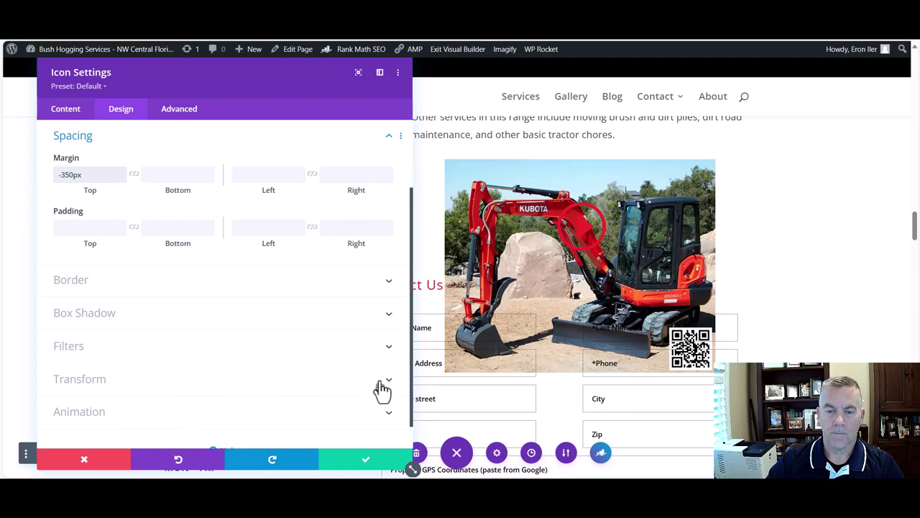
- Reset the play icon's margin and save the module's settings
mouse_move(107, 164)
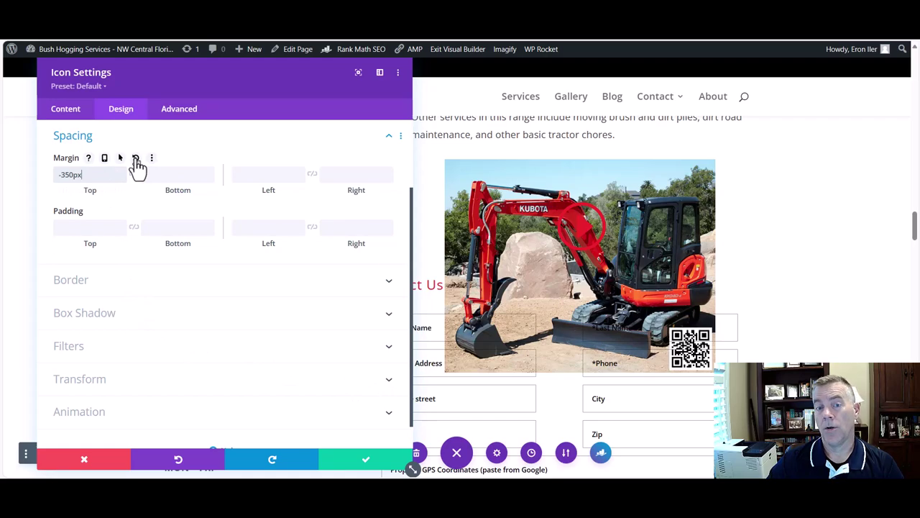
click(136, 159)
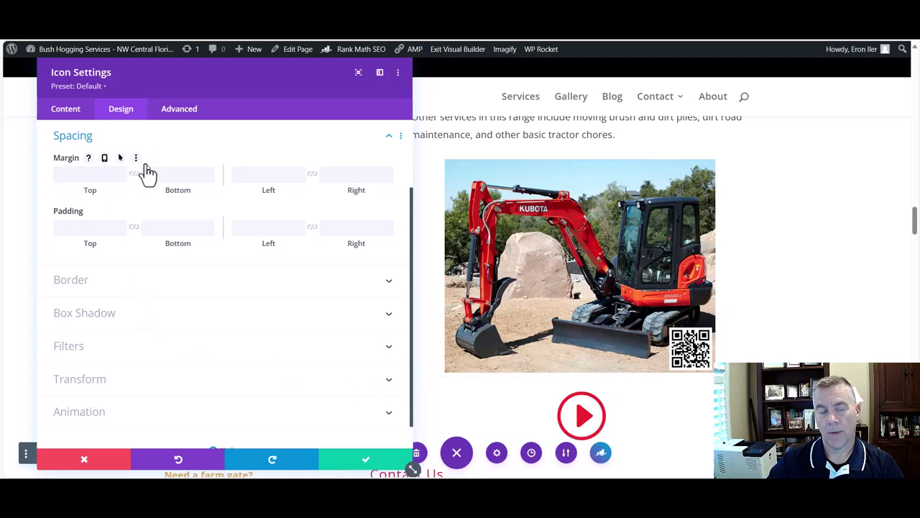
click(374, 456)
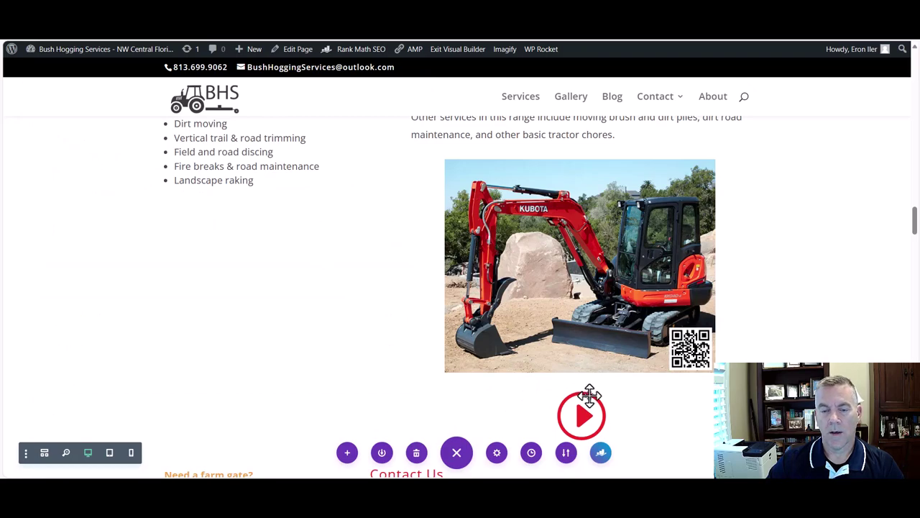
- Move the play icon module into the narrower column, directly below the Tractor Services list
scroll(584, 388, down, 1)
mouse_move(517, 402)
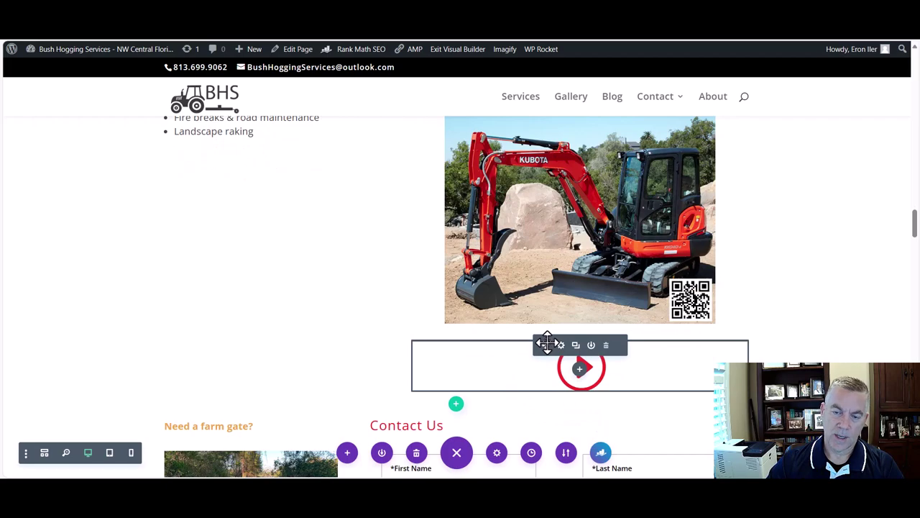
drag(547, 346, 326, 214)
drag(230, 170, 230, 148)
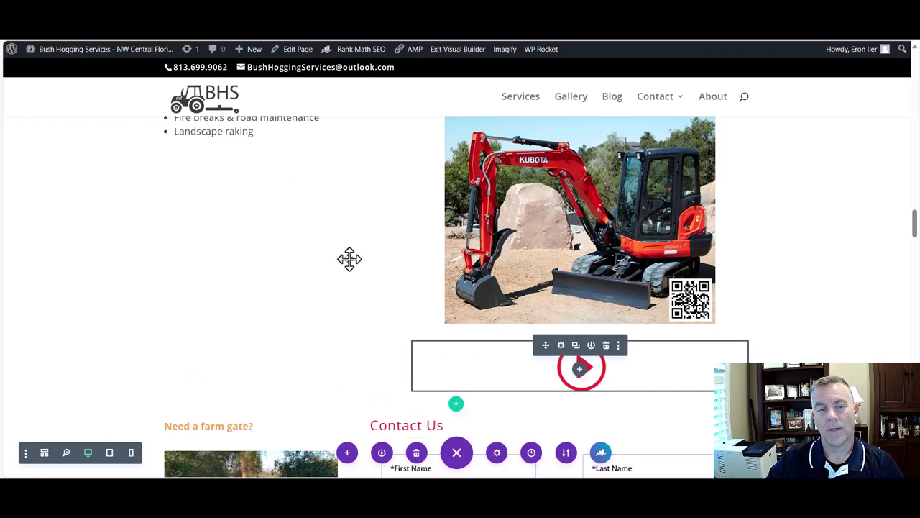
scroll(309, 262, up, 2)
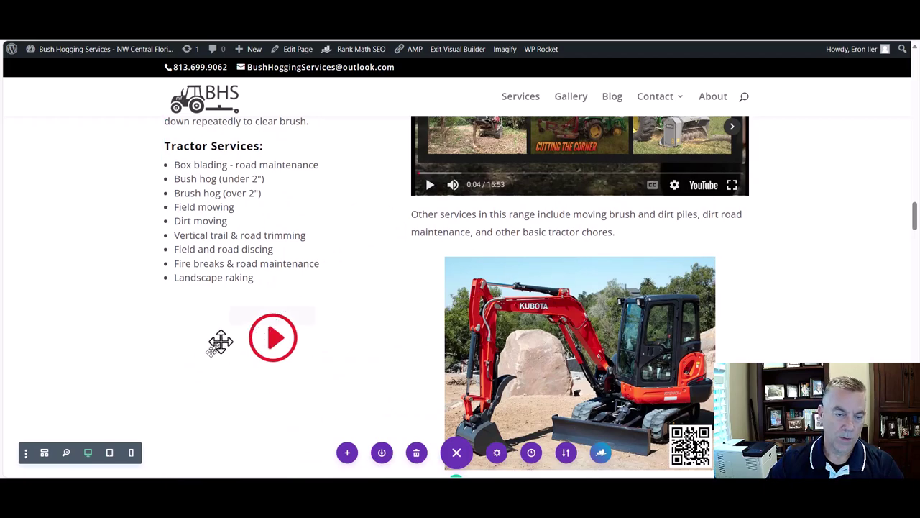
mouse_move(248, 326)
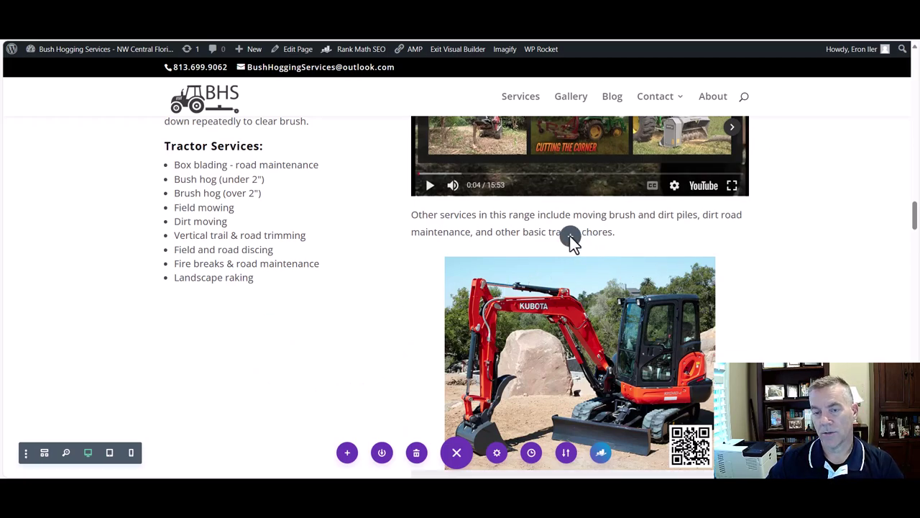
- Move the play icon module back to the wider column, between the "Other services" text and the excavator image
click(569, 237)
drag(557, 265, 551, 263)
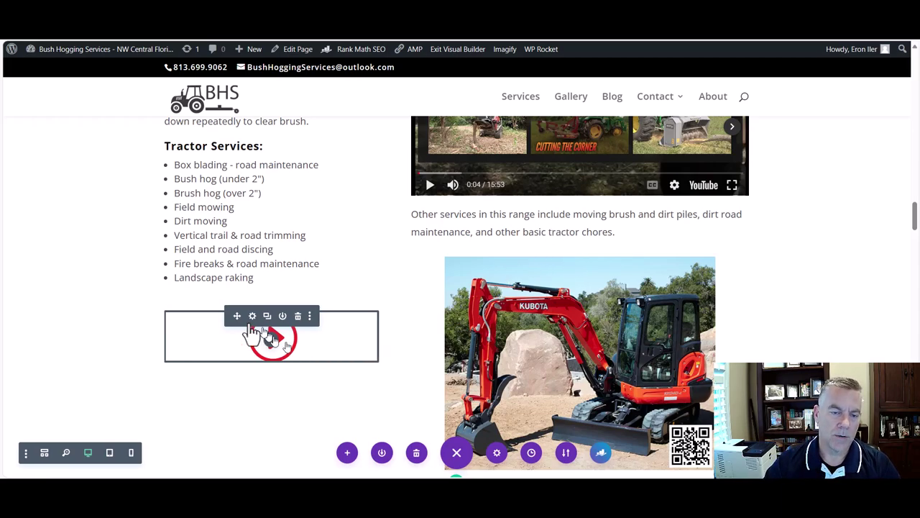
drag(237, 315, 582, 281)
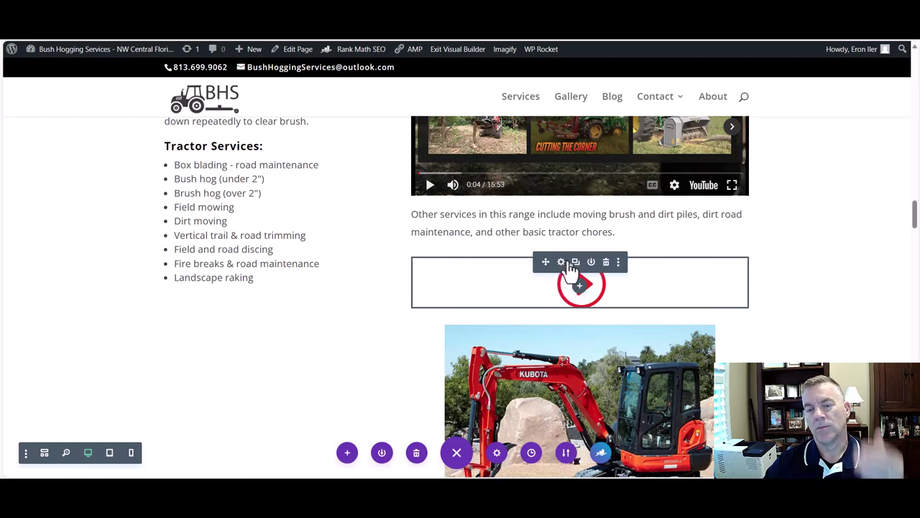
- Try a bottom margin of 200px on the play icon, reset it, and close the module's settings
click(561, 261)
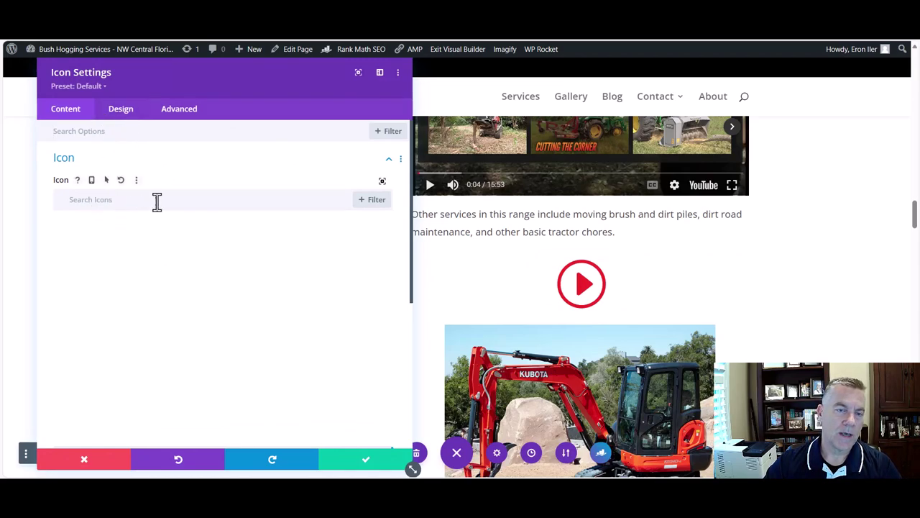
click(117, 109)
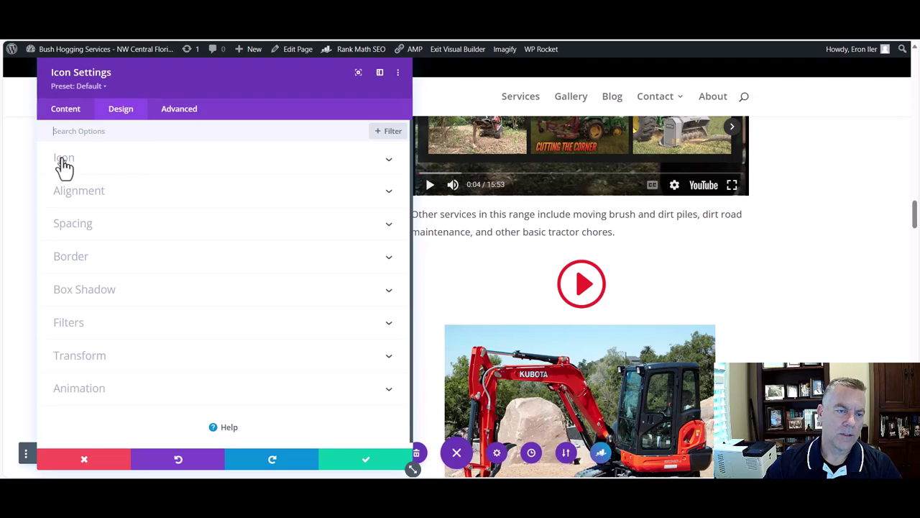
click(80, 225)
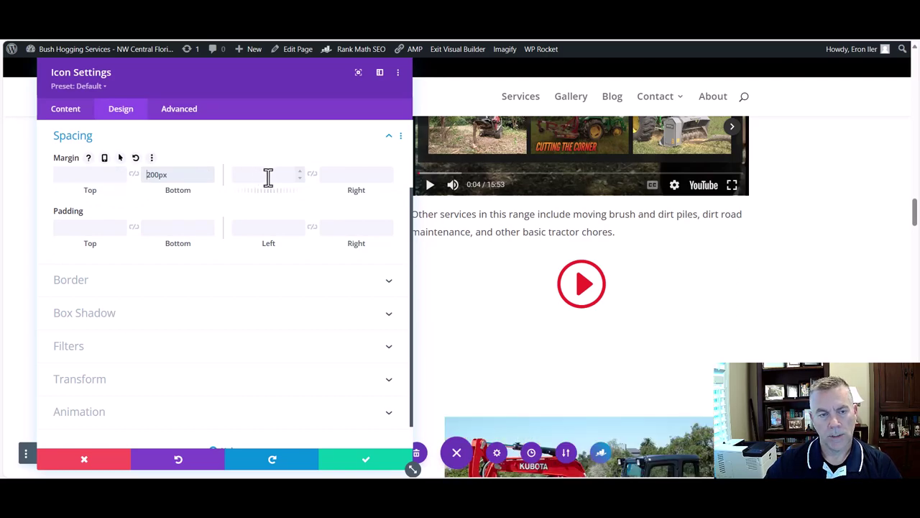
click(136, 158)
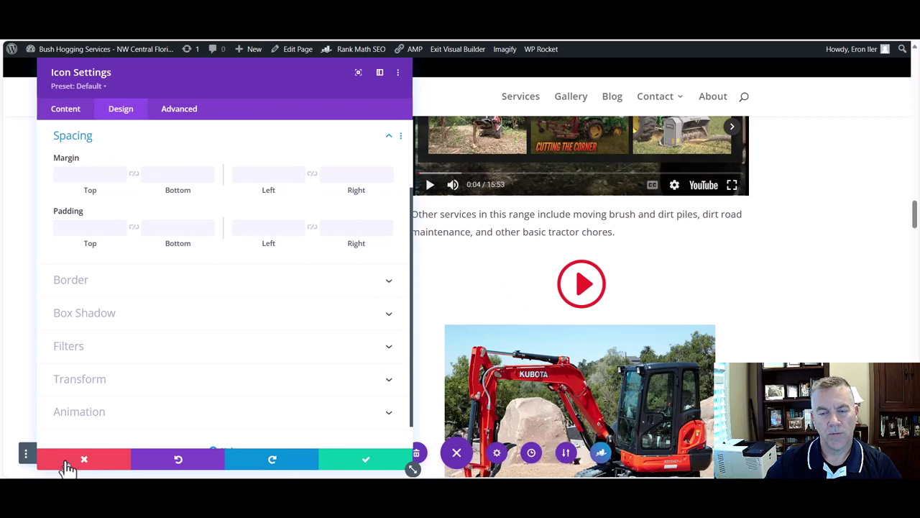
key(Escape)
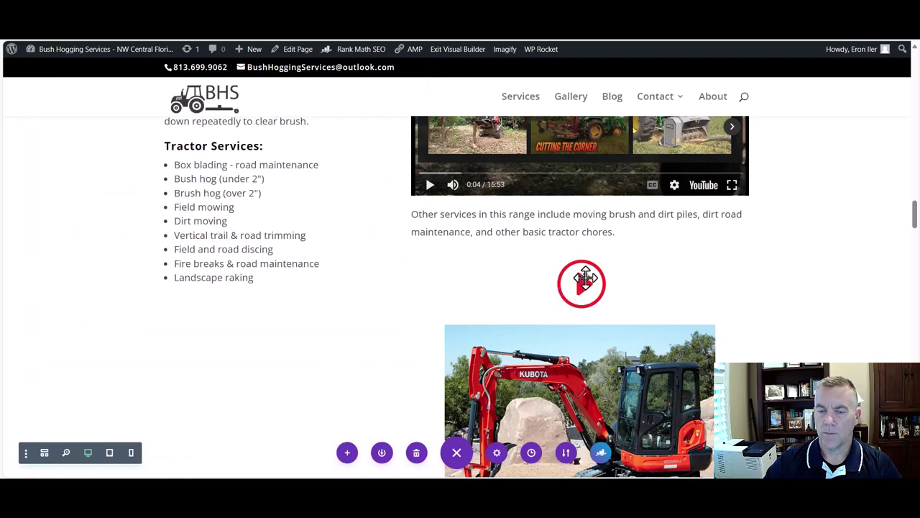
- Reopen the play icon's spacing settings and set its bottom padding to 0px
mouse_move(581, 278)
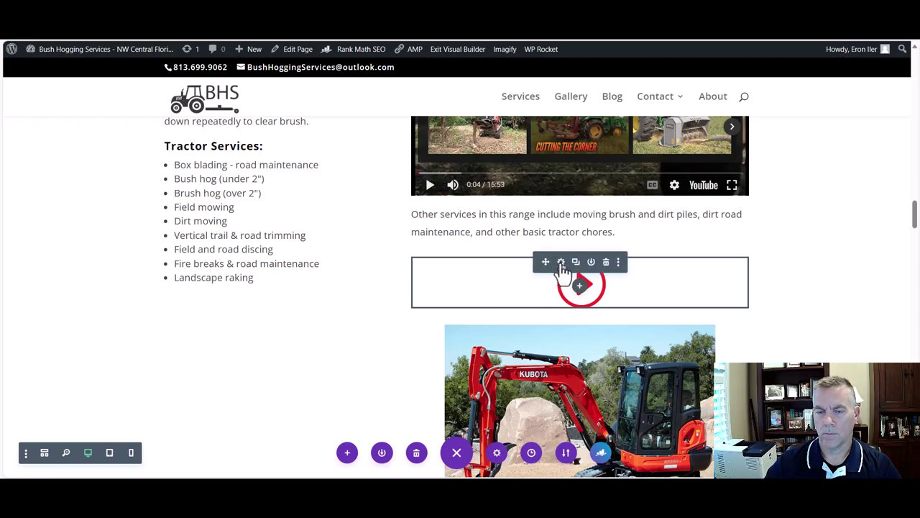
click(562, 264)
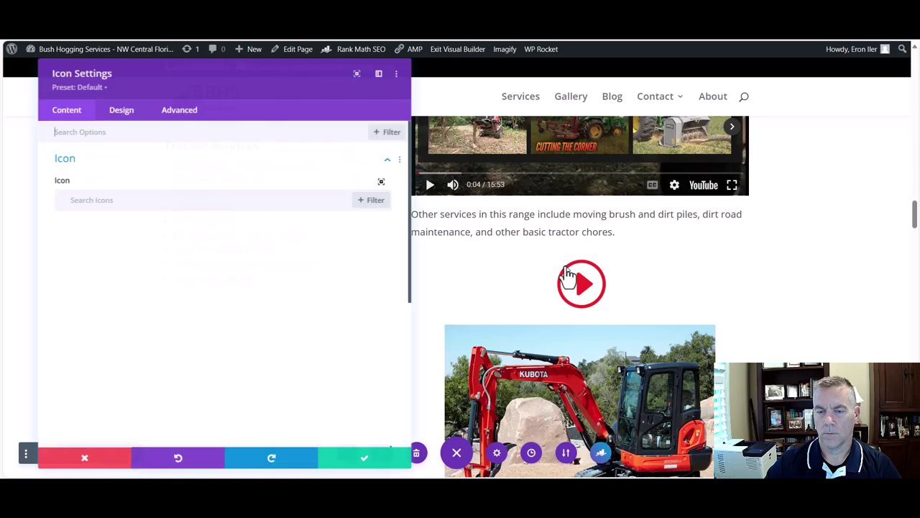
click(120, 108)
click(74, 226)
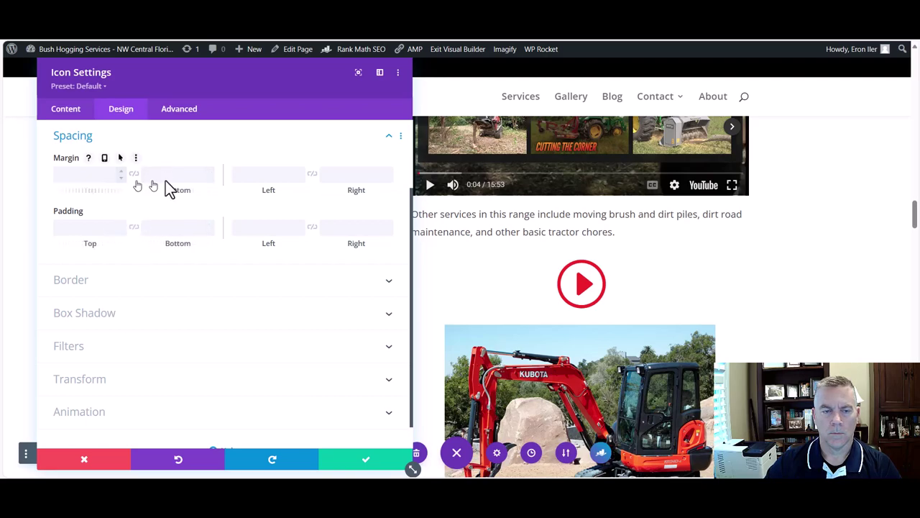
click(153, 234)
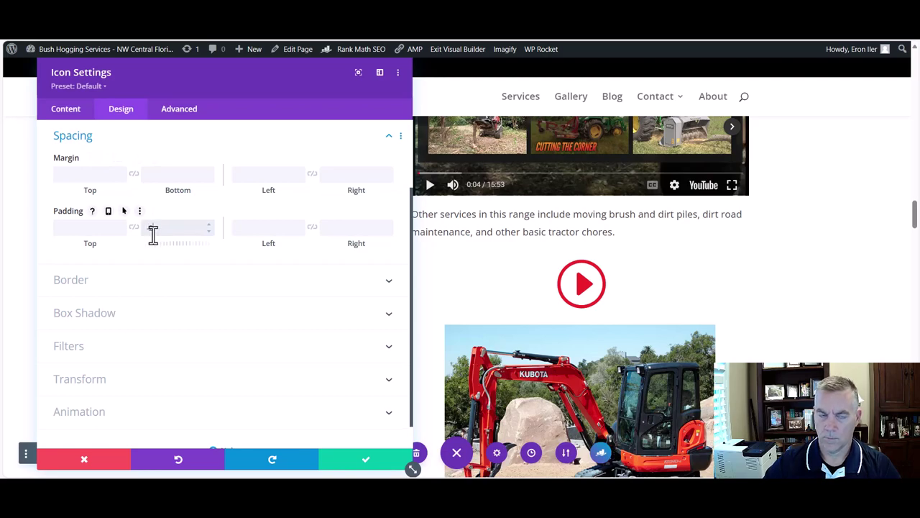
text(0px)
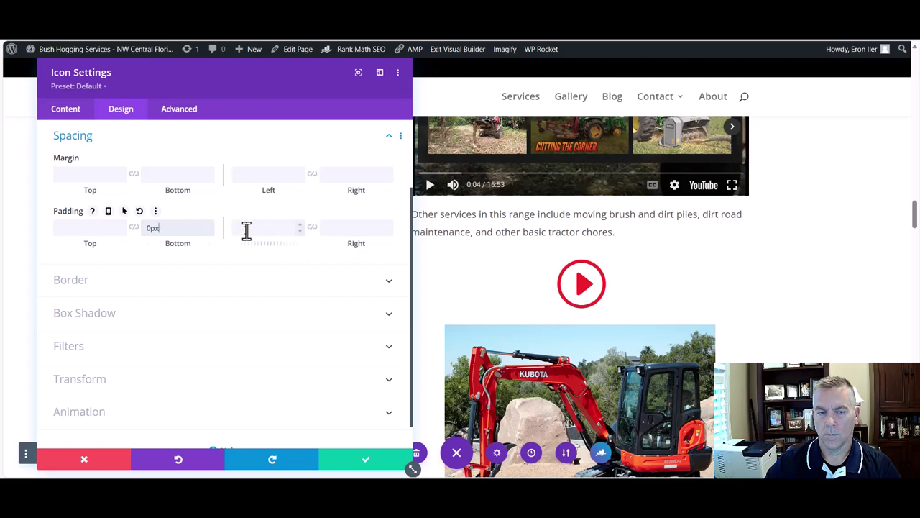
- Try a bottom margin of -200px on the play icon, and reset the margin
click(166, 177)
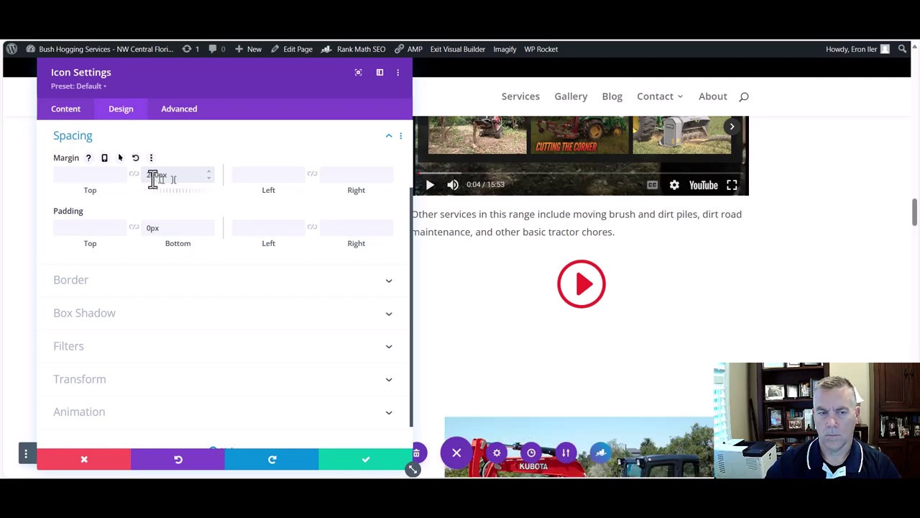
text(-200)
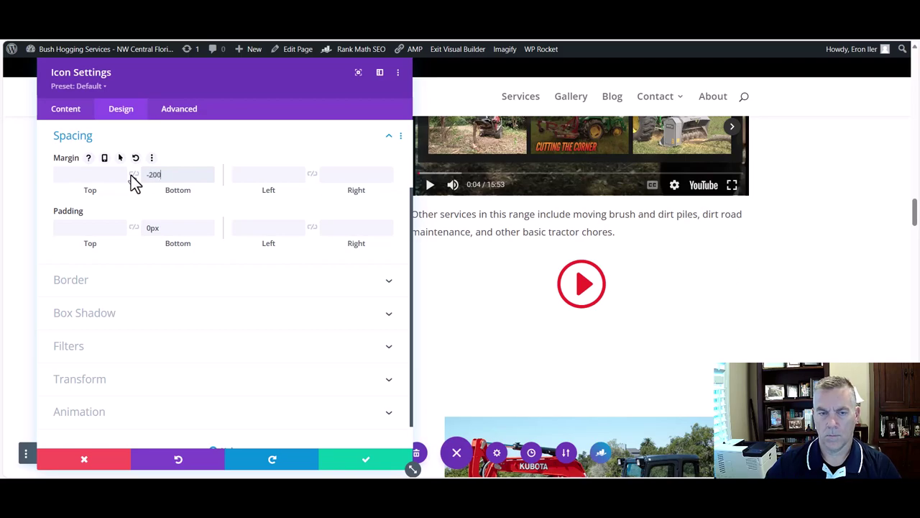
text(px)
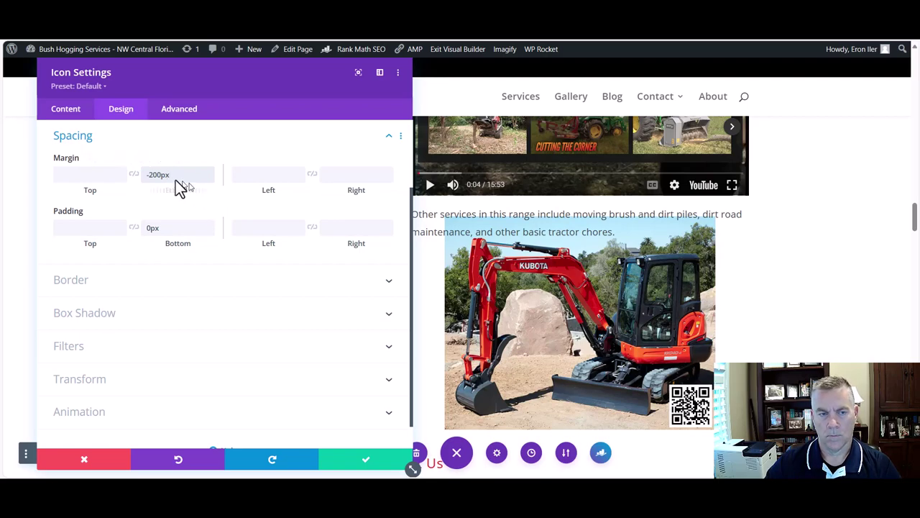
click(247, 179)
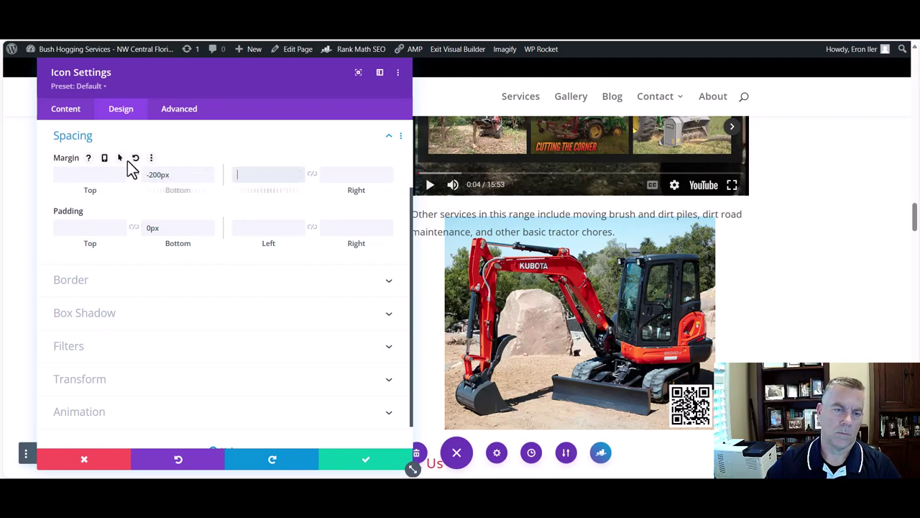
click(136, 158)
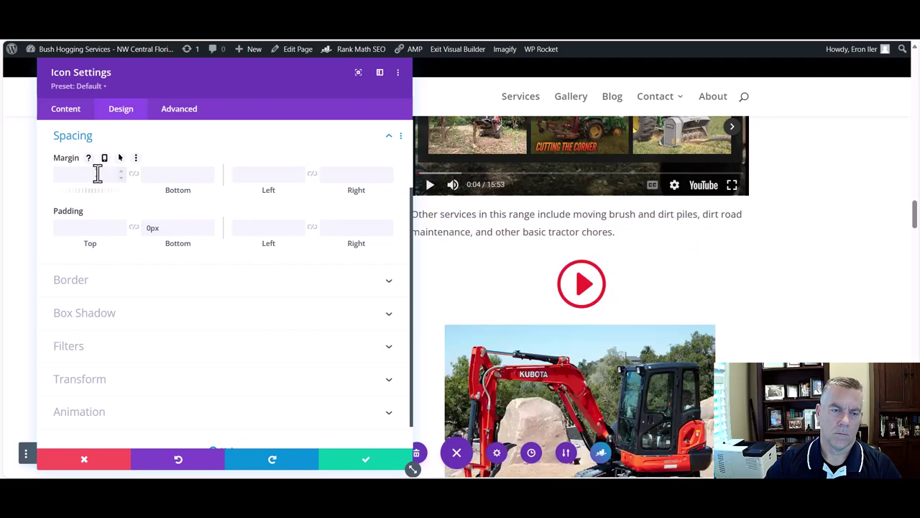
- Try a top margin of -200px on the play icon, and clear the value
click(97, 173)
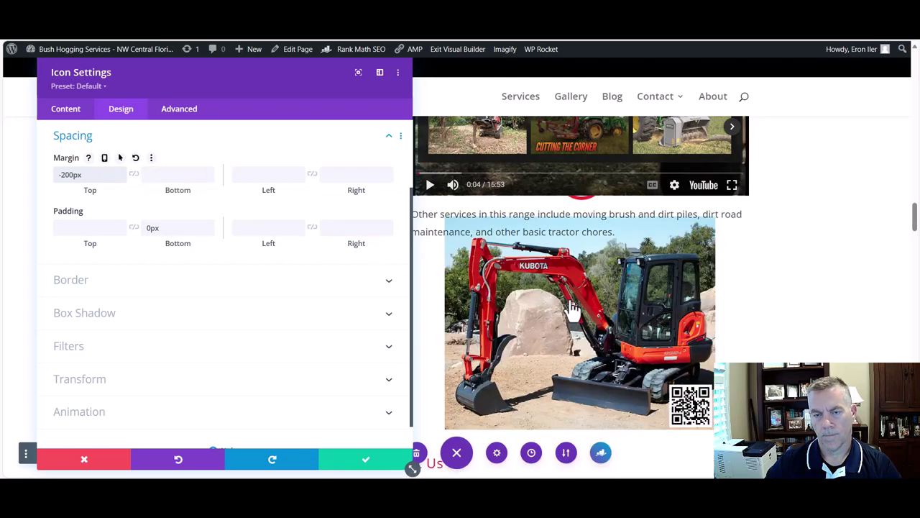
scroll(573, 308, up, 2)
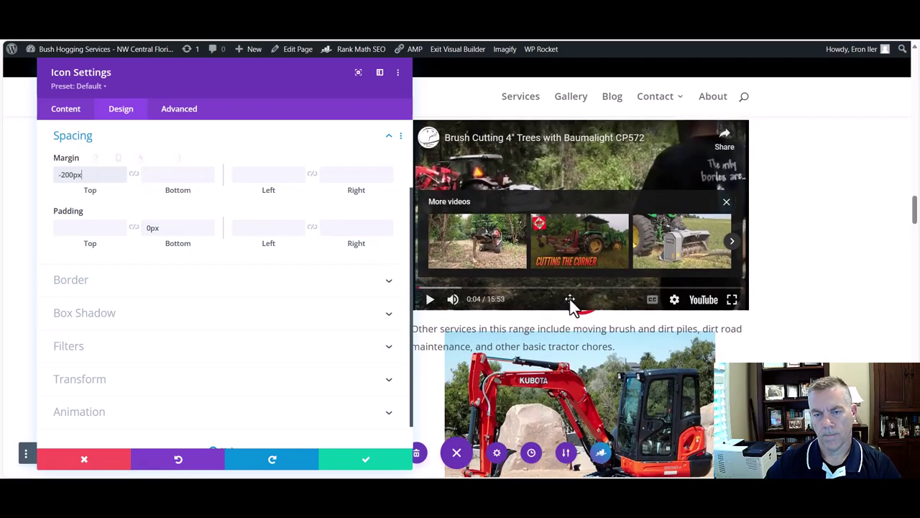
scroll(570, 298, down, 5)
drag(85, 174, 38, 178)
key(BackSpace)
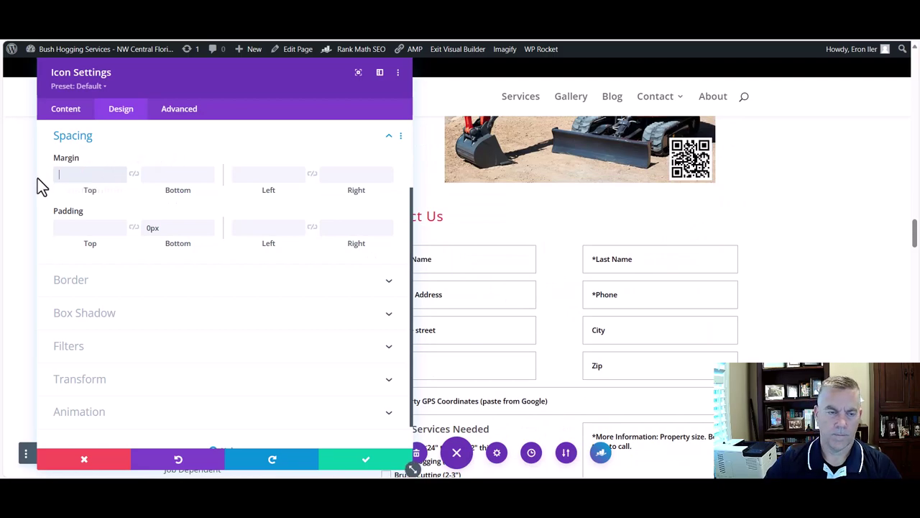
- Clear the play icon's bottom padding and try a top padding of -200
click(161, 227)
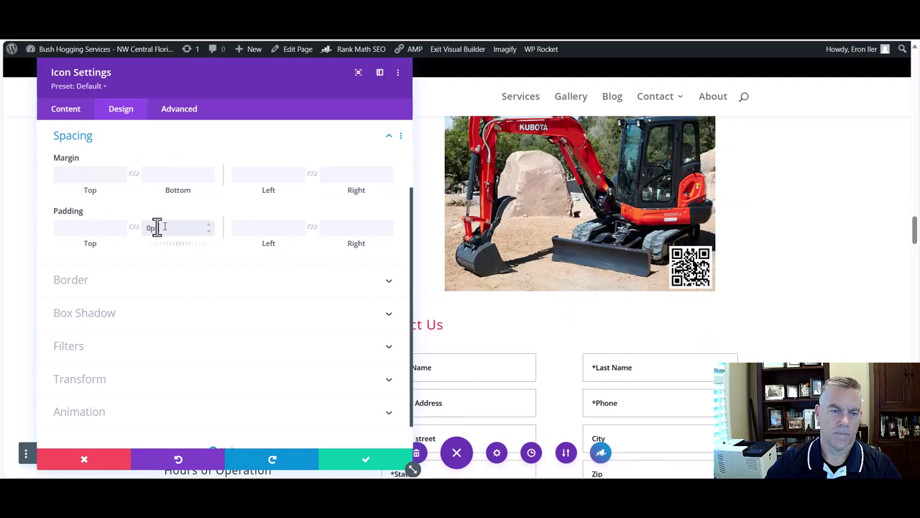
click(110, 230)
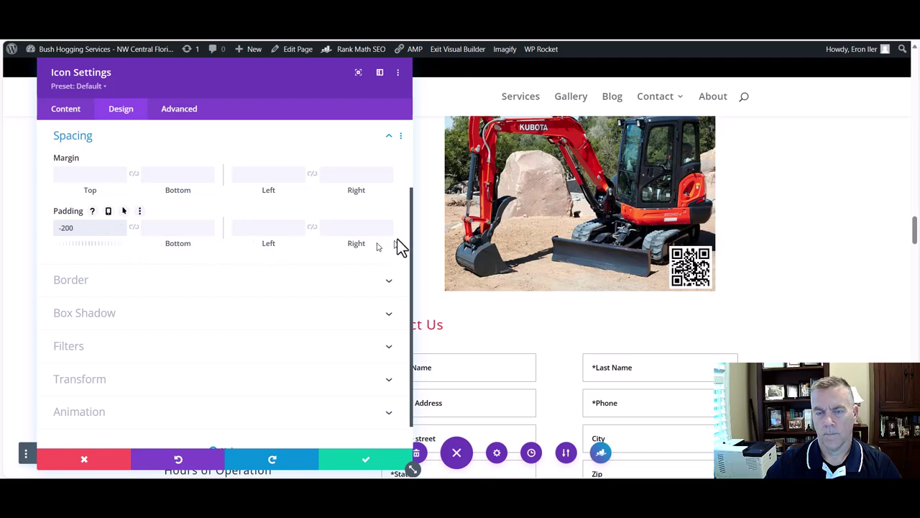
scroll(550, 223, up, 2)
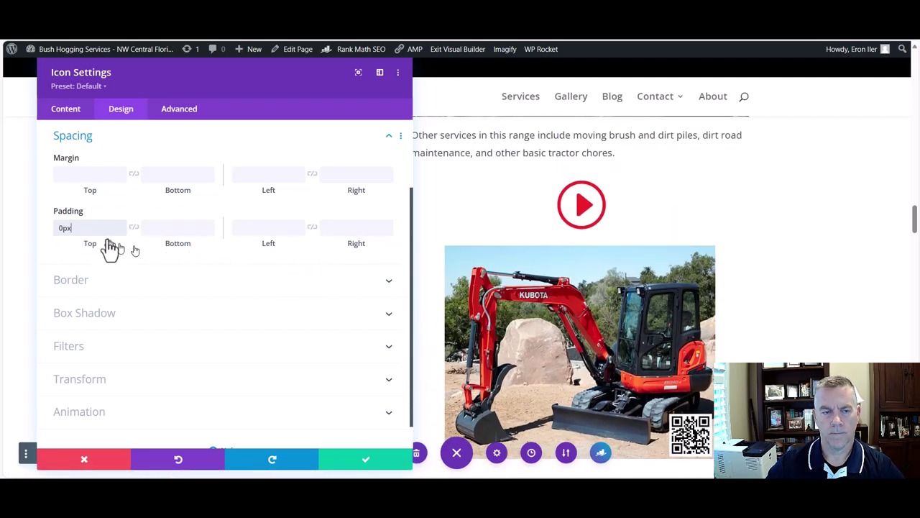
- Clear the play icon's top padding, try a bottom padding of 200px, and reset the padding
drag(94, 226, 39, 246)
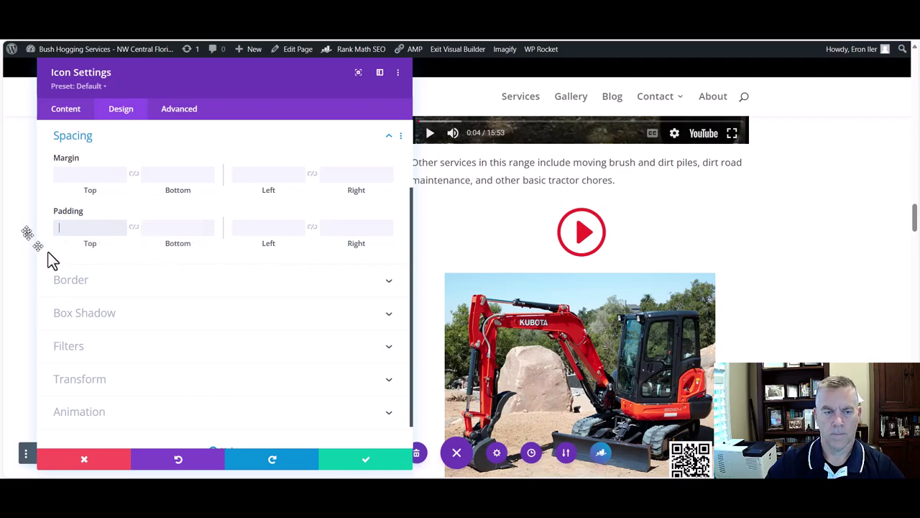
click(171, 227)
text(-2)
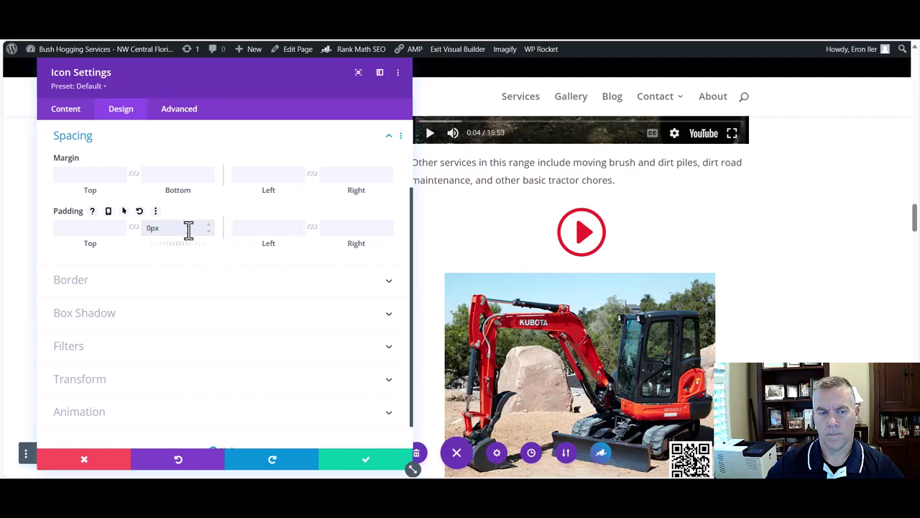
key(ctrl+a)
text(200)
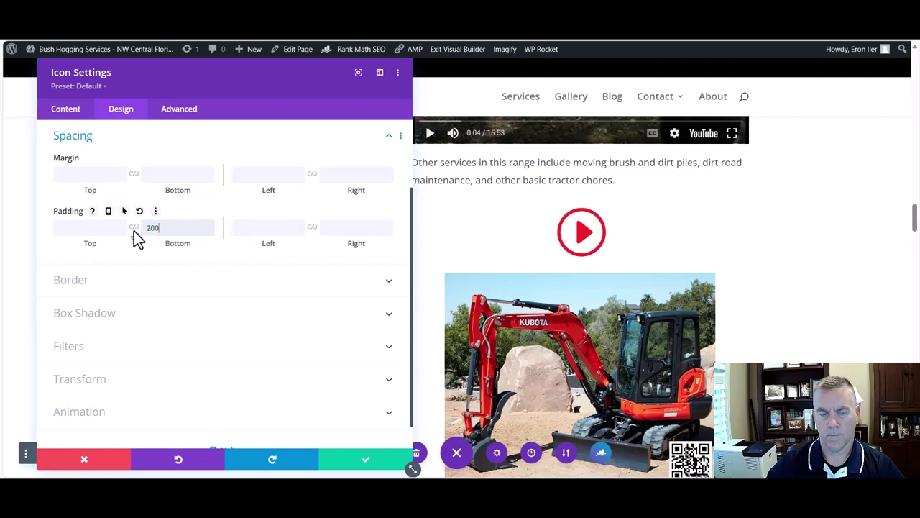
text(px)
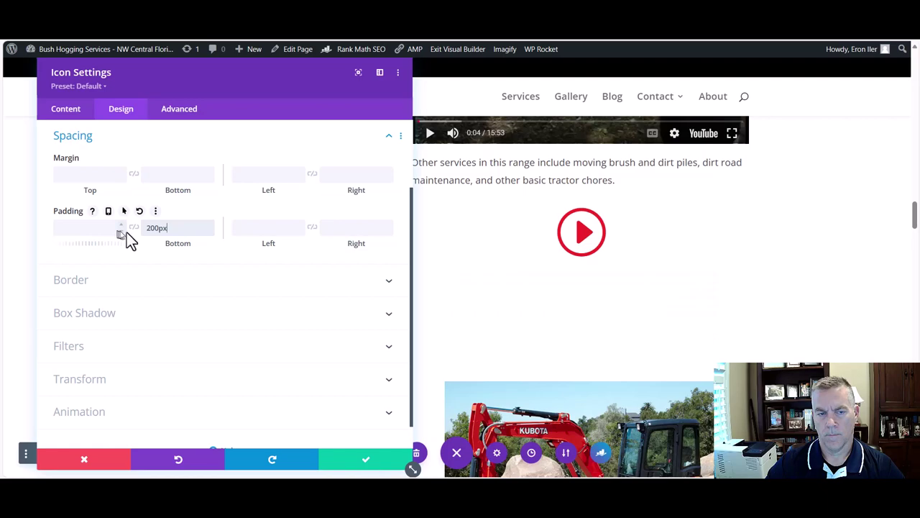
click(139, 211)
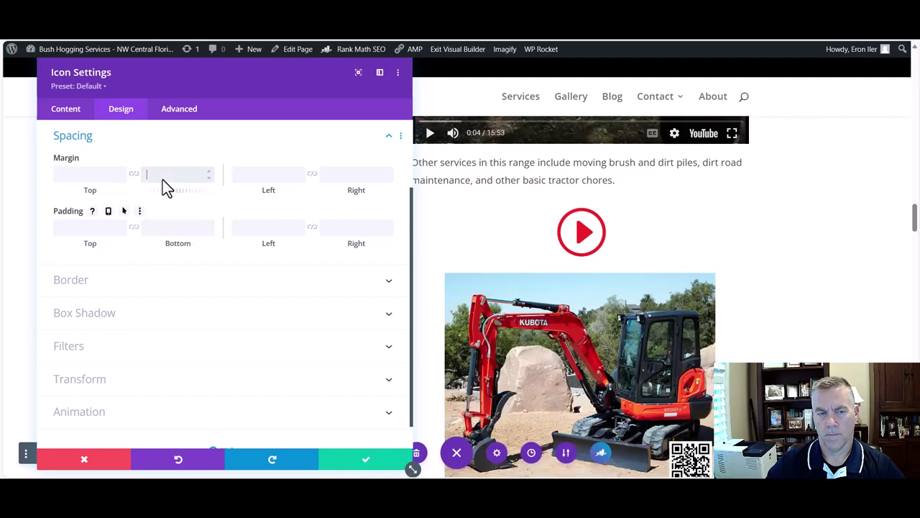
- Set the play icon's bottom margin to -150px and raise its Z Index to 33
click(163, 179)
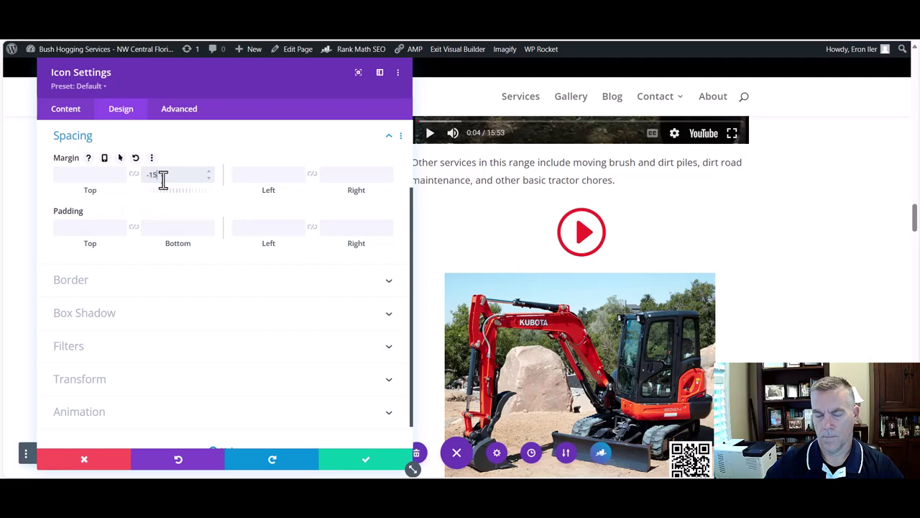
text(-150px)
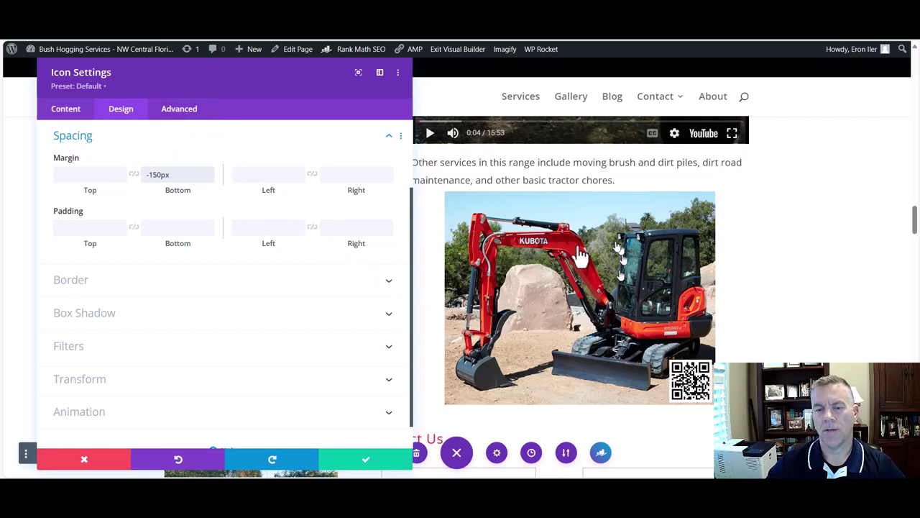
click(171, 114)
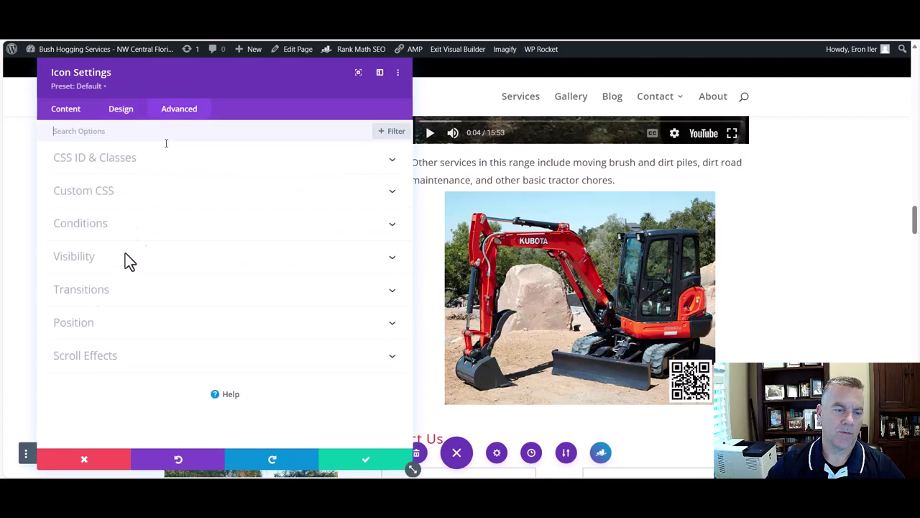
click(88, 330)
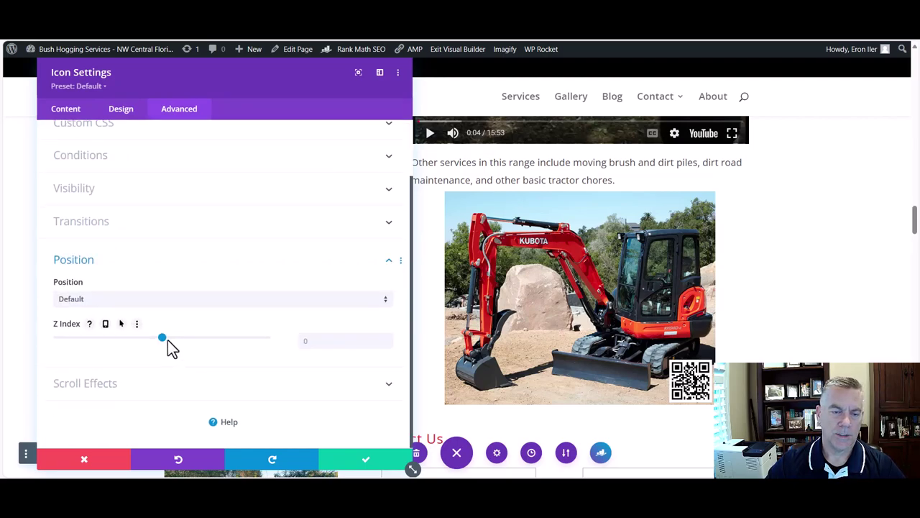
drag(163, 338, 165, 338)
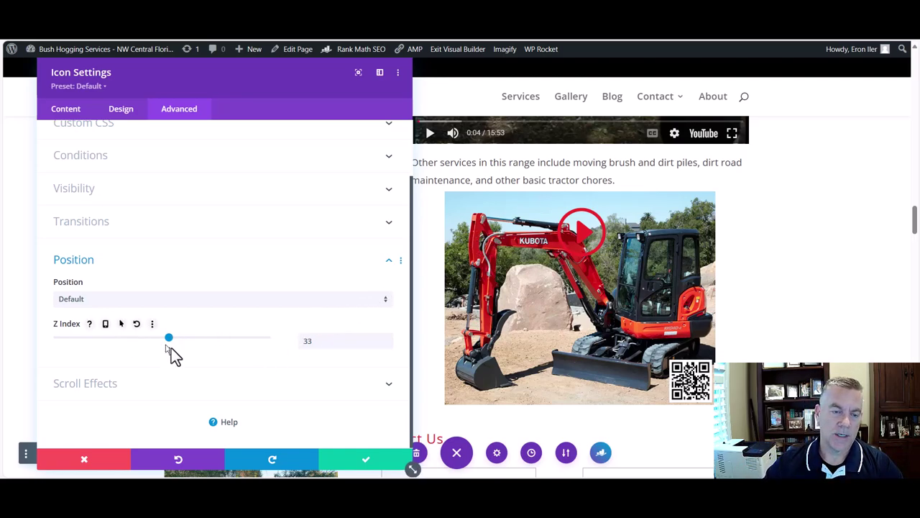
- Set the play icon's bottom margin to -250px and save the icon settings
click(128, 115)
click(89, 231)
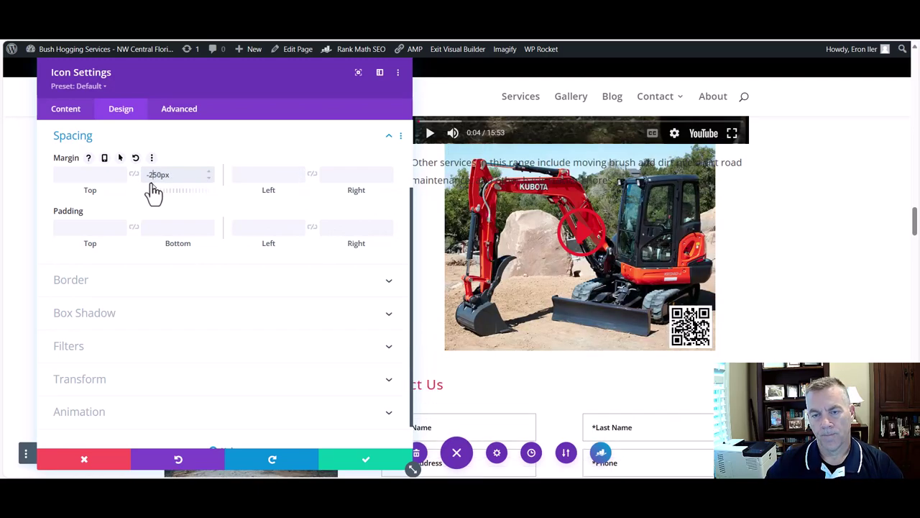
scroll(310, 250, up, 2)
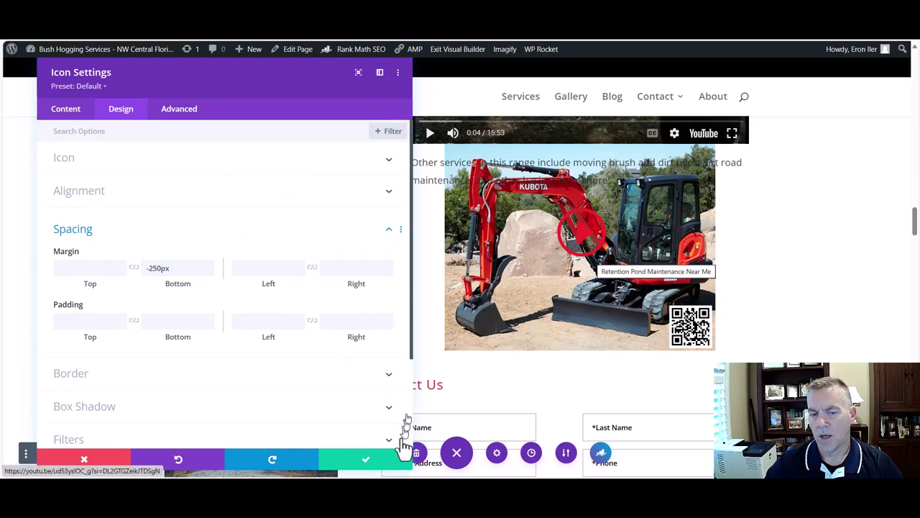
click(381, 464)
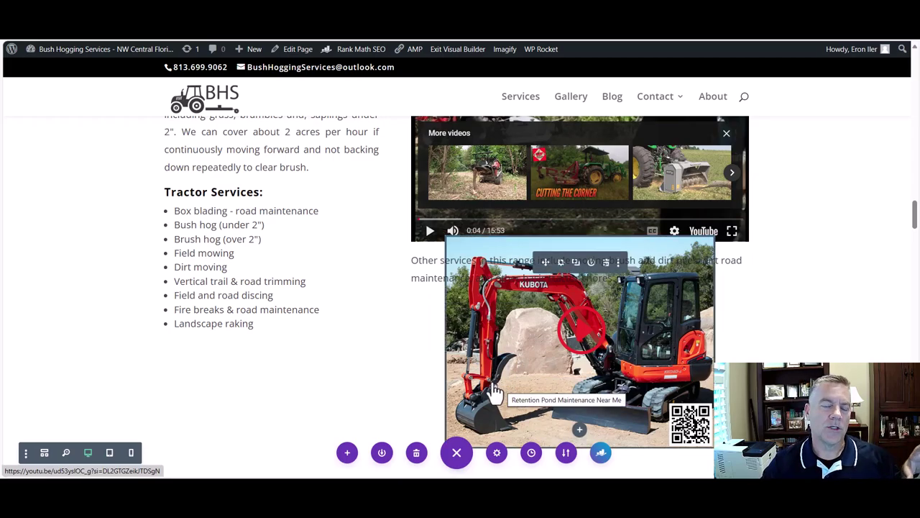
- Leave the visual builder and open the current page in the WordPress page editor
scroll(496, 390, up, 2)
scroll(494, 390, up, 3)
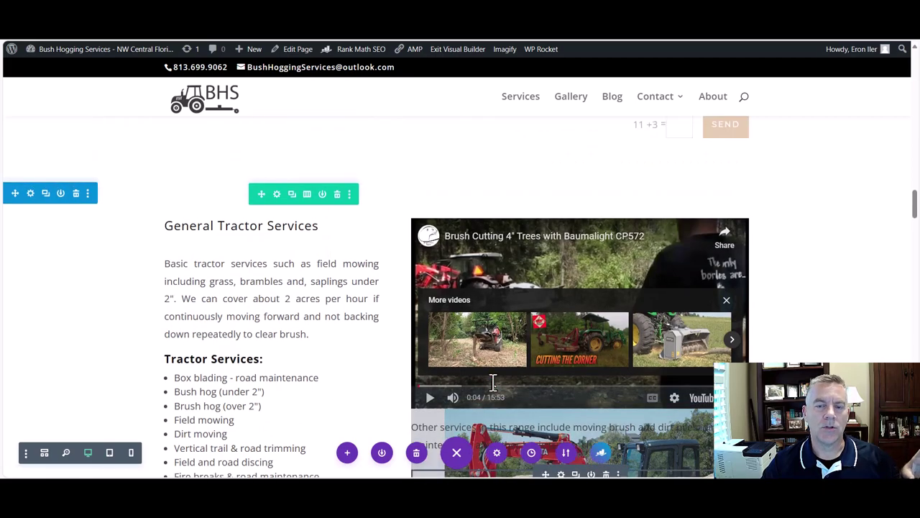
drag(491, 380, 584, 465)
scroll(491, 382, up, 3)
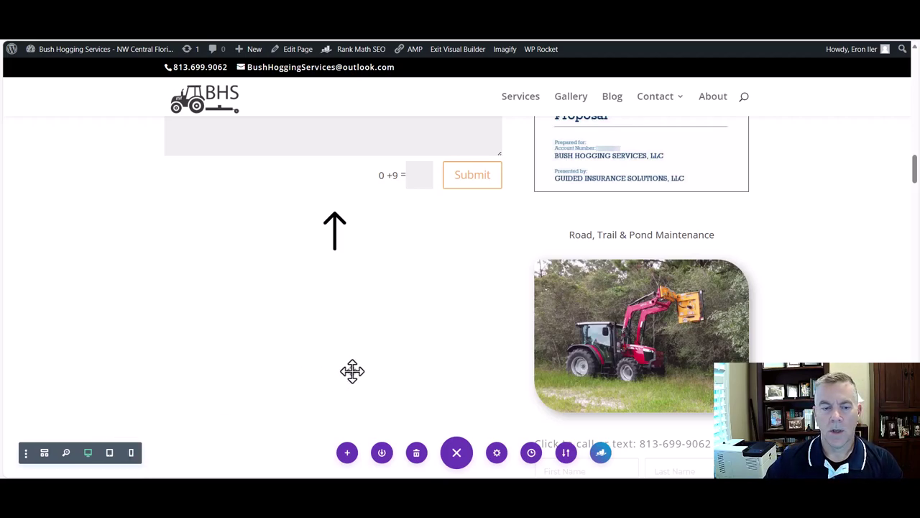
scroll(351, 369, up, 10)
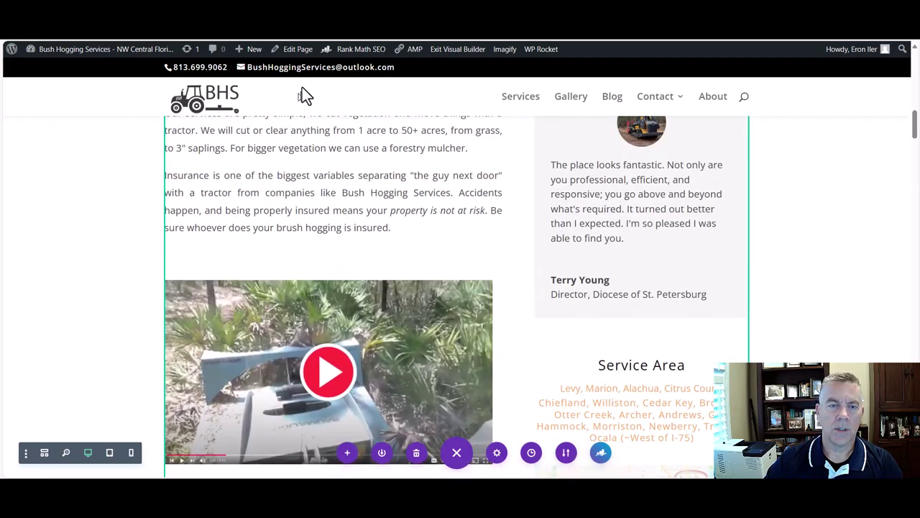
click(295, 50)
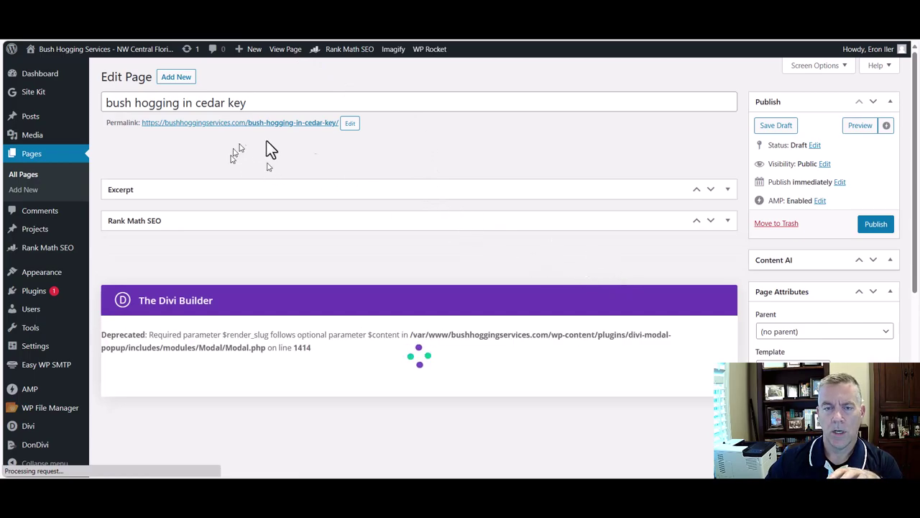
- Review the page's featured image and the parent pages offered in its page attributes
scroll(460, 273, down, 4)
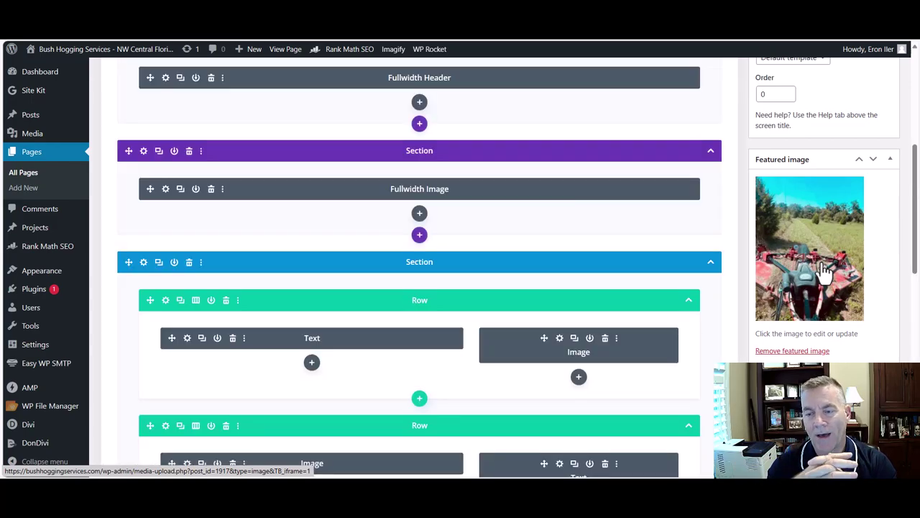
scroll(825, 272, down, 1)
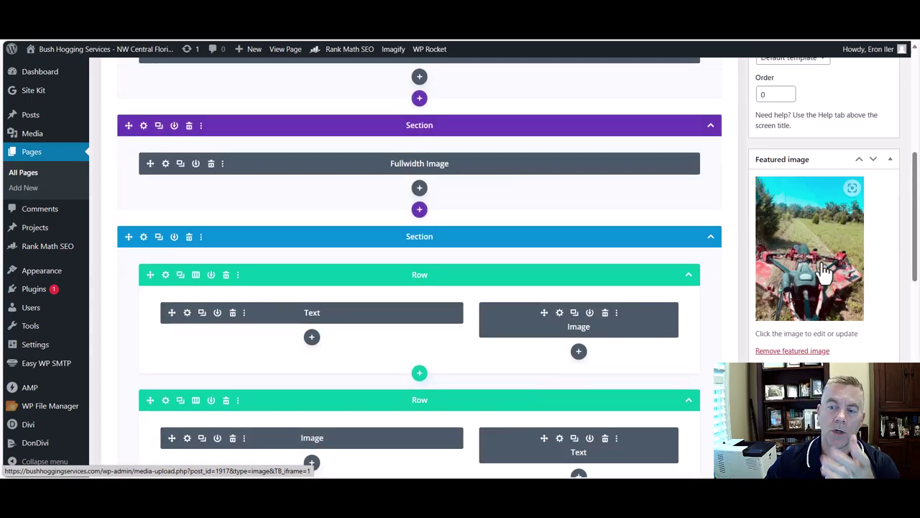
scroll(827, 276, down, 3)
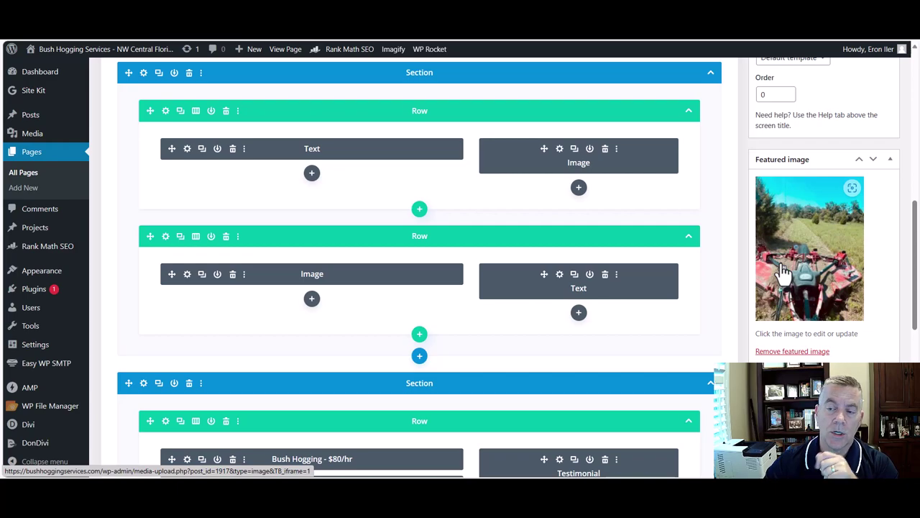
scroll(788, 275, up, 4)
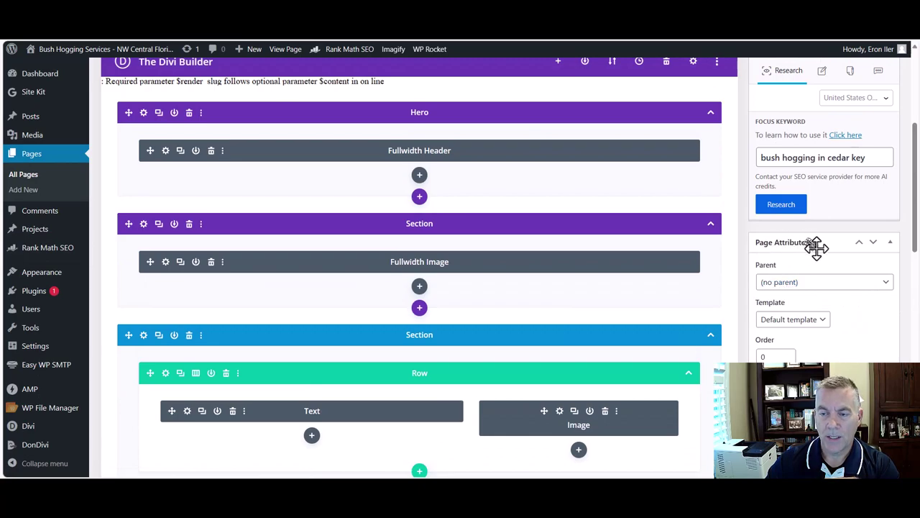
click(885, 286)
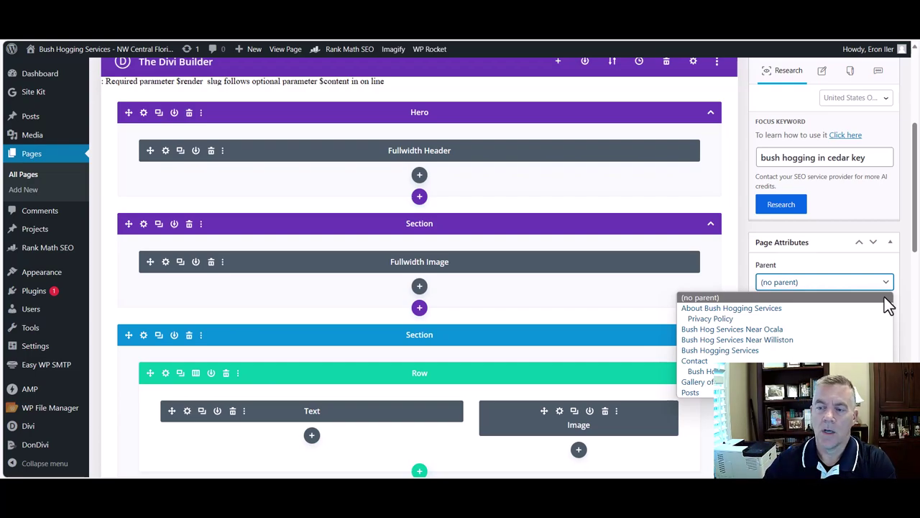
click(897, 263)
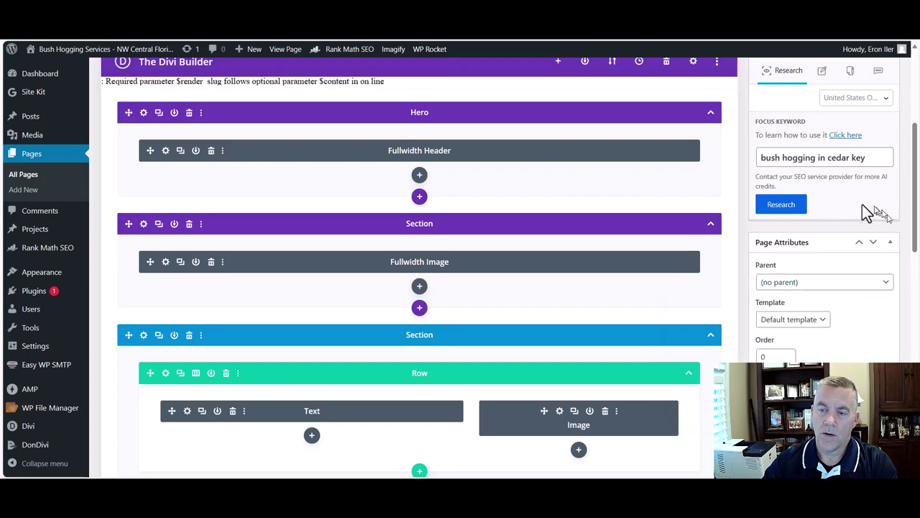
- Inspect the page's visibility, publish date and status options, cancelling each without making a change
scroll(829, 200, up, 2)
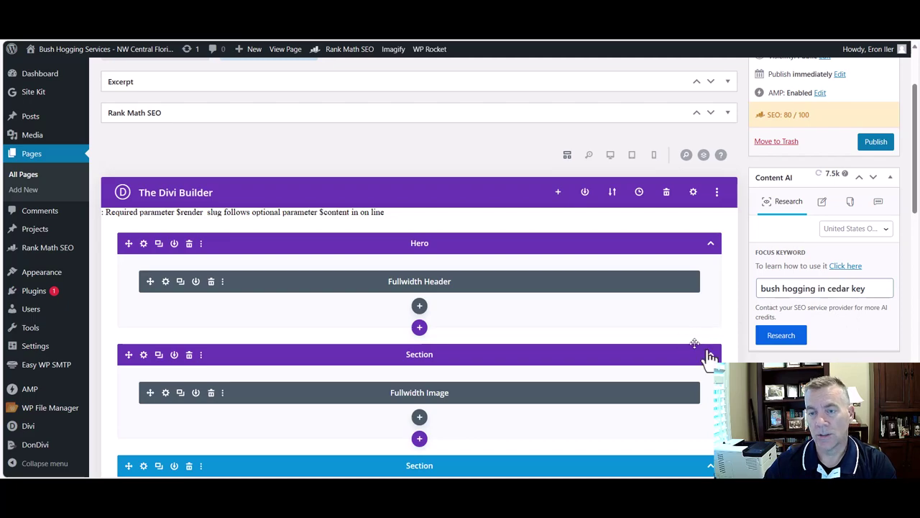
scroll(834, 315, up, 2)
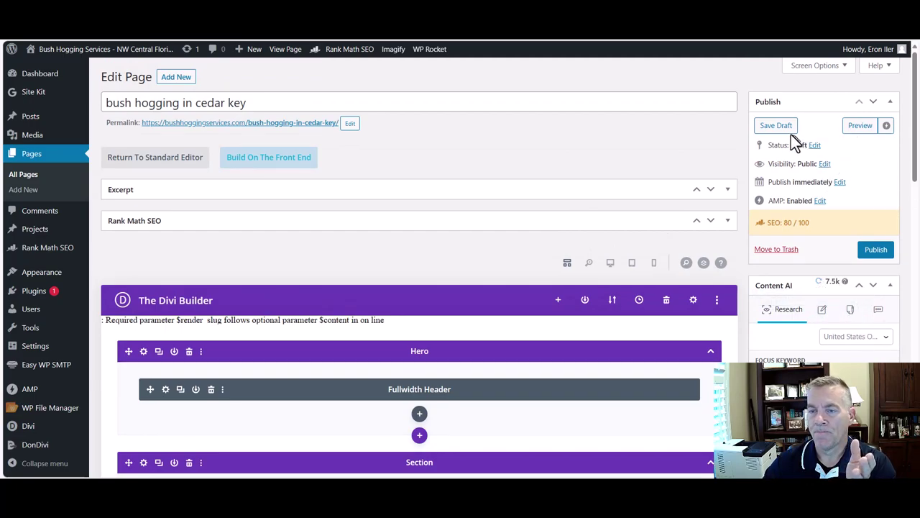
click(825, 164)
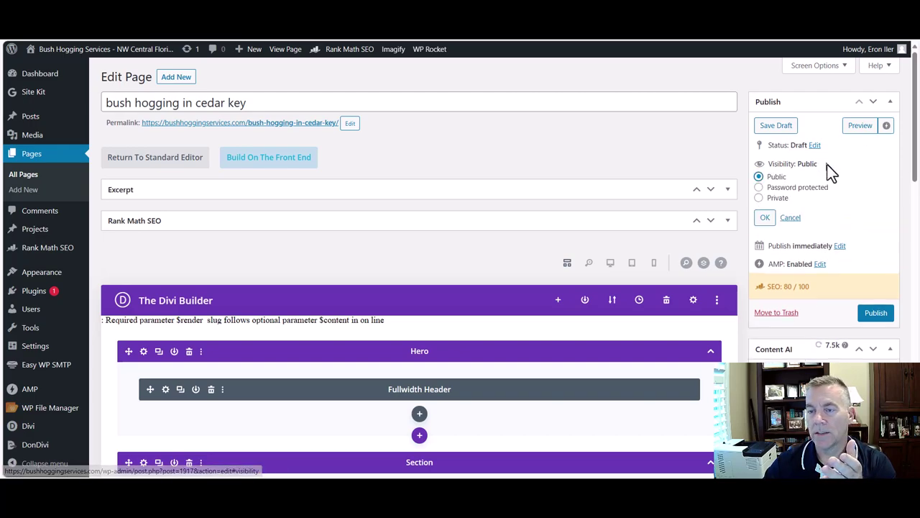
click(787, 218)
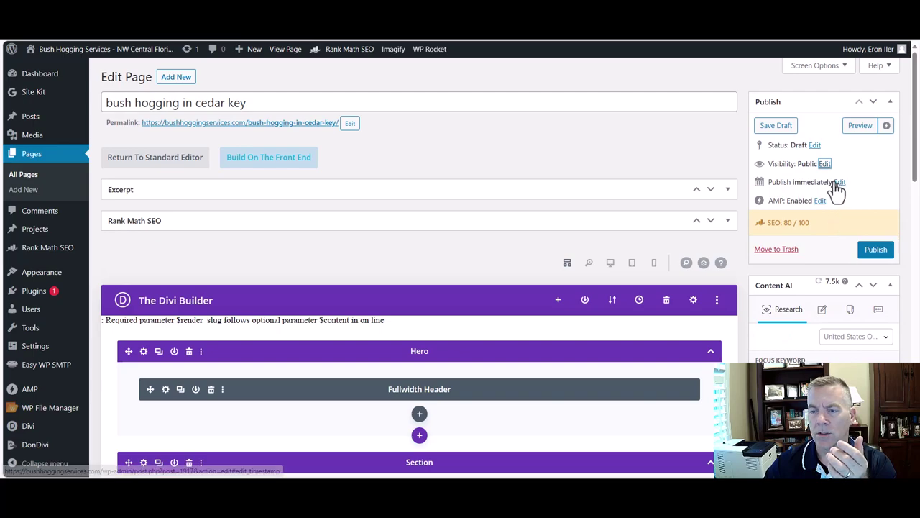
click(832, 184)
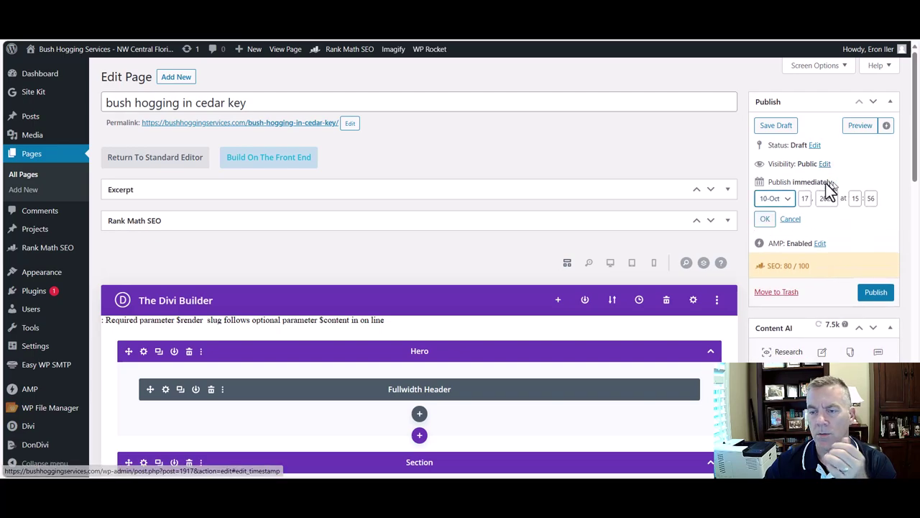
click(788, 220)
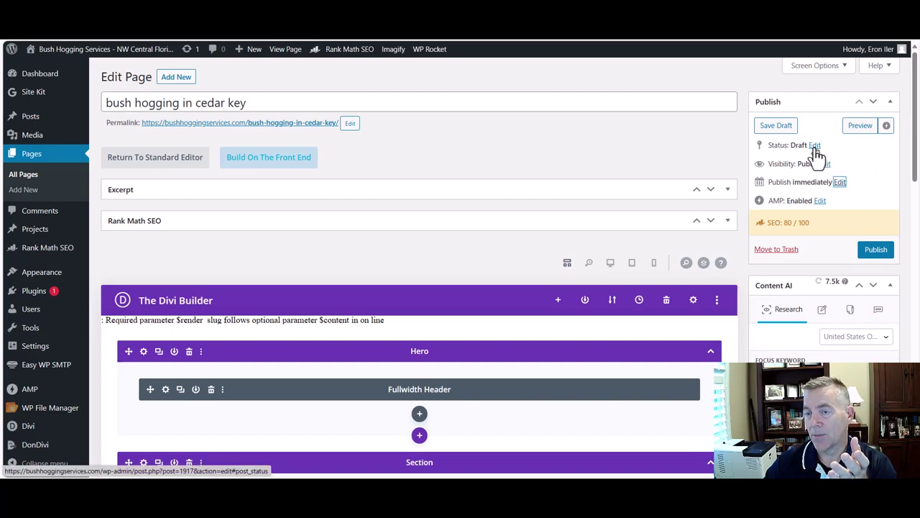
click(813, 146)
click(800, 163)
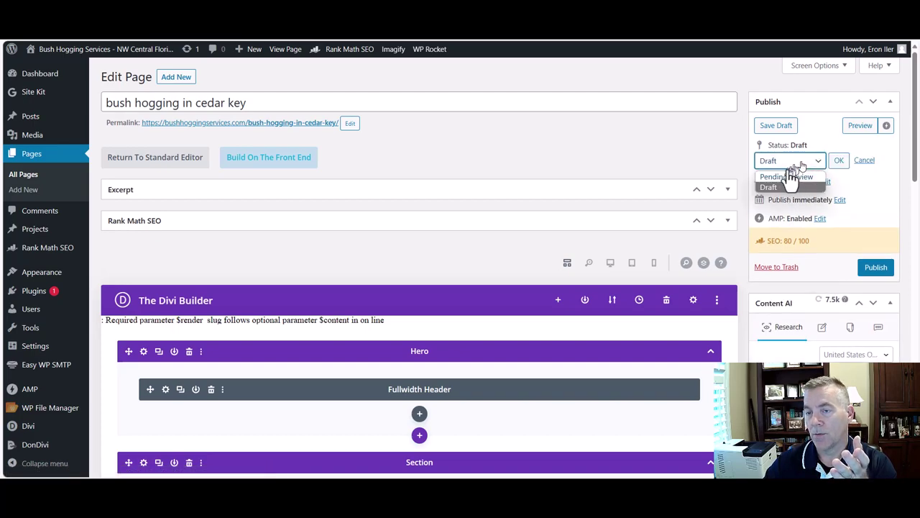
click(864, 161)
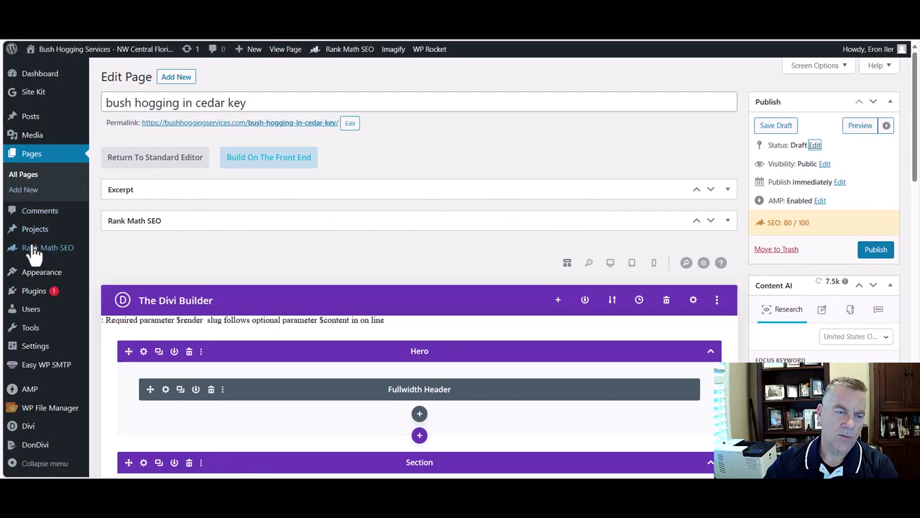
- Expand the page's Rank Math SEO settings and review the snippet preview, focus keyword and Basic SEO checks
mouse_move(34, 251)
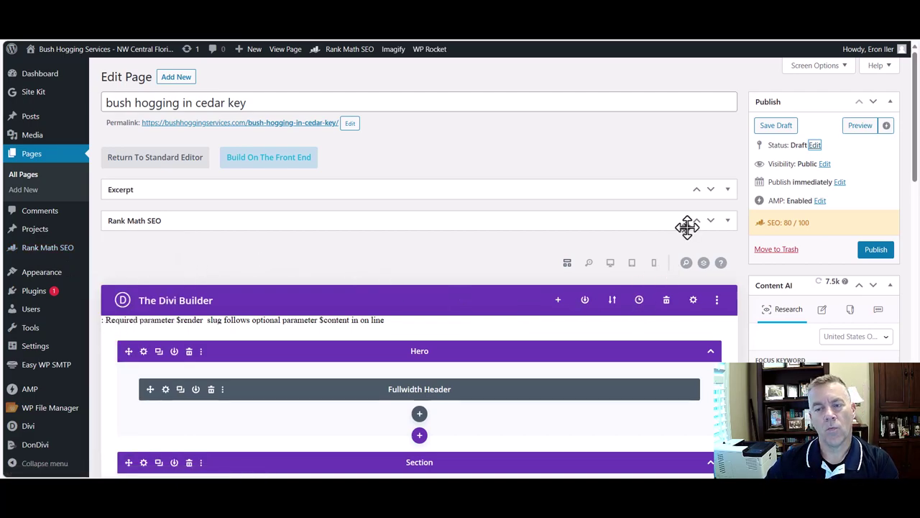
click(726, 221)
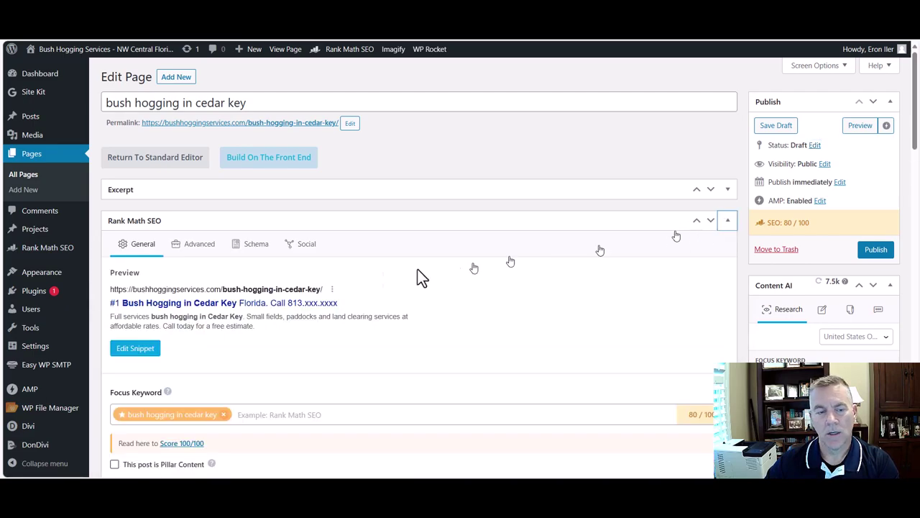
scroll(388, 302, down, 2)
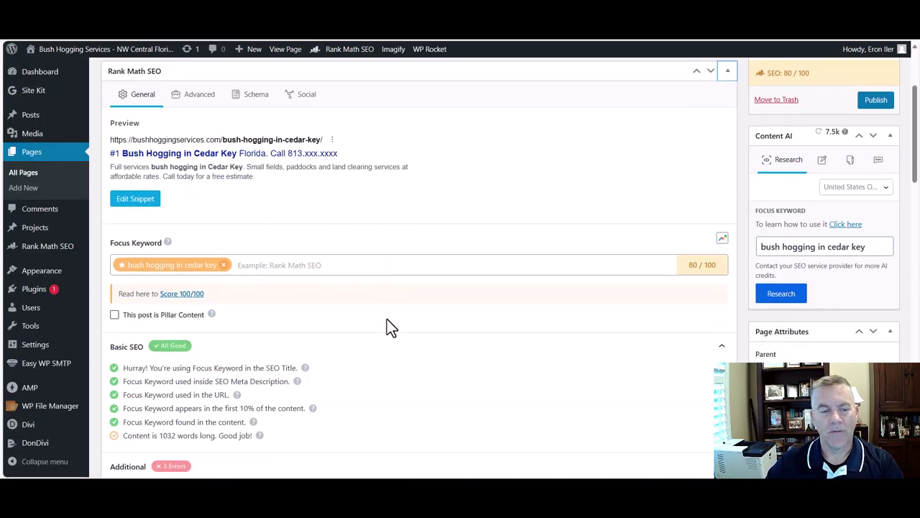
scroll(388, 327, down, 2)
scroll(199, 325, up, 2)
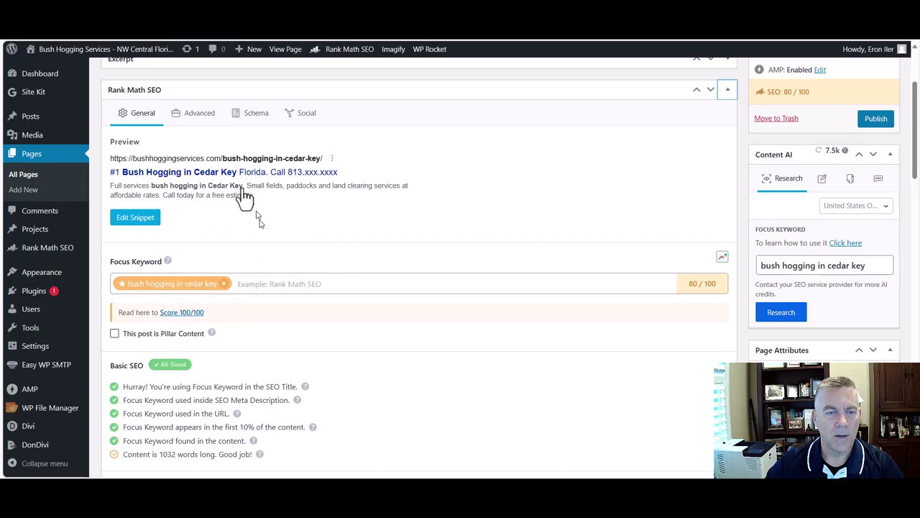
- Compare the page title and permalink with the Rank Math snippet preview and focus keyword
scroll(239, 193, up, 2)
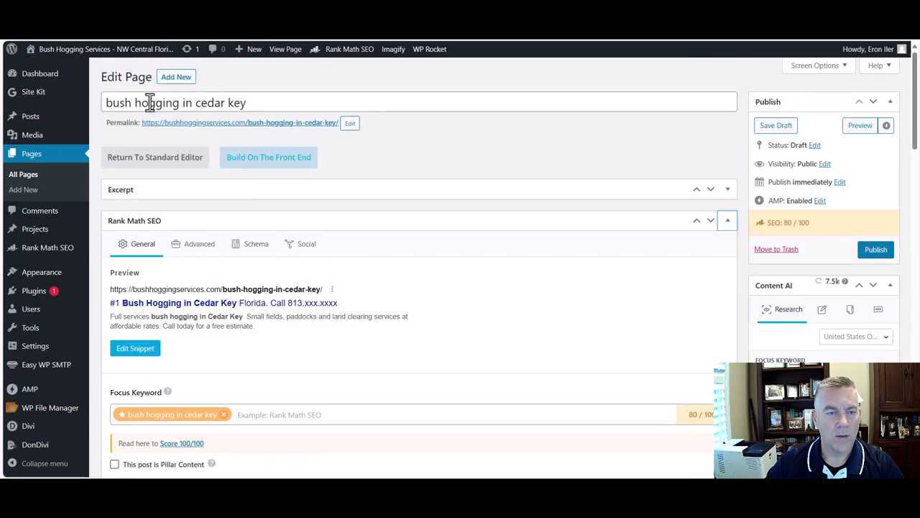
scroll(265, 293, down, 2)
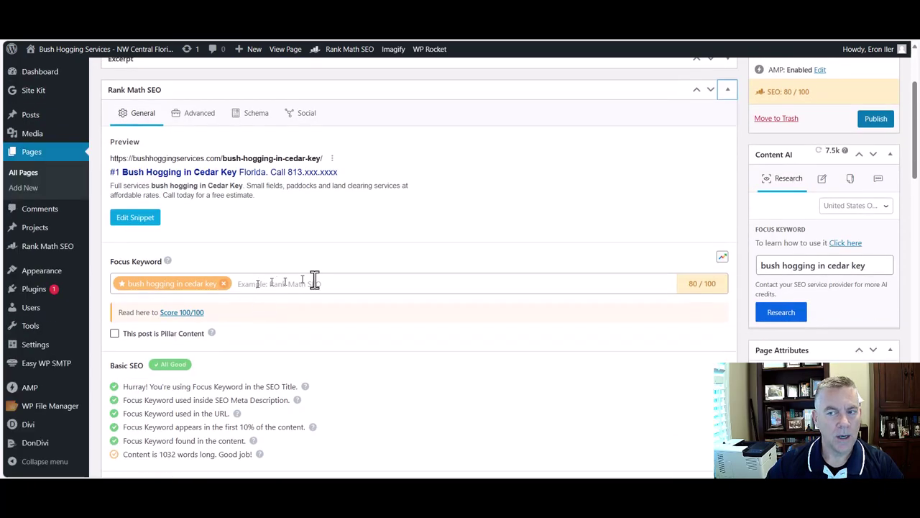
scroll(284, 265, up, 2)
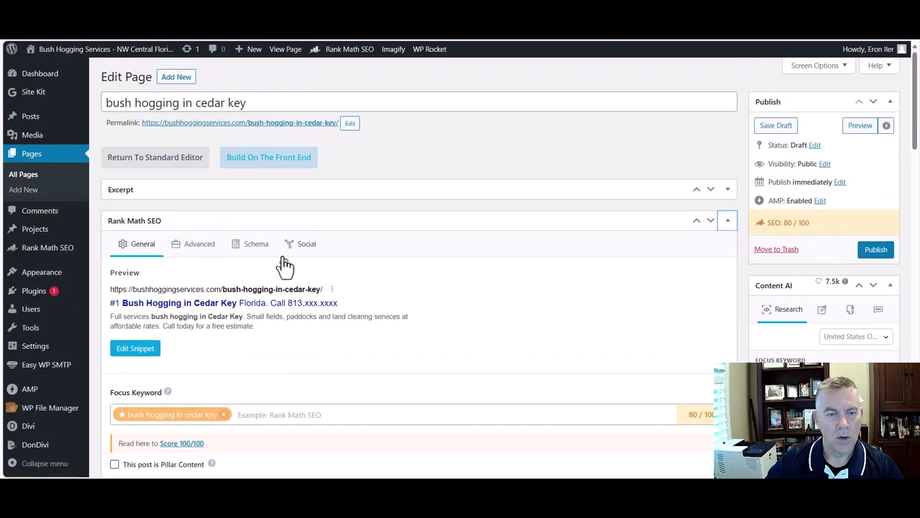
- Open the page from its permalink and review the hero heading, service text and video image
triple_click(256, 128)
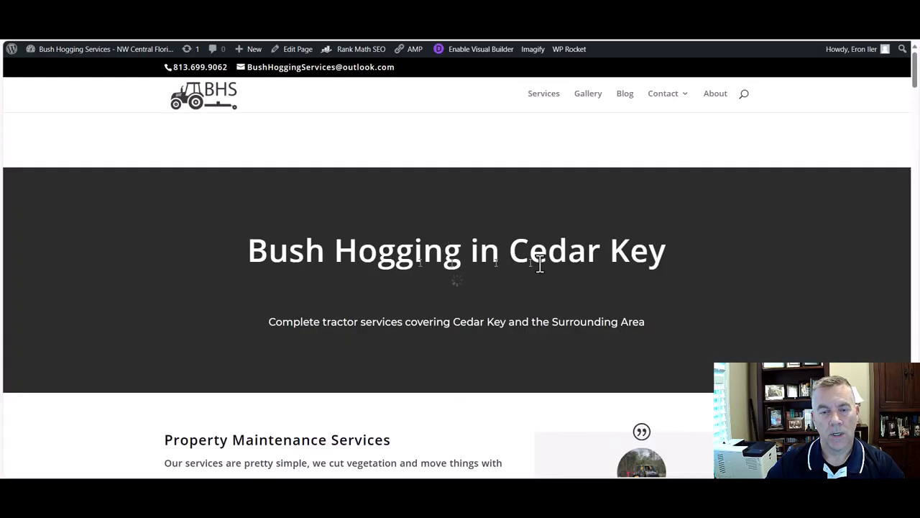
scroll(435, 289, down, 2)
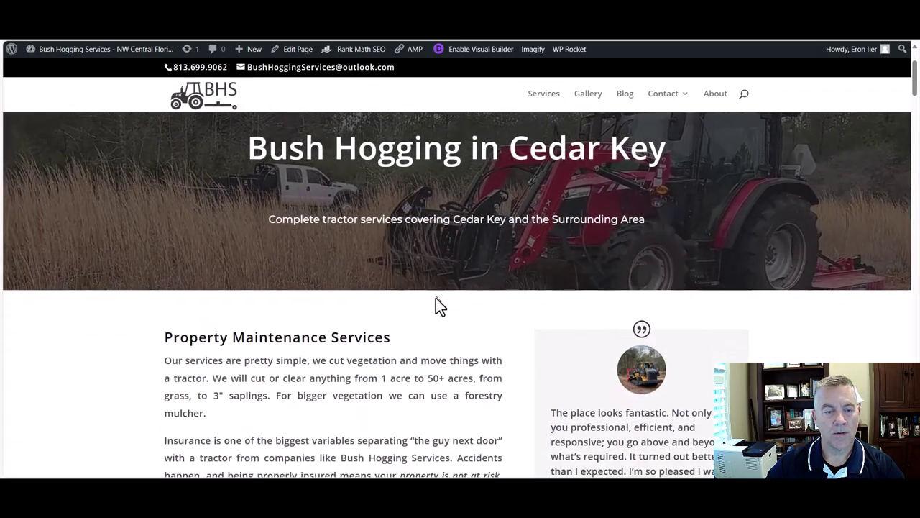
scroll(436, 298, down, 5)
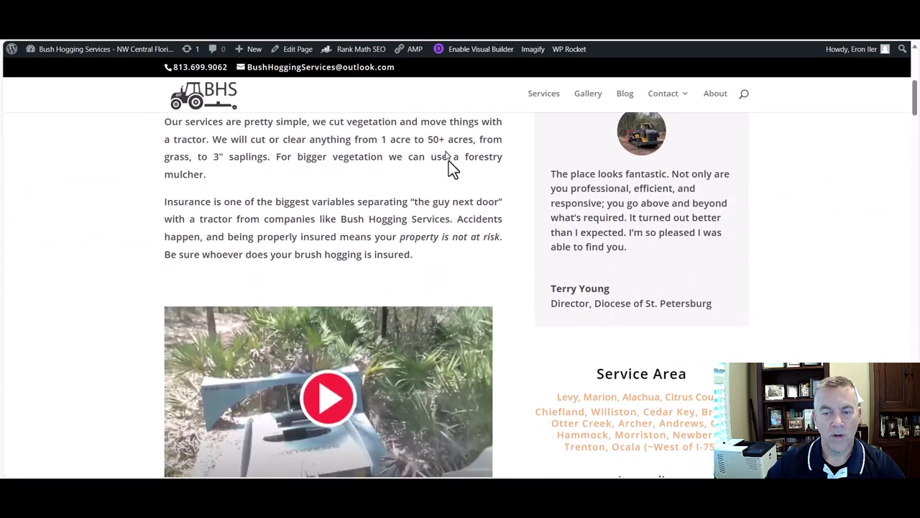
scroll(453, 176, down, 1)
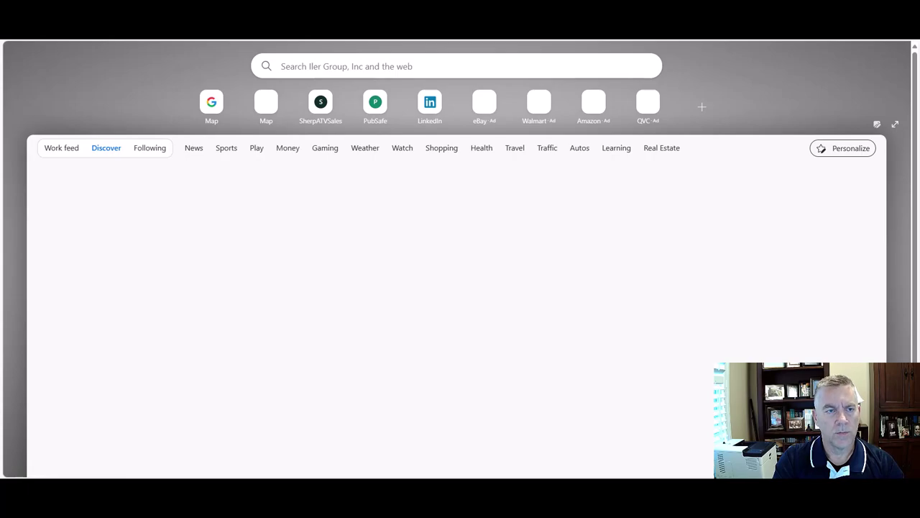
- Search the web for "bush hogging services cedar key" from a new browser tab
text(bush hogging)
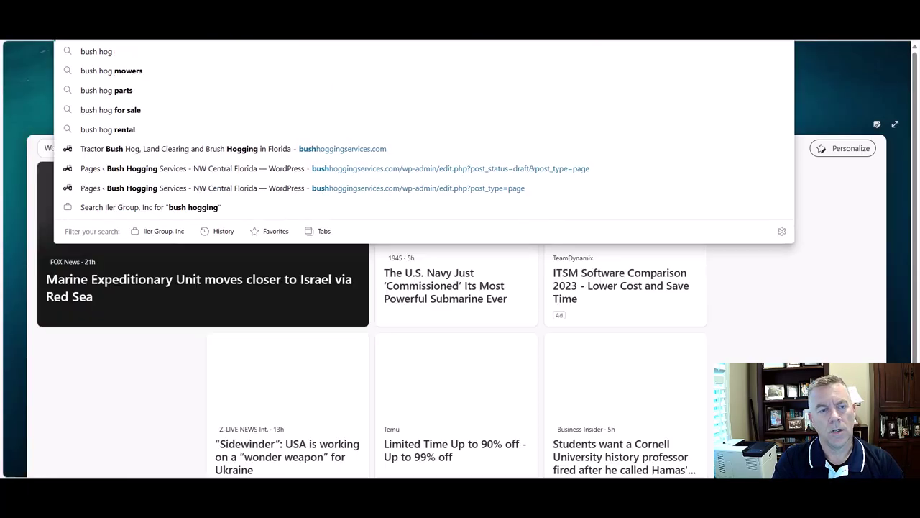
text( ser)
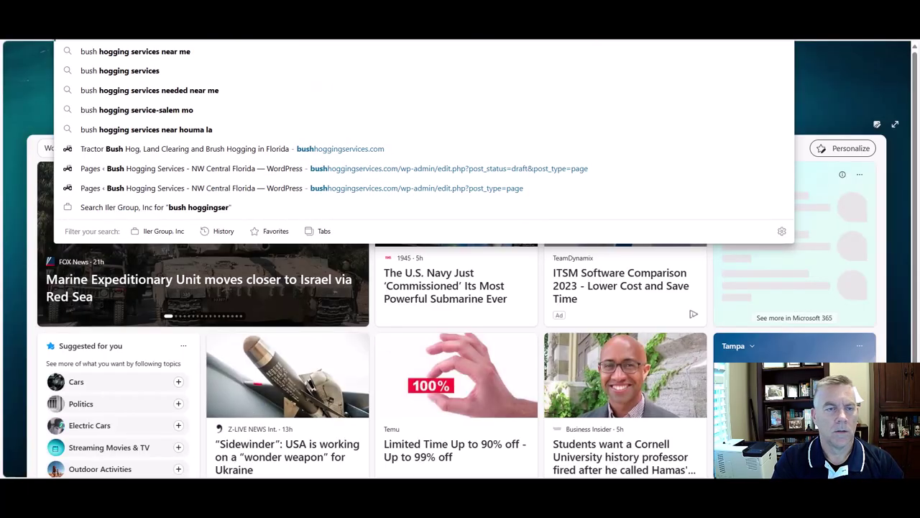
text(vices)
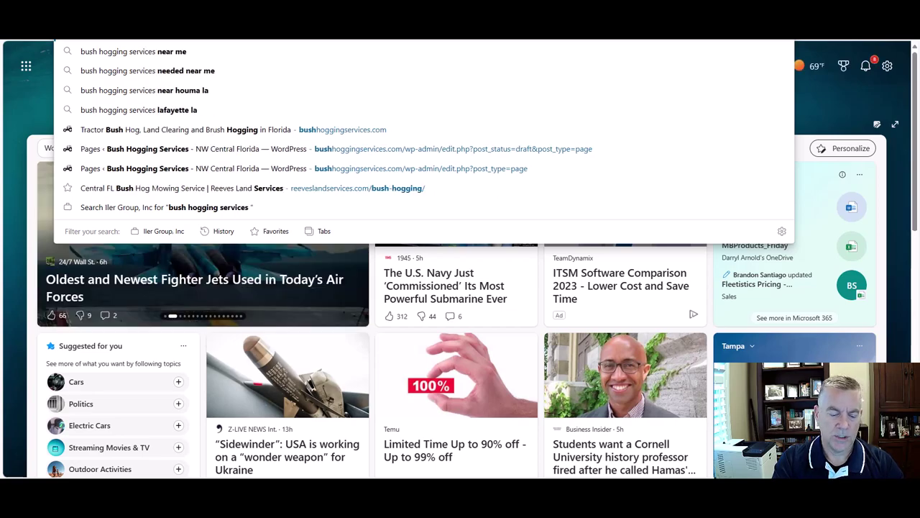
text( chiefland)
key(BackSpace)
key(BackSpace)
key(BackSpace)
key(BackSpace)
key(BackSpace)
key(BackSpace)
key(BackSpace)
key(BackSpace)
text(edar)
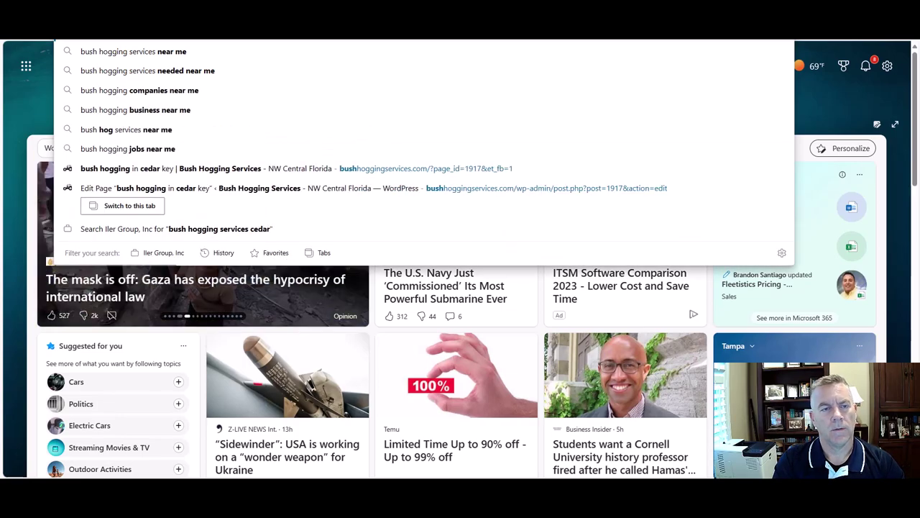
text( key)
key(Return)
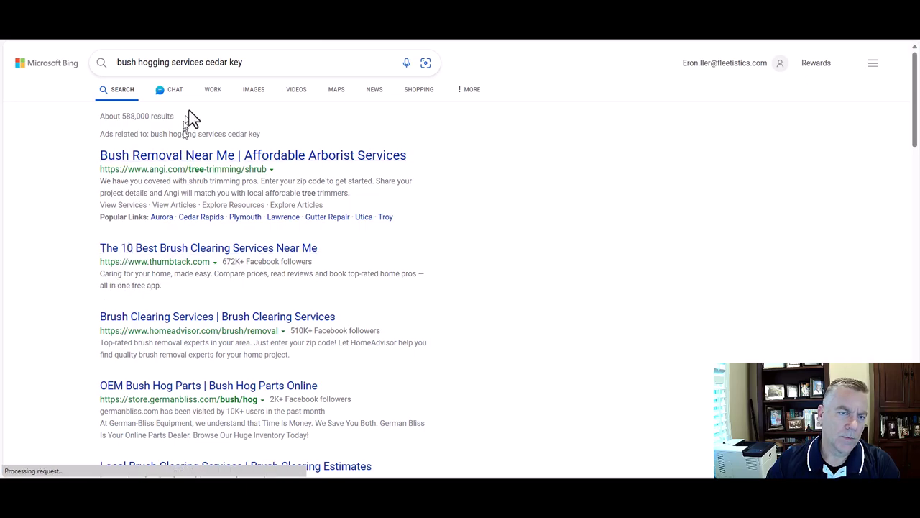
- Examine the search suggestions, ads and organic results for the Cedar Key query, including the bushhoggingservices.com listings and competing local pages
click(203, 63)
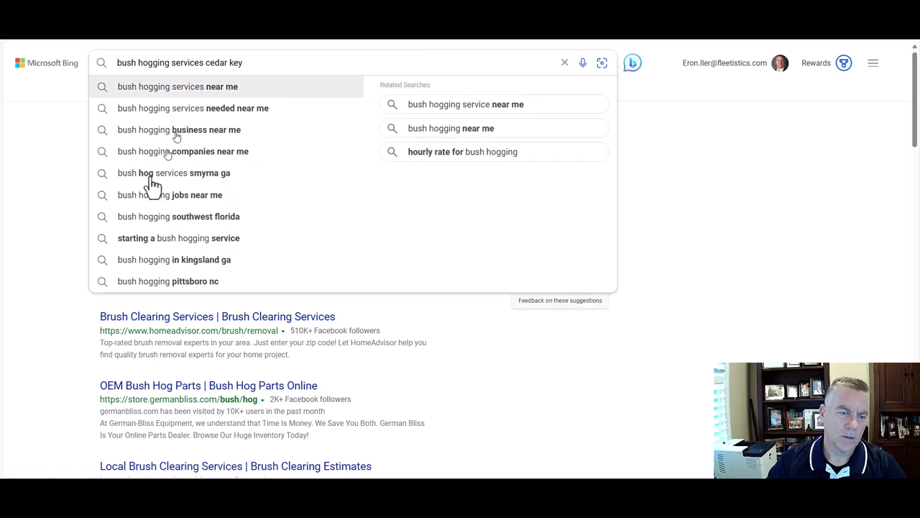
scroll(75, 297, down, 2)
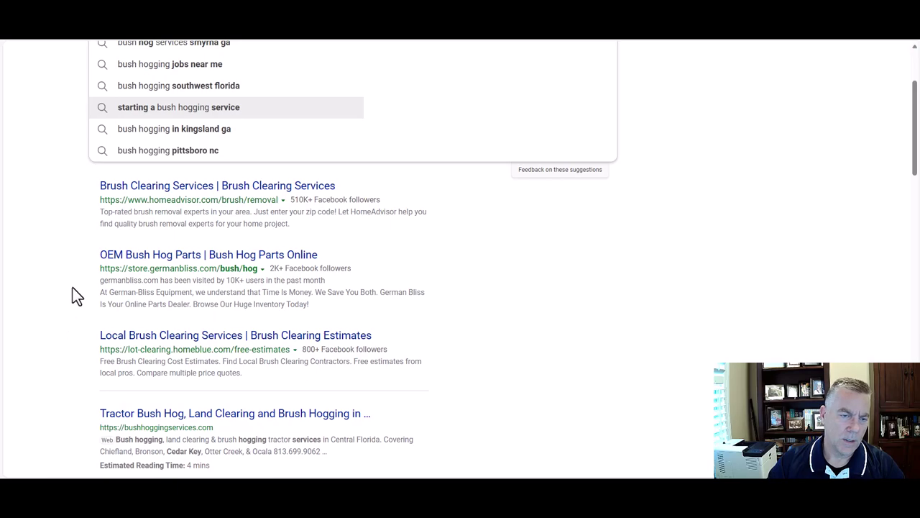
scroll(73, 288, down, 2)
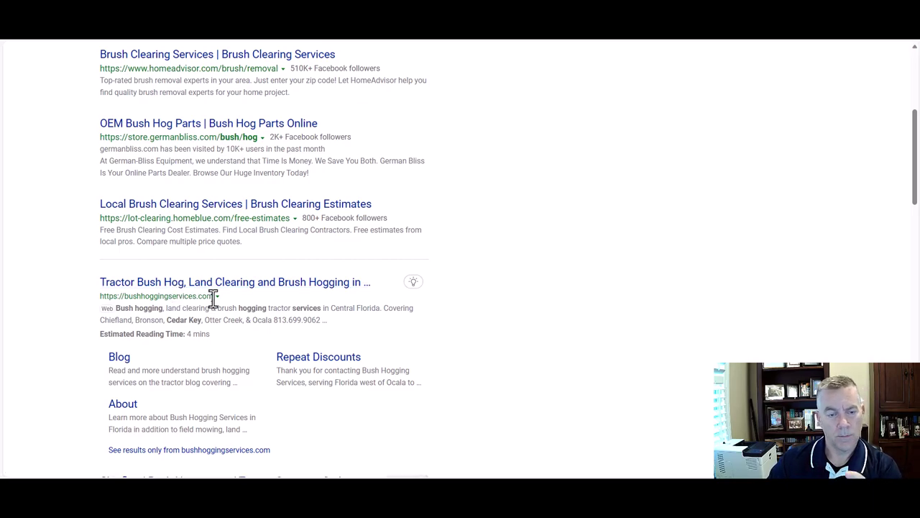
scroll(431, 281, up, 4)
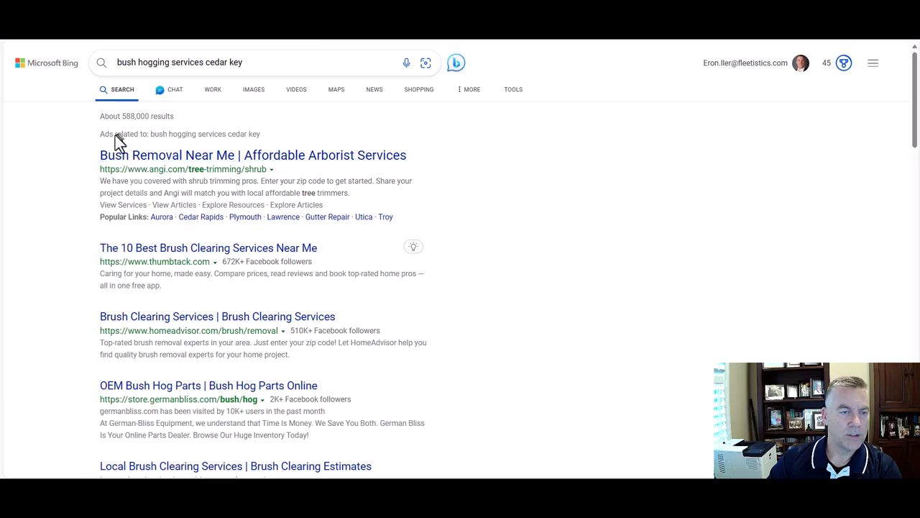
scroll(140, 319, down, 4)
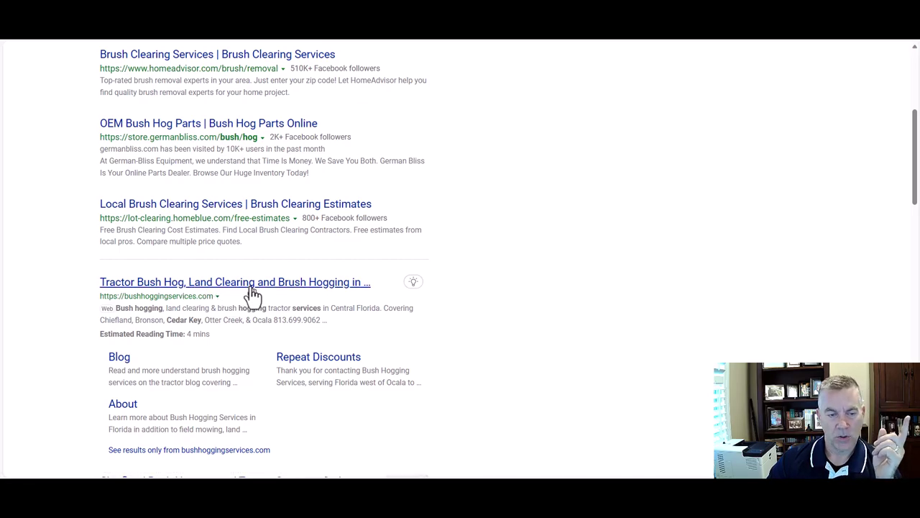
scroll(242, 292, down, 2)
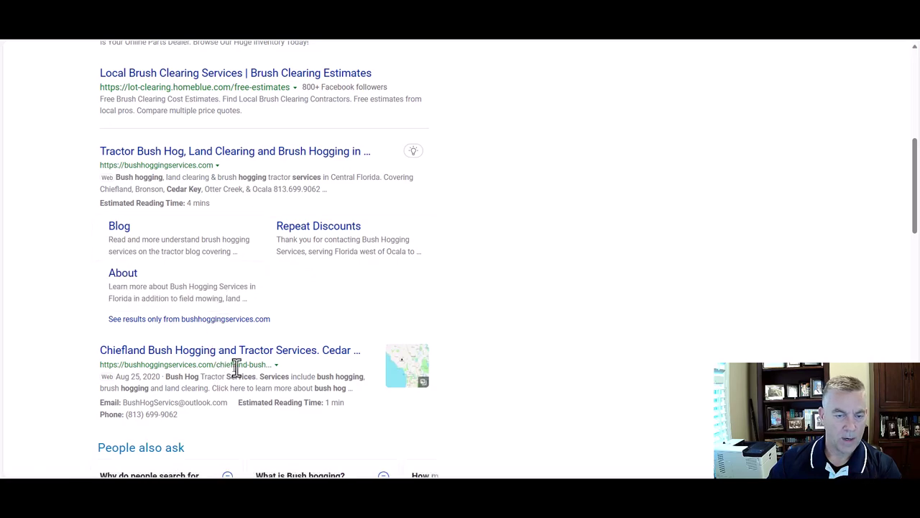
scroll(223, 353, down, 2)
scroll(245, 302, down, 4)
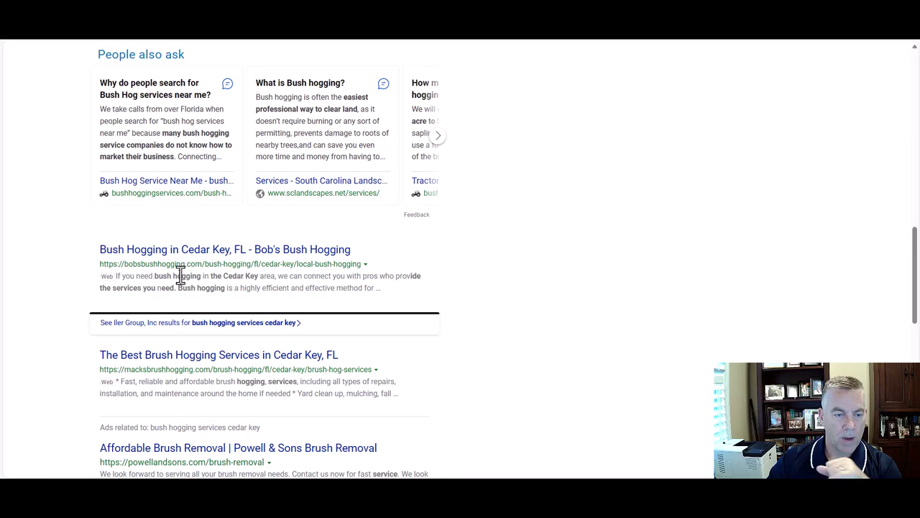
scroll(182, 281, down, 2)
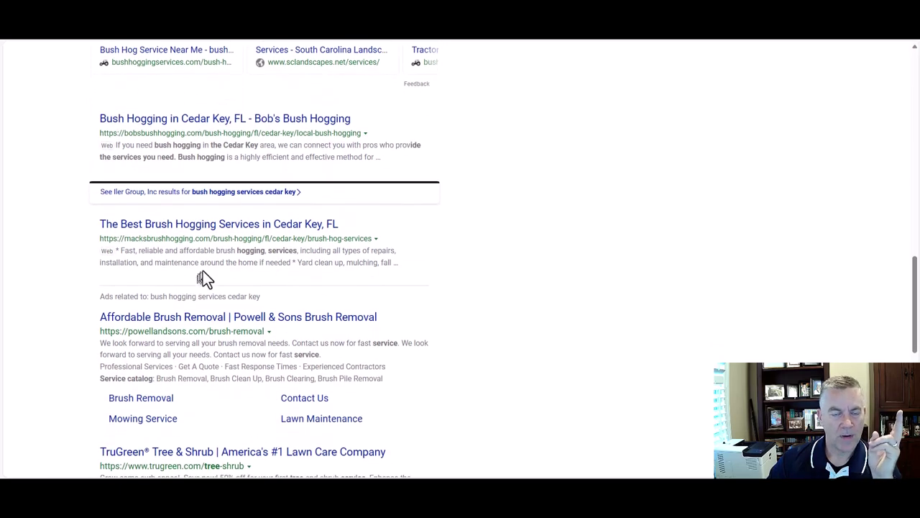
scroll(422, 264, up, 10)
- Return to the WordPress page editor and expand Rank Math's Additional SEO checks for review
key(ctrl+Tab)
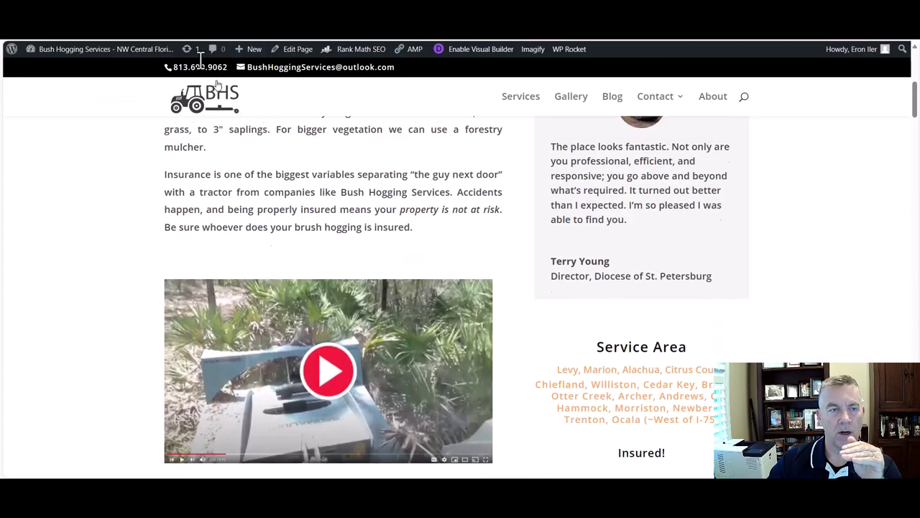
scroll(319, 181, up, 1)
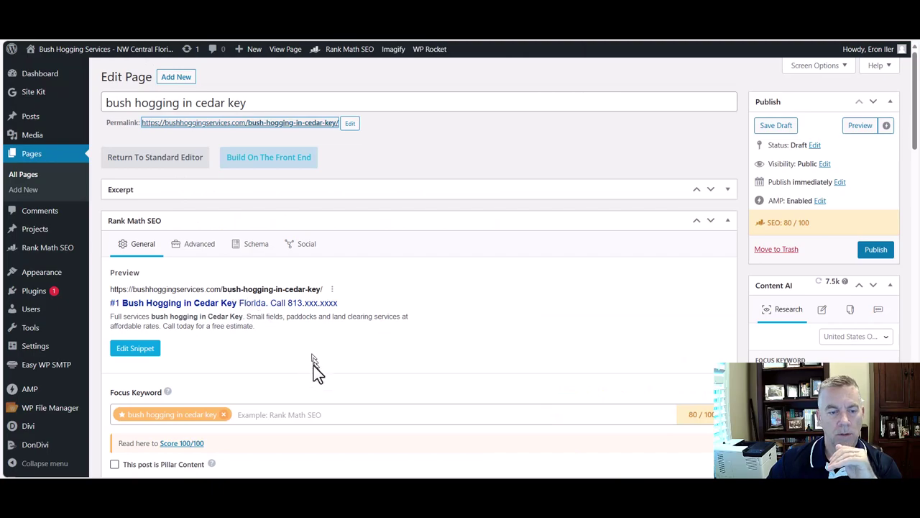
scroll(287, 352, down, 4)
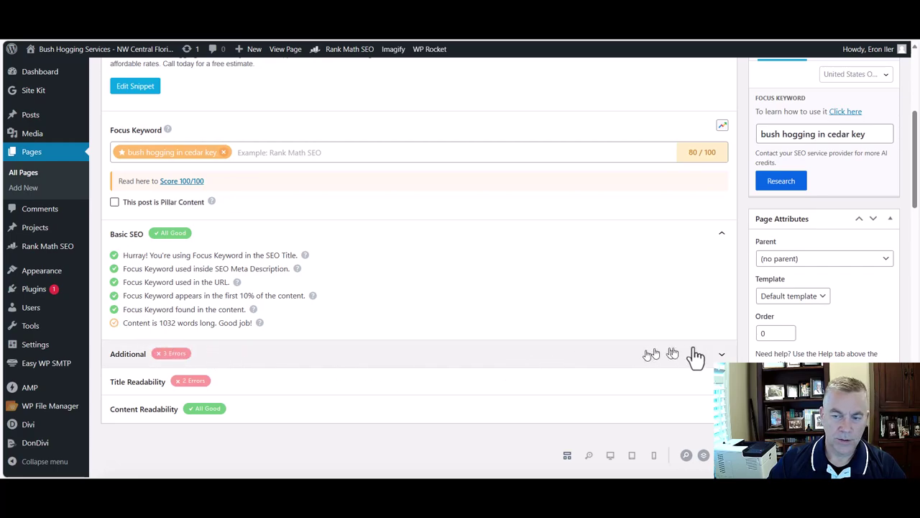
click(722, 353)
scroll(665, 363, down, 1)
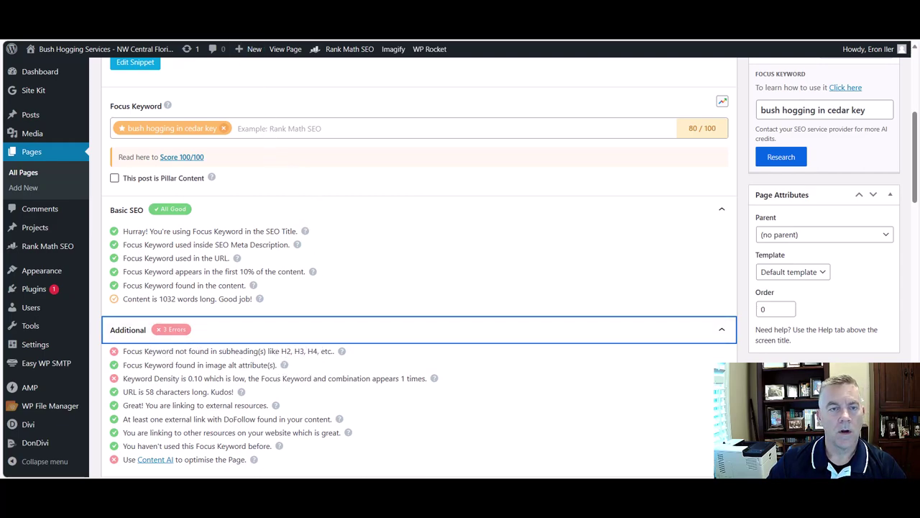
- Switch back to the Cedar Key page view and enable the visual builder on it
key(ctrl+Tab)
scroll(248, 107, up, 5)
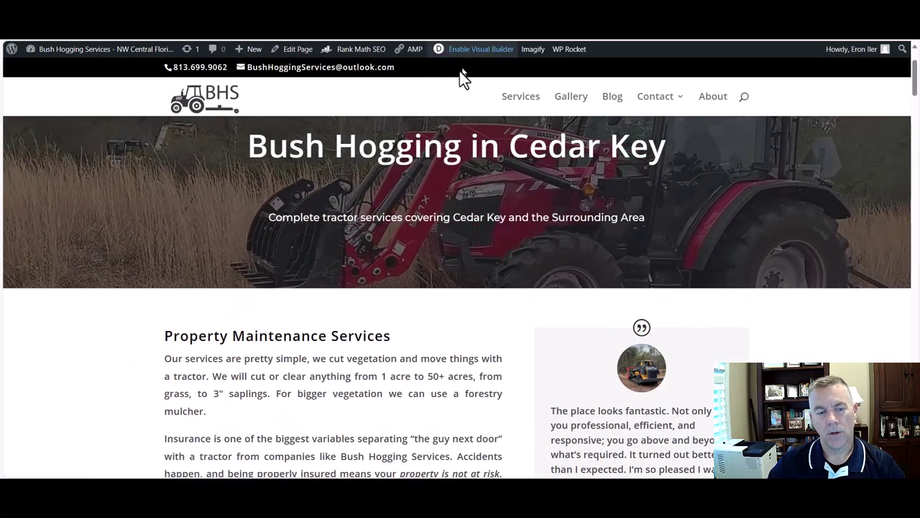
click(477, 49)
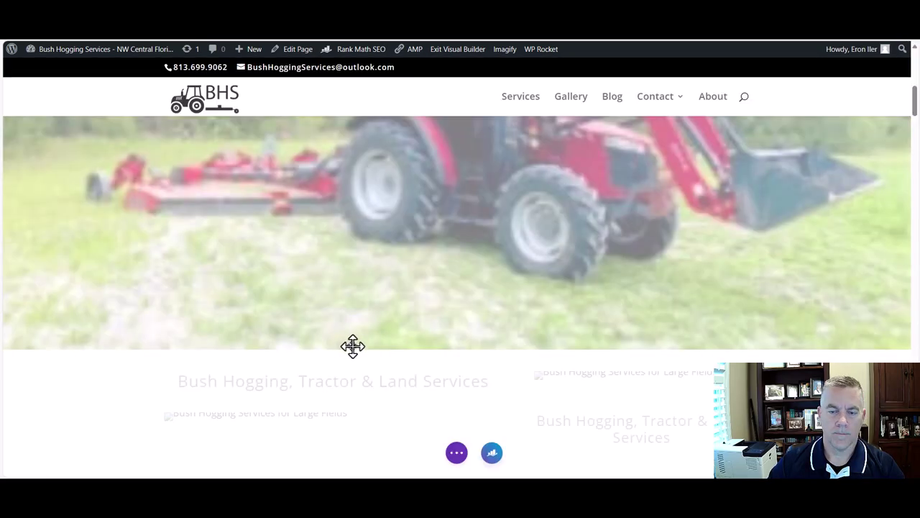
- Open the settings of the text module that holds the "Property Maintenance Services" heading
scroll(353, 346, down, 4)
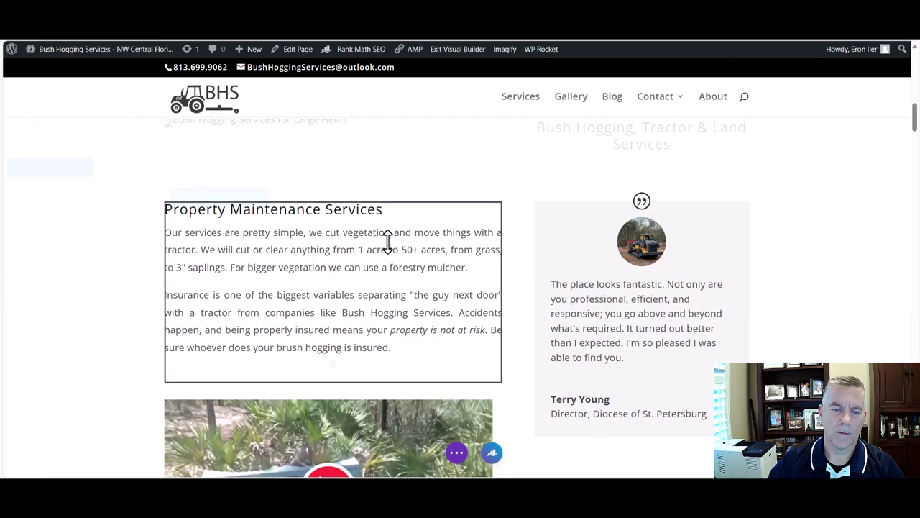
mouse_move(379, 212)
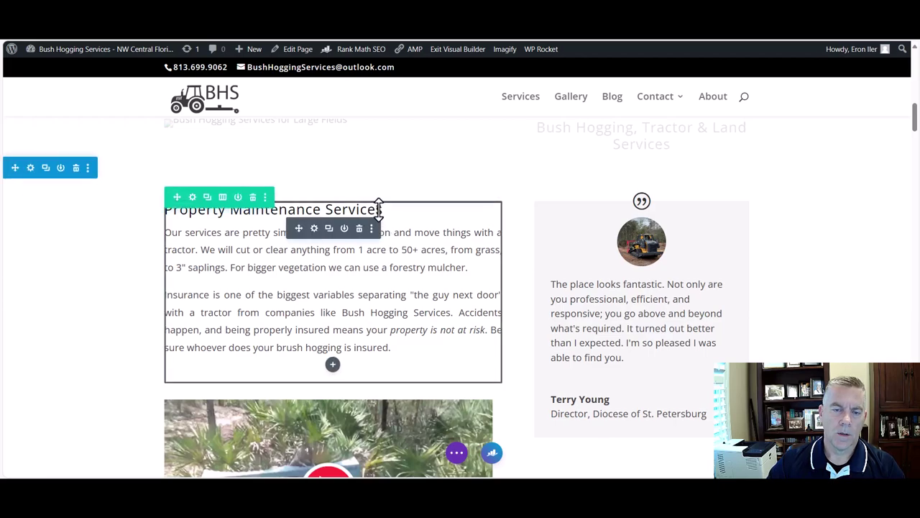
click(386, 214)
drag(360, 213, 183, 226)
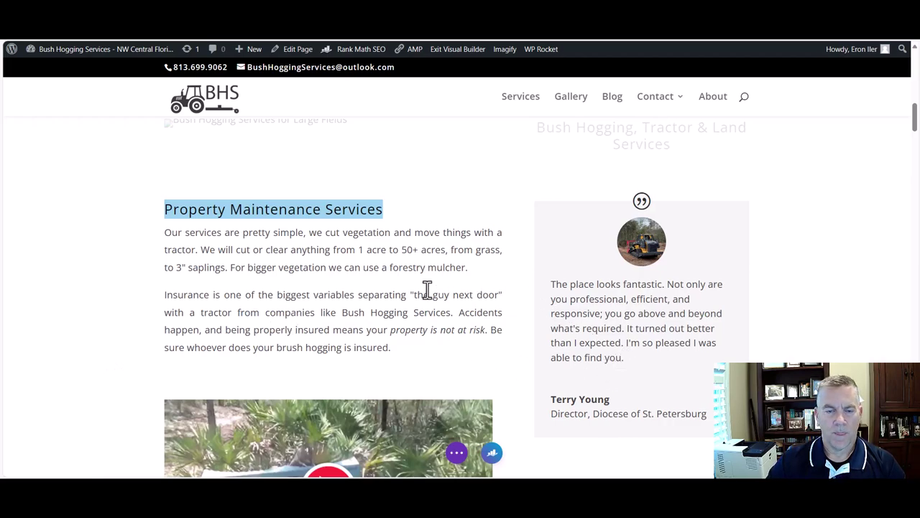
click(419, 209)
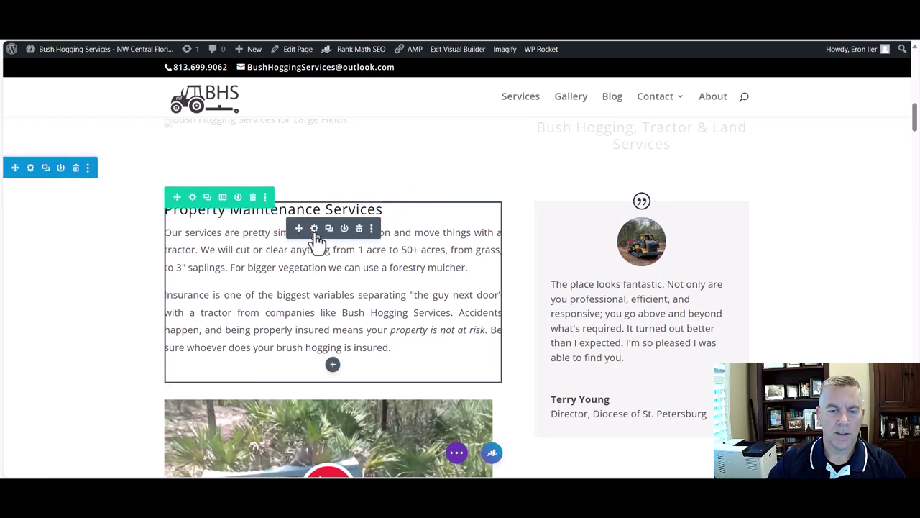
click(315, 230)
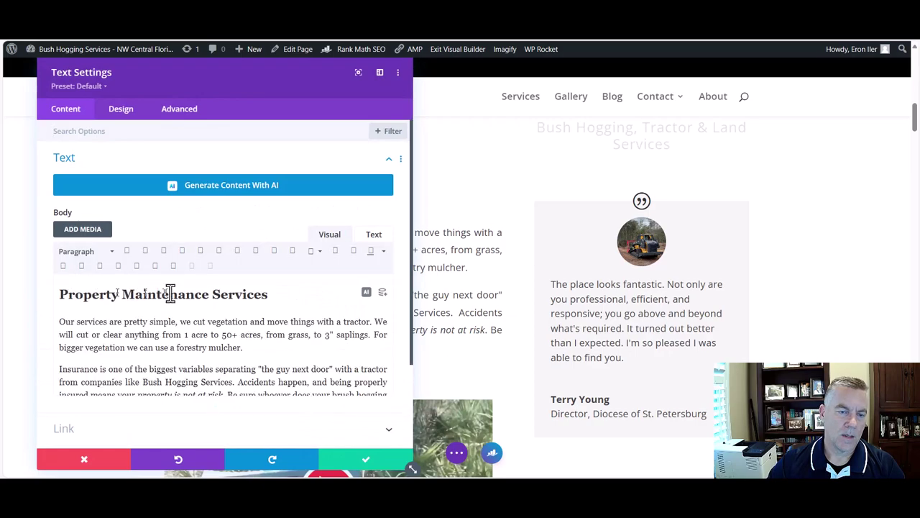
- Toggle off the Heading 2 format of the "Property Maintenance Services" line, making it a paragraph
click(169, 294)
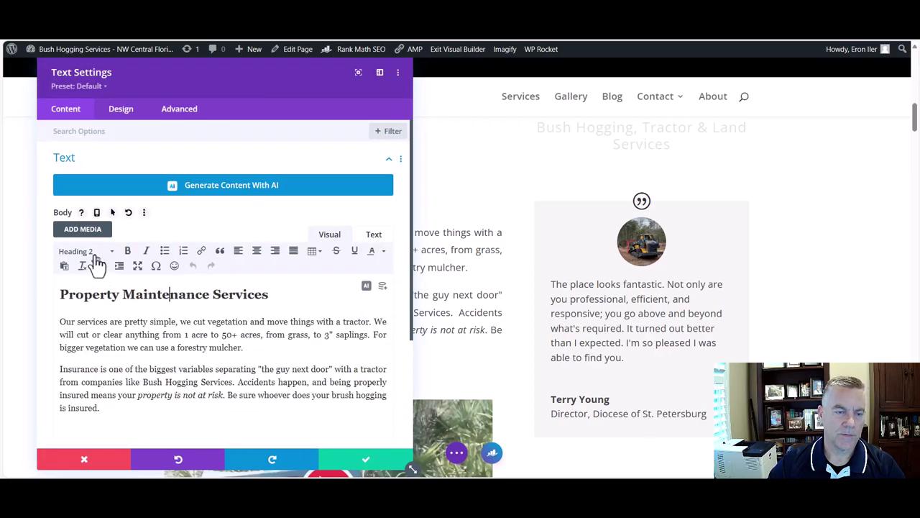
drag(275, 295, 56, 295)
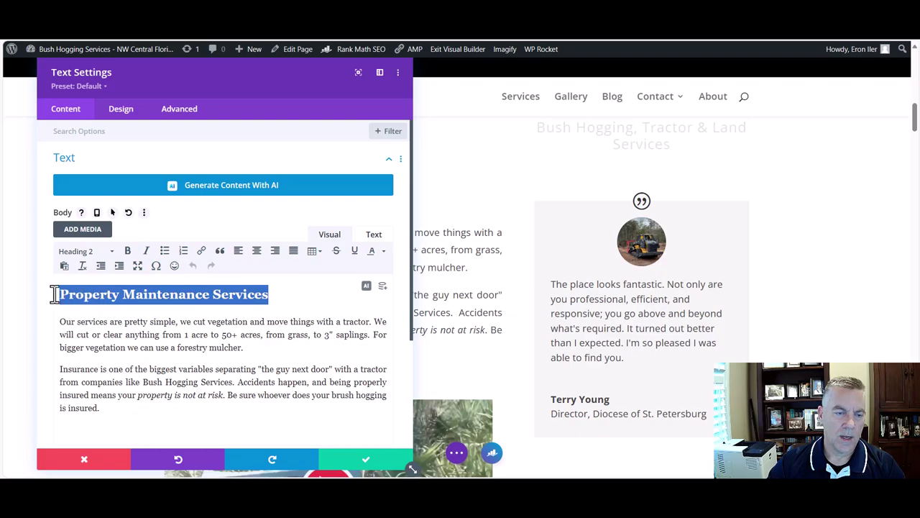
click(112, 254)
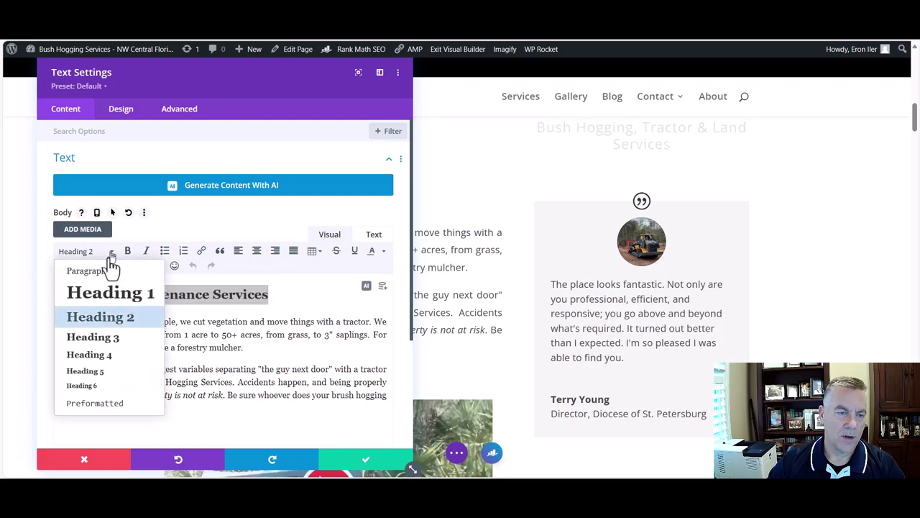
click(94, 322)
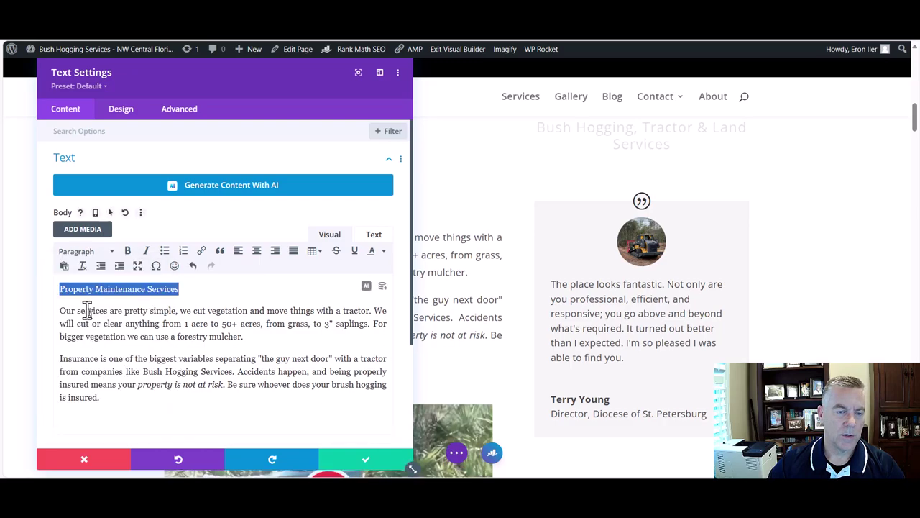
- Replace the "Property Maintenance Services" line in the text module with "Bush Hogging Services in Chiefland"
click(90, 290)
drag(190, 290, 47, 290)
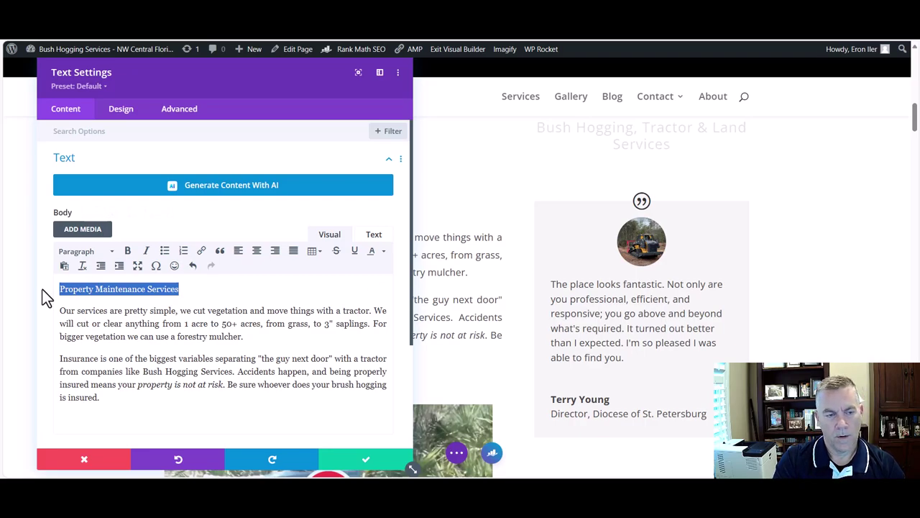
text(Bush)
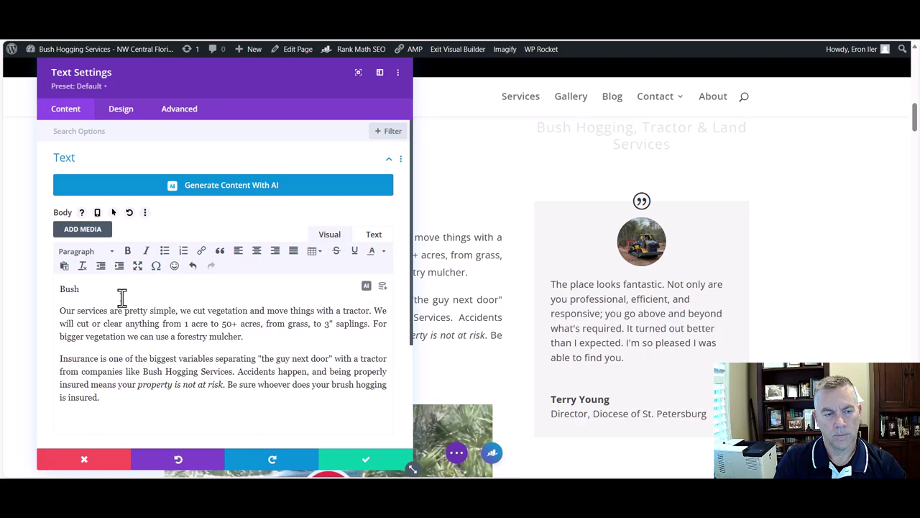
text(Hogging Service)
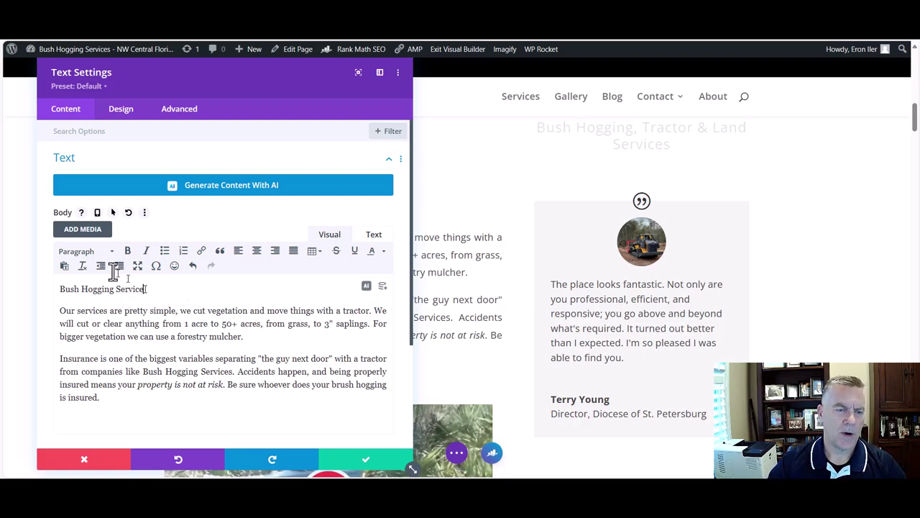
text(s in Chiefland)
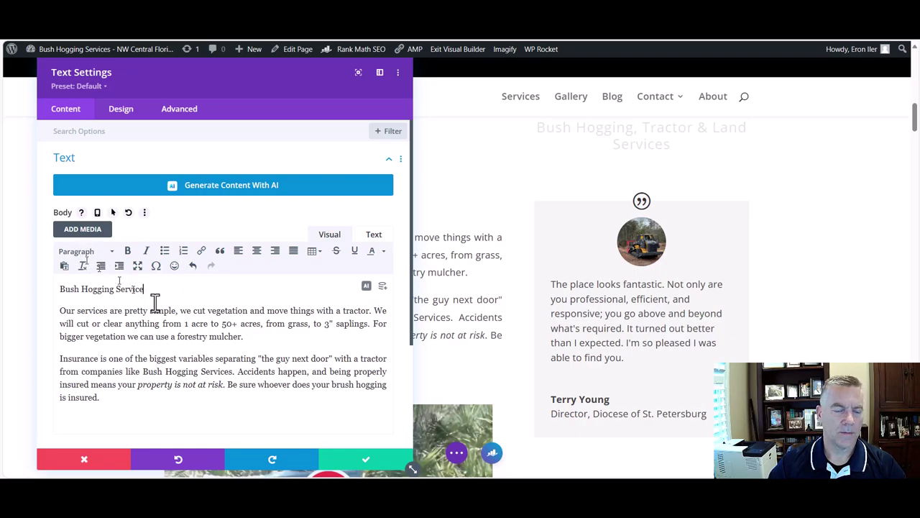
- Format the "Bush Hogging Services in Chiefland" line as Heading 2
triple_click(56, 287)
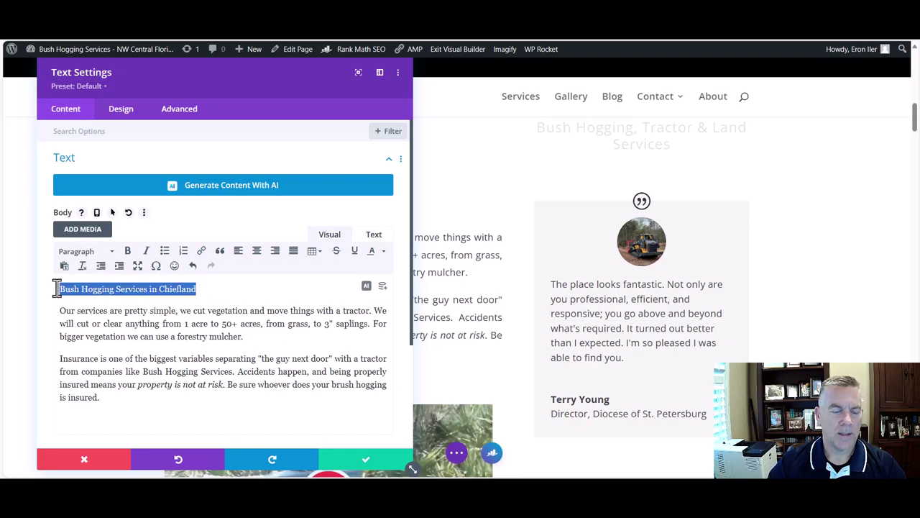
click(85, 251)
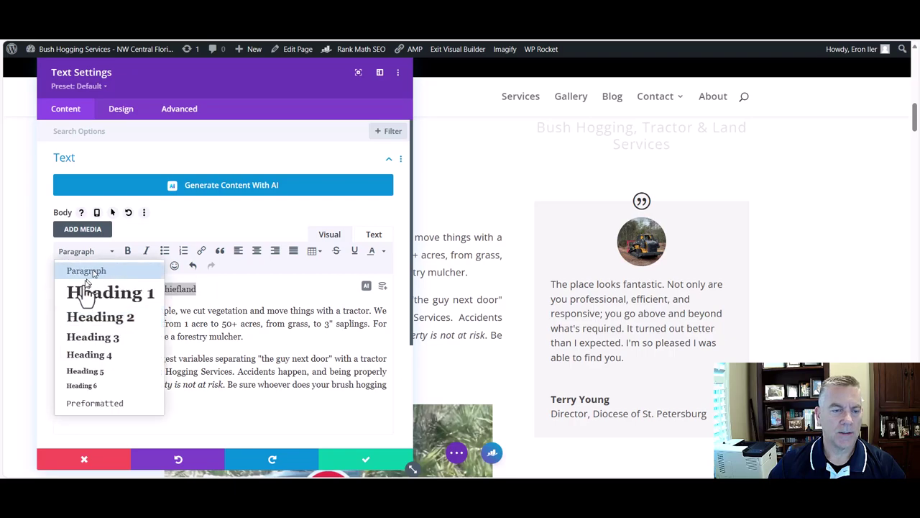
click(86, 320)
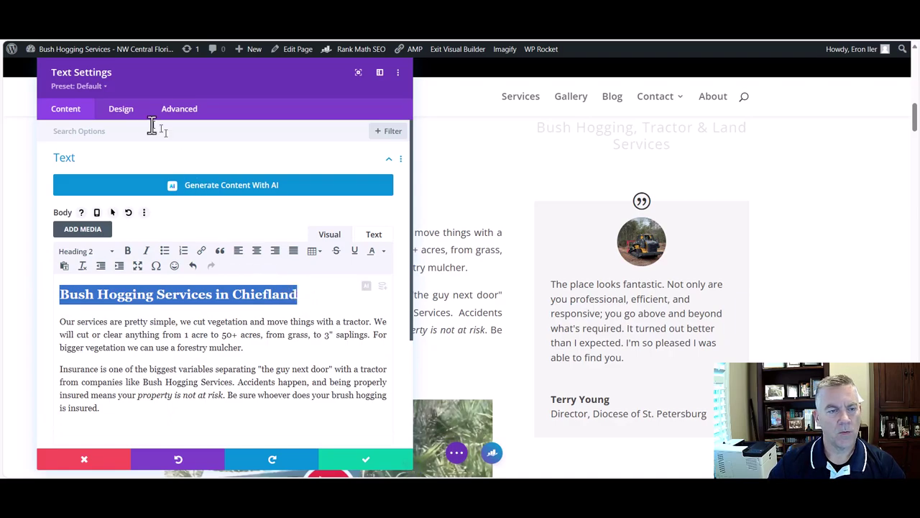
- Try blue for the module's Heading 2 text color, then set it to black
click(125, 114)
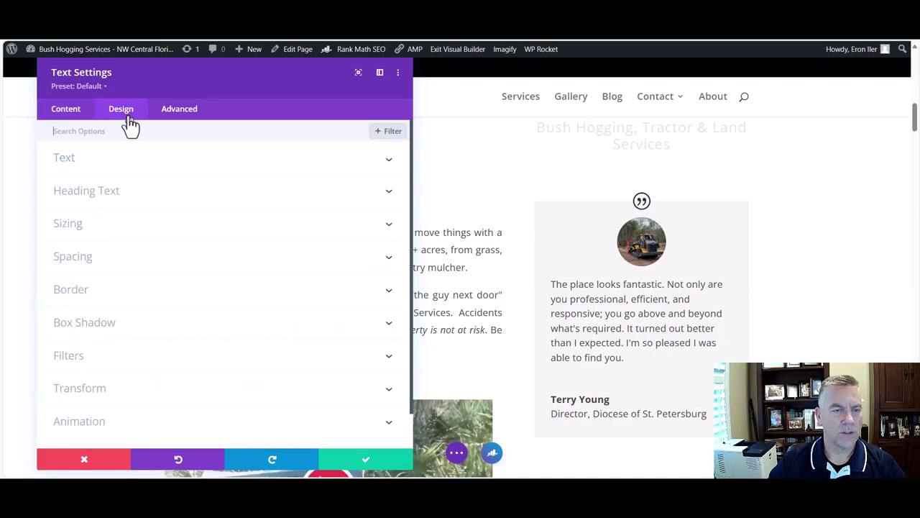
click(72, 196)
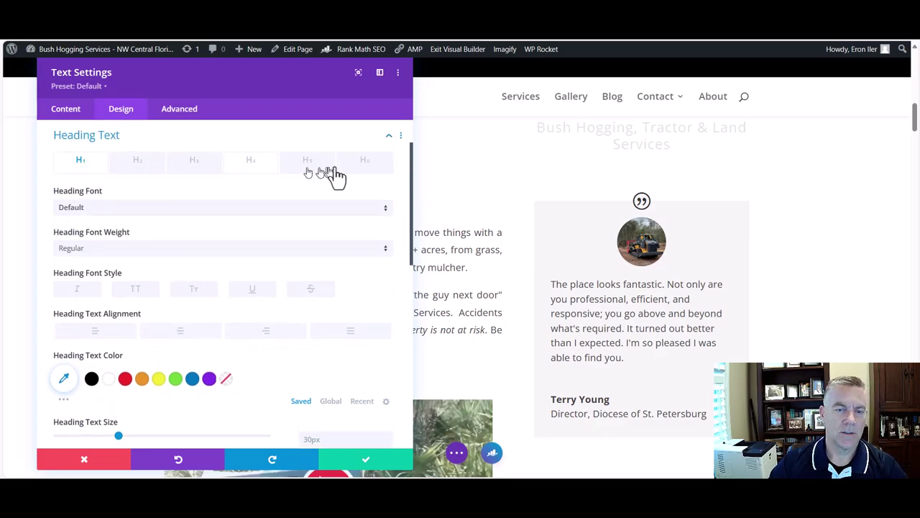
click(136, 164)
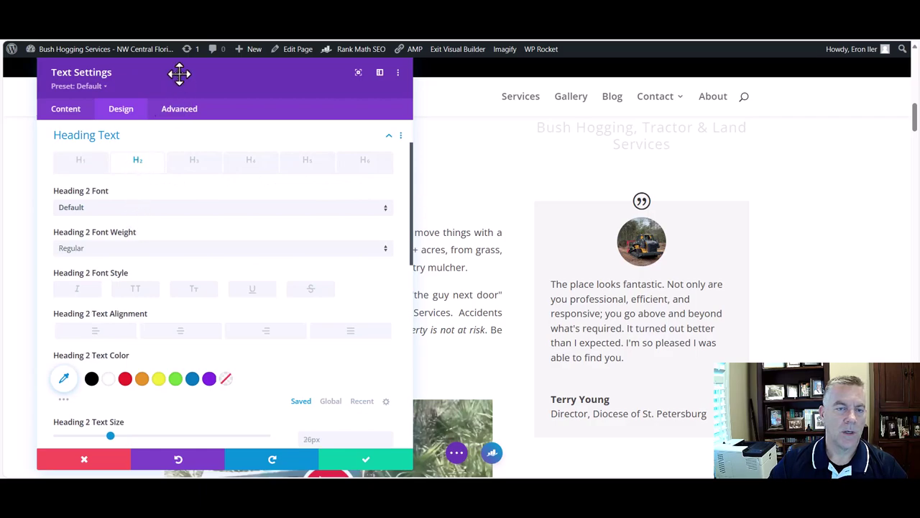
drag(540, 103, 684, 107)
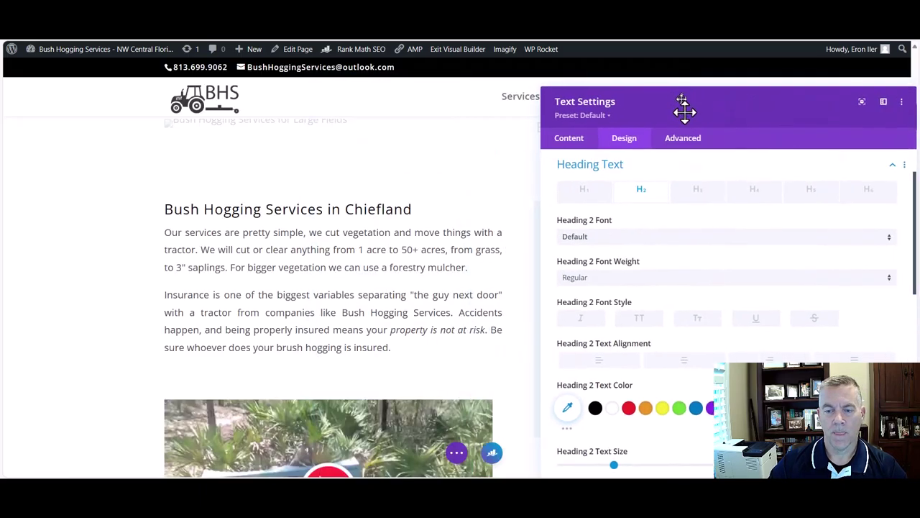
click(696, 407)
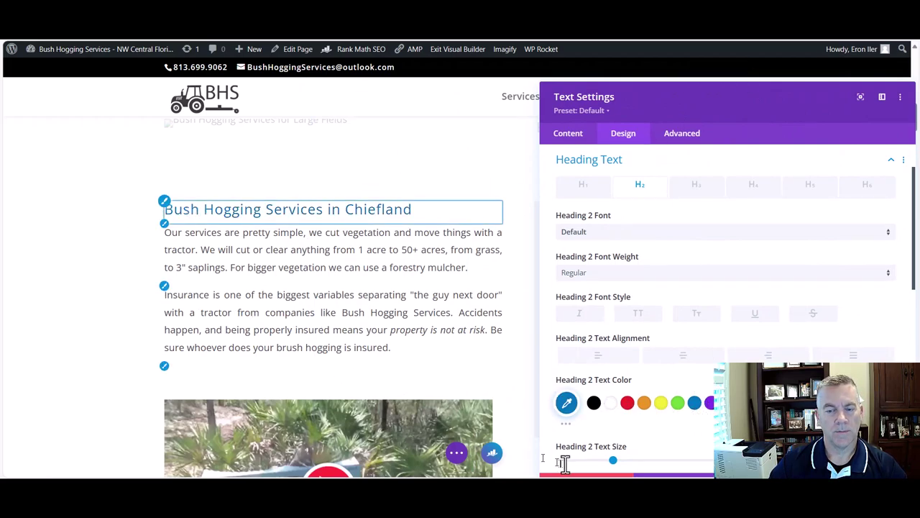
click(595, 405)
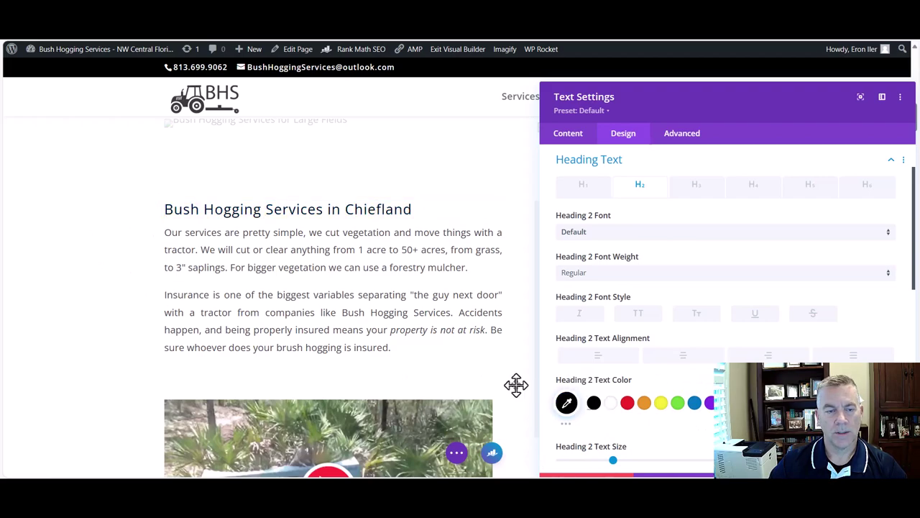
- Close the text module's settings and leave the visual builder for the WordPress page editor
drag(696, 97, 651, 82)
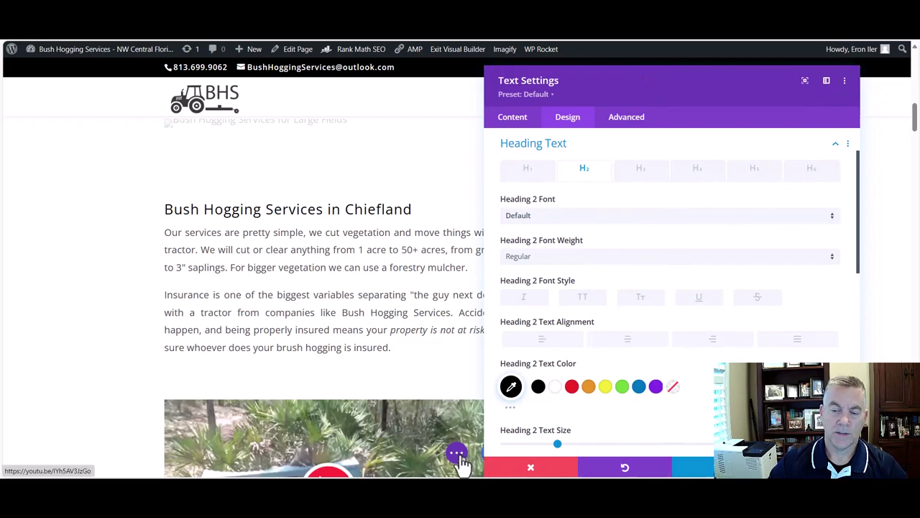
click(495, 467)
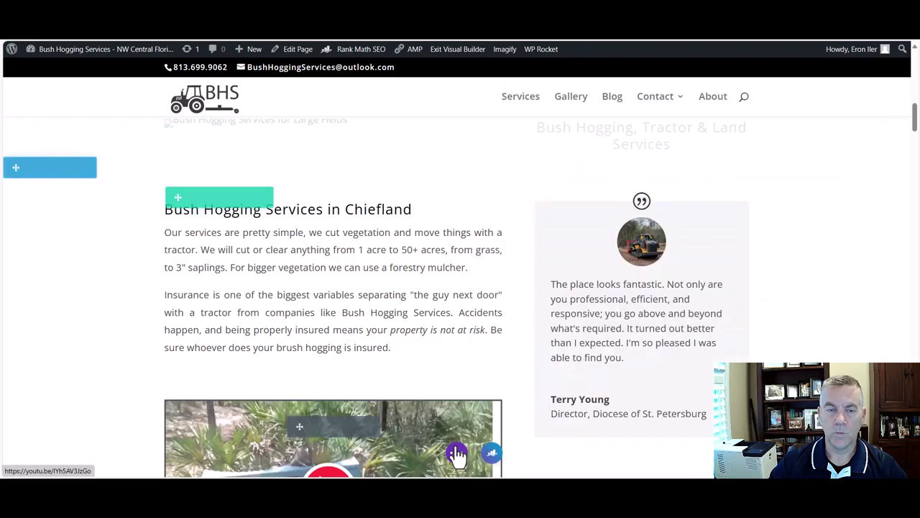
click(447, 51)
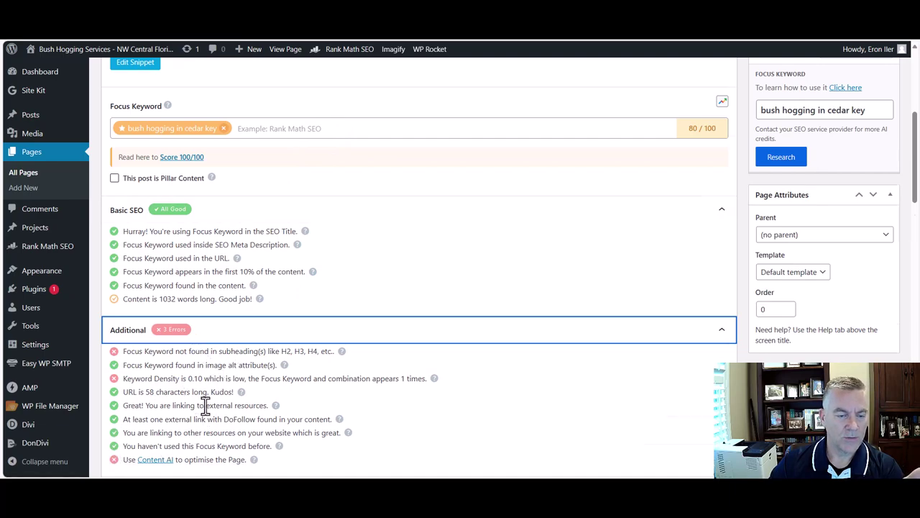
- Review Rank Math's Basic SEO and Additional checks for the Cedar Key page
scroll(205, 389, down, 2)
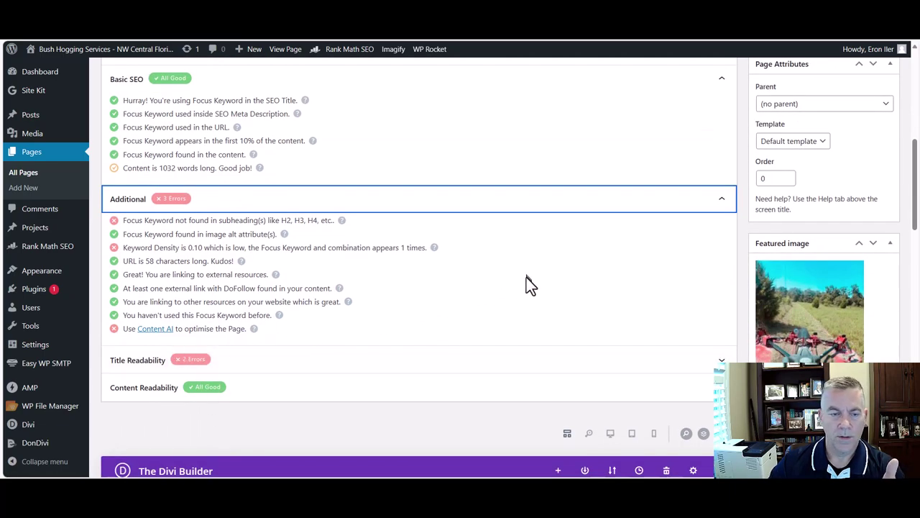
scroll(444, 286, up, 2)
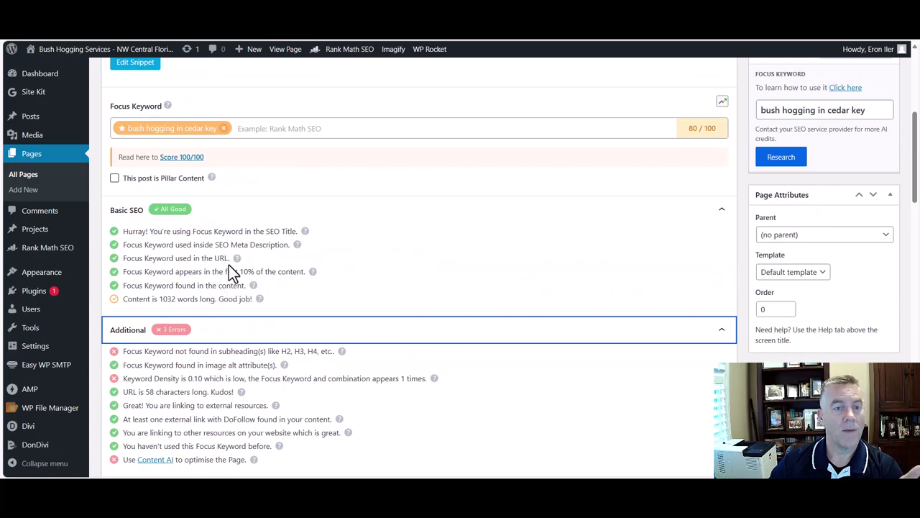
scroll(232, 260, up, 4)
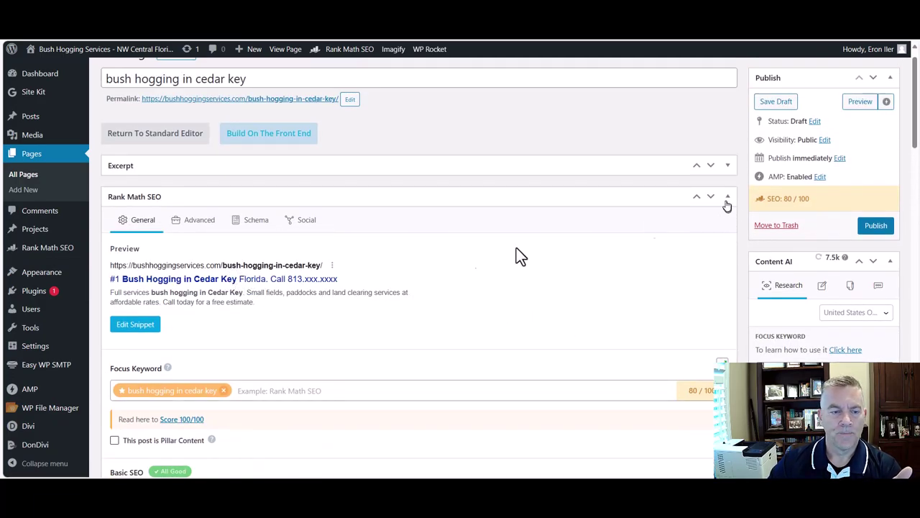
- Open the Rank Math snippet editor and compare the page's SEO title with the titles in the Bing results
click(132, 325)
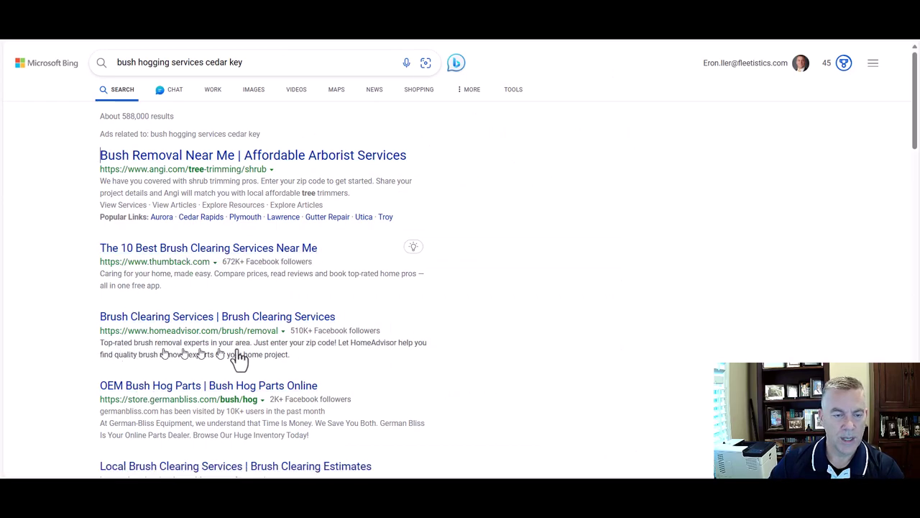
scroll(299, 360, down, 3)
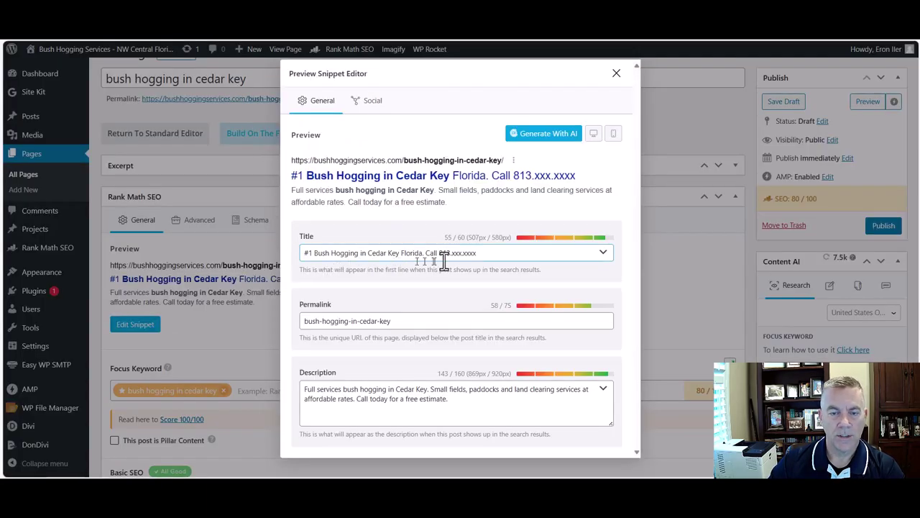
drag(477, 253, 434, 252)
drag(364, 252, 258, 259)
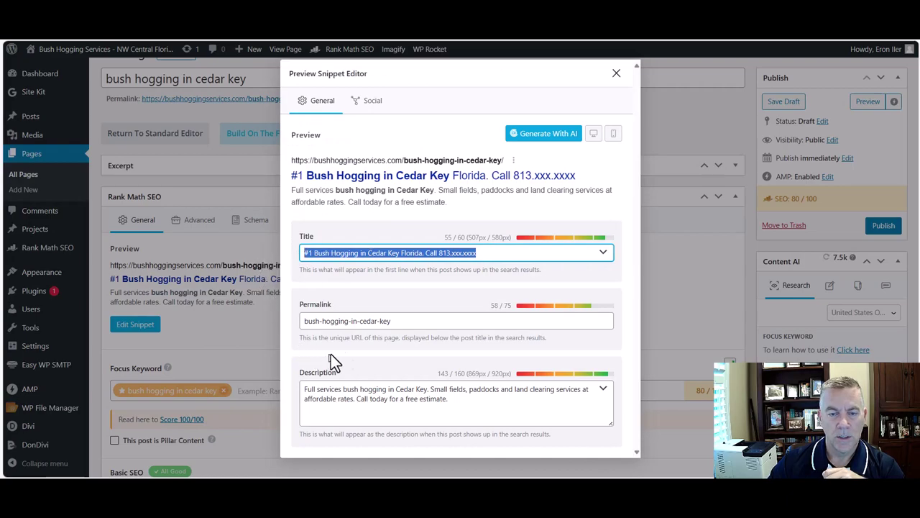
- Replace the placeholder digits at the end of the SEO title with the business phone number
click(478, 253)
key(BackSpace)
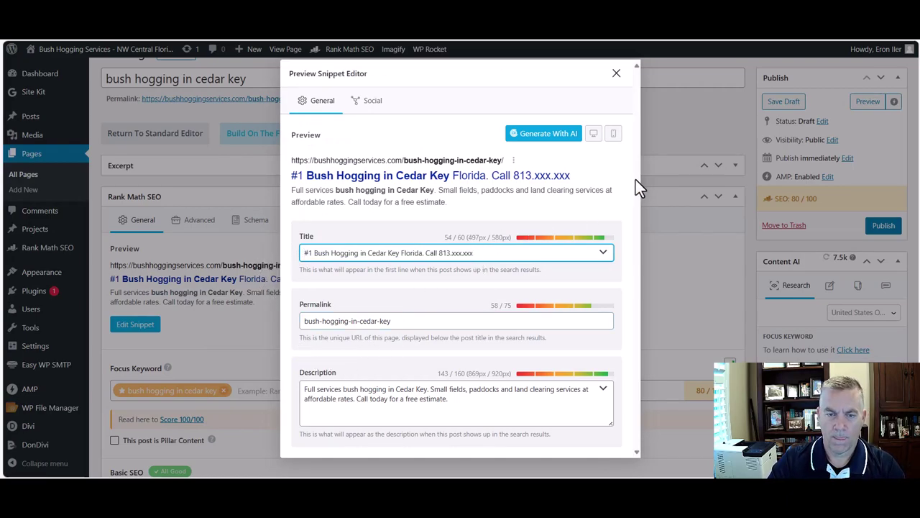
key(BackSpace)
key(BackSpace)
key(BackSpace)
key(BackSpace)
key(BackSpace)
key(BackSpace)
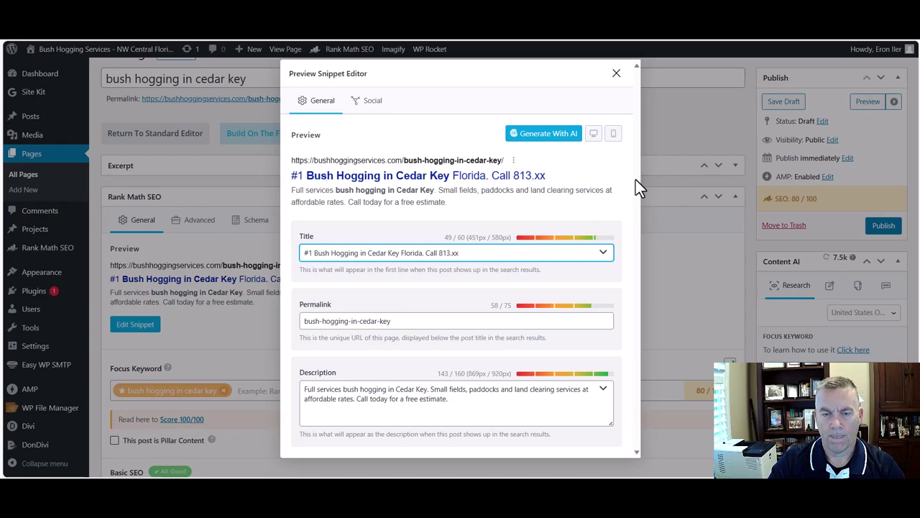
key(BackSpace)
text(699.)
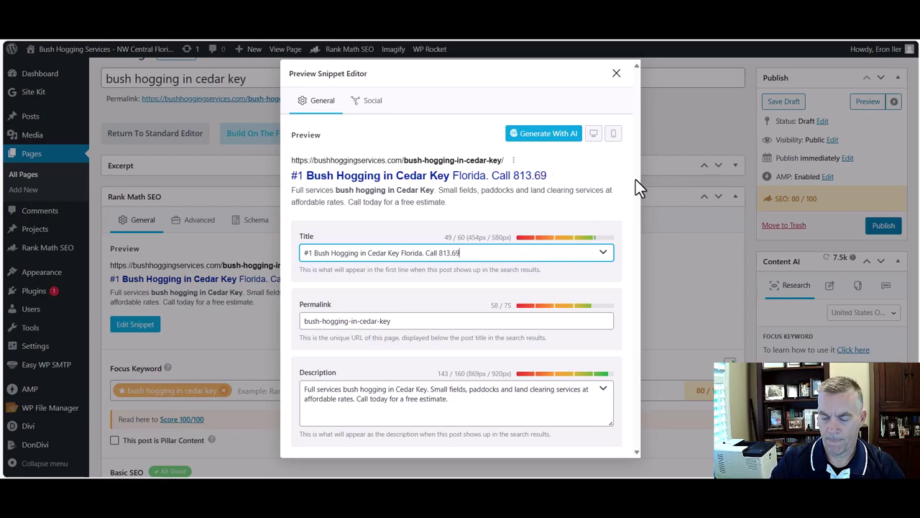
text(9062)
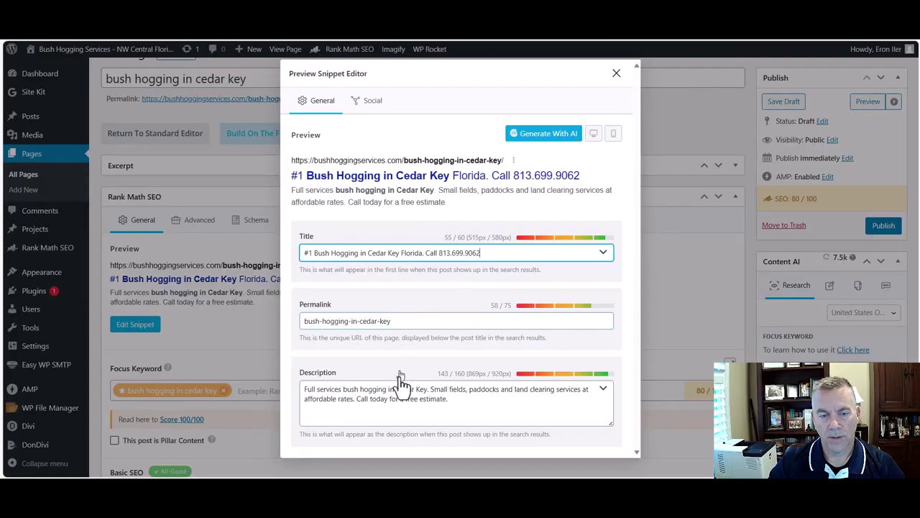
- Compare the snippet's meta description with the descriptions shown under the Bing results for "bush hogging services cedar key"
drag(451, 399, 291, 388)
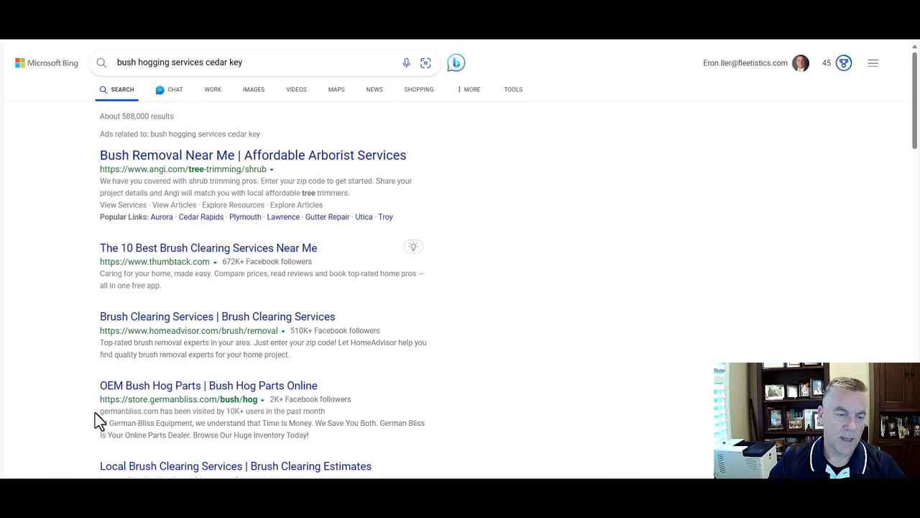
drag(97, 423, 322, 448)
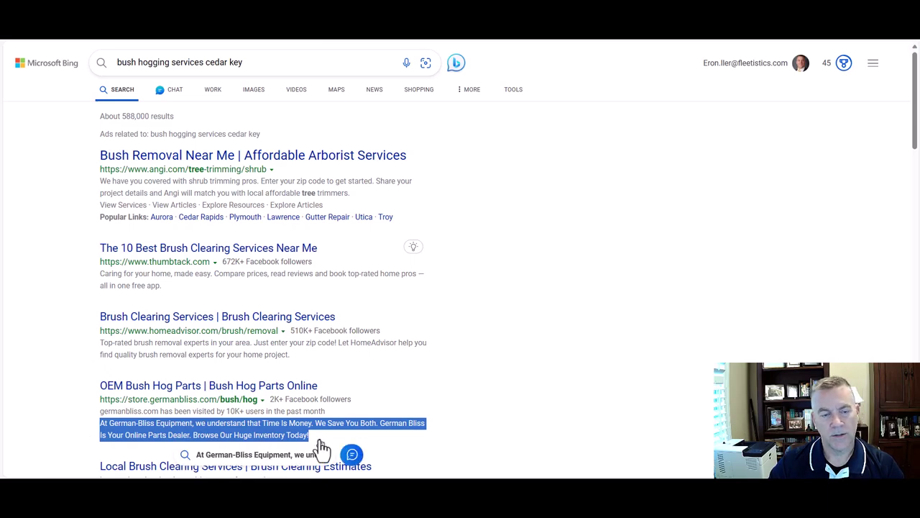
scroll(206, 353, down, 7)
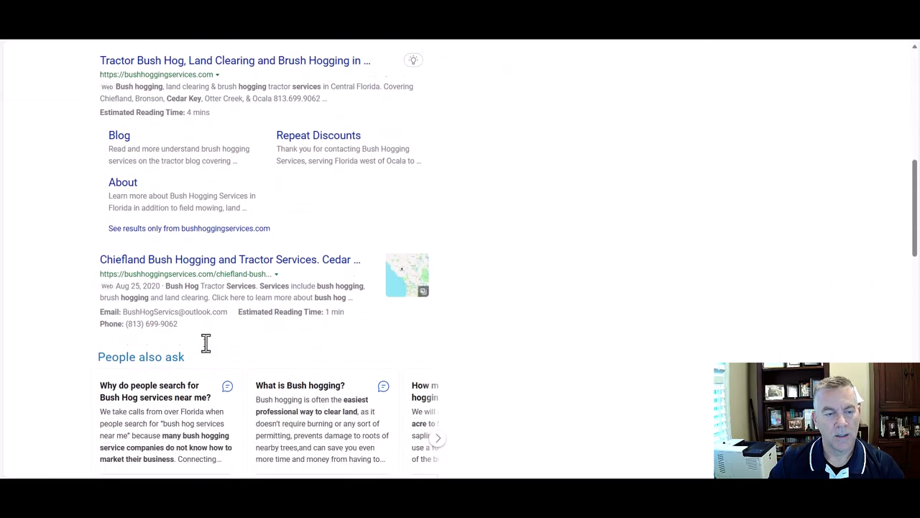
scroll(206, 344, down, 1)
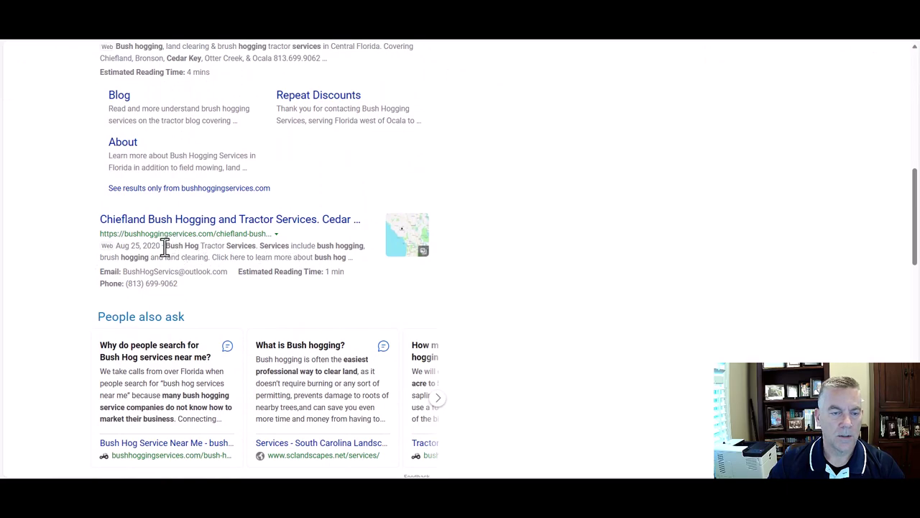
drag(171, 244, 359, 260)
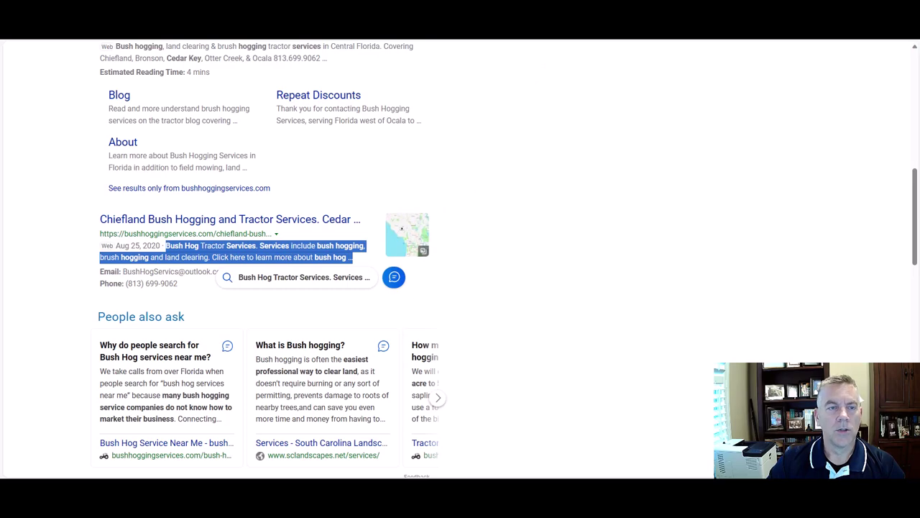
key(ctrl+Tab)
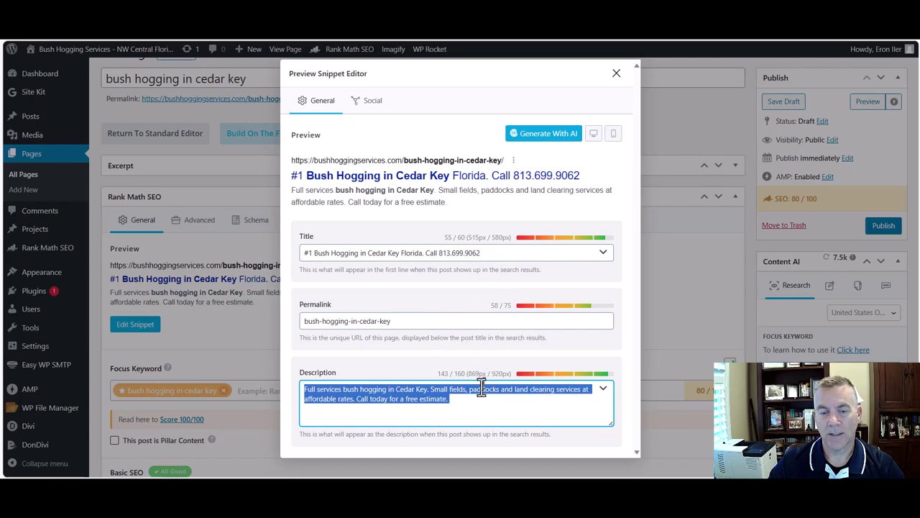
- Copy the meta description from the snippet editor and paste it as the page's Excerpt
click(461, 406)
key(ctrl+a)
key(ctrl+c)
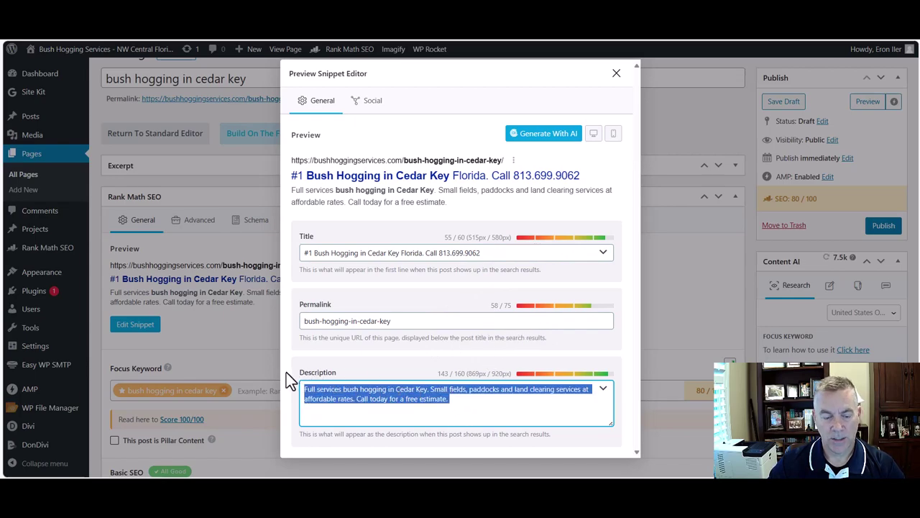
click(616, 73)
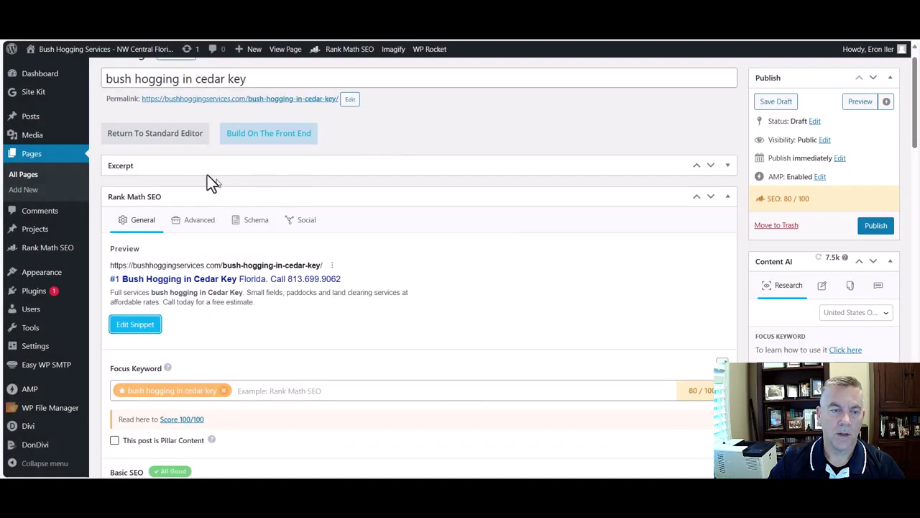
click(205, 170)
click(197, 199)
key(ctrl+v)
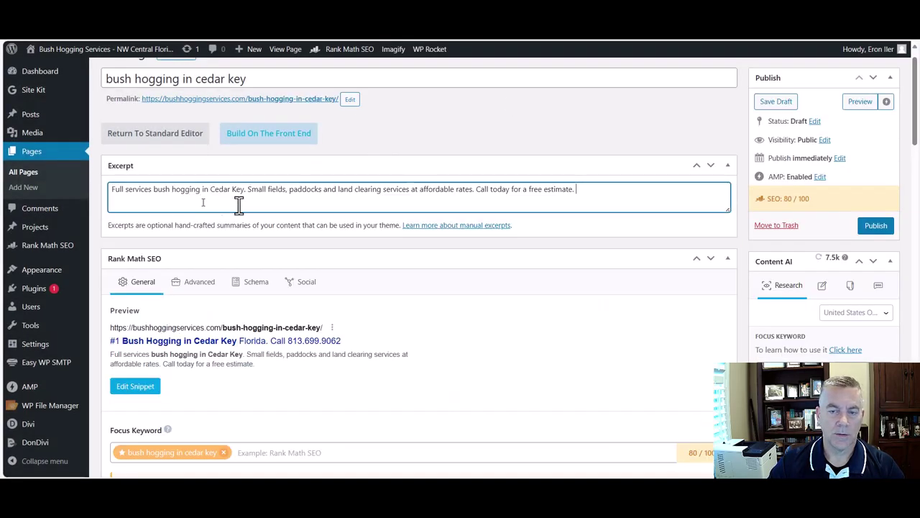
- Collapse the Excerpt box and move it below Rank Math SEO, and collapse the Rank Math SEO box and move it below Excerpt
click(729, 166)
click(711, 165)
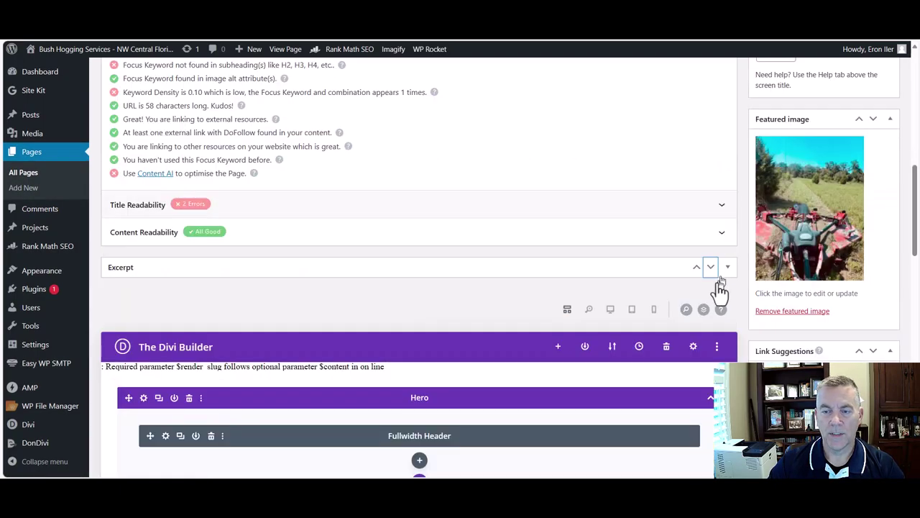
scroll(723, 209, up, 8)
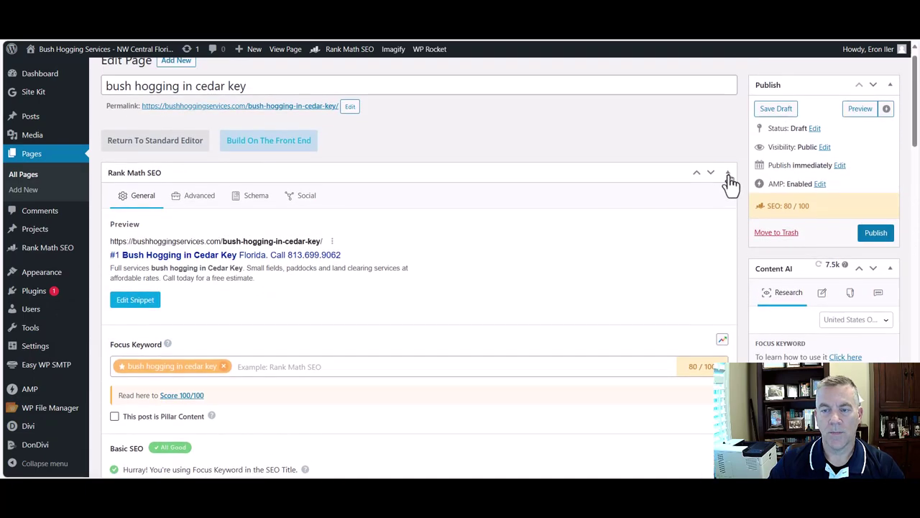
click(728, 174)
click(711, 175)
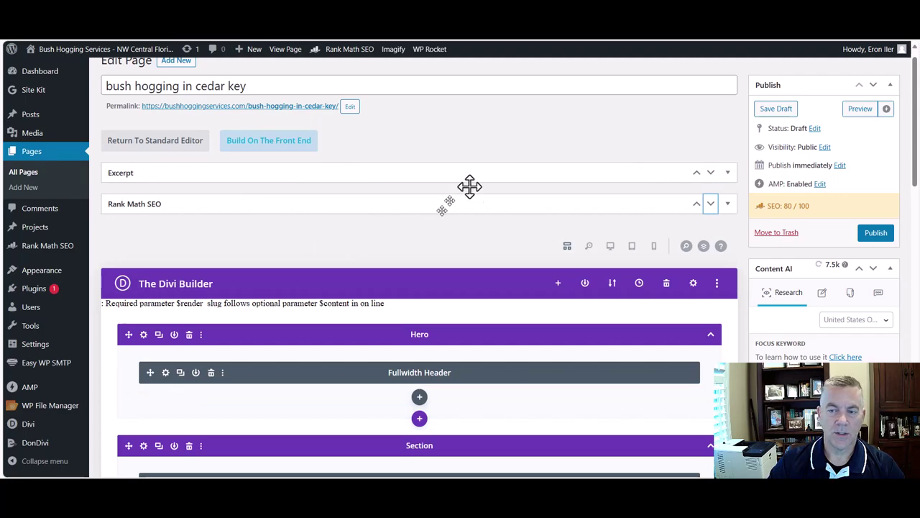
- Look over the page's Divi layout and check which screen elements are enabled in the editor's Screen Options
scroll(438, 329, down, 7)
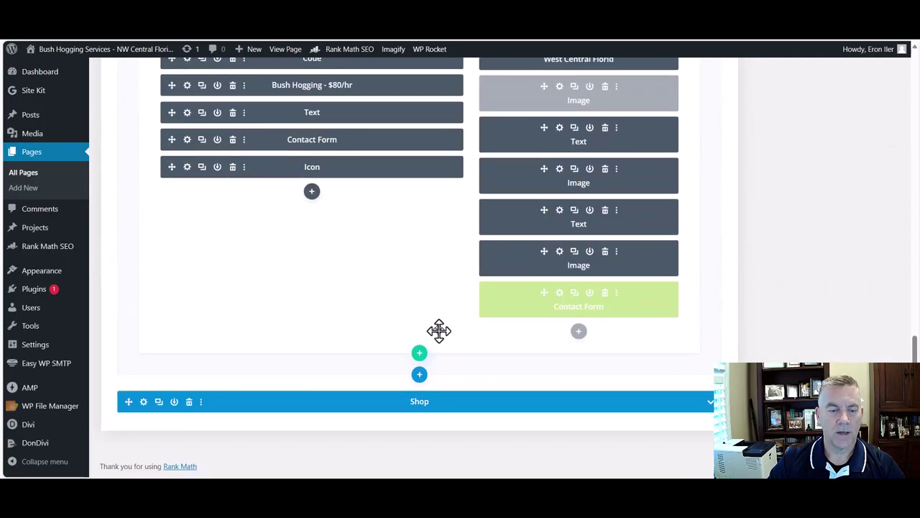
scroll(370, 446, up, 10)
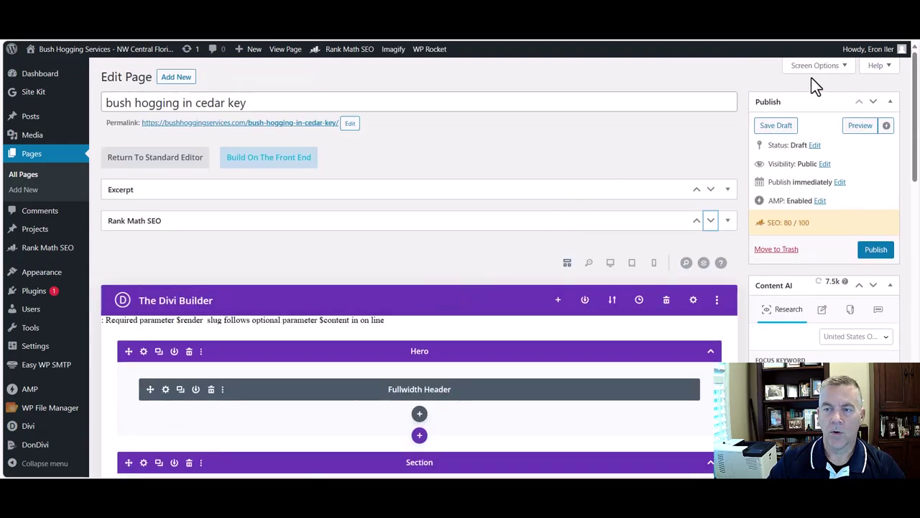
click(814, 66)
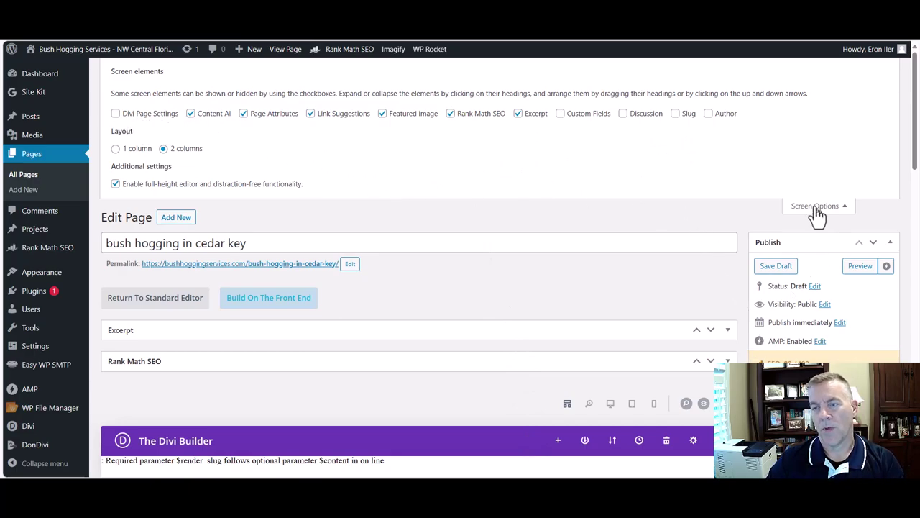
click(849, 209)
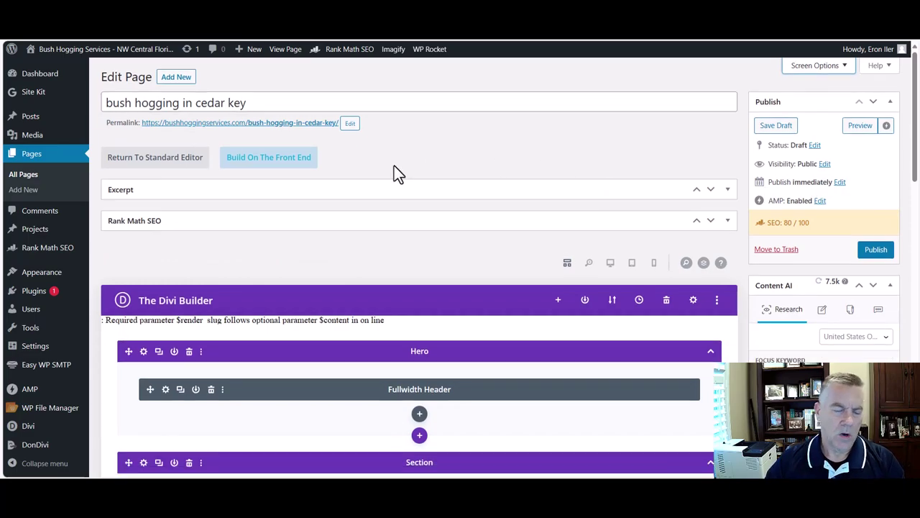